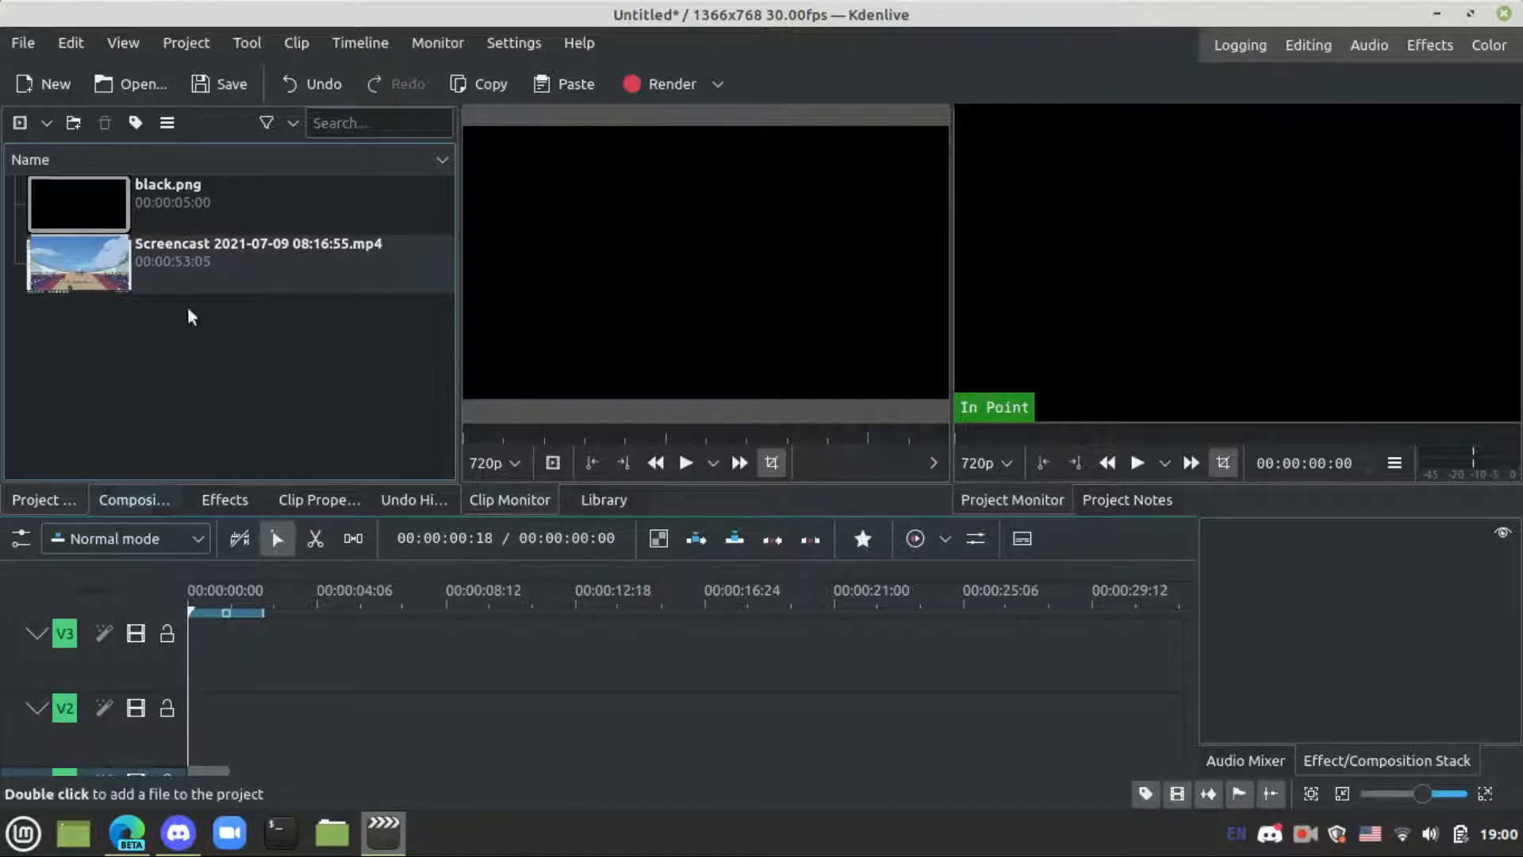
Place the screencast clip at the start of track V2 and apply the Crop, Scale and Tilt effect to its source clip
scroll(131, 730, down, 2)
drag(275, 268, 200, 724)
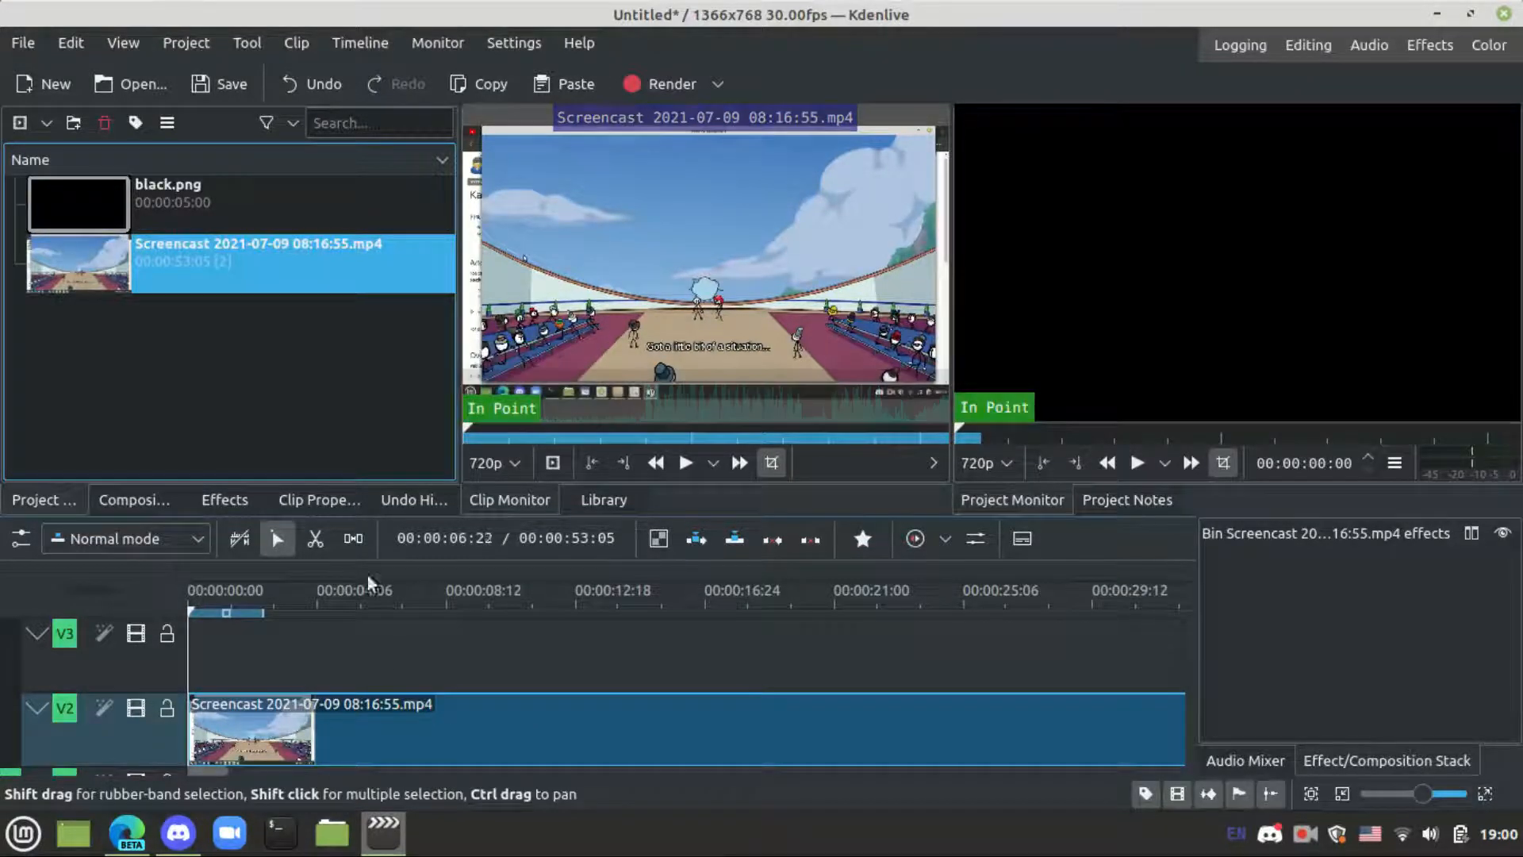
click(230, 500)
click(266, 160)
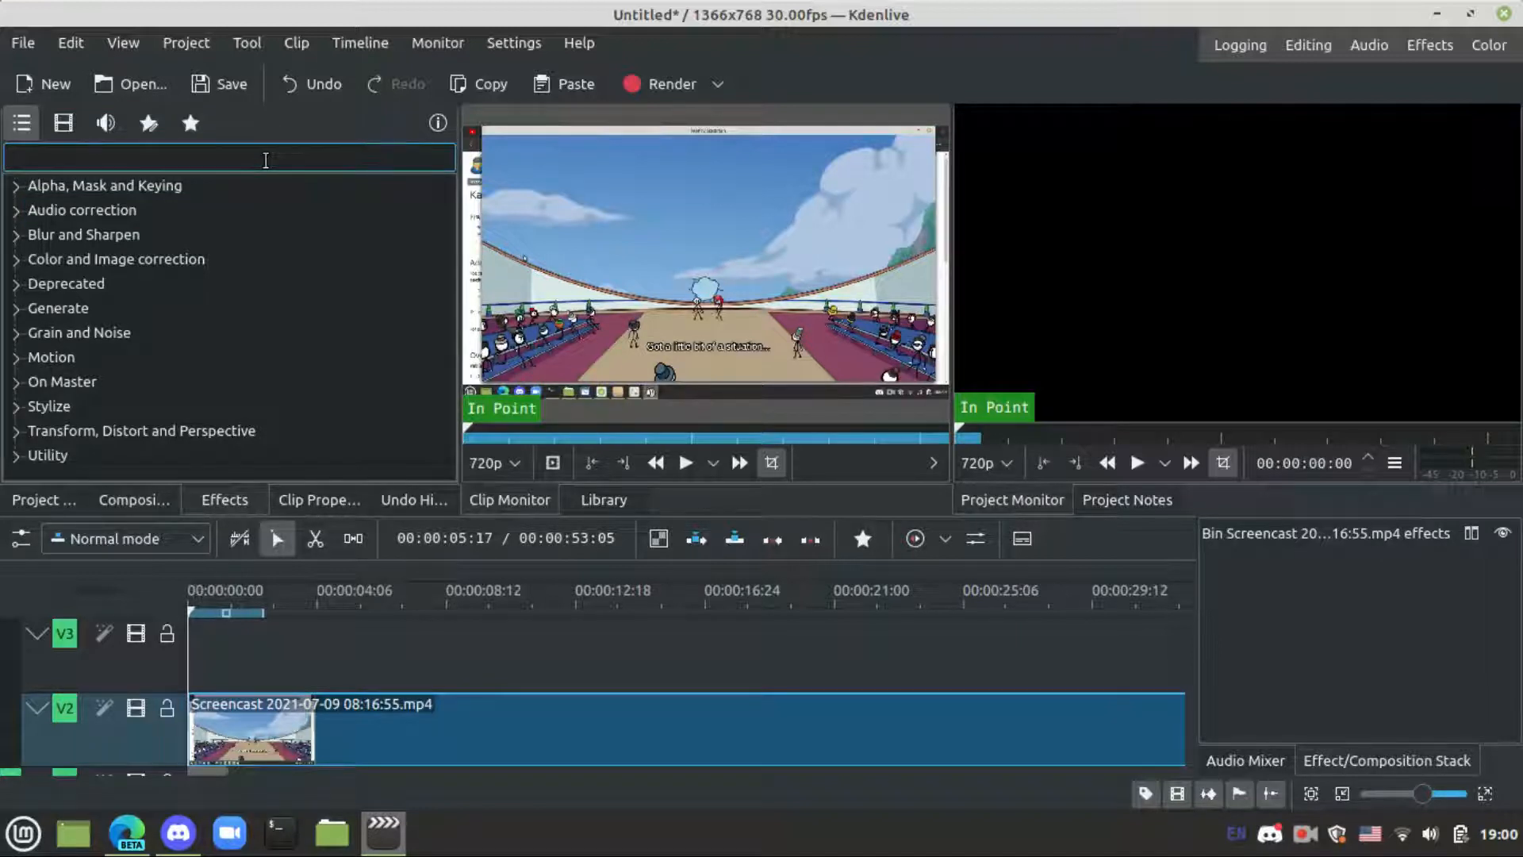
text(crop)
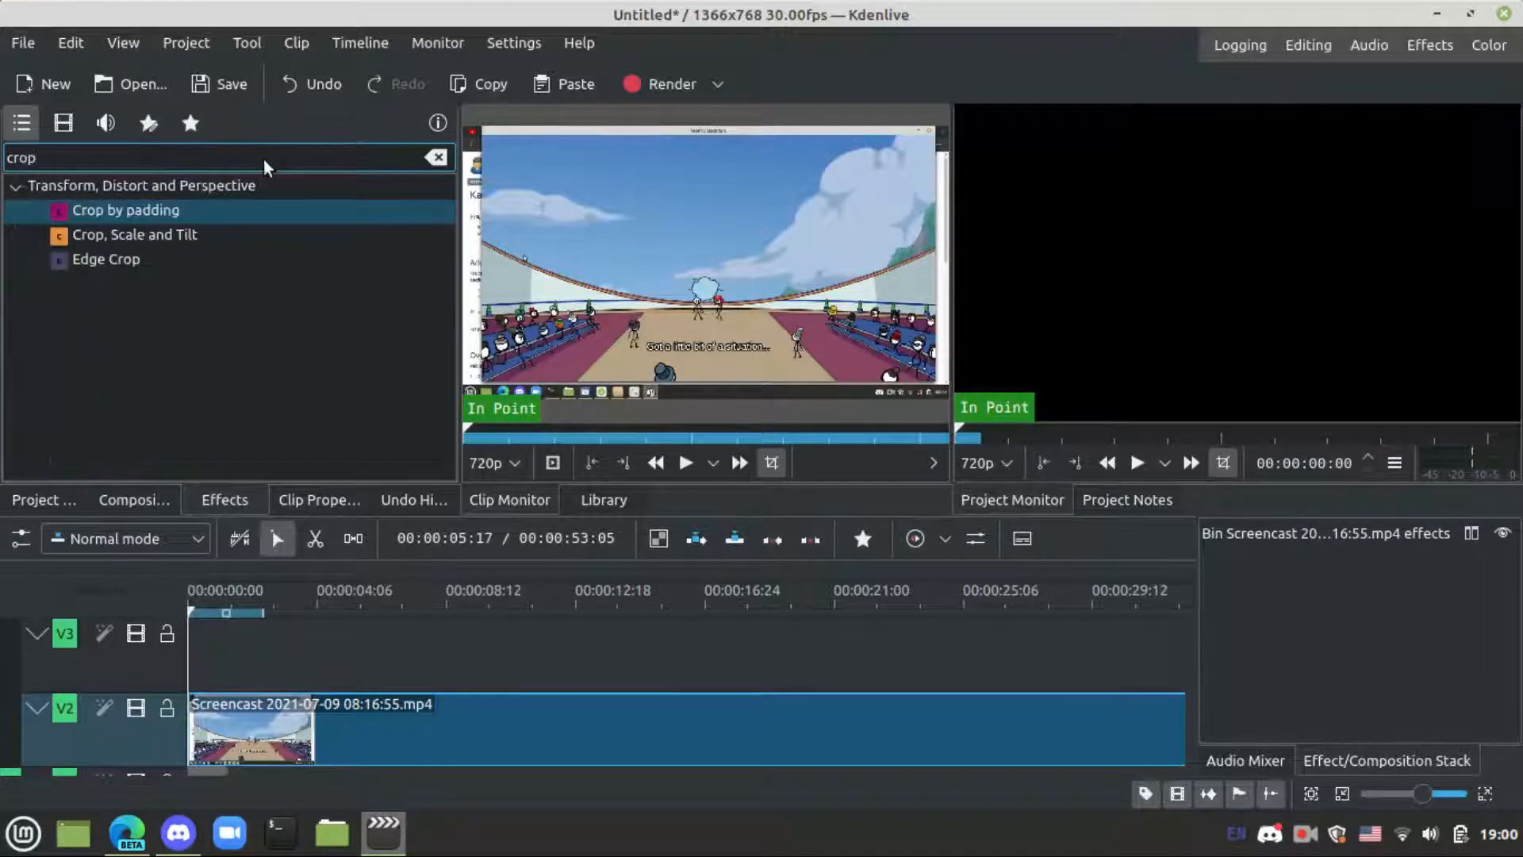
click(203, 243)
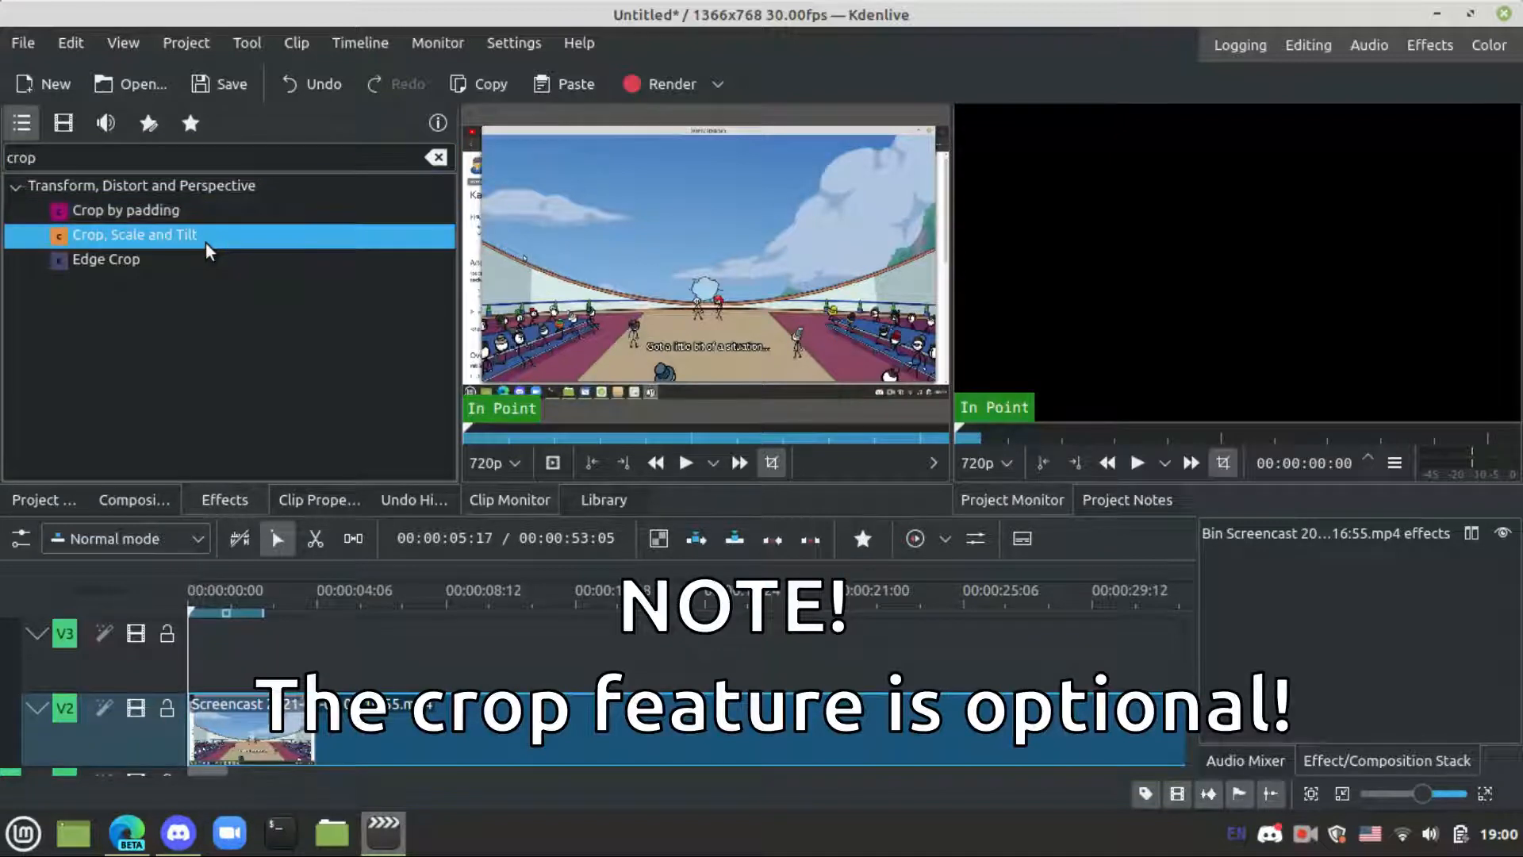
double_click(207, 241)
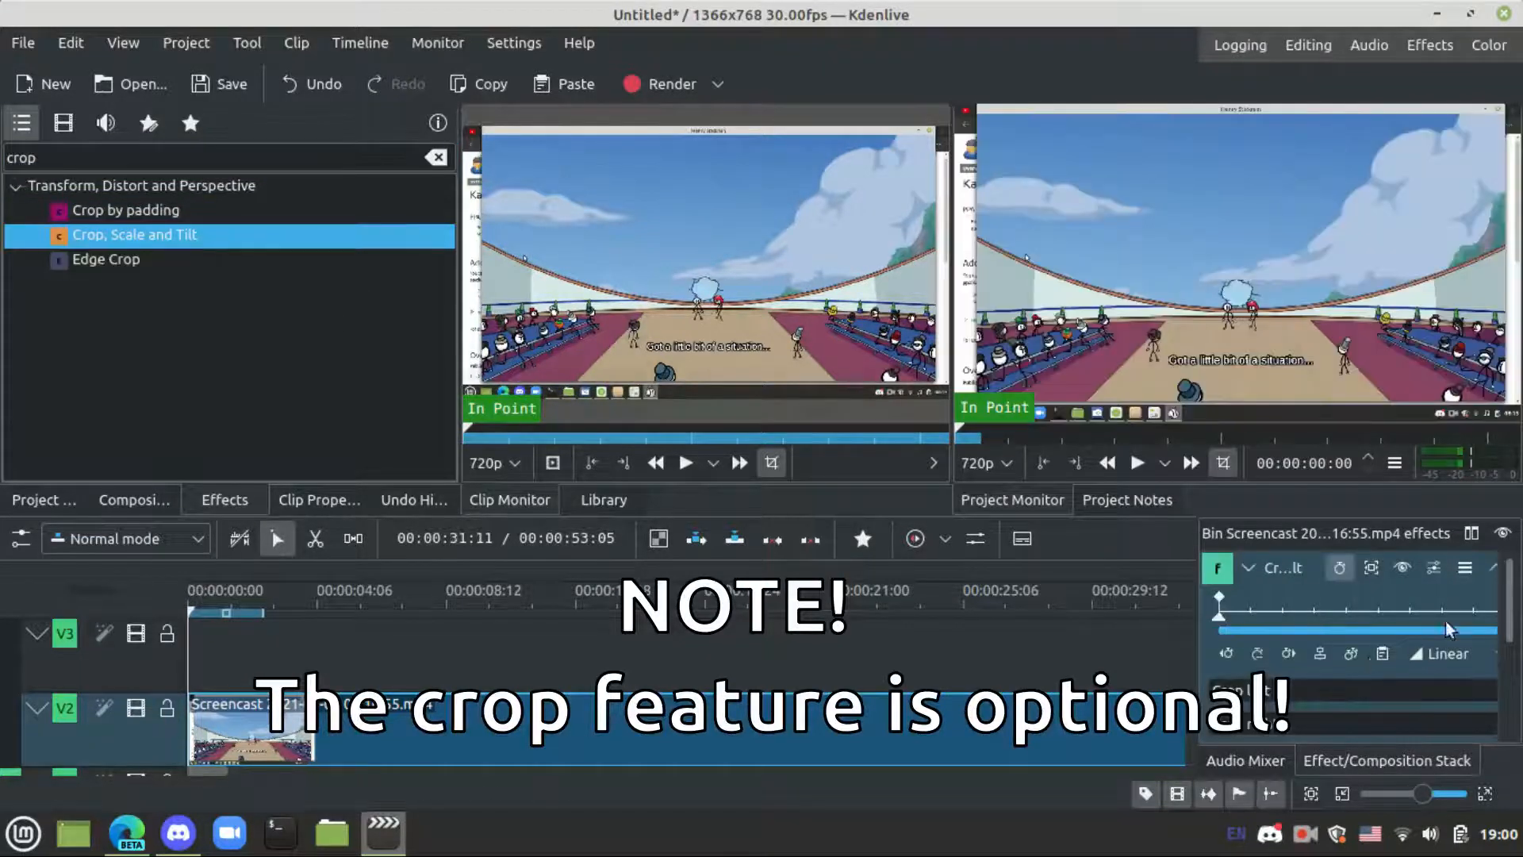
click(1294, 321)
click(1057, 279)
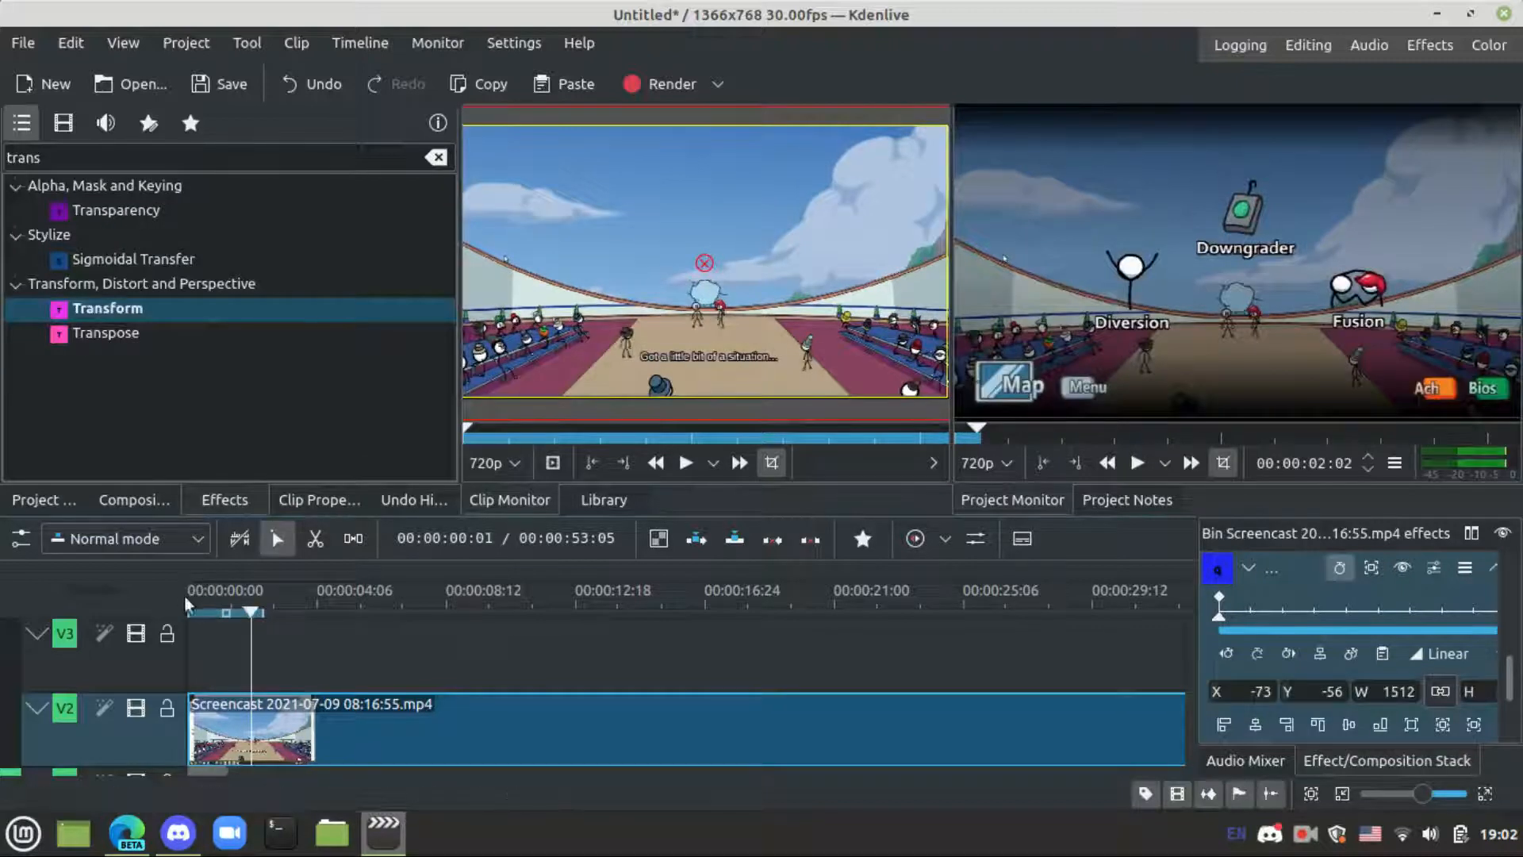
Play the footage from the beginning and step frame by frame to the cut to the close-up at 00:00:05:15
click(192, 597)
click(1133, 473)
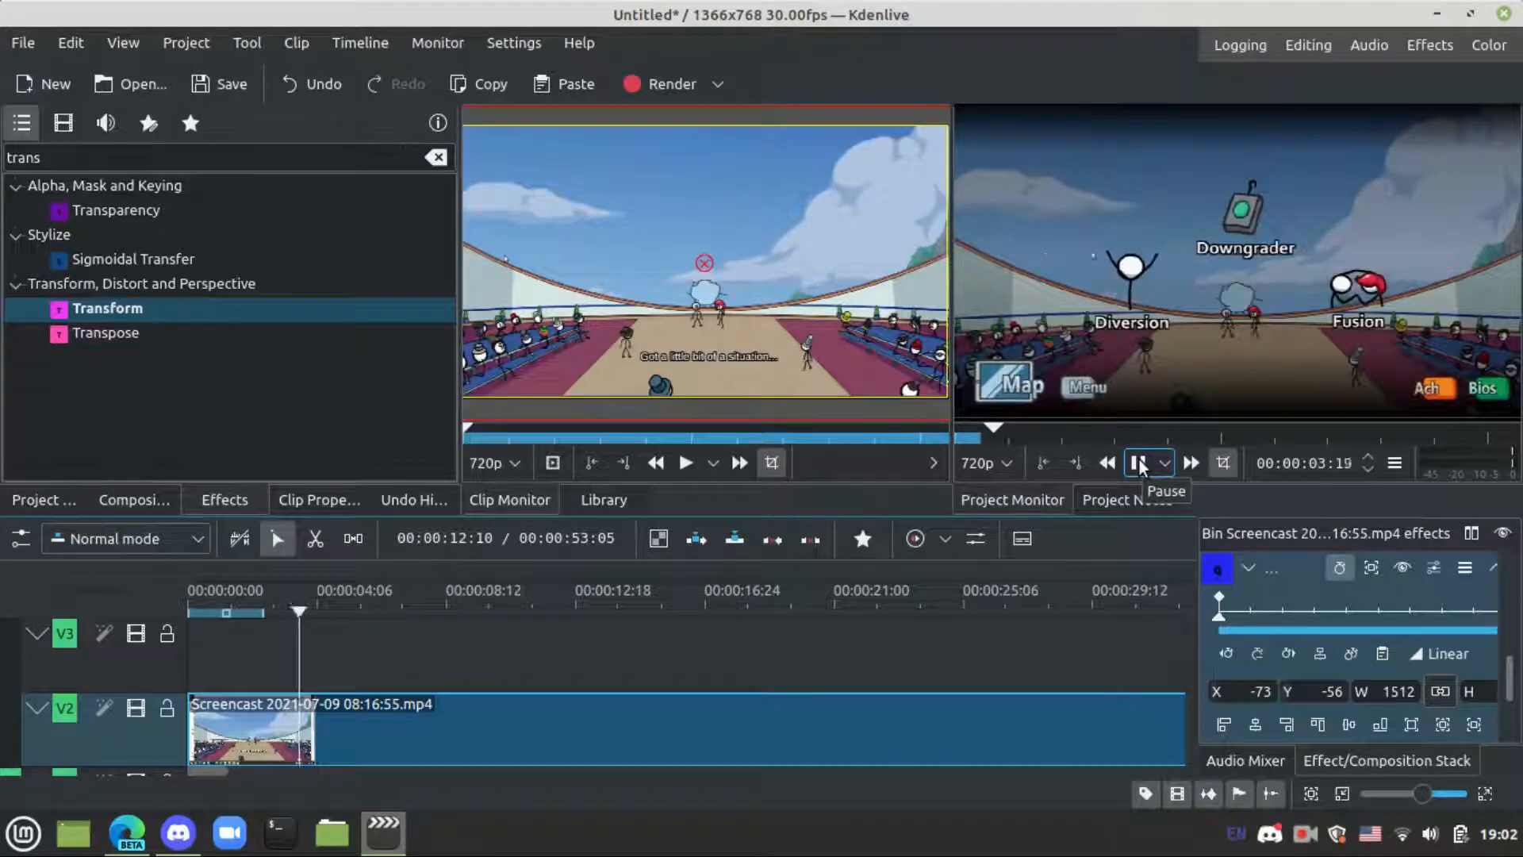
click(1139, 462)
key(Left)
key(Left)
key(Left)
key(Left)
key(Left)
key(Left)
key(Left)
key(Left)
key(Left)
key(Left)
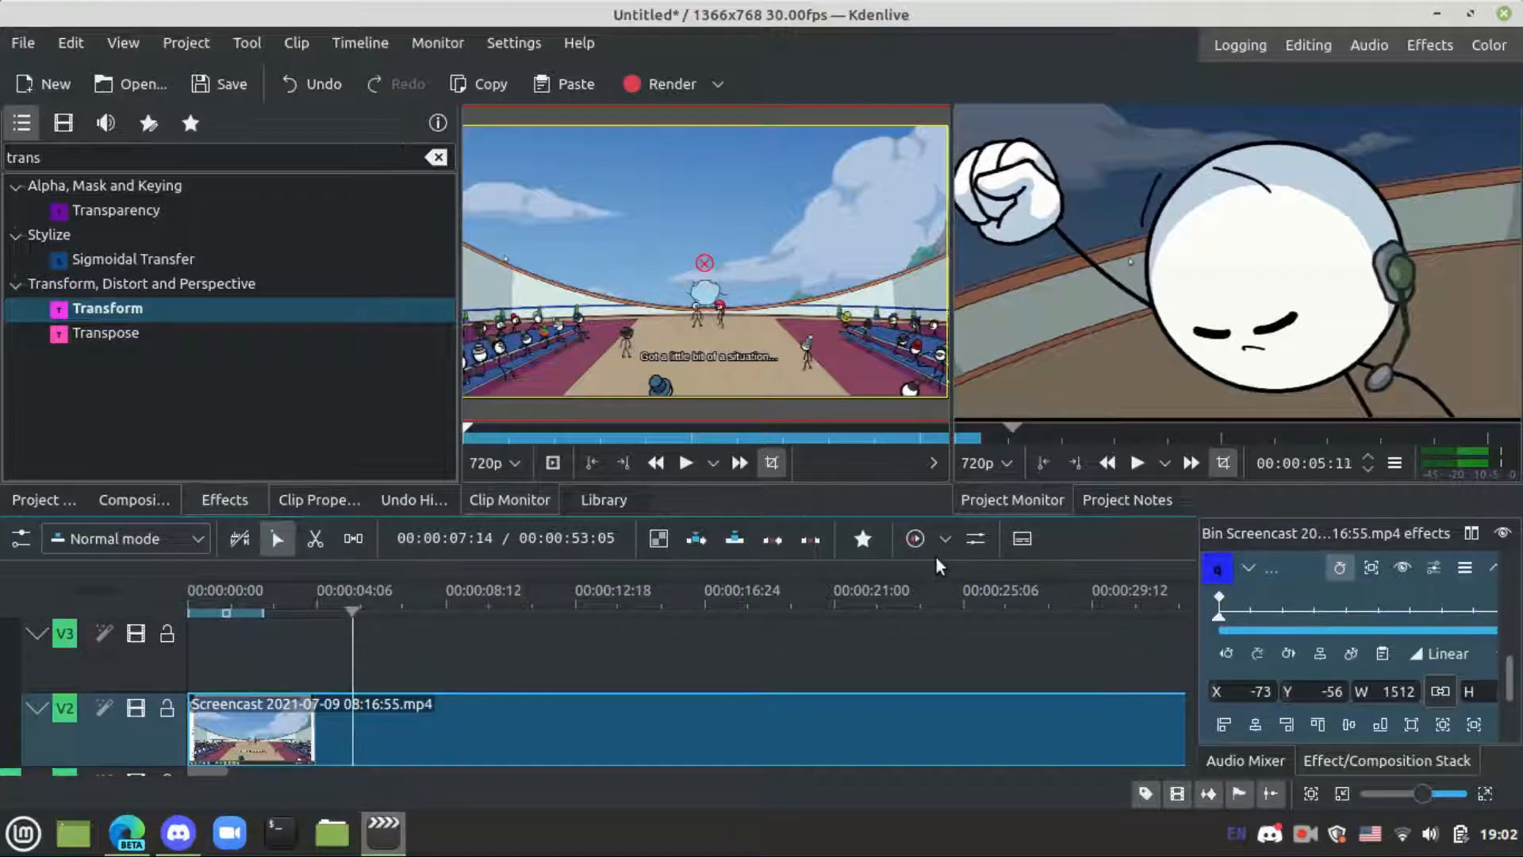
key(Right)
key(Right)
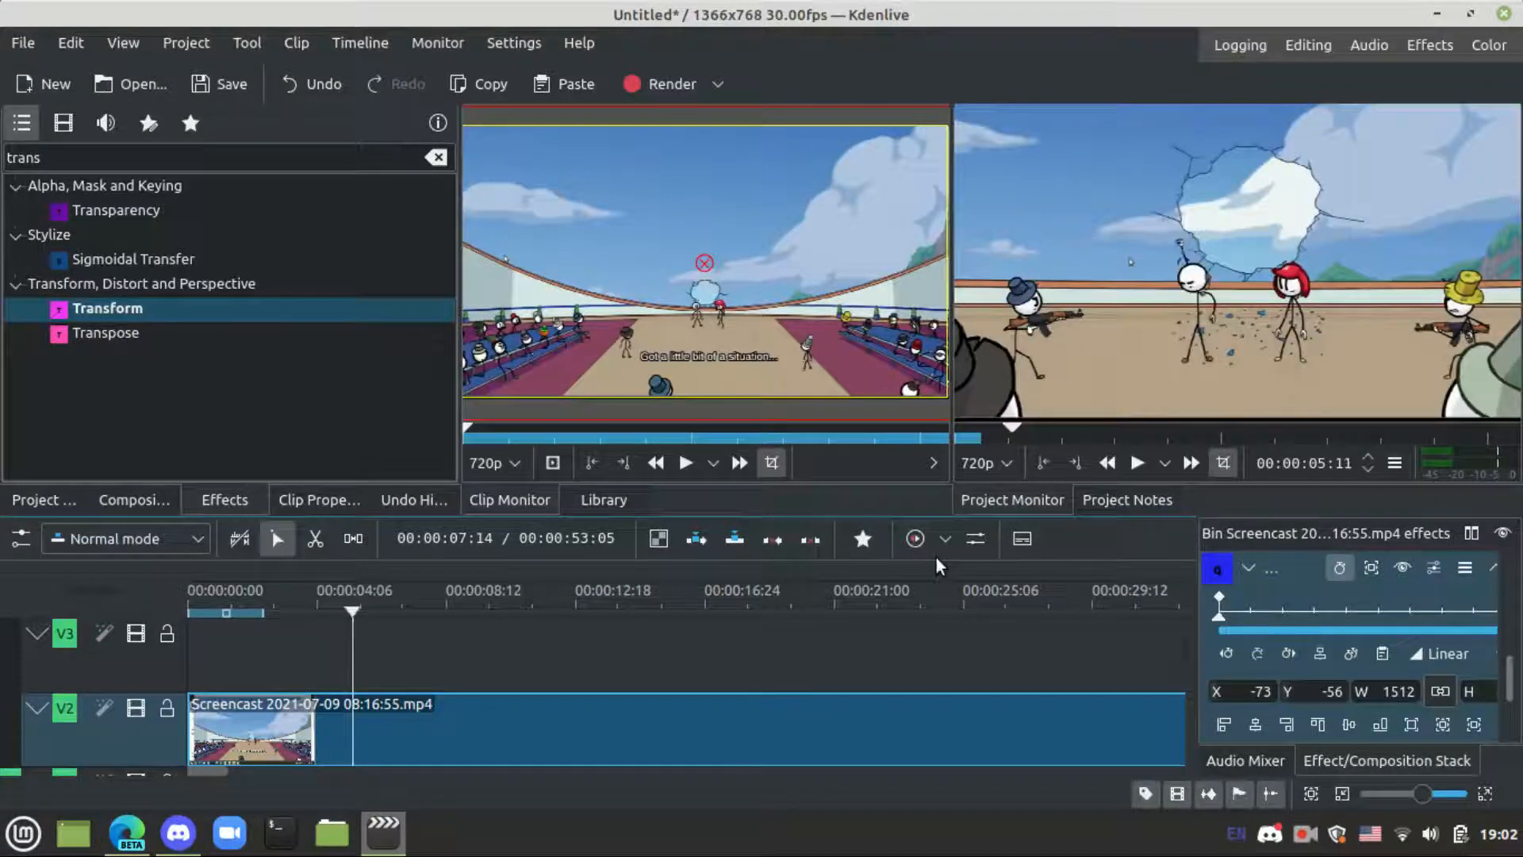
key(Right)
key(Right)
key(Right)
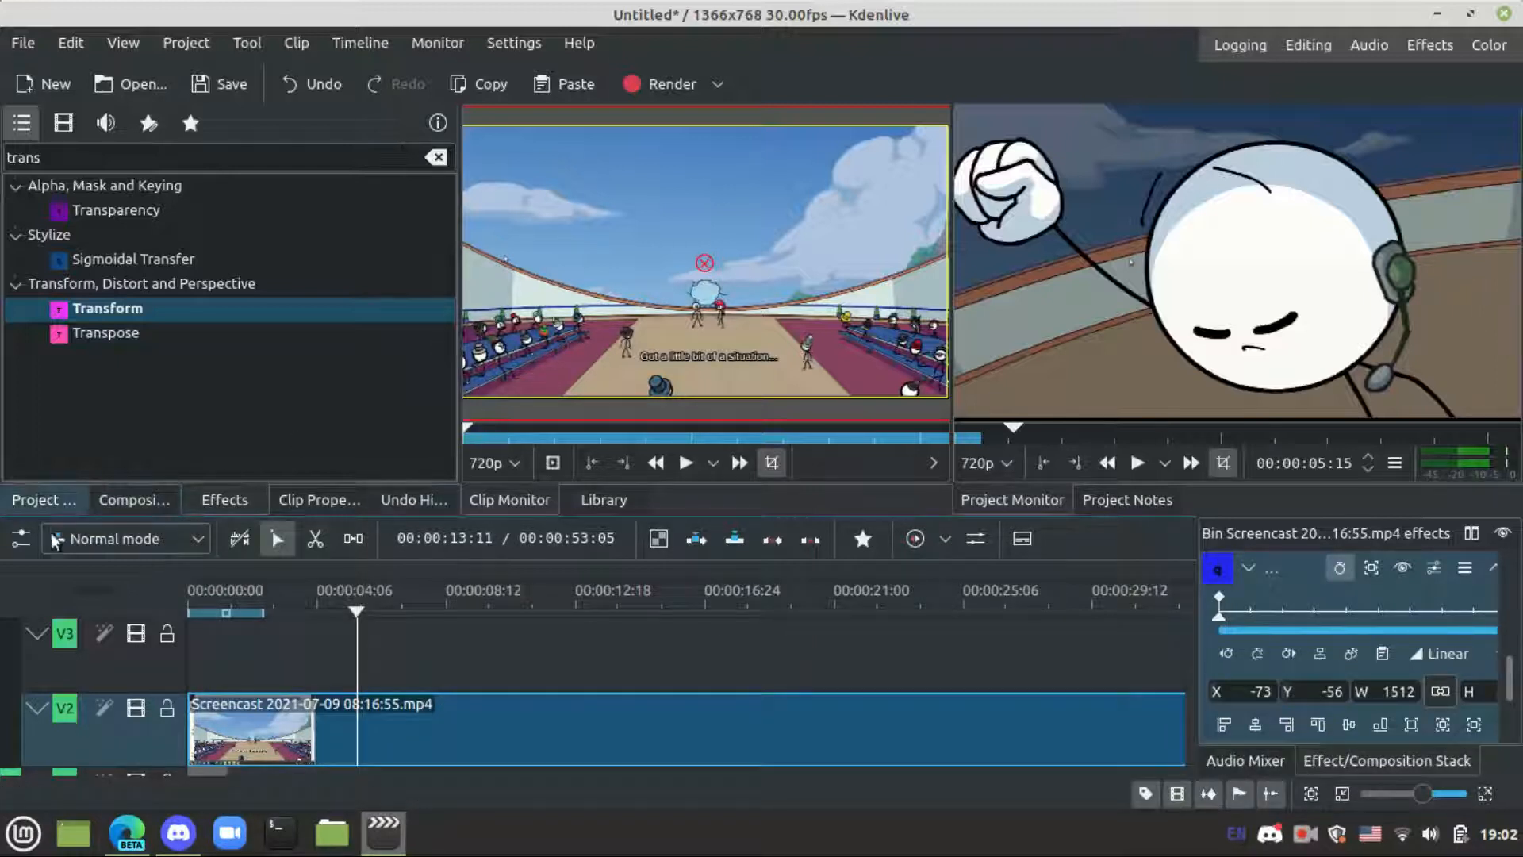
Move the screencast clip from track V2 down to track V1, aligned with the start of the timeline
click(49, 500)
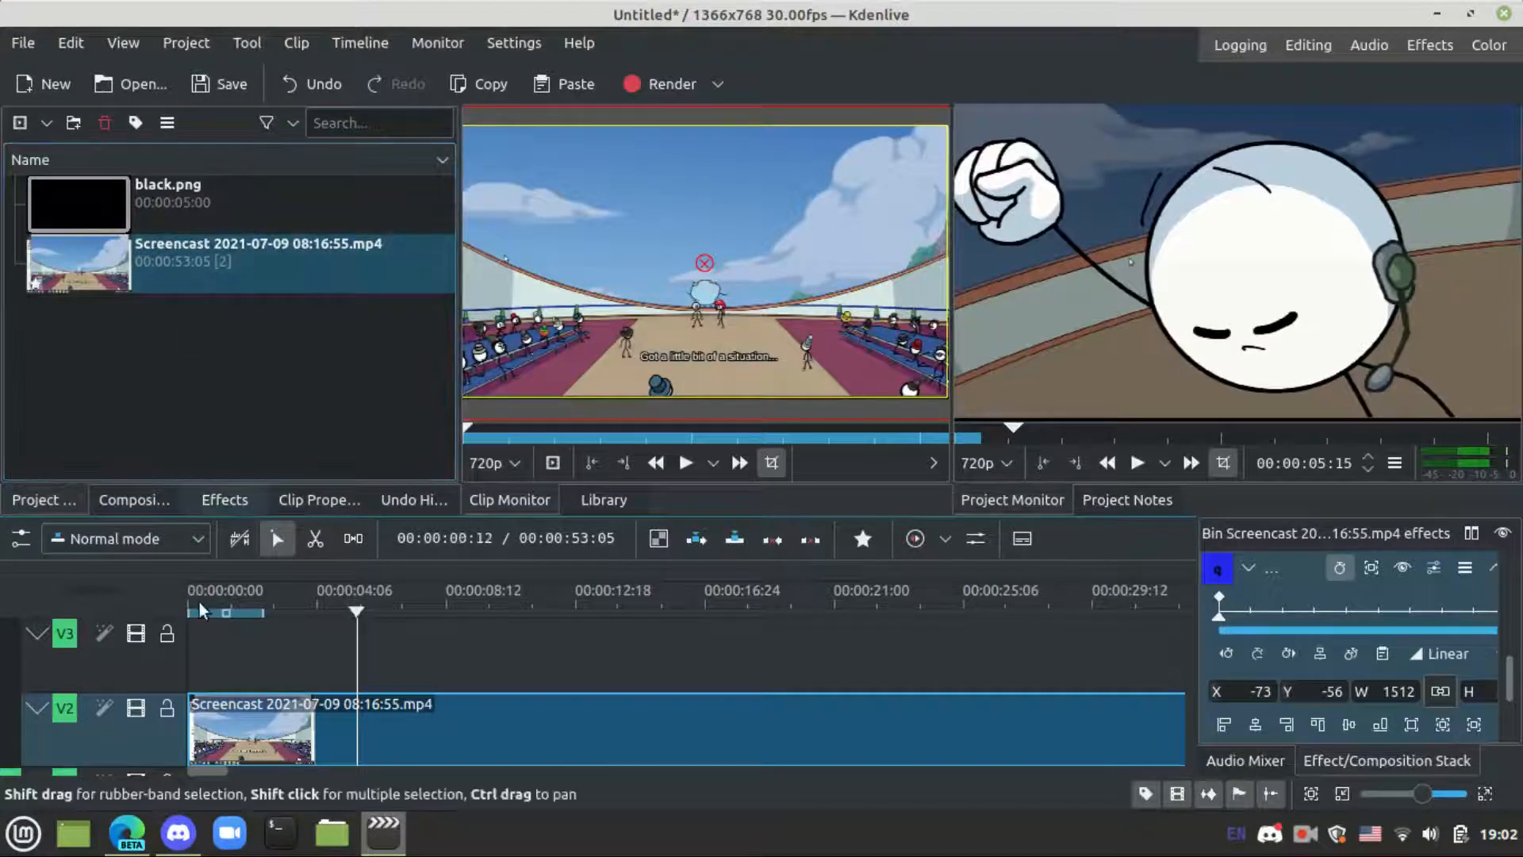
scroll(406, 663, down, 1)
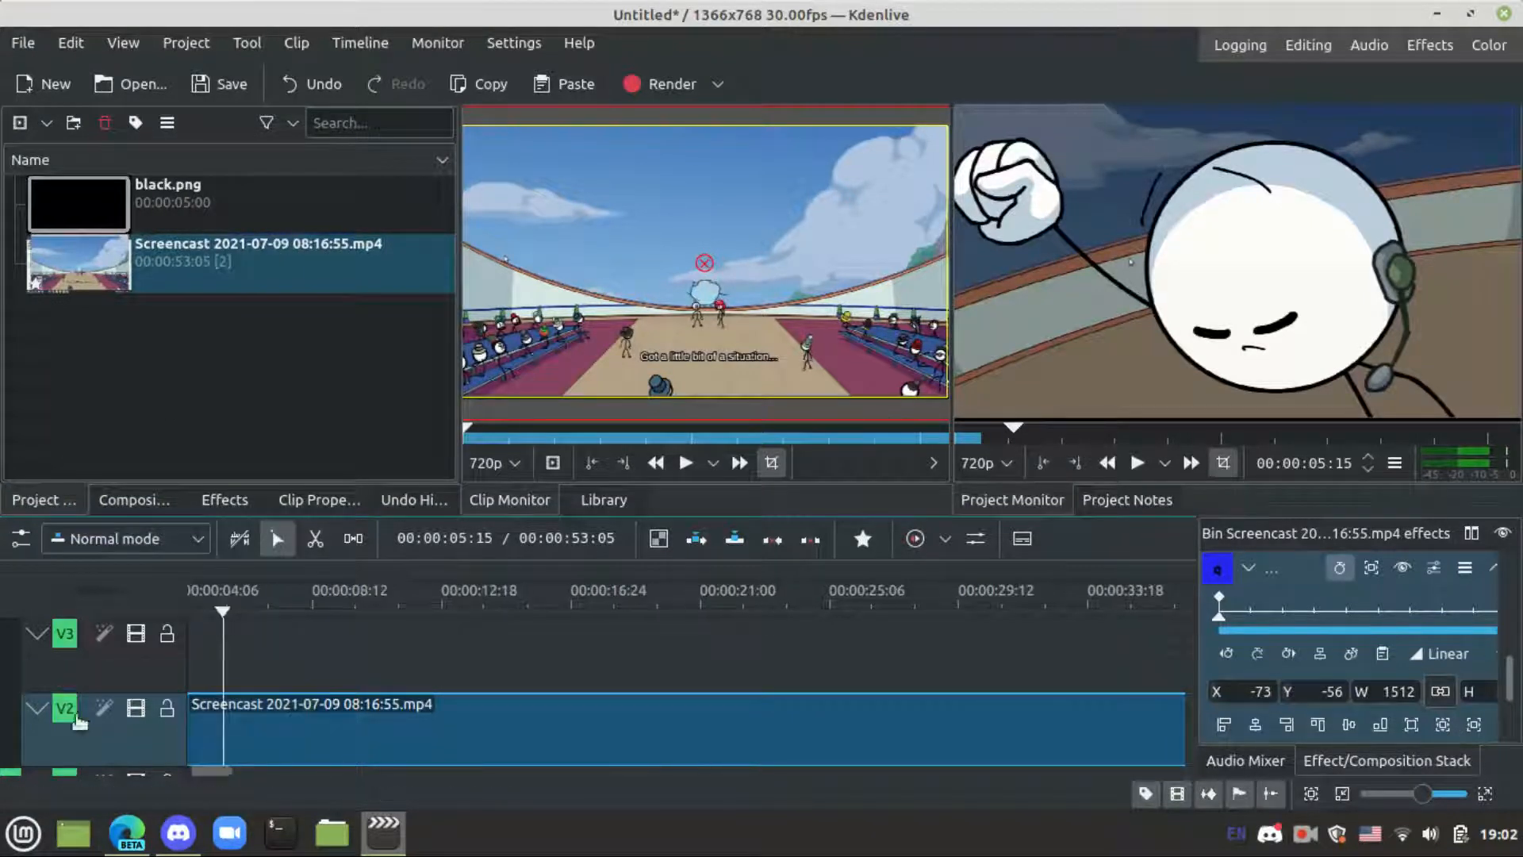
click(311, 714)
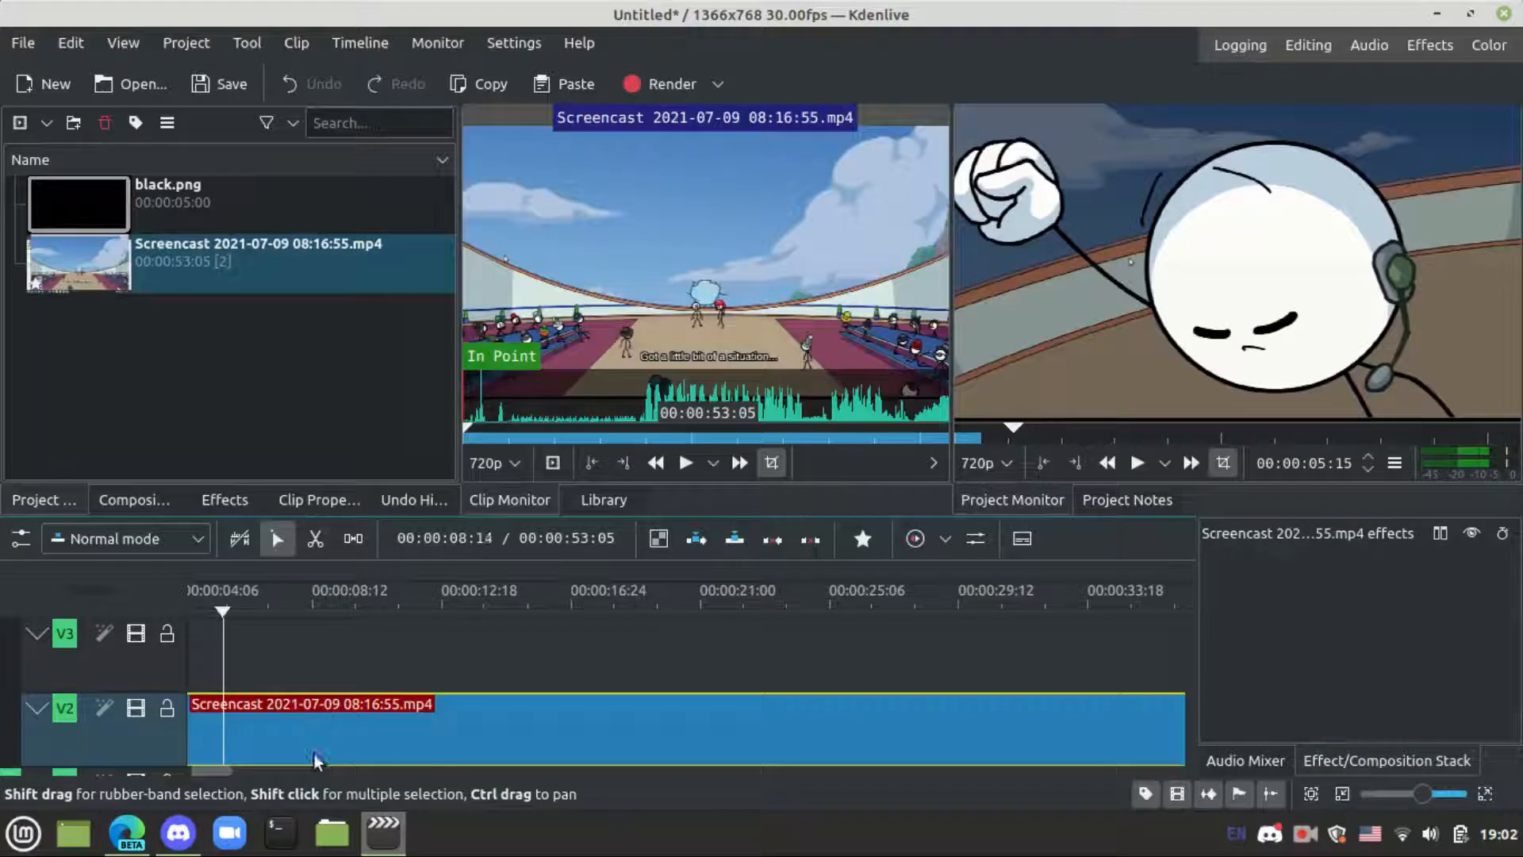
scroll(311, 714, down, 3)
scroll(311, 708, up, 3)
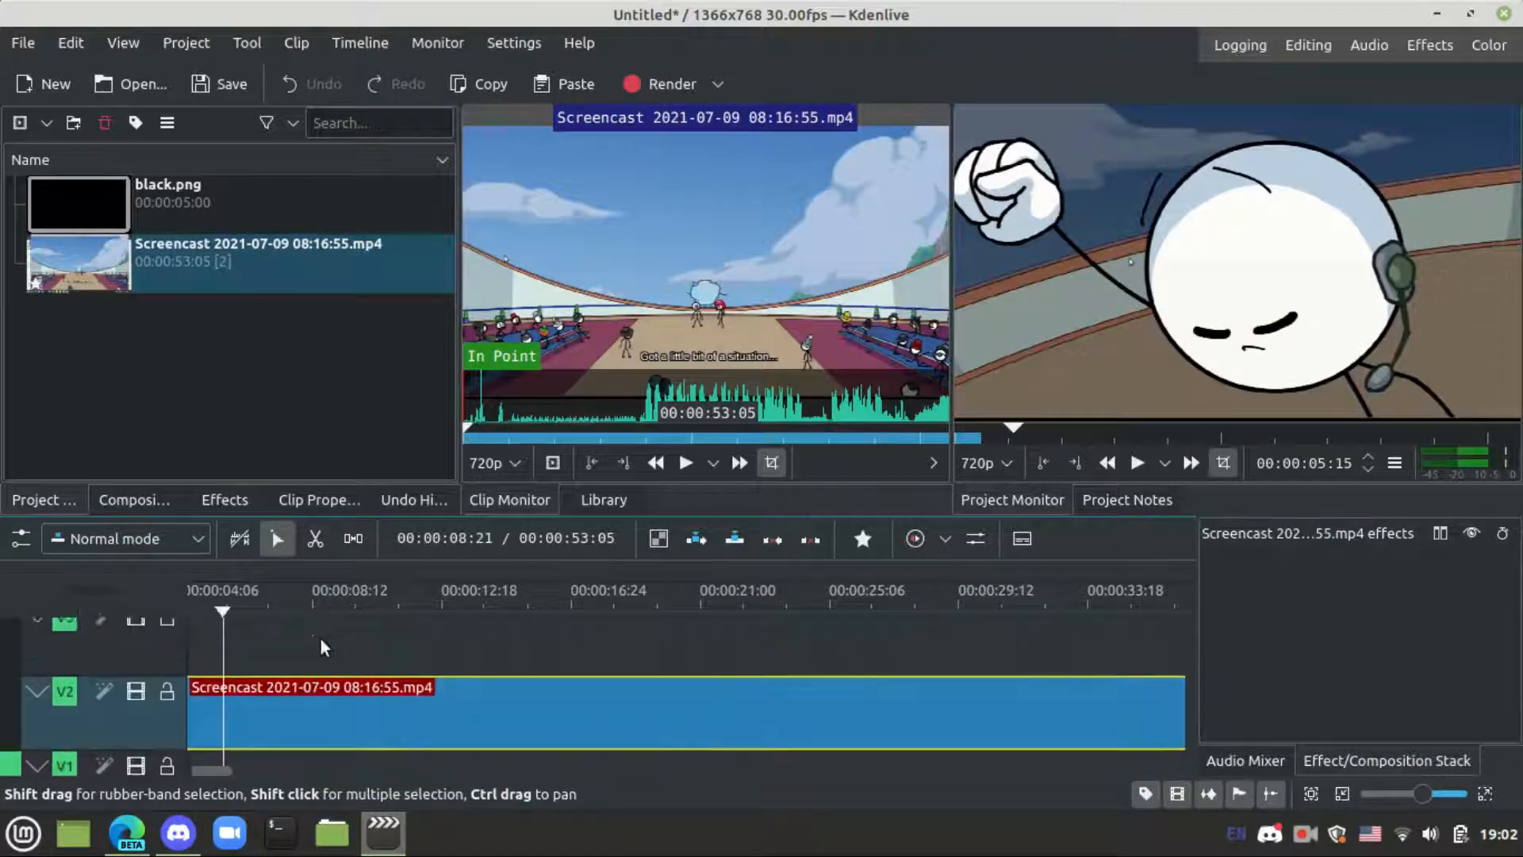
drag(328, 737, 340, 680)
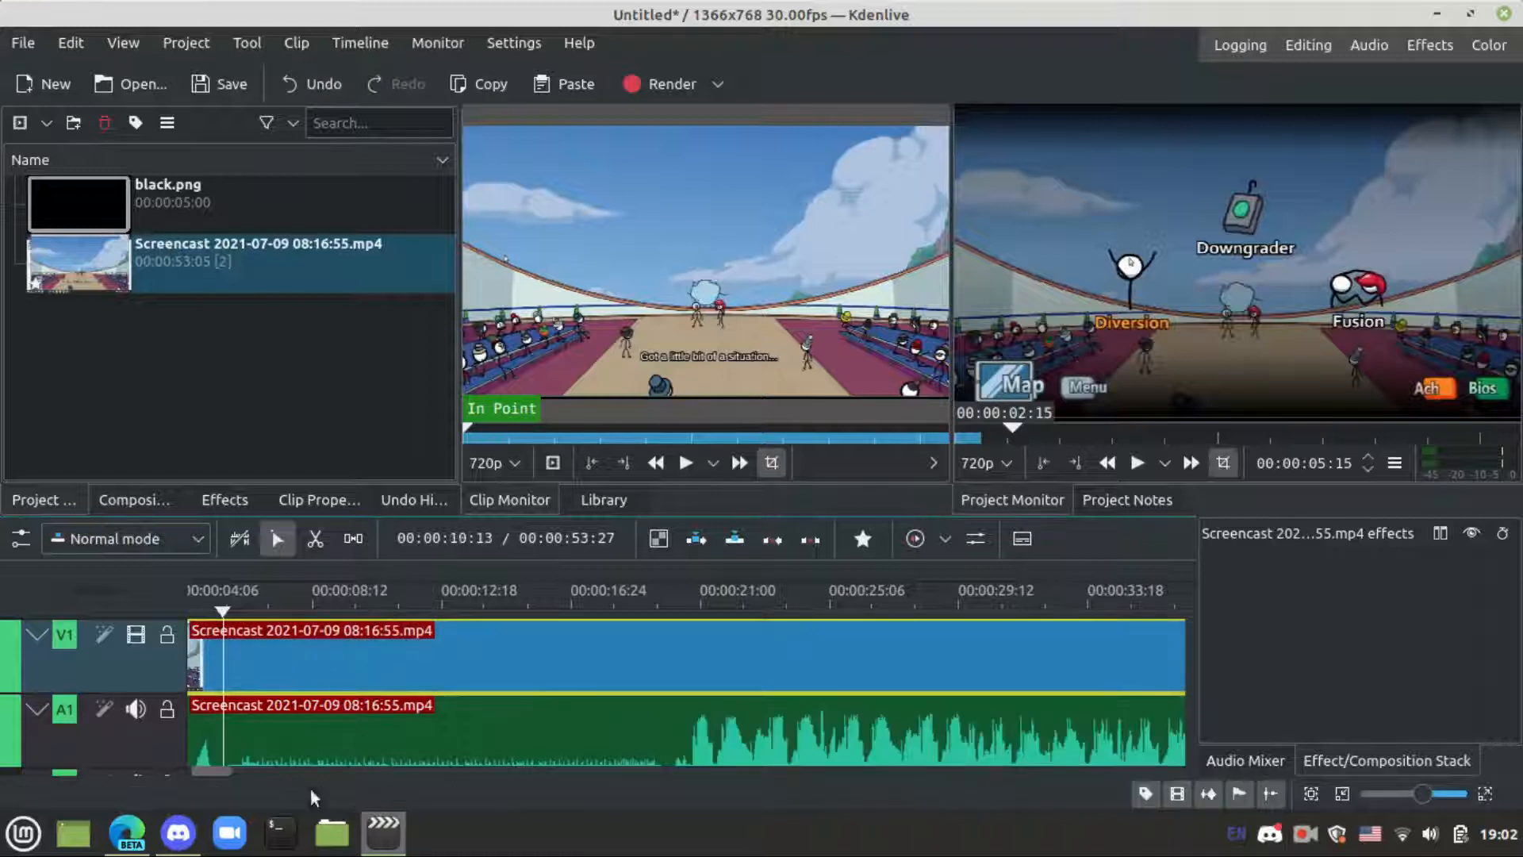
drag(213, 771, 169, 786)
drag(259, 631, 238, 631)
Step through the frames around the scene cut and put the playhead on the close-up at 00:00:05:15
key(Left)
key(Left)
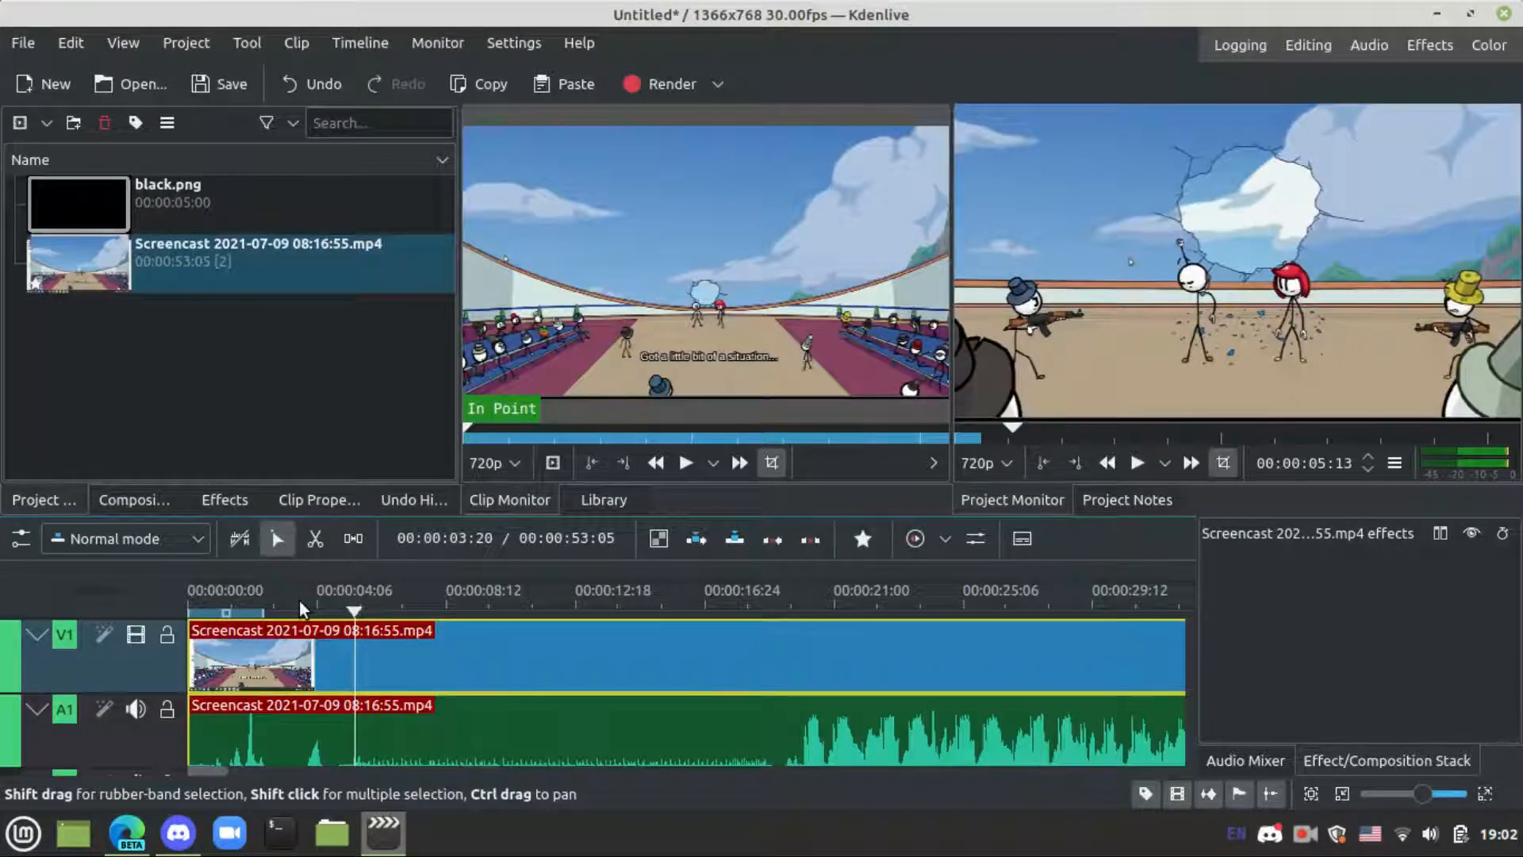
key(Right)
key(Right)
key(Right)
key(Left)
key(Left)
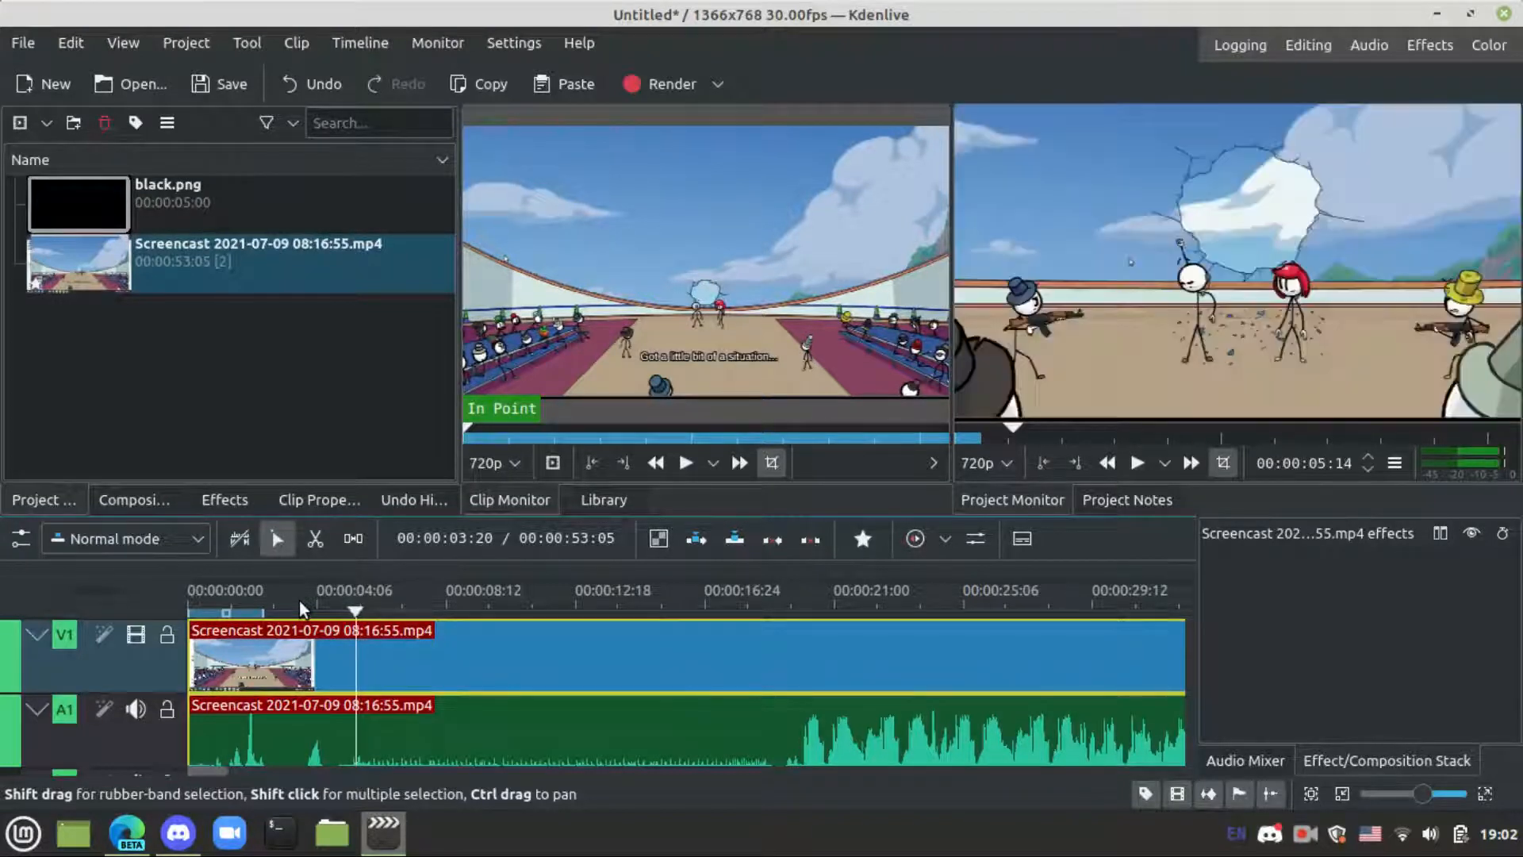
key(Right)
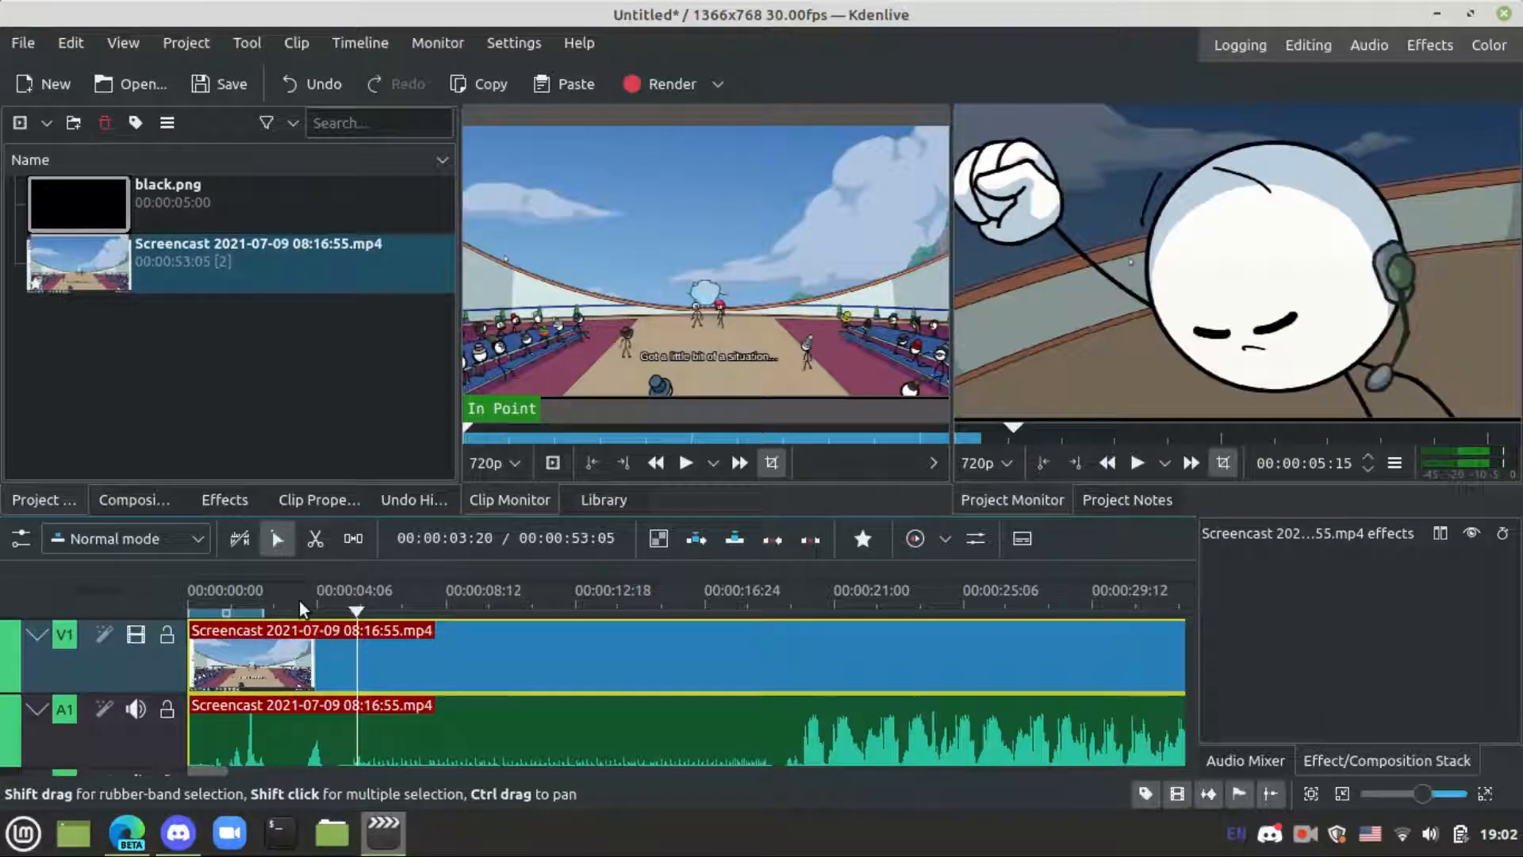
Place black.png on track V2 just before the scene cut and trim its start to 00:00:05:09
scroll(83, 726, up, 3)
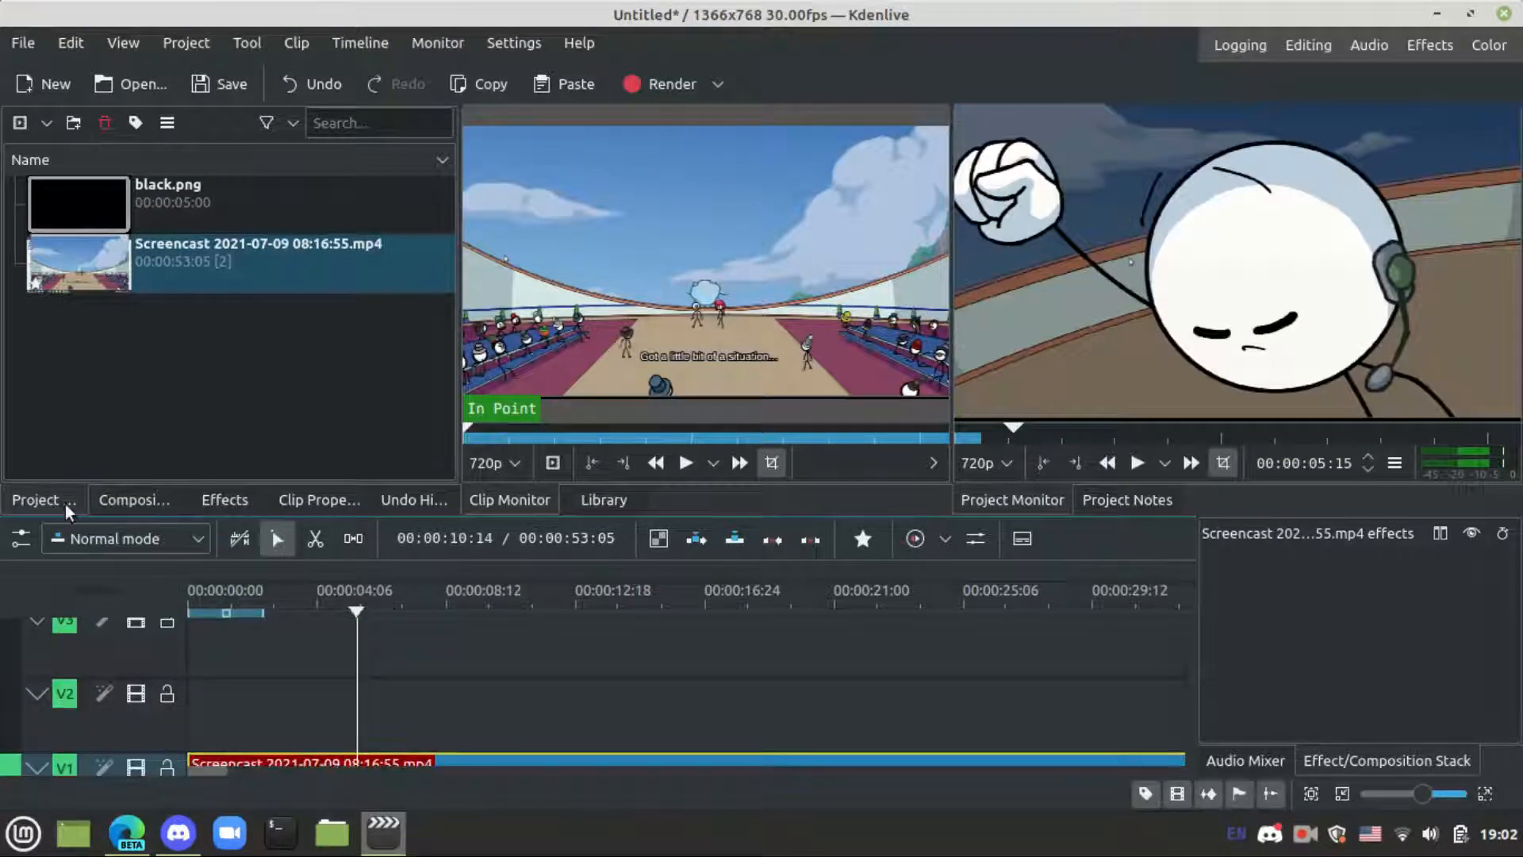
drag(238, 202, 323, 721)
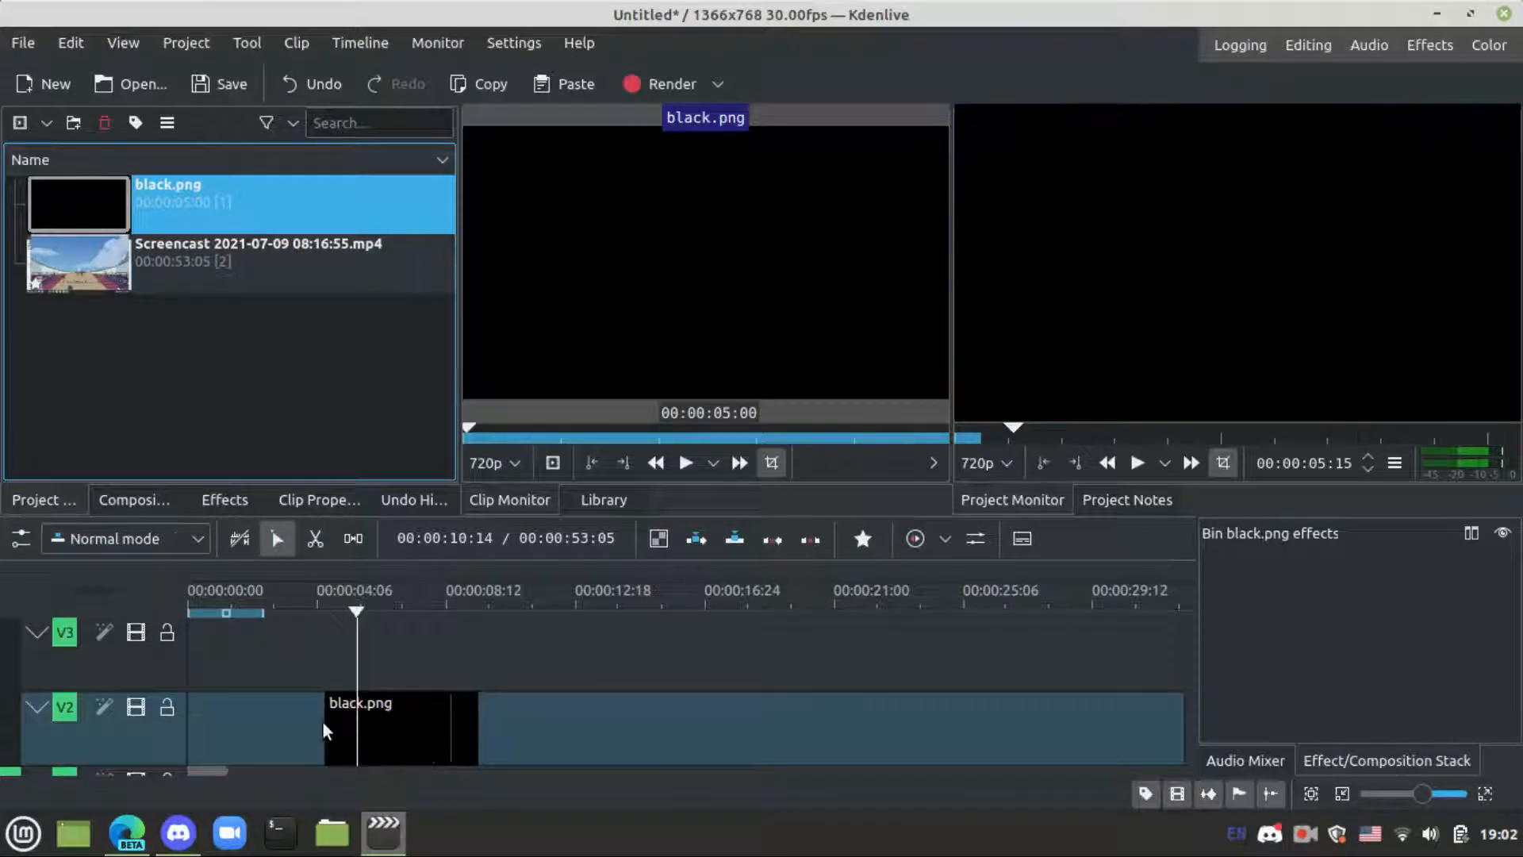
click(330, 605)
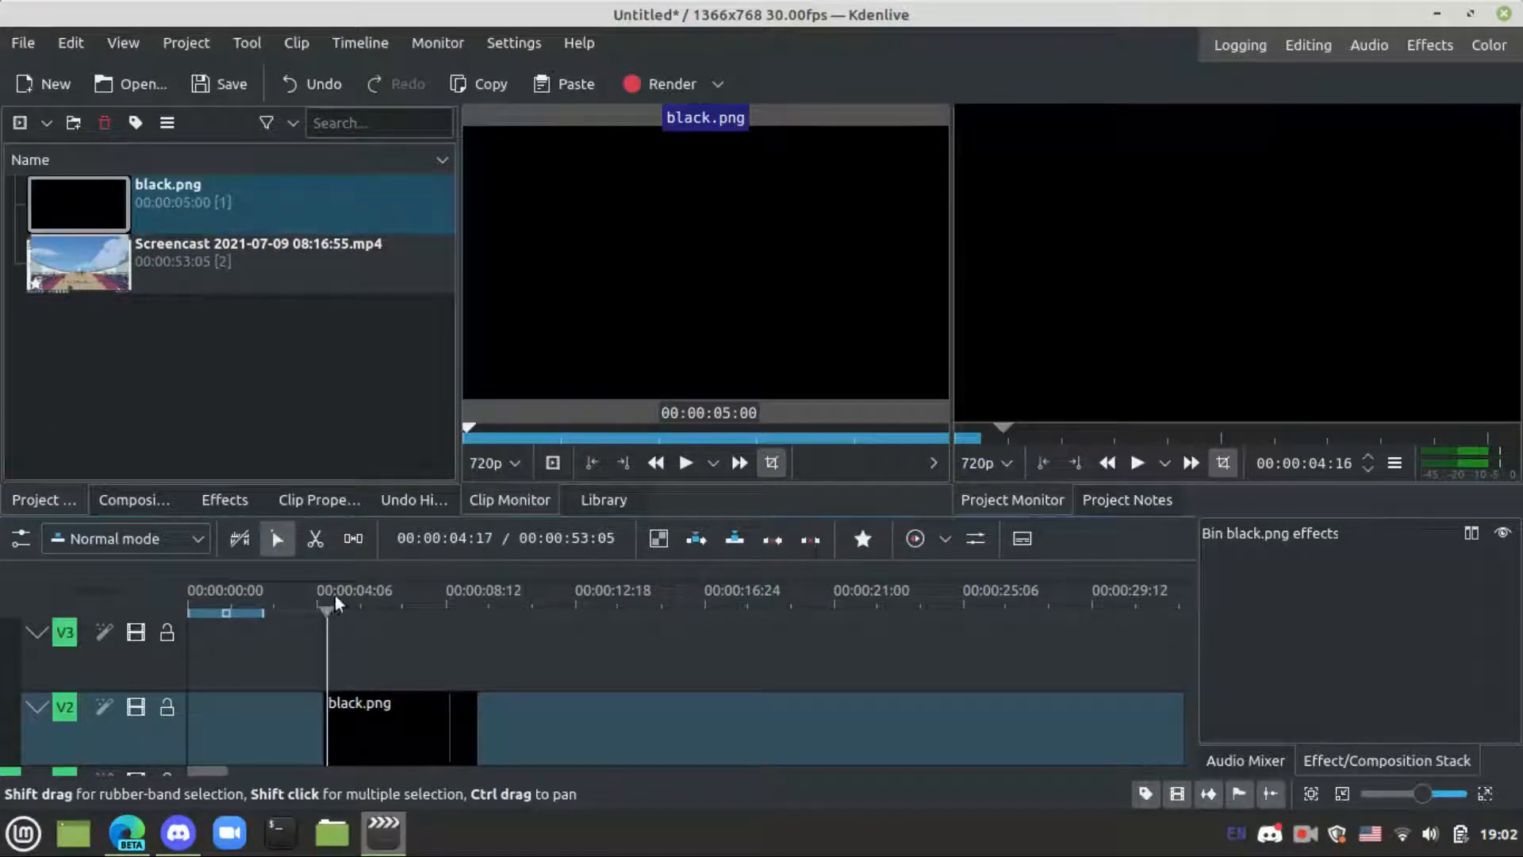
key(space)
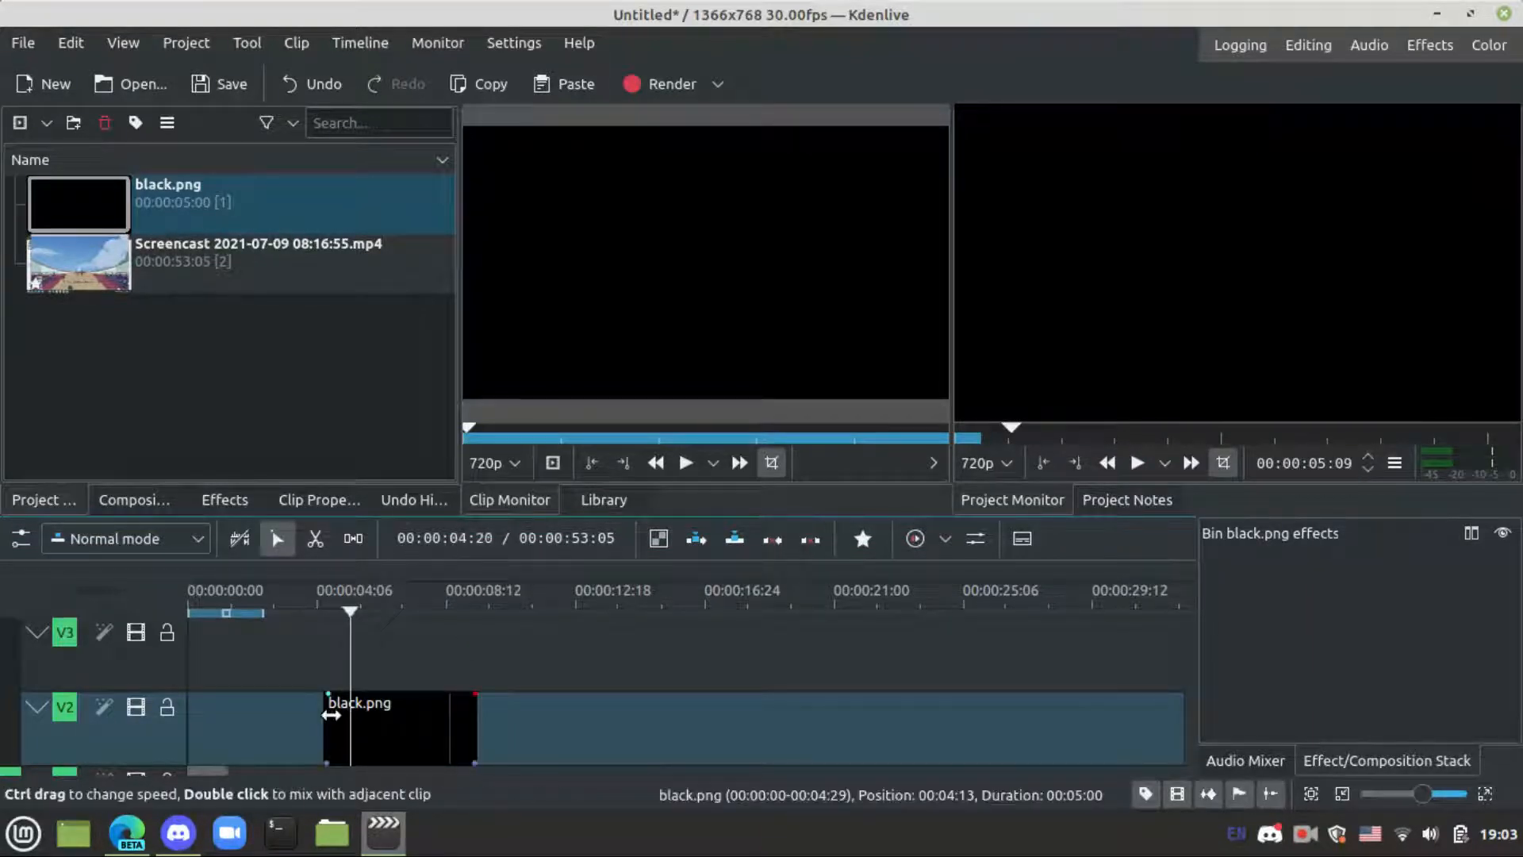
drag(329, 714, 351, 714)
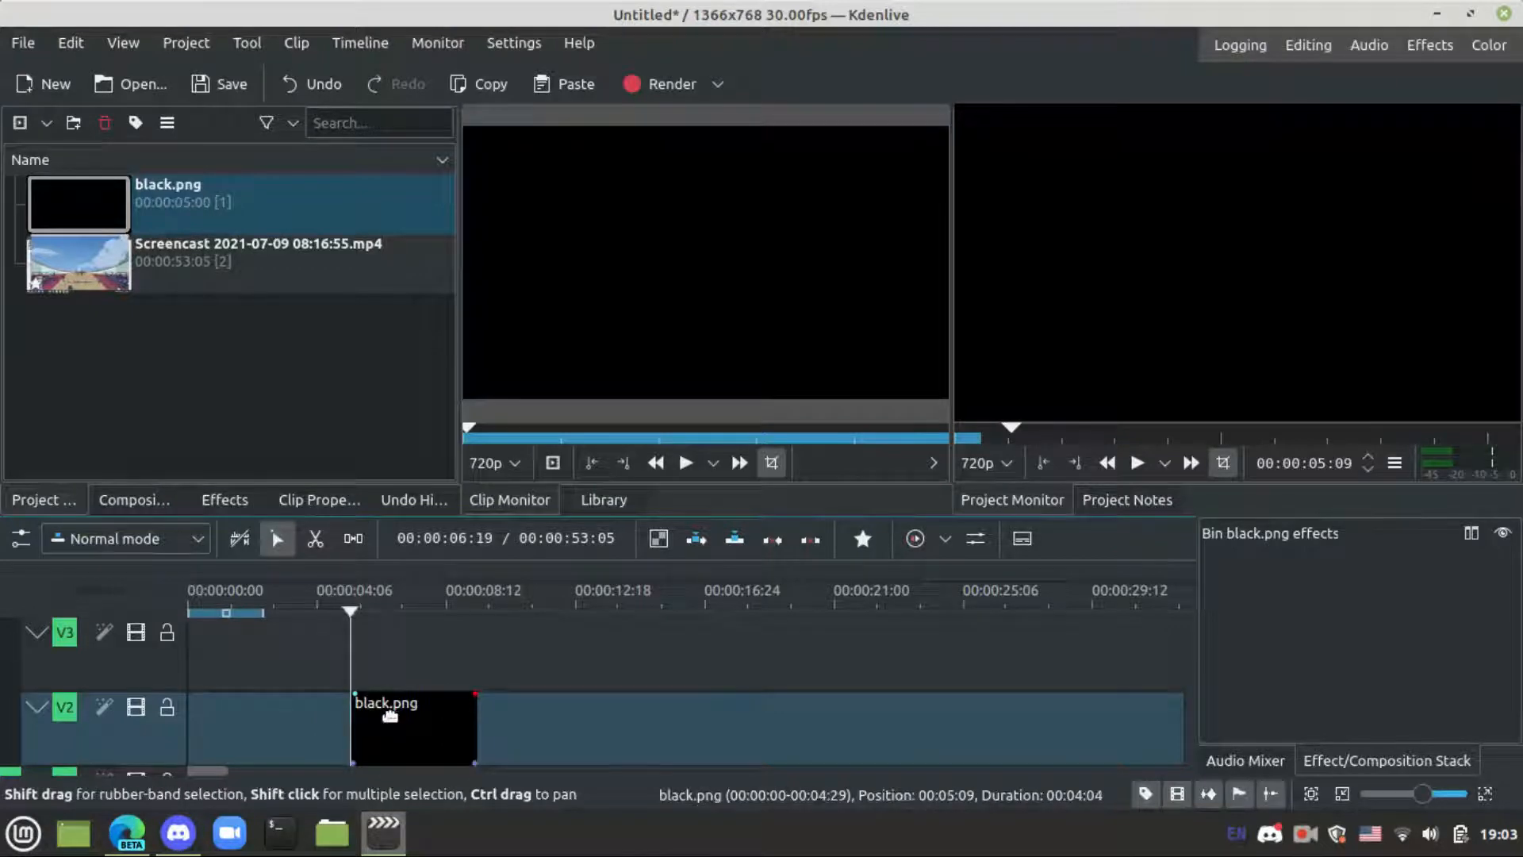
Apply the Transform effect to the black.png clip on track V2
click(422, 738)
double_click(422, 739)
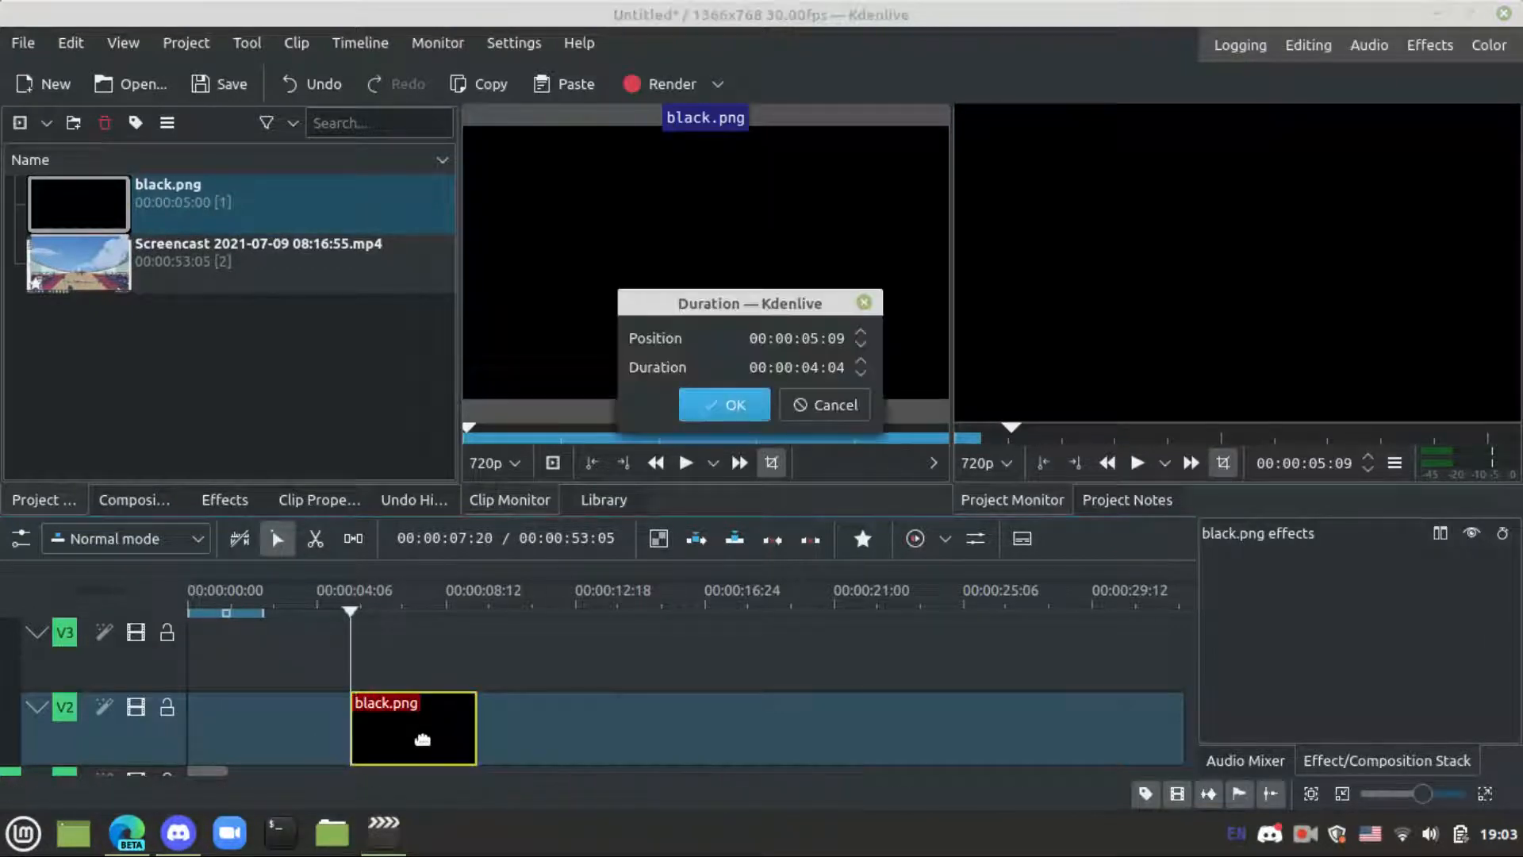
click(825, 406)
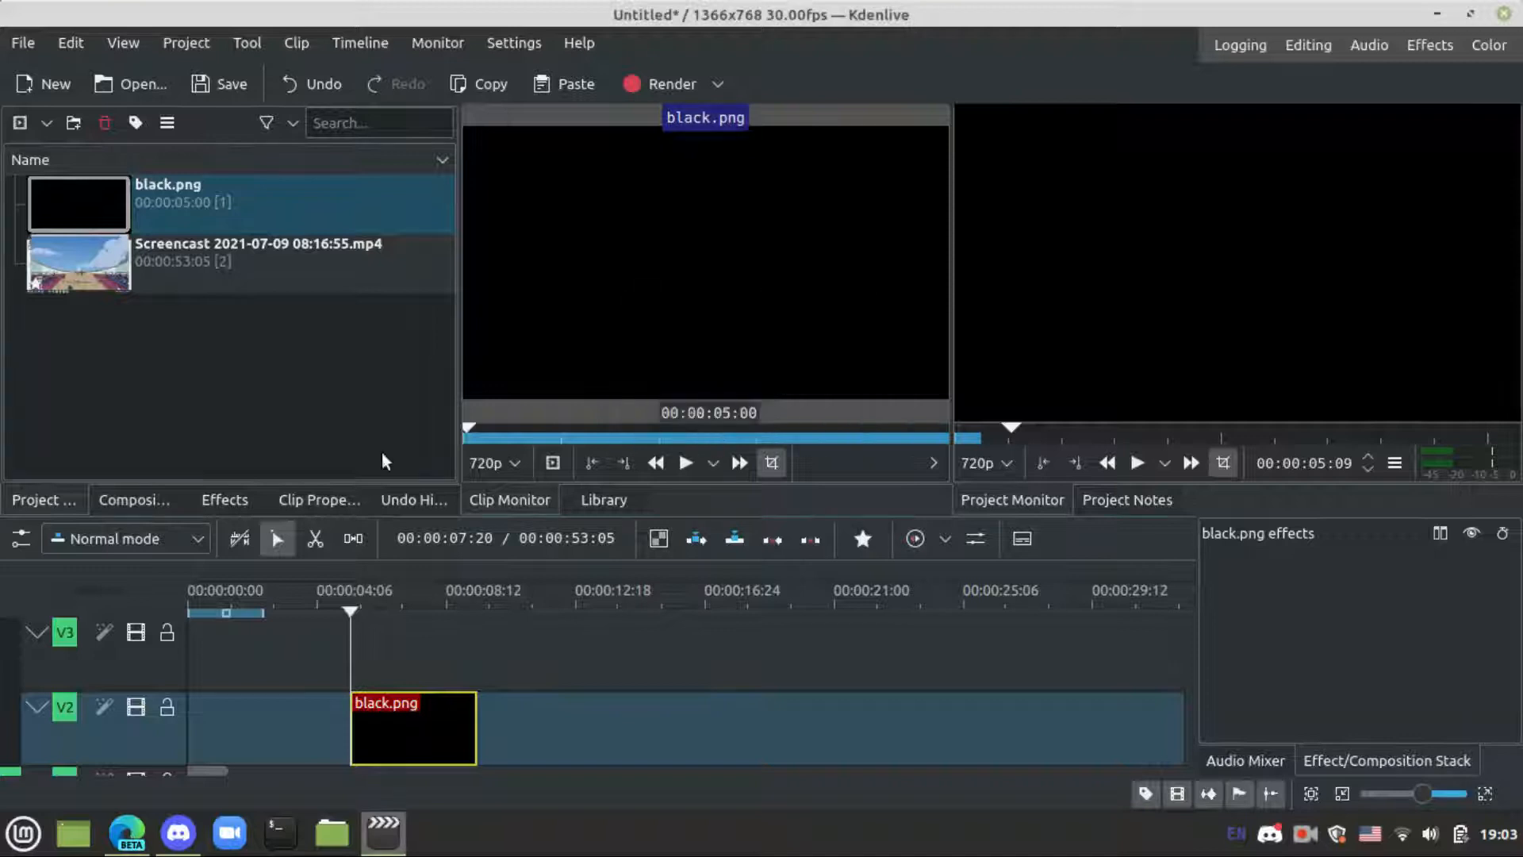
click(225, 499)
click(204, 313)
double_click(204, 313)
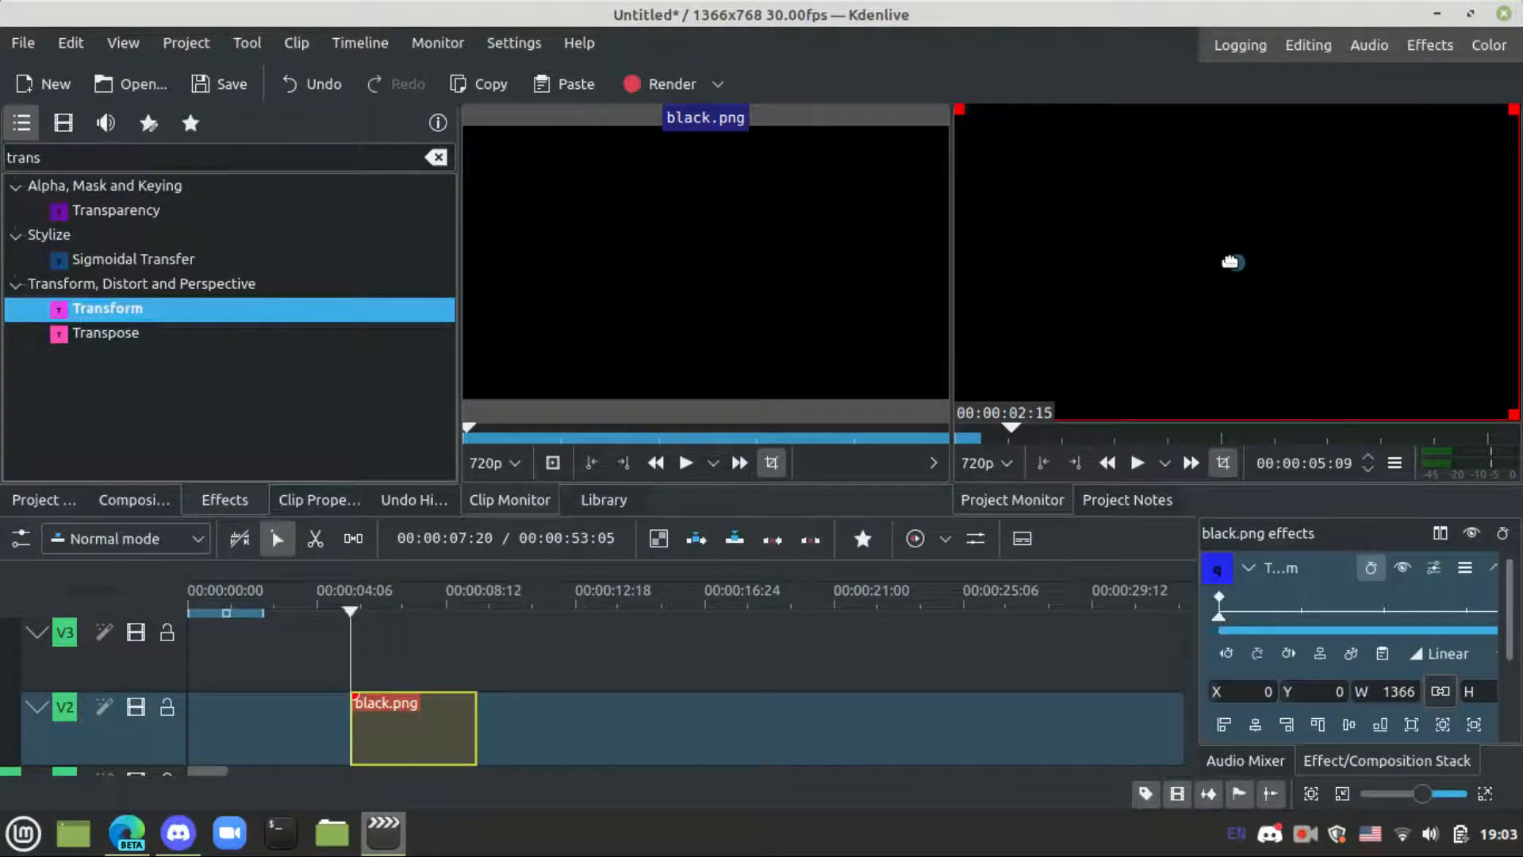
Set the Transform's Y to -760 on the first keyframe and its interpolation to Smooth
drag(1293, 694, 435, 706)
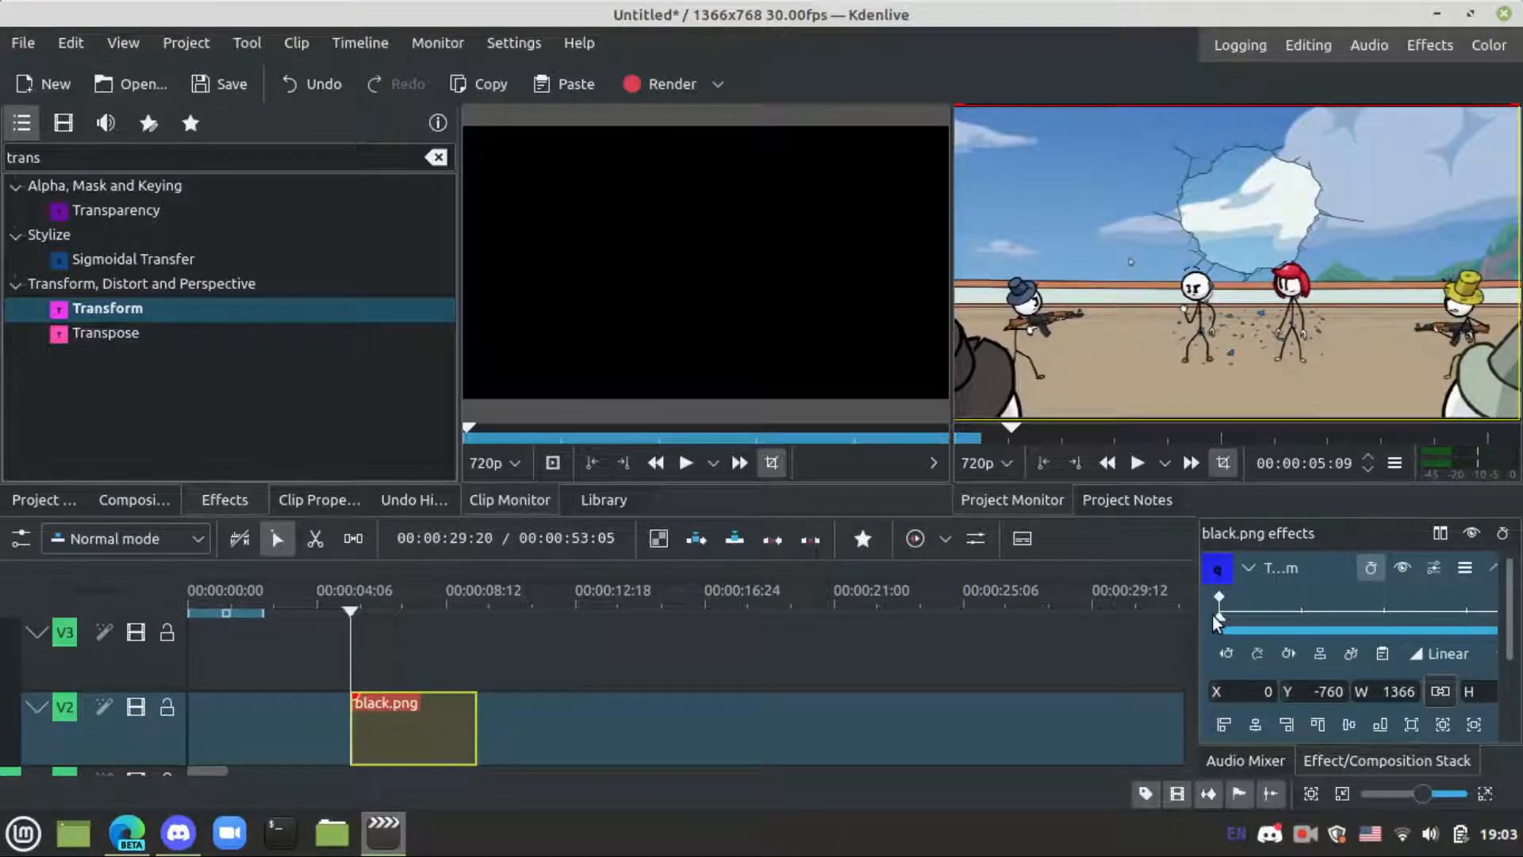
click(1451, 659)
click(1447, 729)
Add a second Transform keyframe at 00:00:05:17 with Smooth interpolation and Y set to -616
drag(1220, 621, 1242, 620)
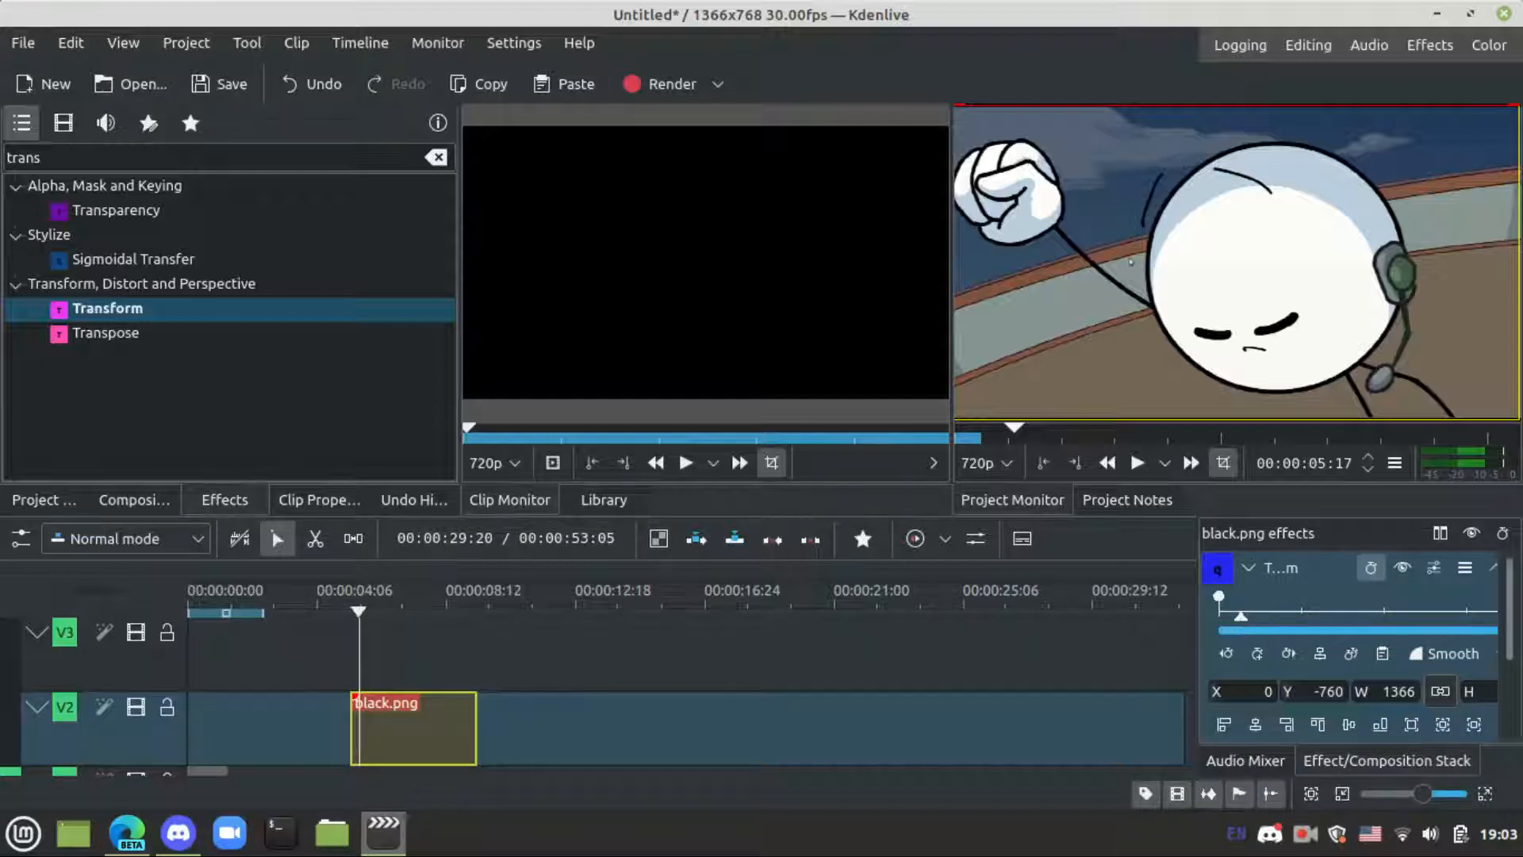
click(1256, 655)
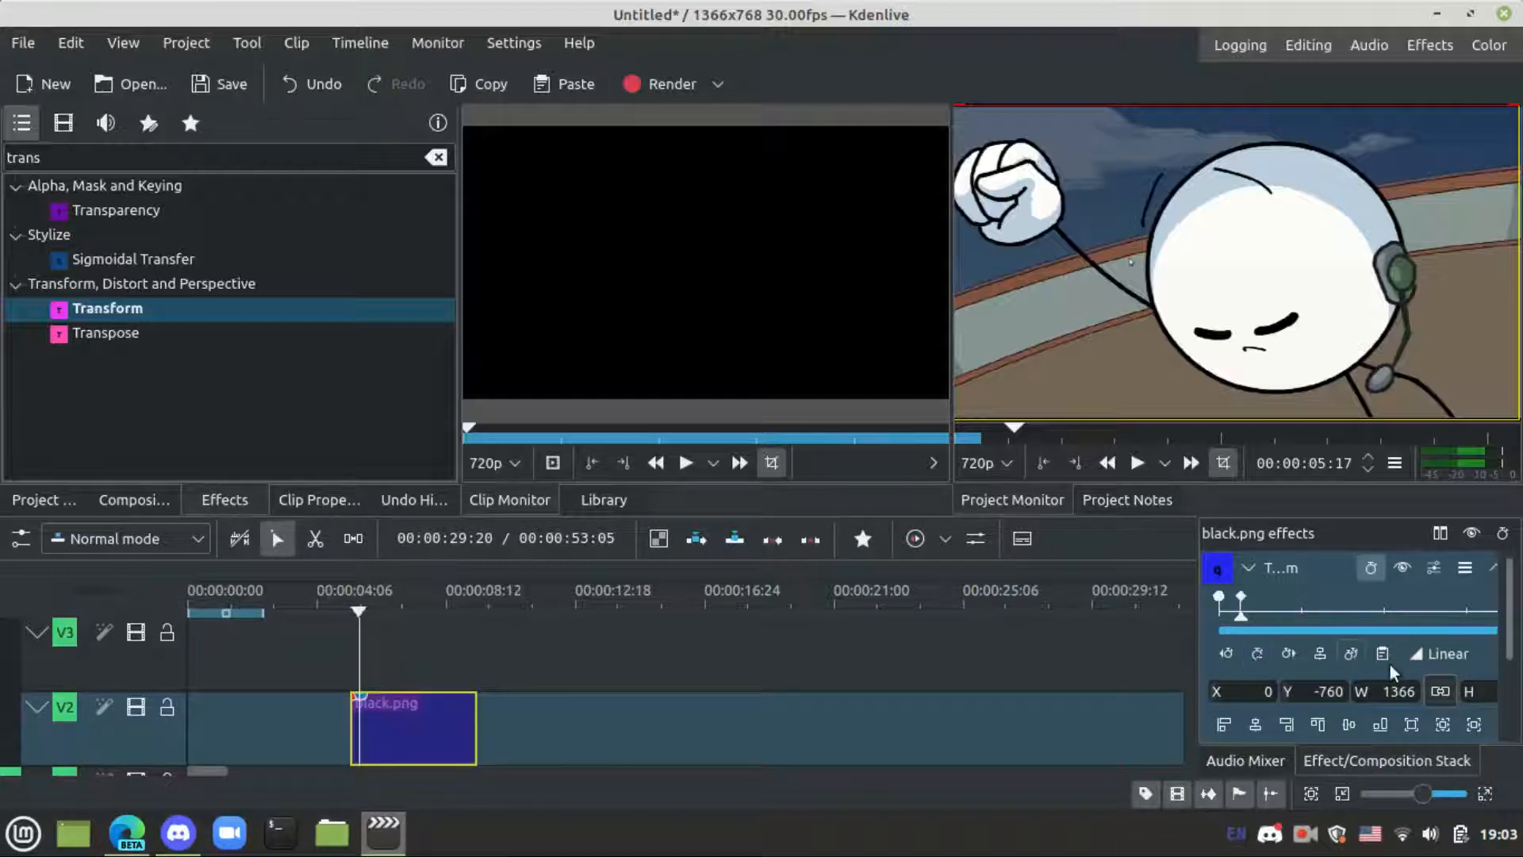
click(1459, 657)
click(1455, 731)
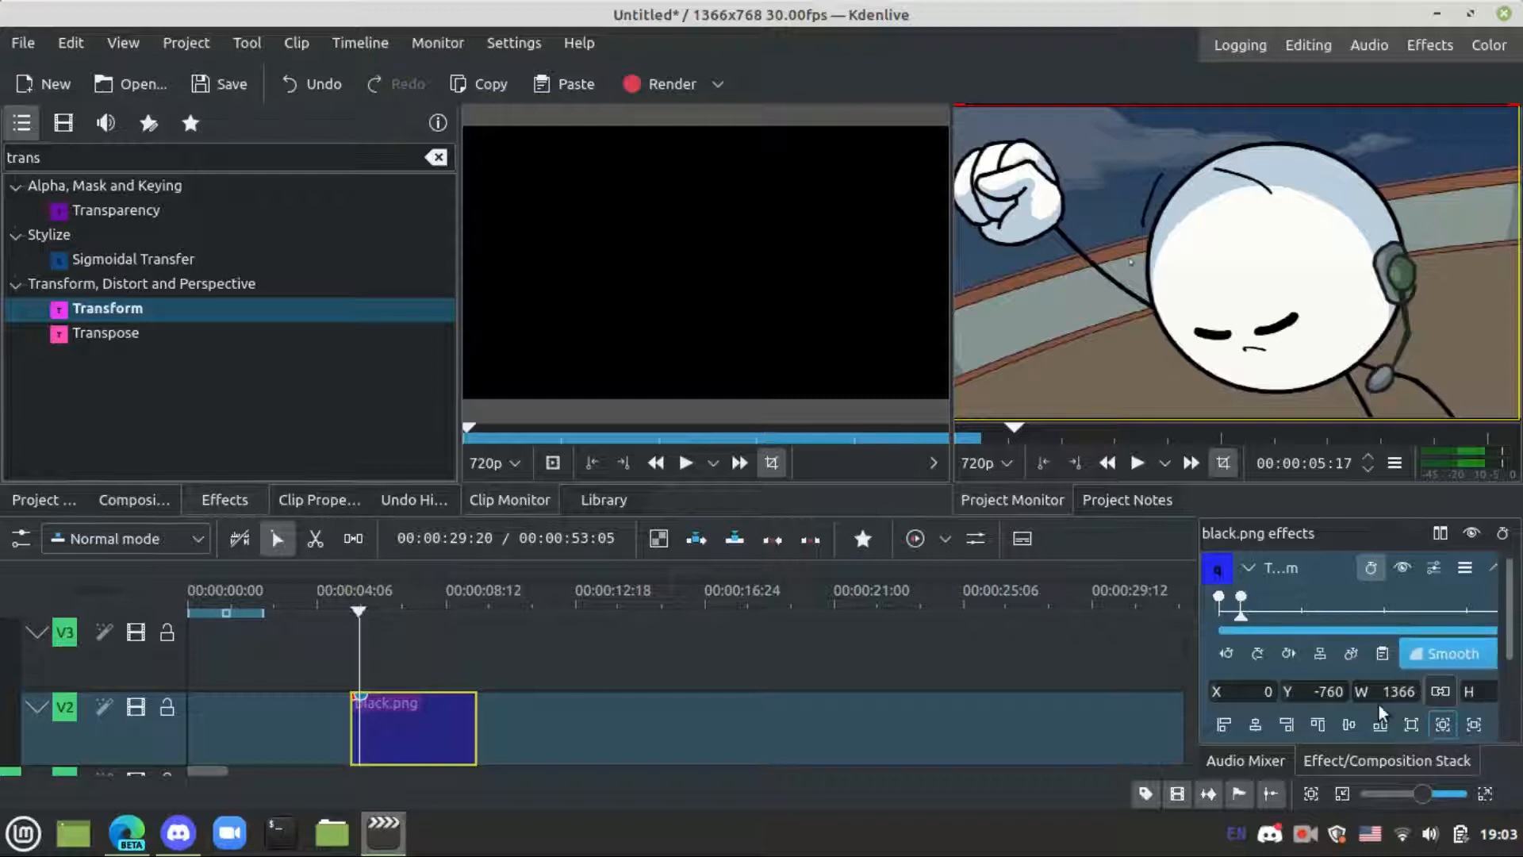
drag(1282, 695, 1436, 704)
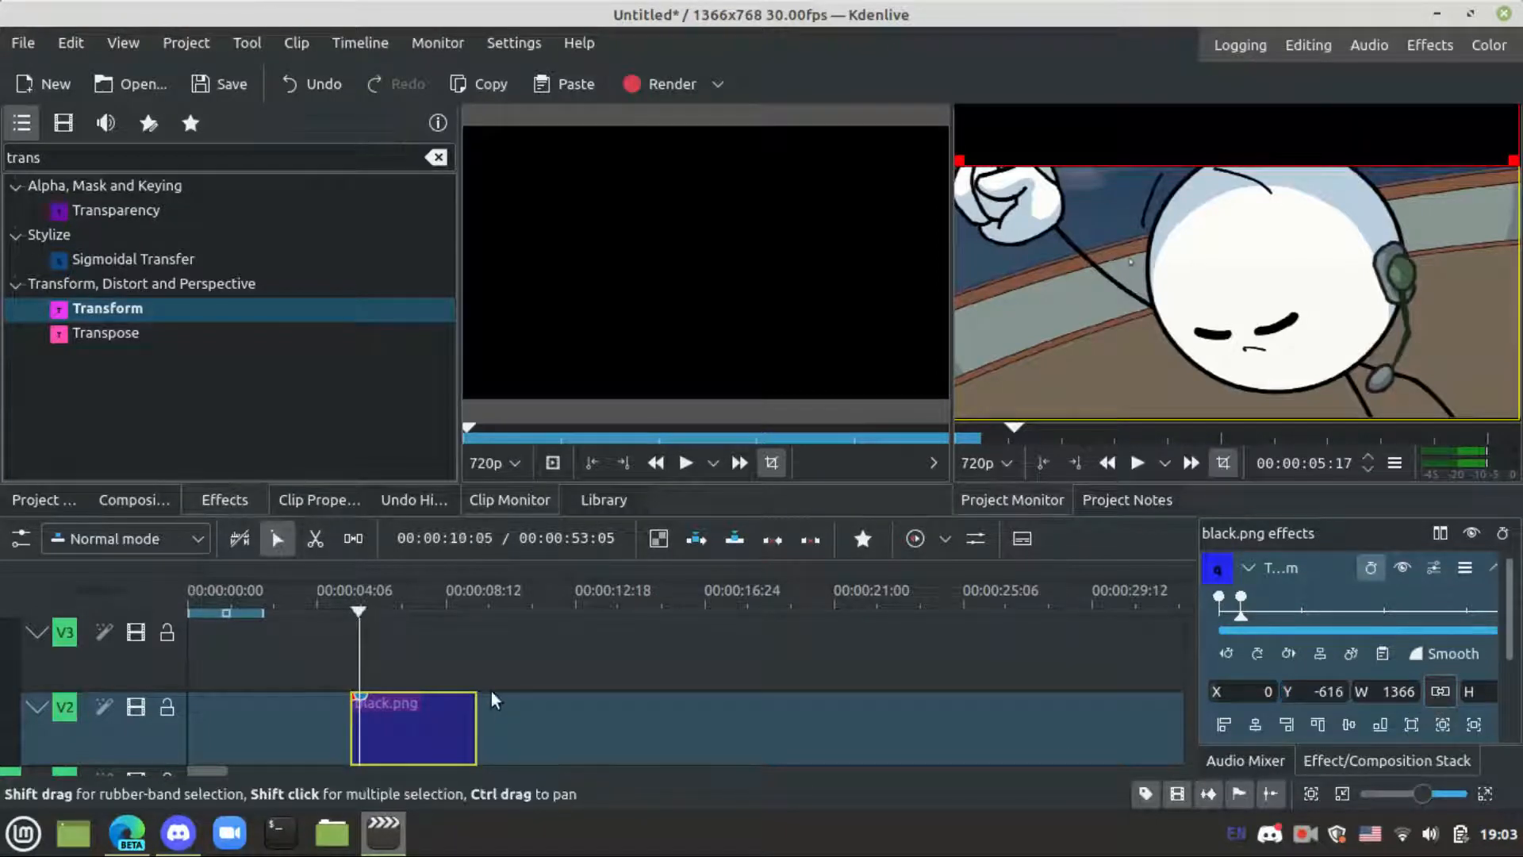
Place a second black.png on track V3 directly above the first and trim its end to match the V2 clip
click(476, 645)
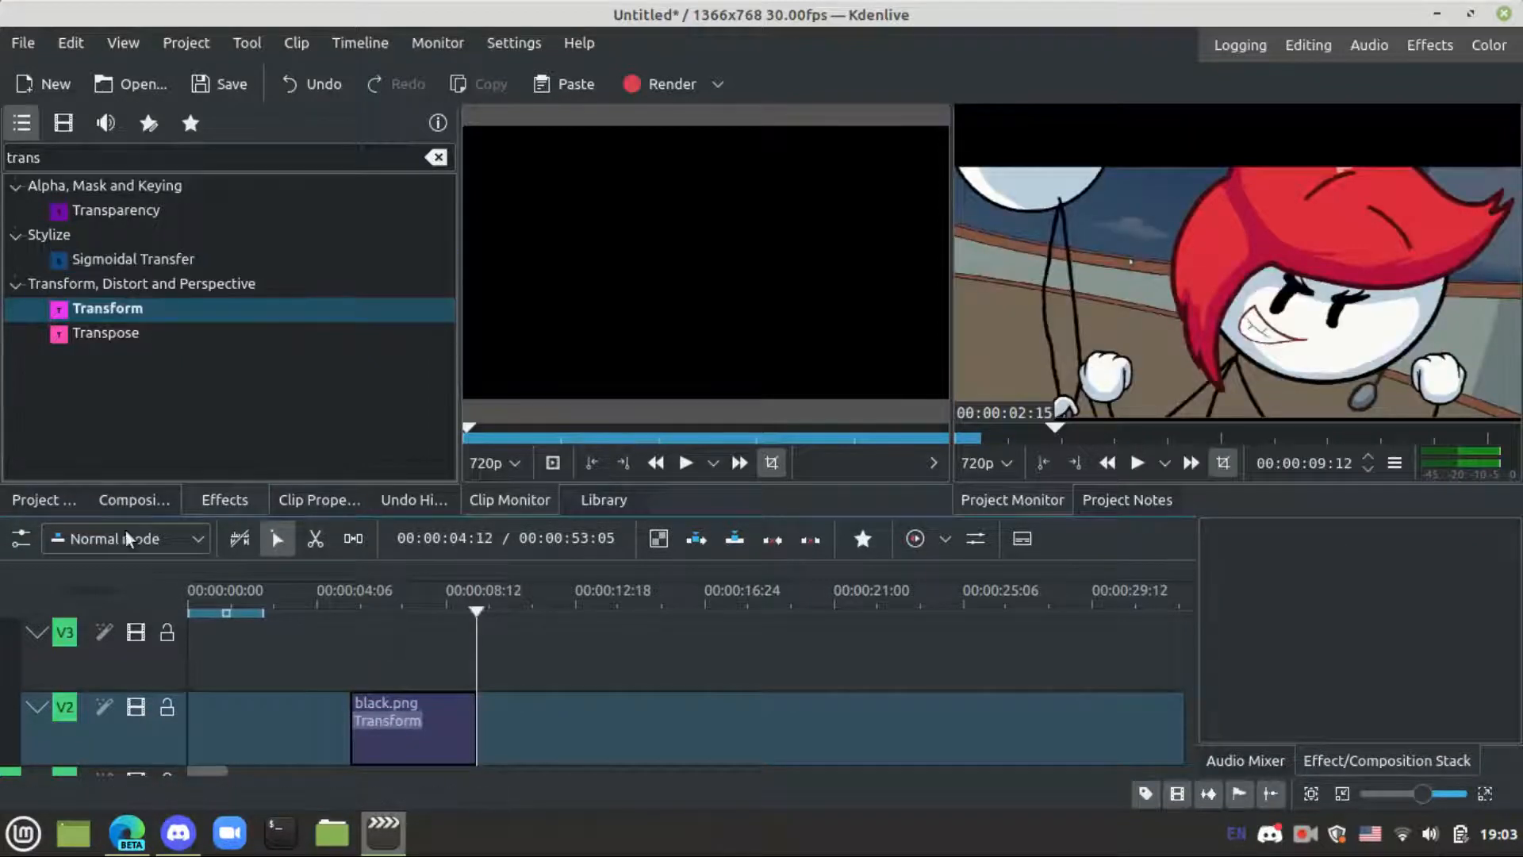
click(36, 499)
drag(213, 215, 362, 657)
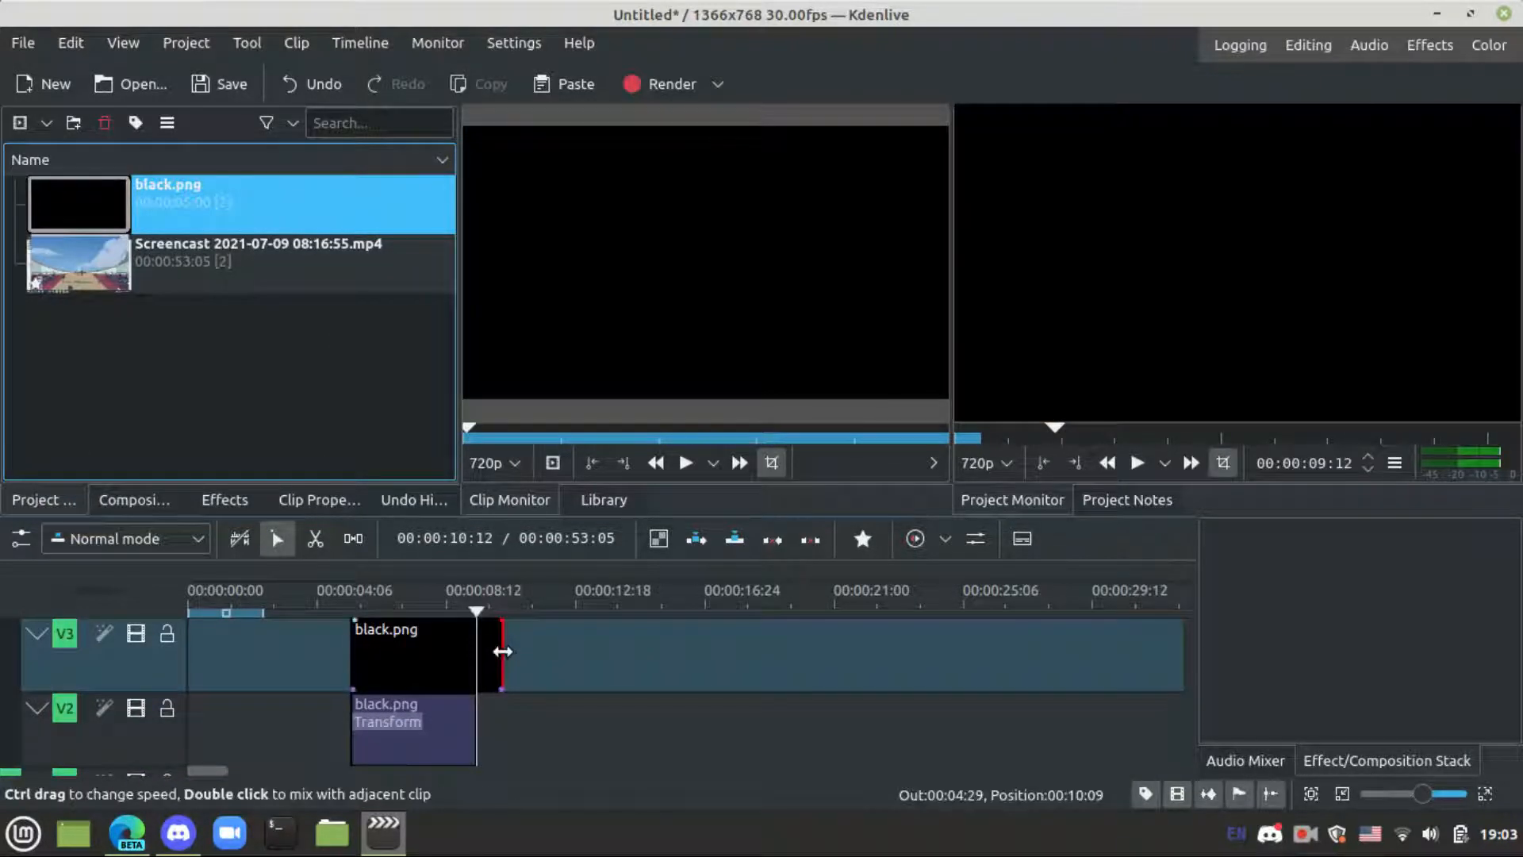
drag(503, 652, 477, 651)
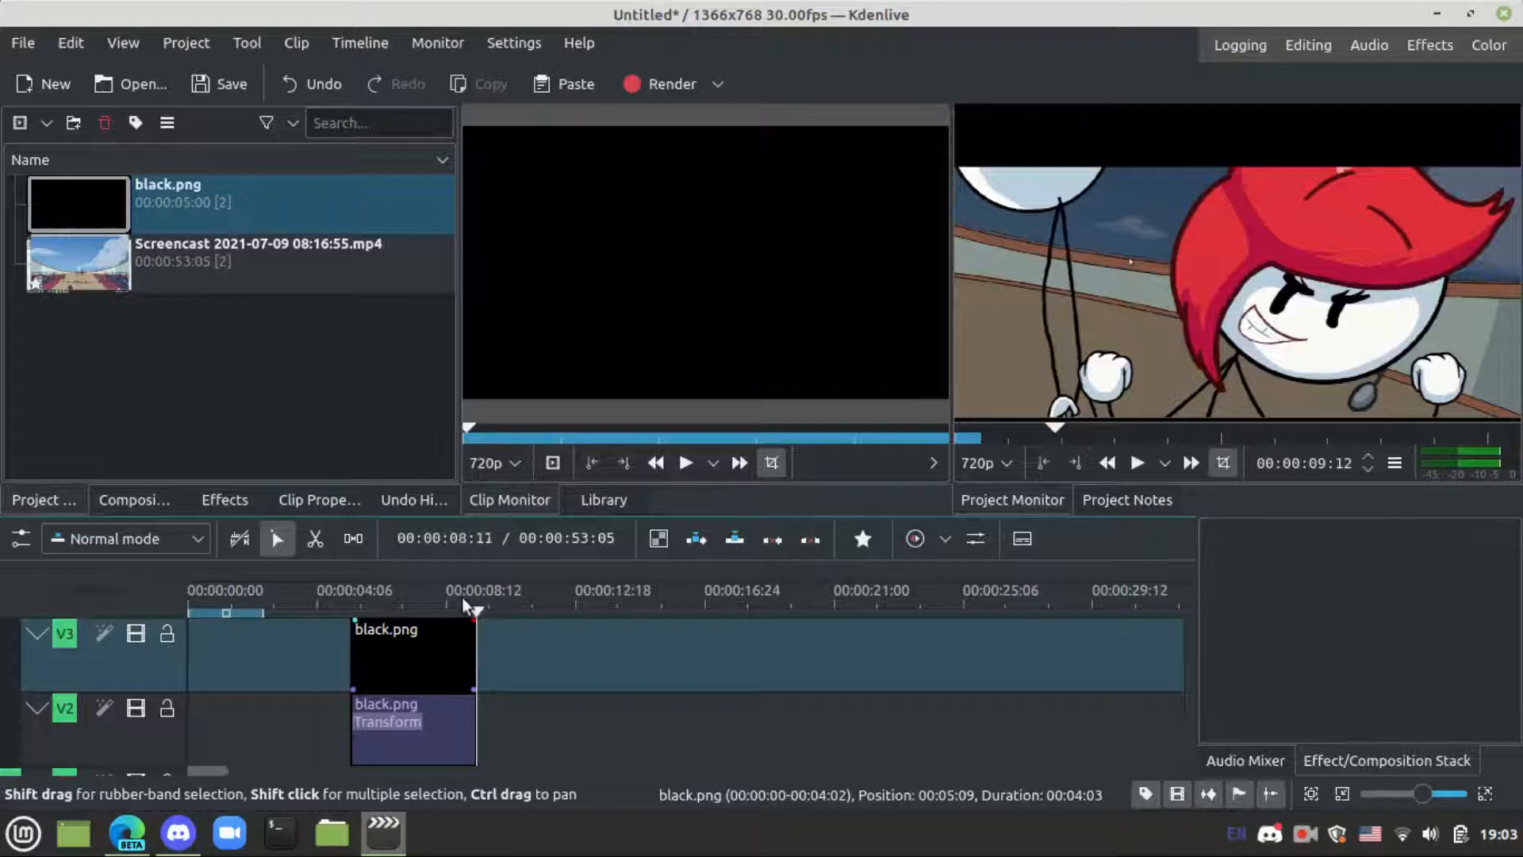
Play back the timeline from the start of the two black.png clips to check the bars
click(345, 593)
click(1138, 463)
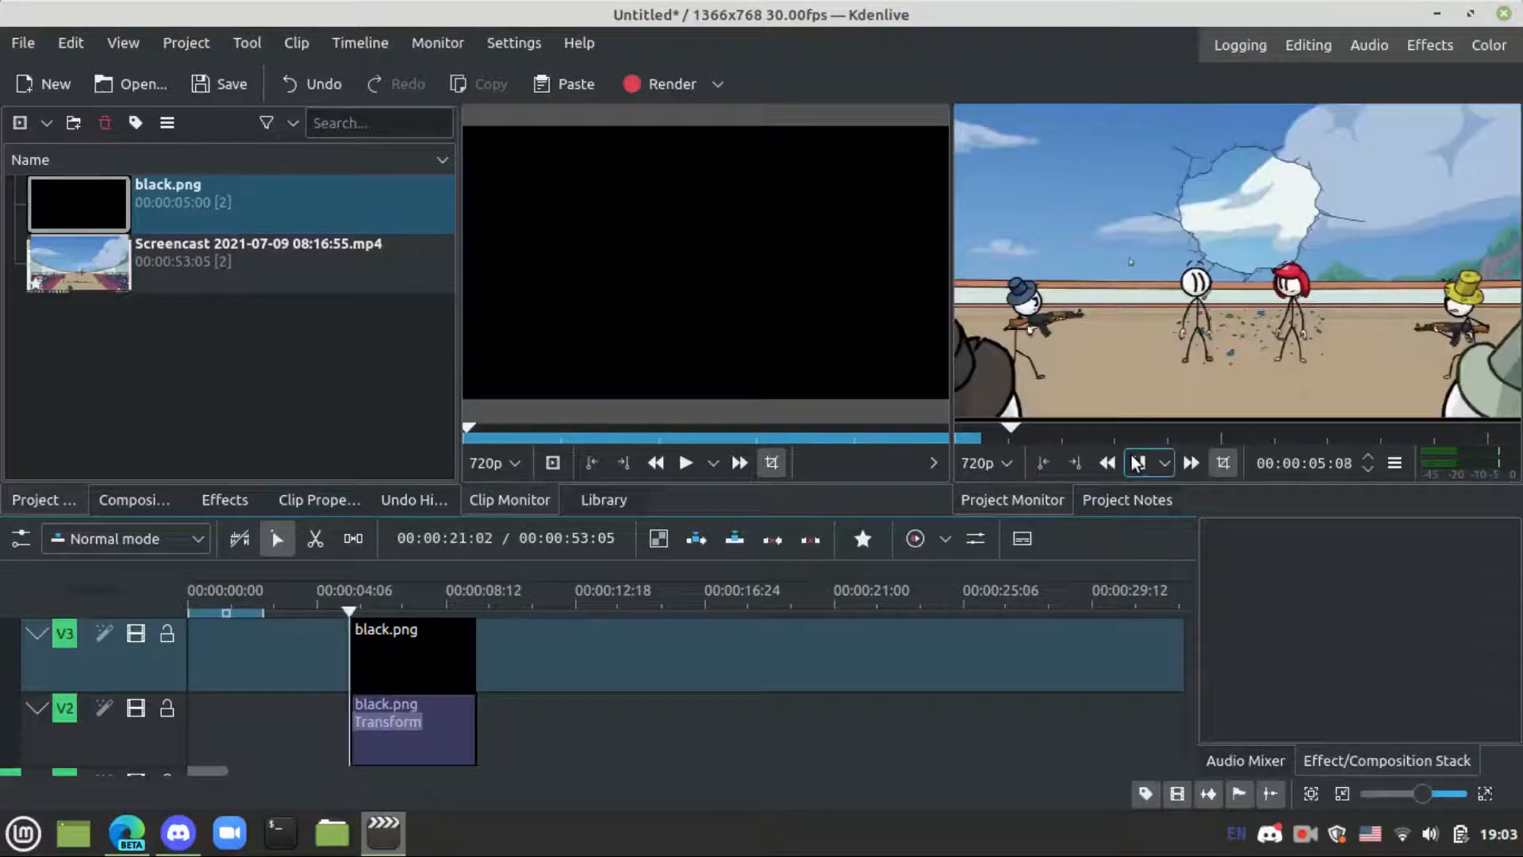
click(1138, 463)
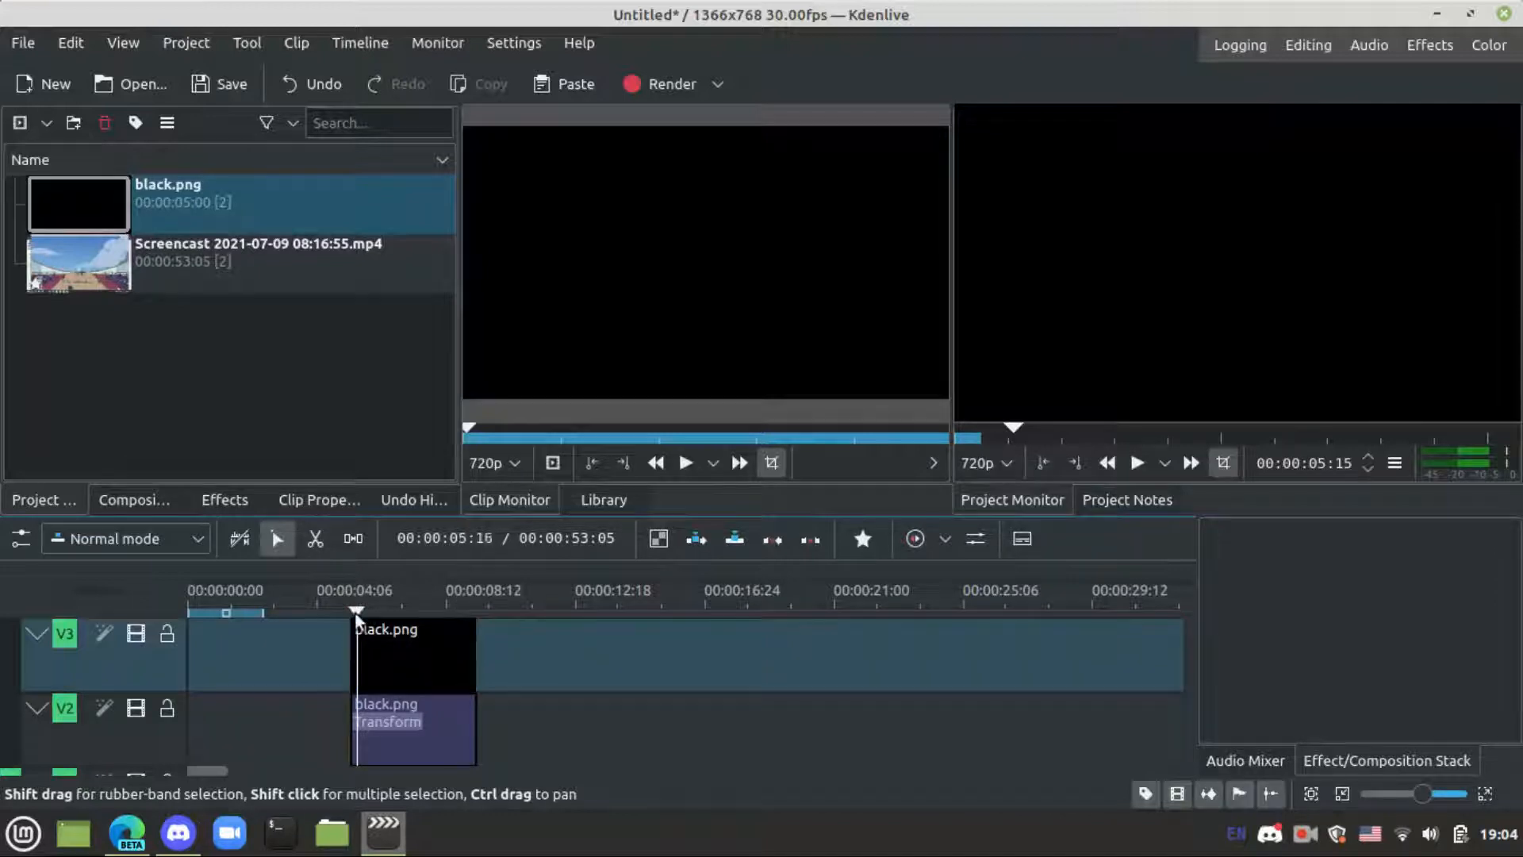
Apply the Transform effect to the black.png clip on track V3, with the playhead at the clip's start
drag(354, 616, 349, 612)
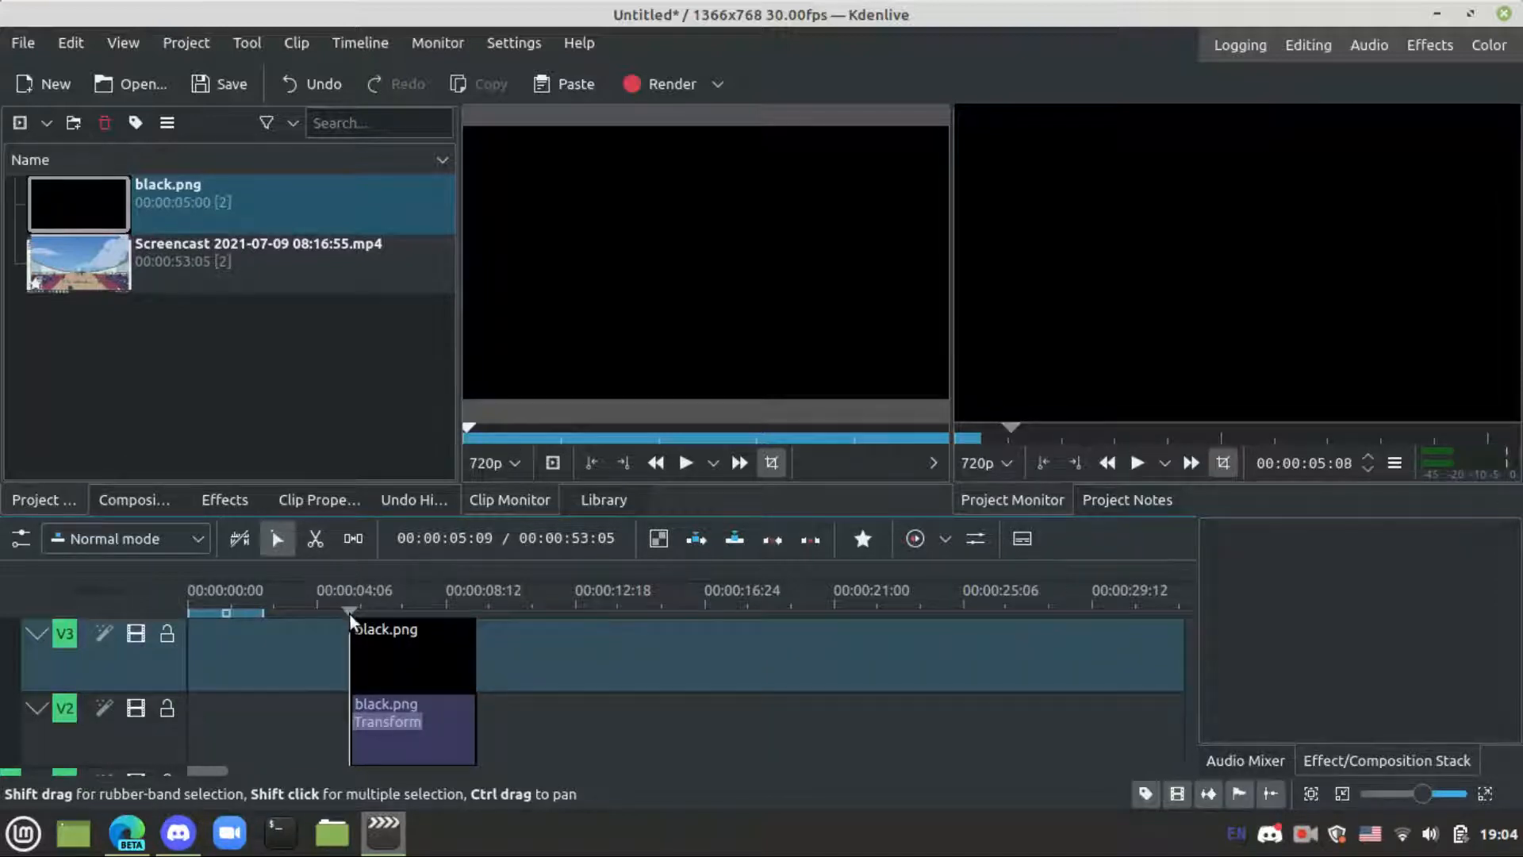
double_click(443, 667)
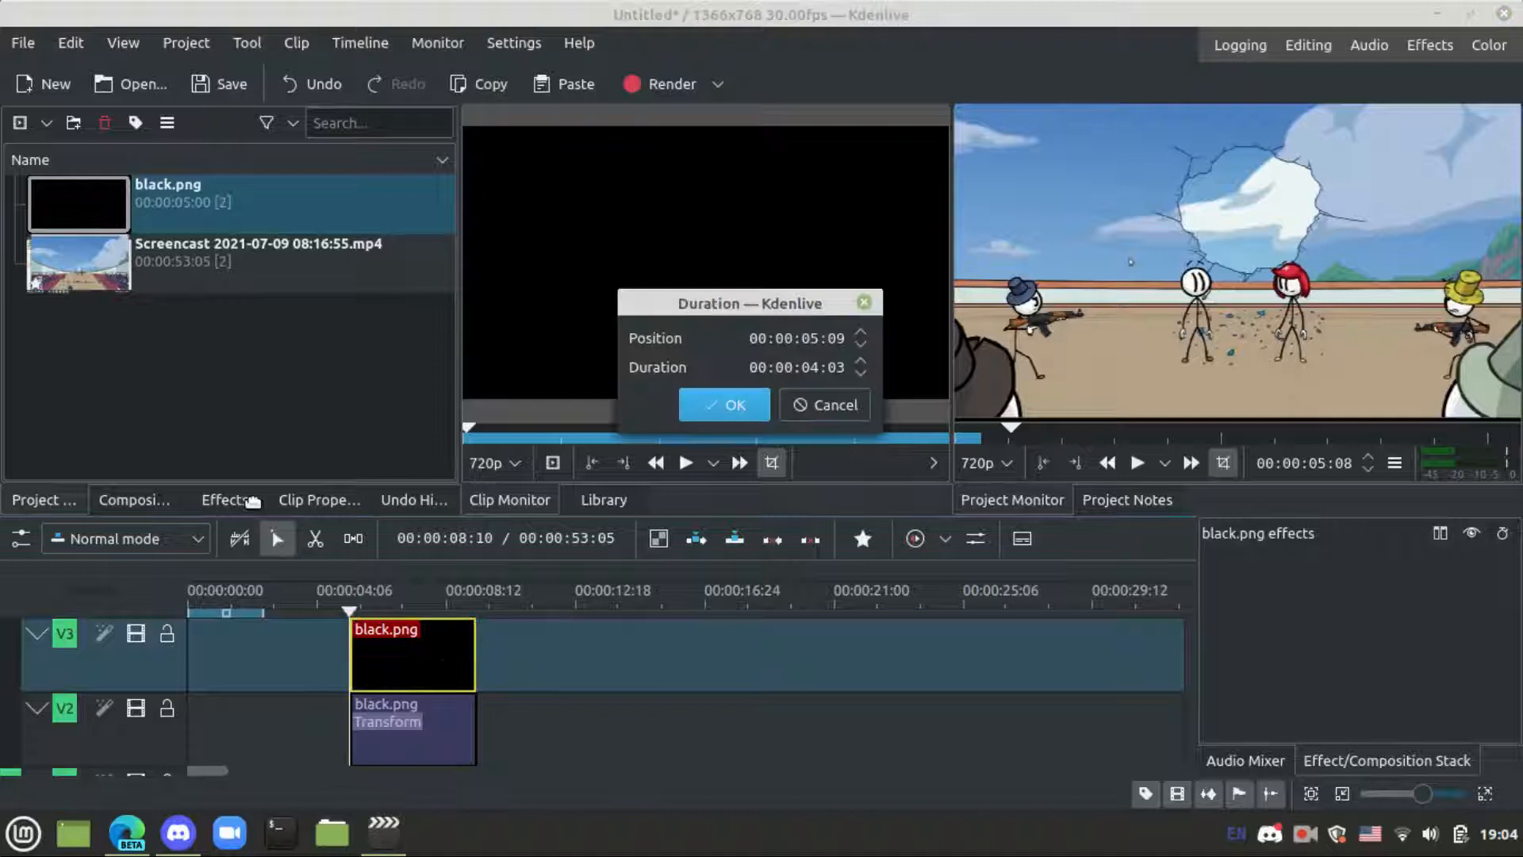
click(836, 405)
click(254, 499)
double_click(221, 306)
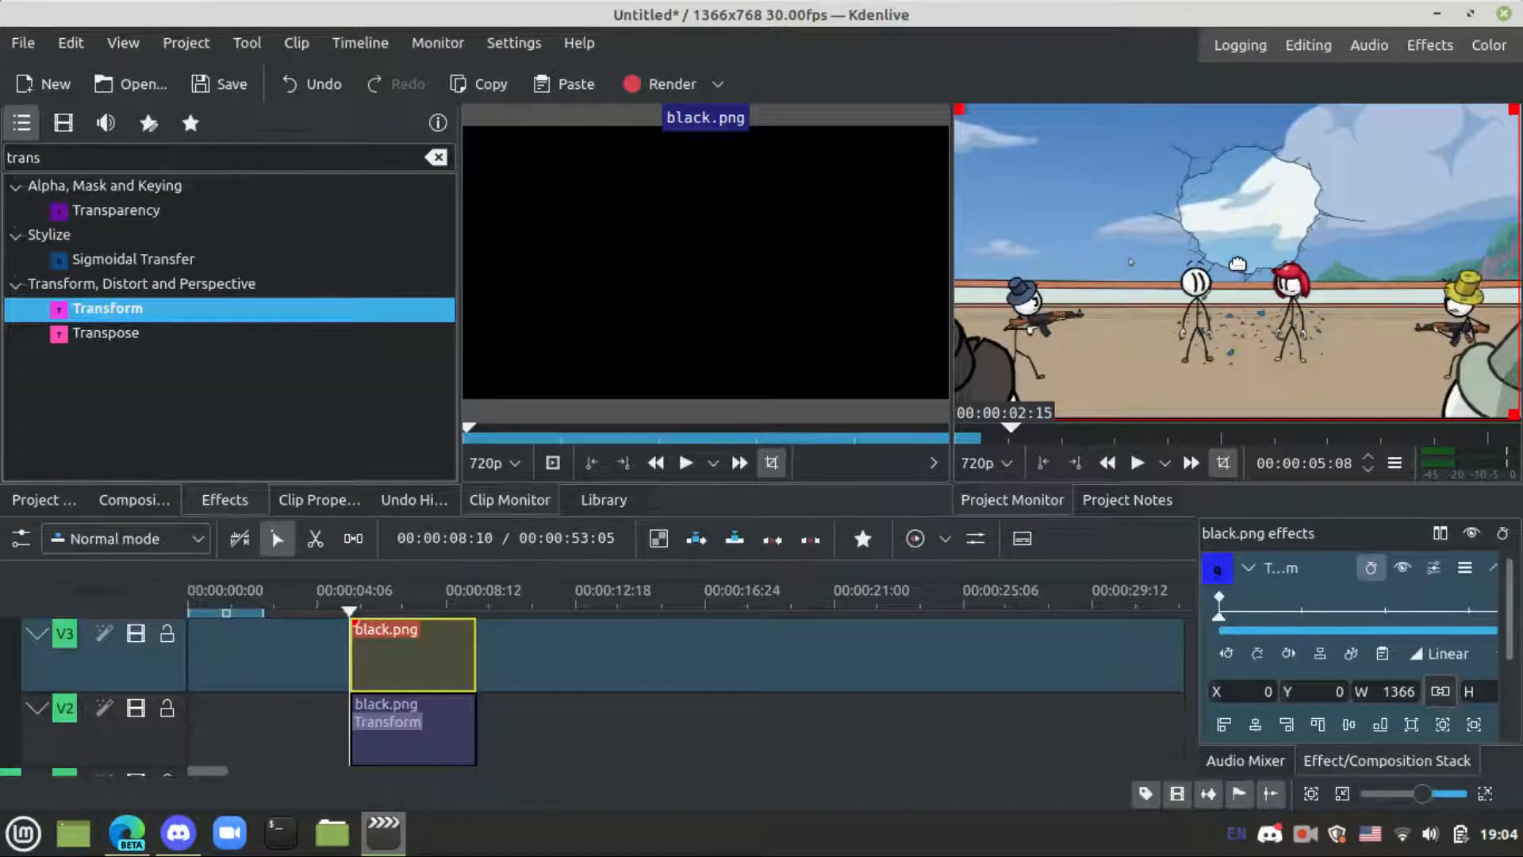
Set the Transform's Y to 768 on the first keyframe of the V3 clip
drag(1292, 695, 1501, 670)
drag(1292, 695, 1484, 695)
drag(1349, 698, 1460, 695)
Add a second Transform keyframe to the V3 clip at 00:00:05:15 and set its Y to 635
click(1191, 463)
click(1191, 463)
click(1191, 463)
click(1191, 462)
click(1191, 462)
click(1191, 462)
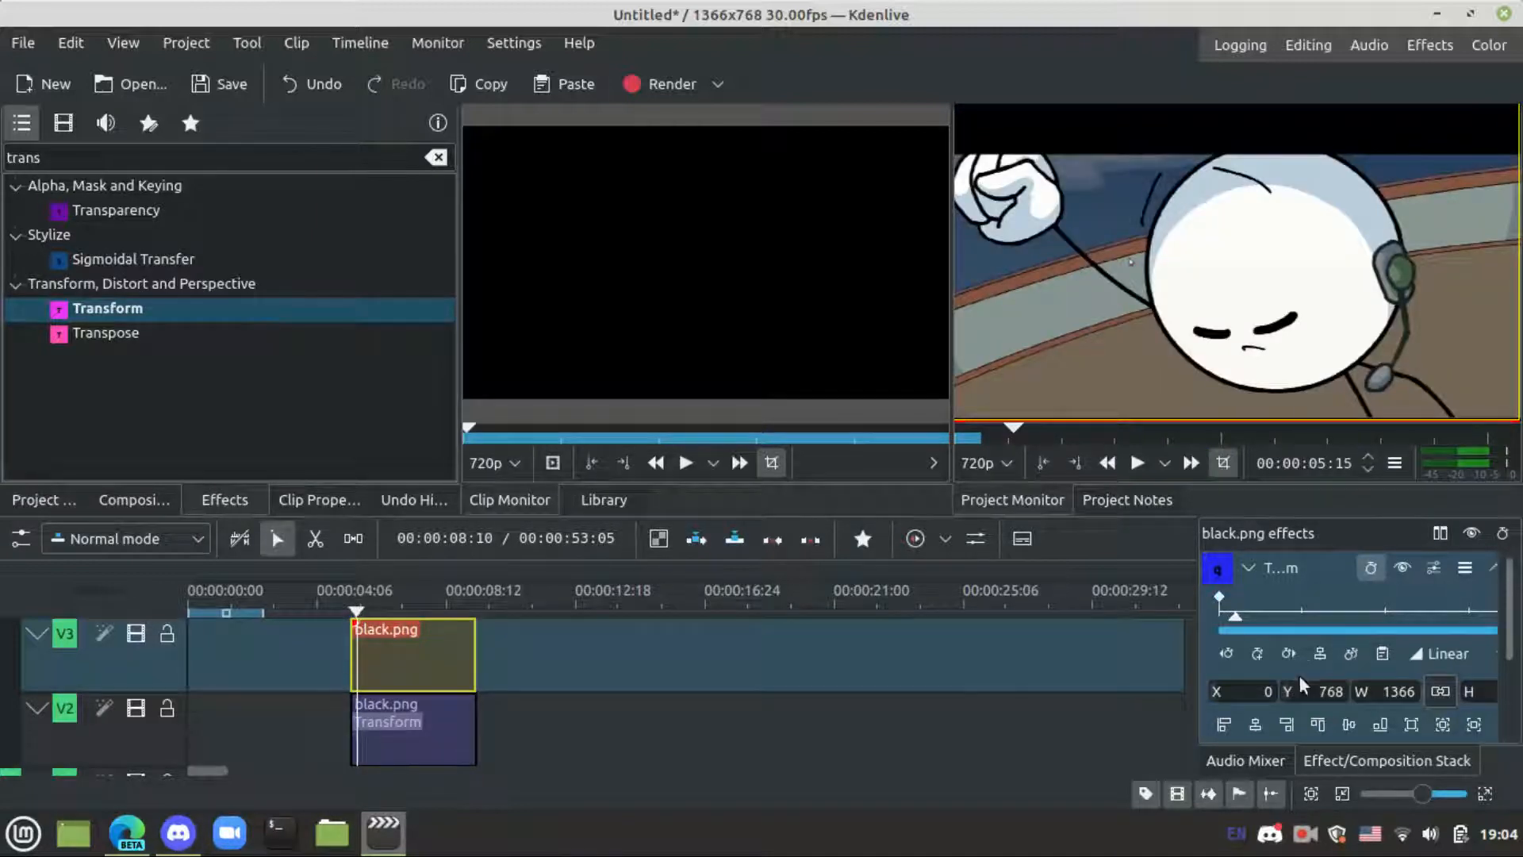
click(1258, 653)
drag(1309, 692, 1133, 686)
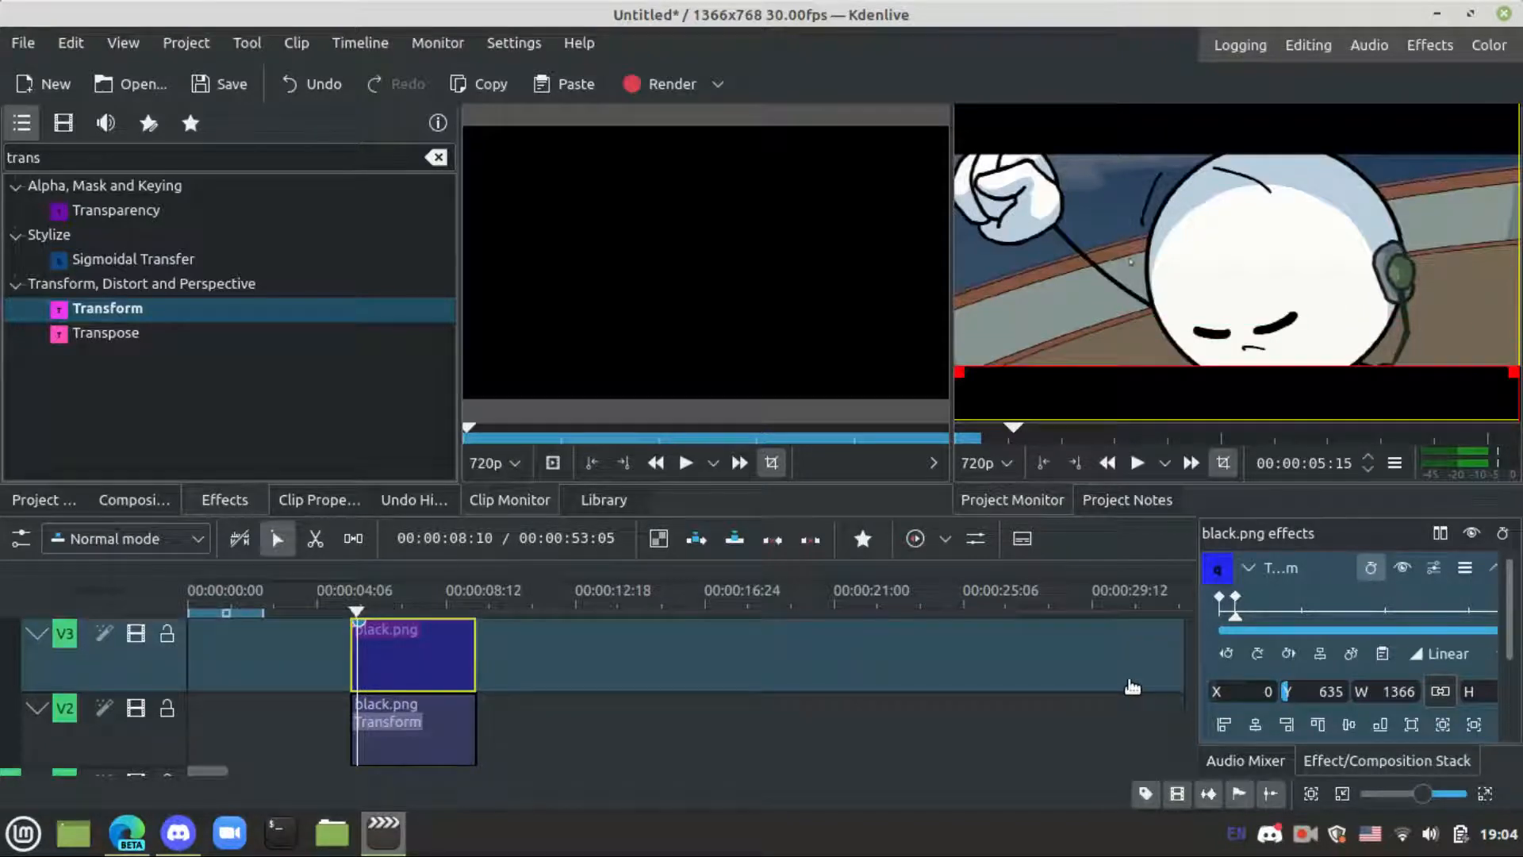
Set both Transform keyframes of the V3 clip to Smooth interpolation and play back the bar animation
click(1440, 656)
click(1440, 706)
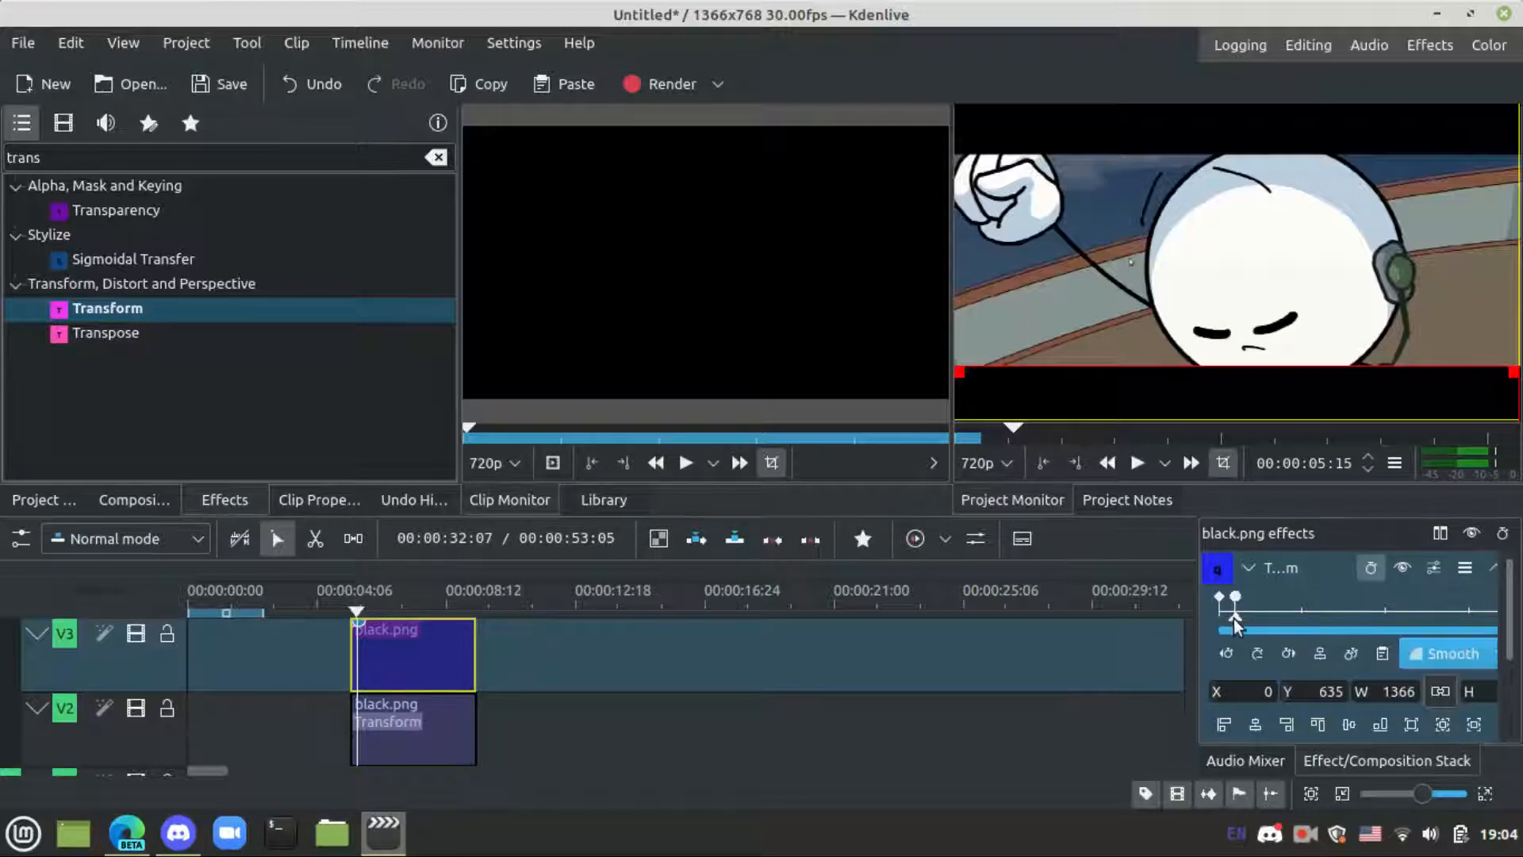
drag(1235, 618, 1171, 611)
click(1463, 659)
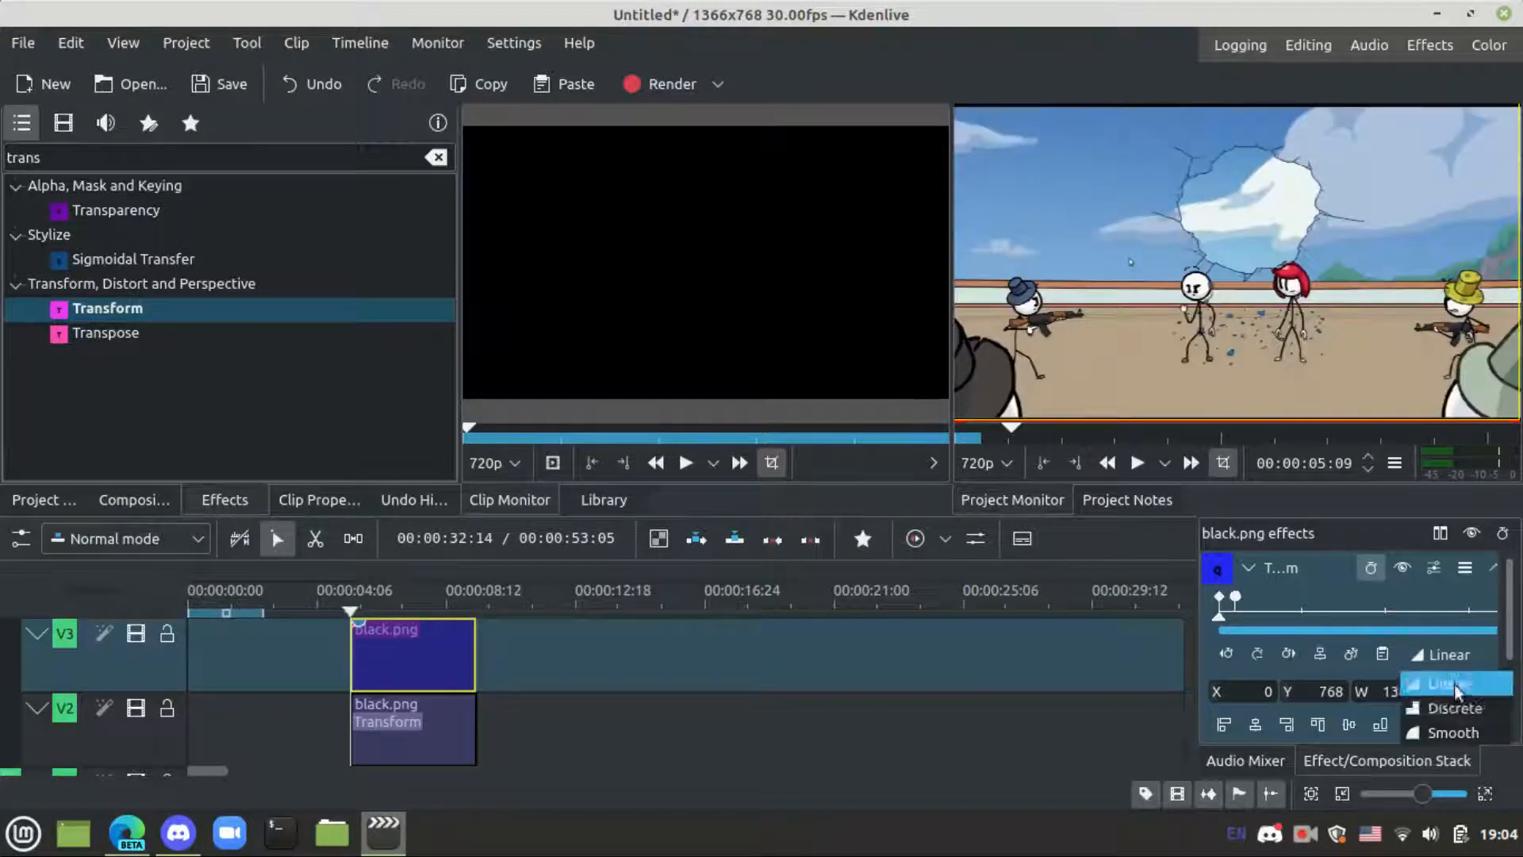
click(1443, 732)
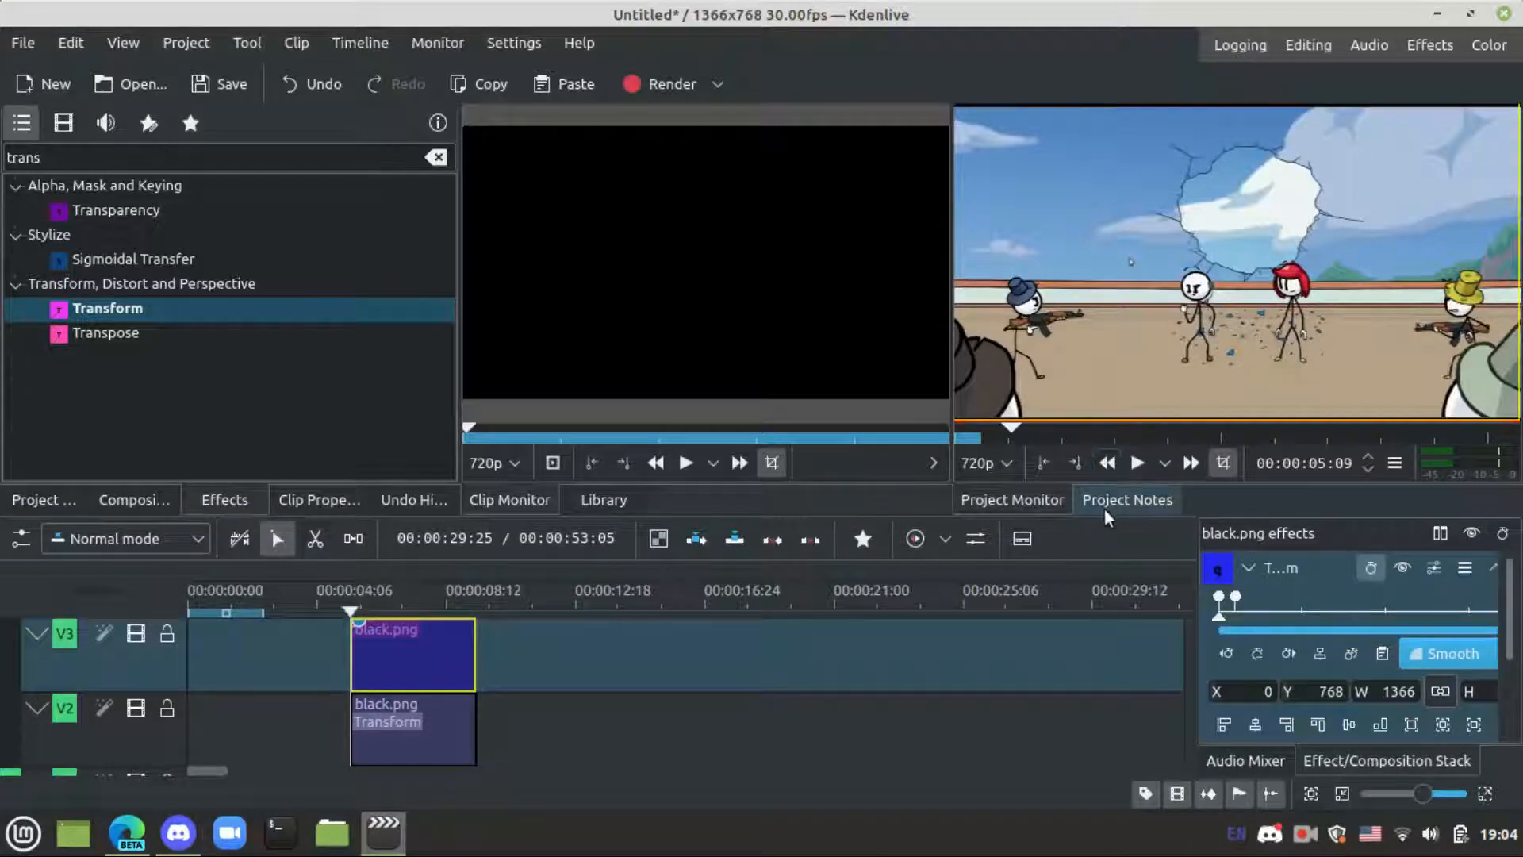
click(1137, 463)
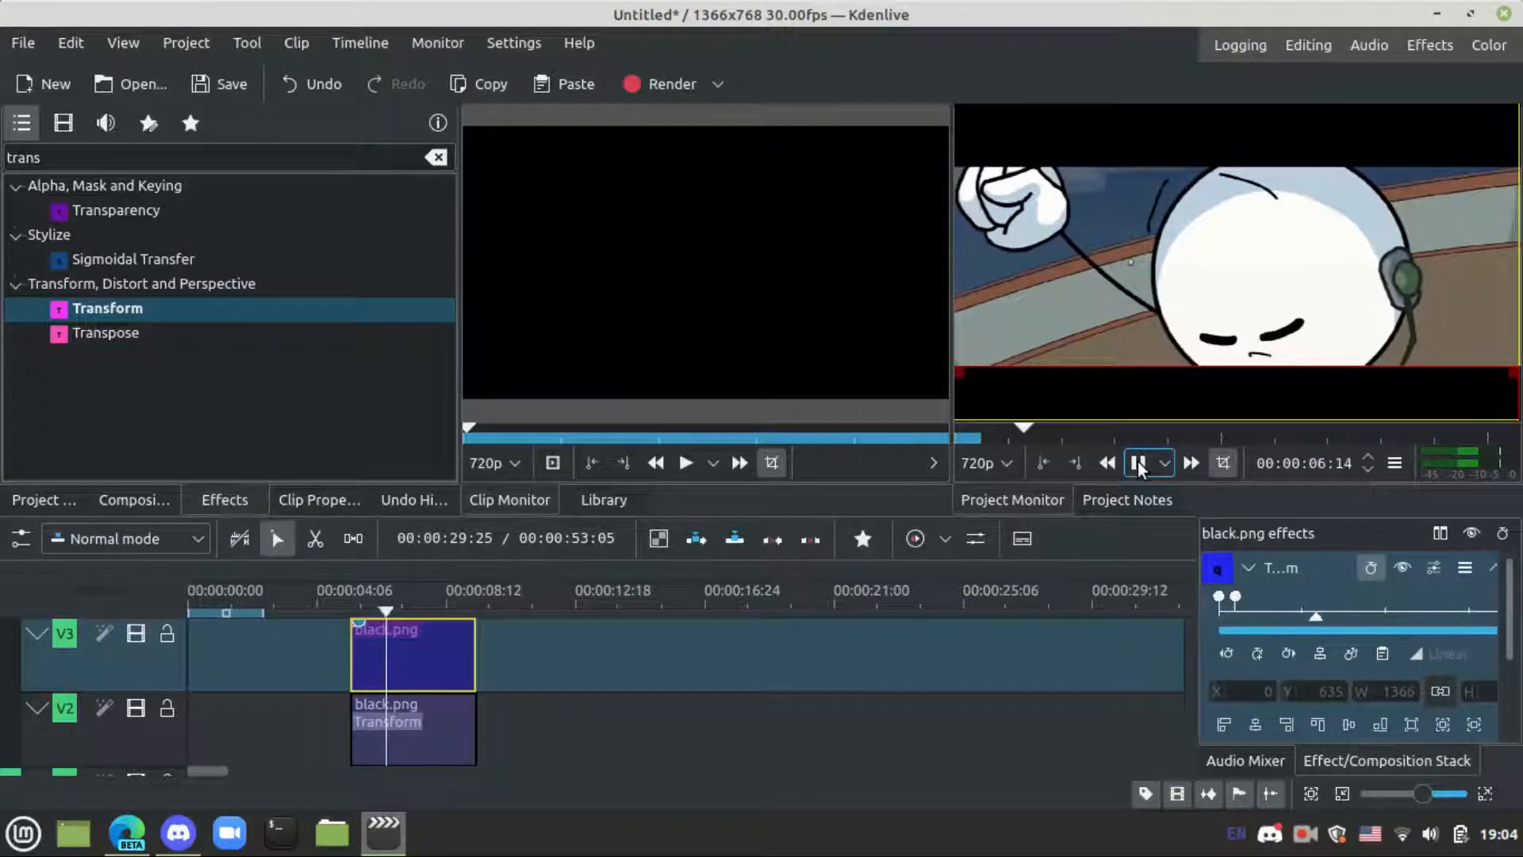
click(1138, 464)
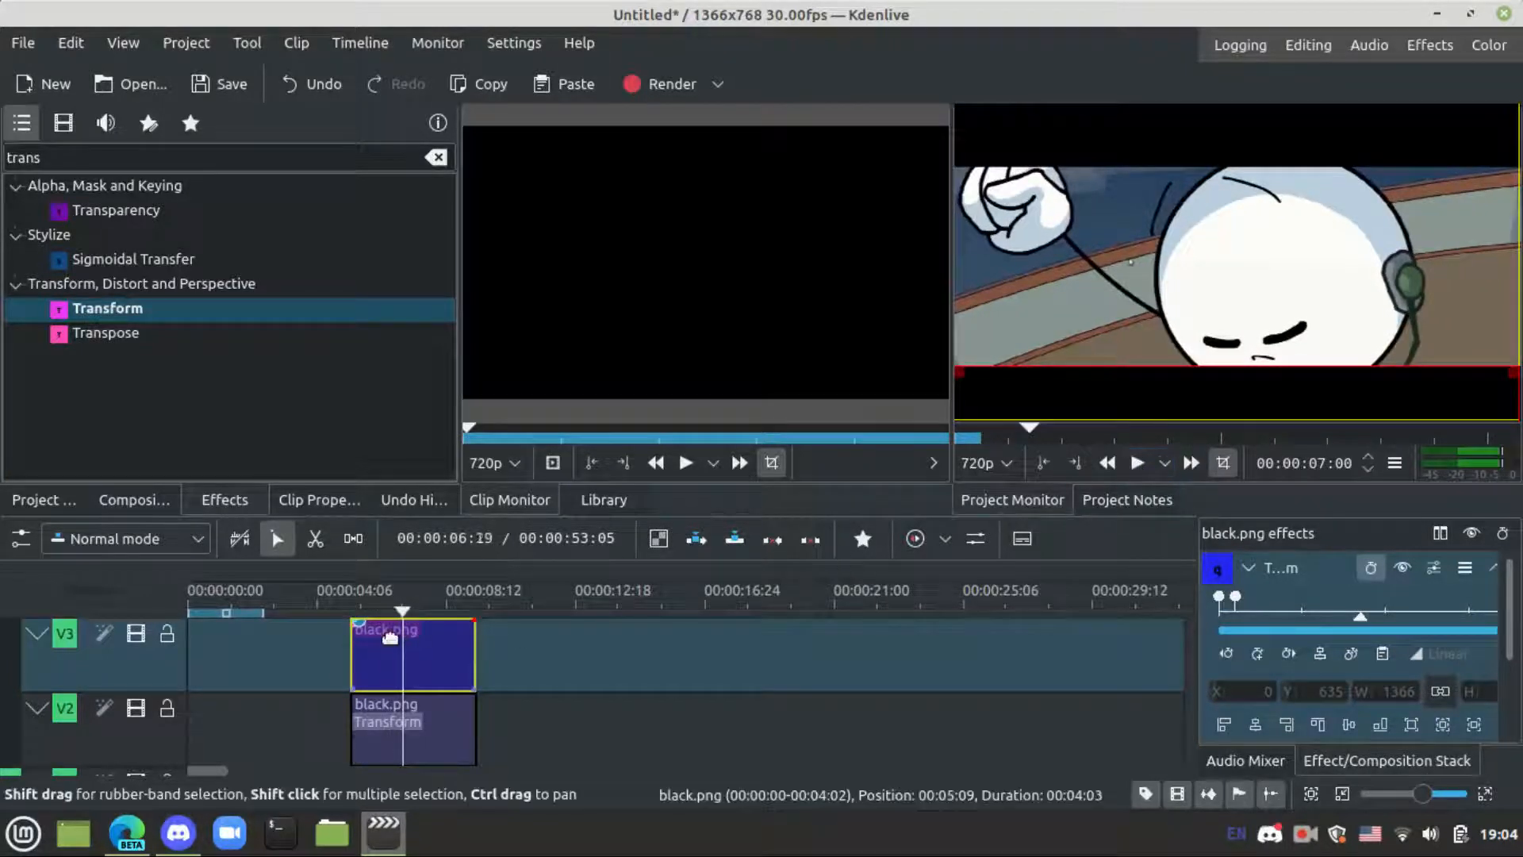
Set Y to -632 on the second Transform keyframe, at 00:00:05:17, of the V2 black.png clip
click(374, 728)
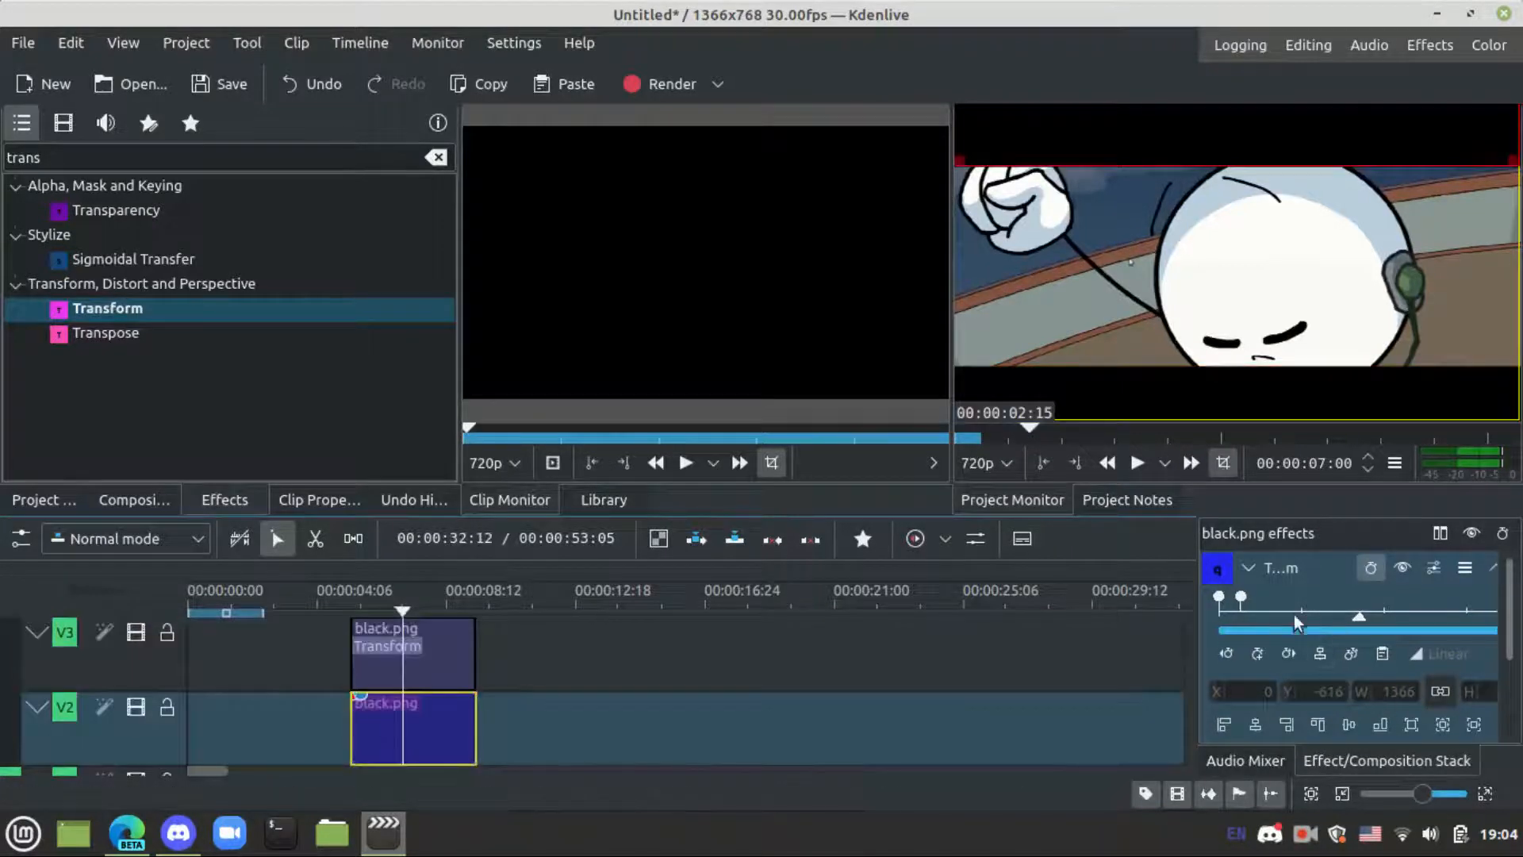
drag(1264, 616, 1243, 617)
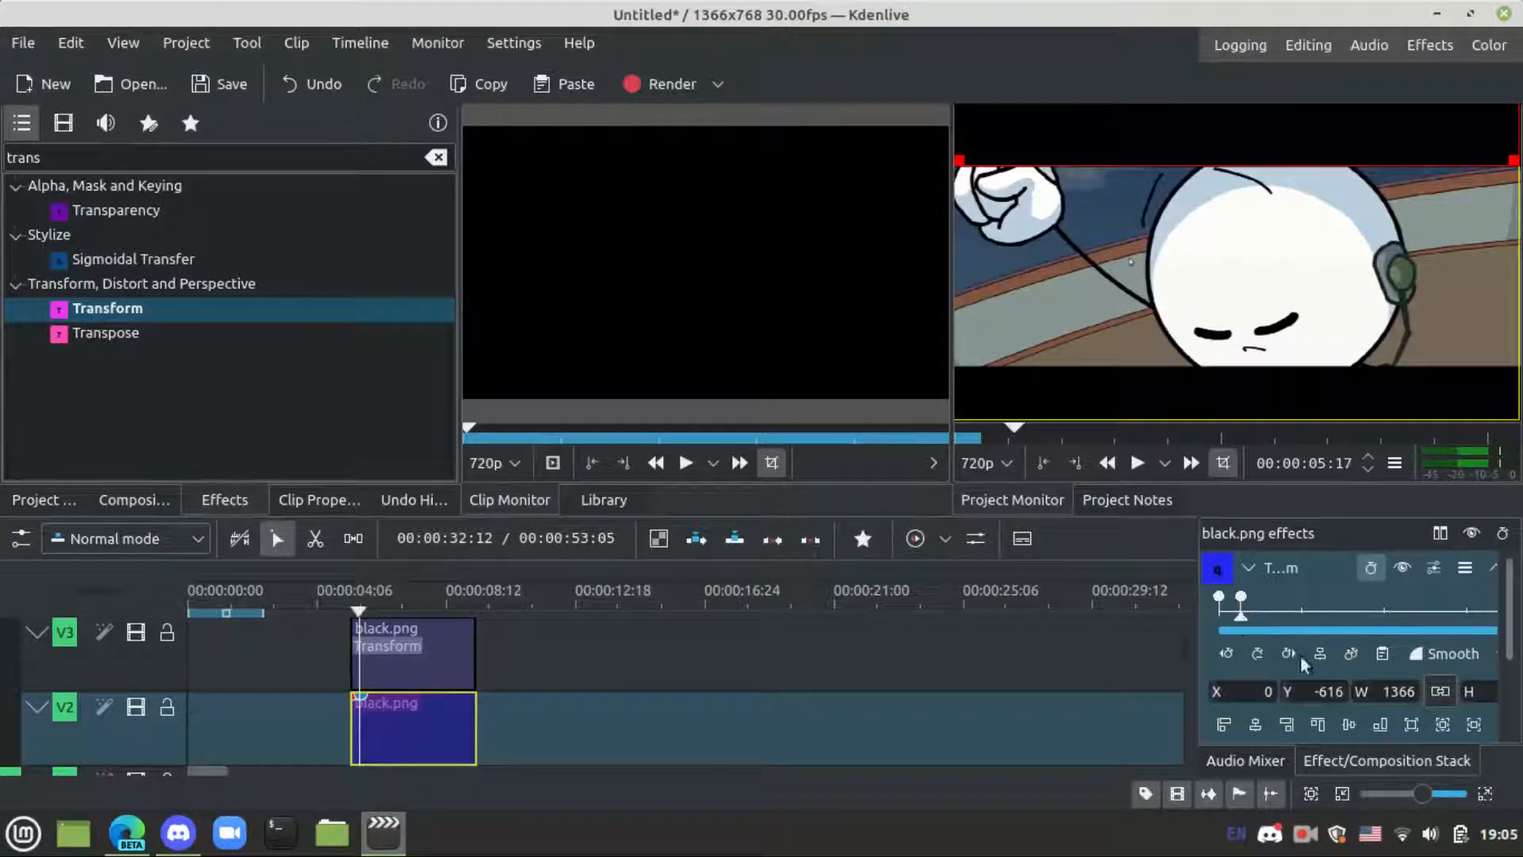
drag(1285, 693, 1262, 692)
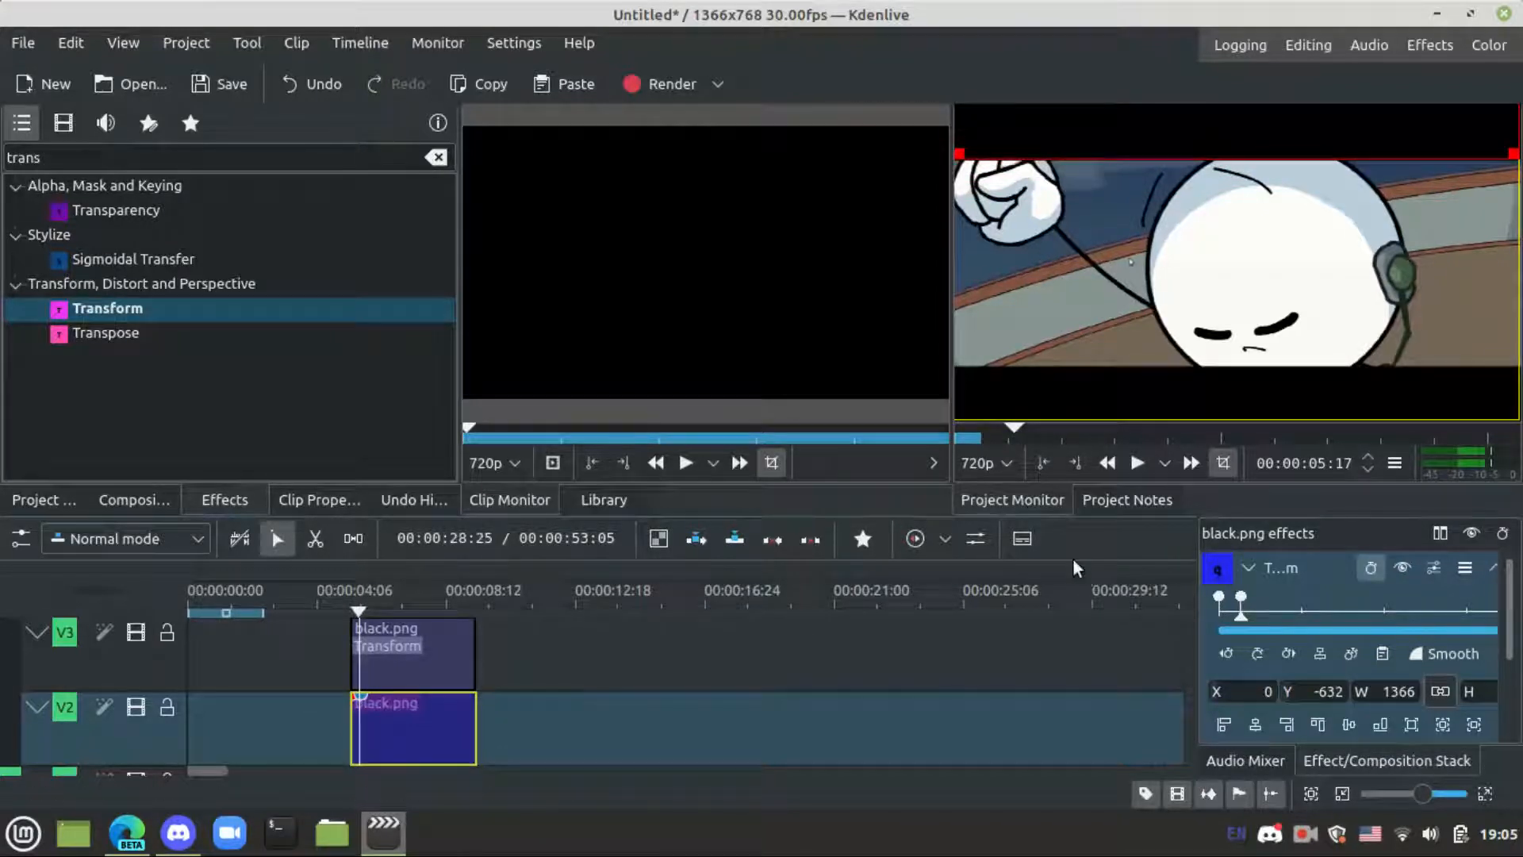
Play back the section with both black bars to check their heights
click(1137, 463)
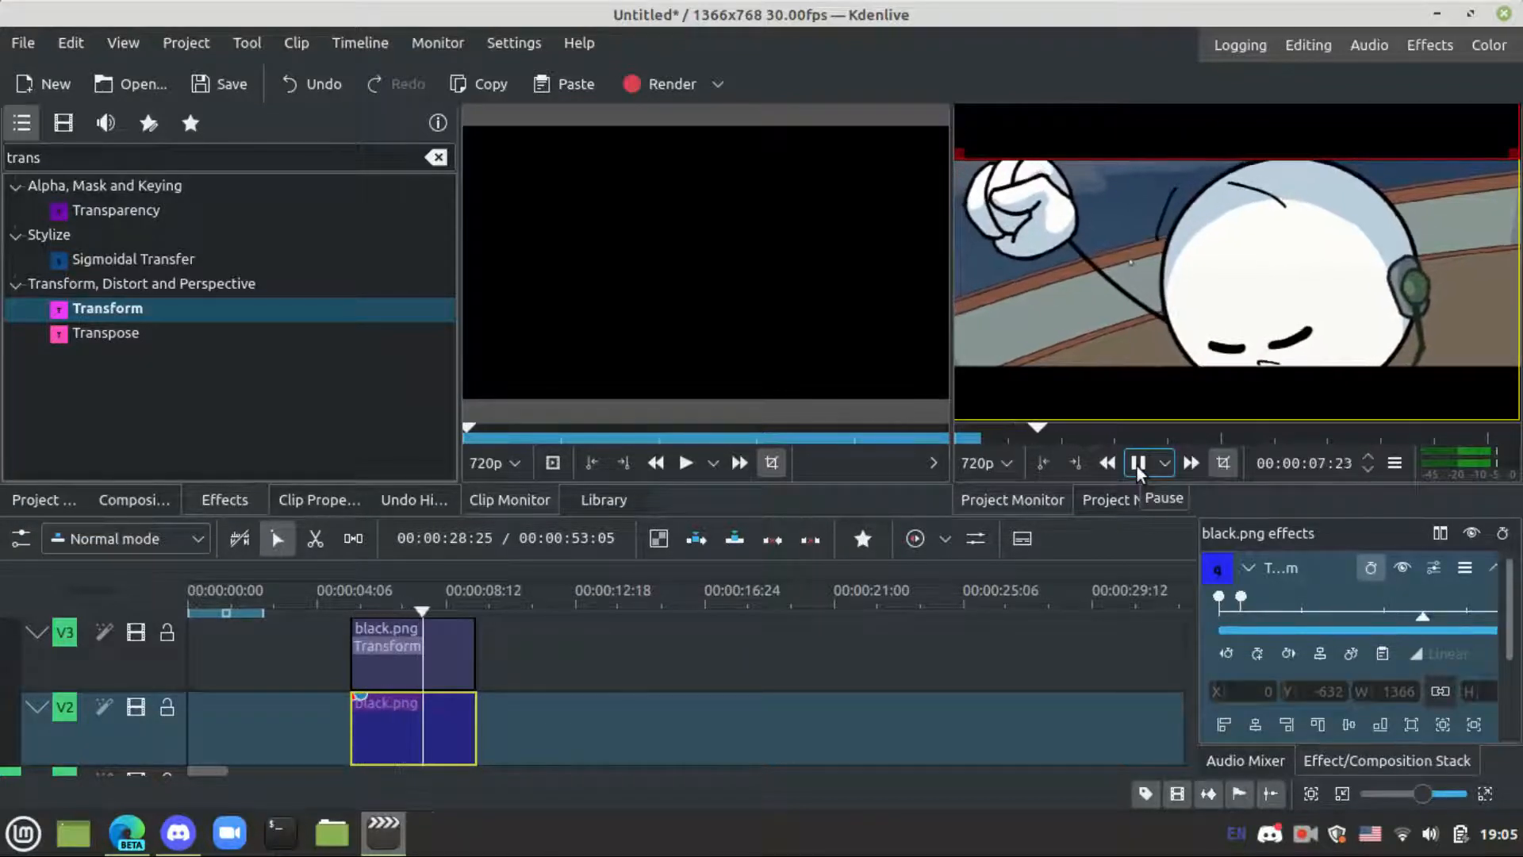
click(1137, 465)
click(1136, 465)
click(1136, 465)
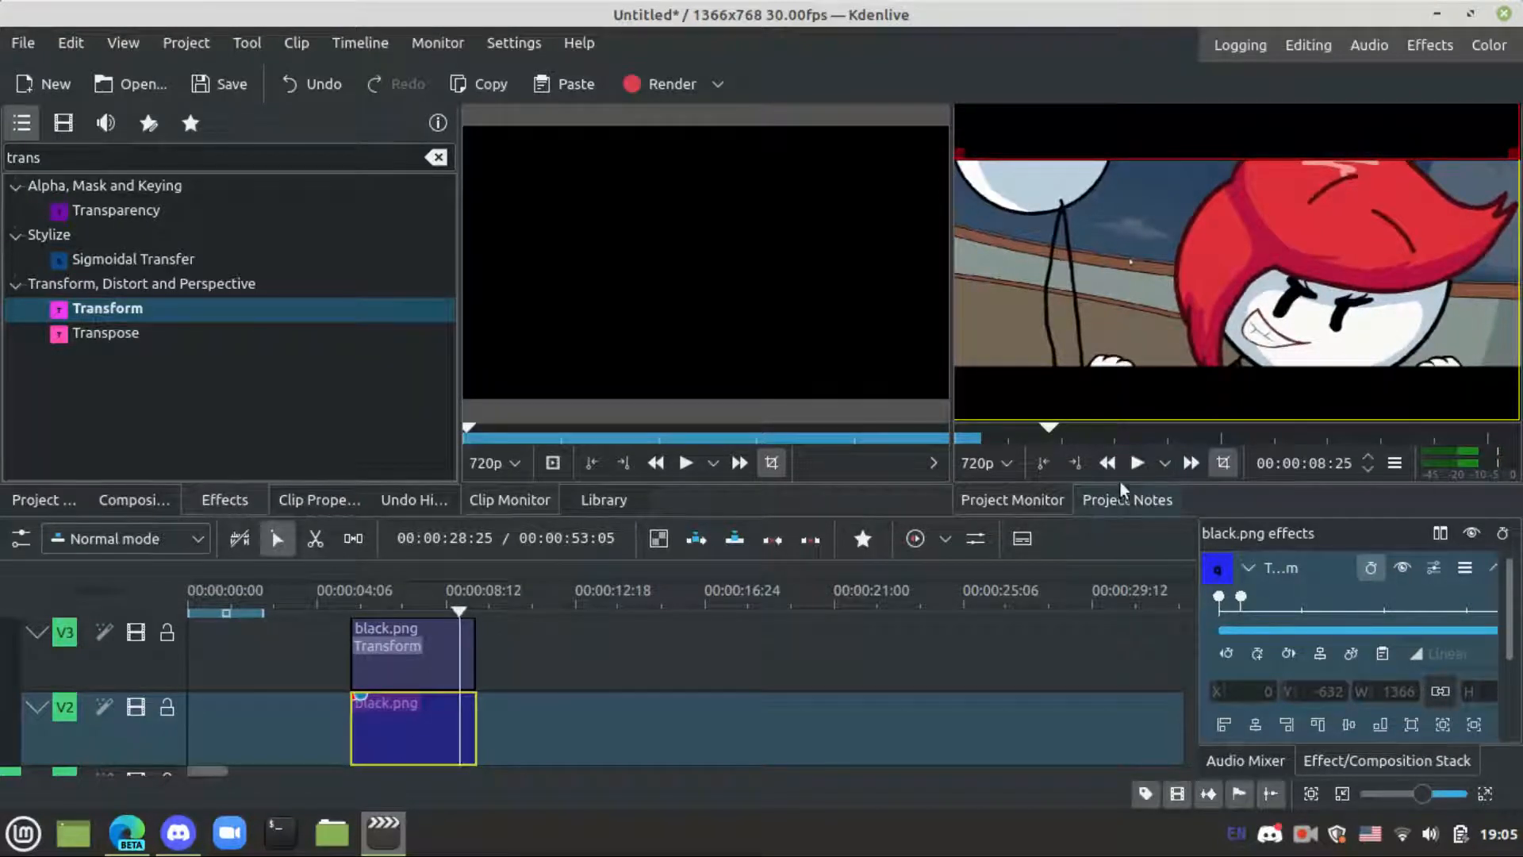
Extend the ends of the black.png clips on tracks V2 and V3 to 00:00:44:15
scroll(299, 764, down, 2)
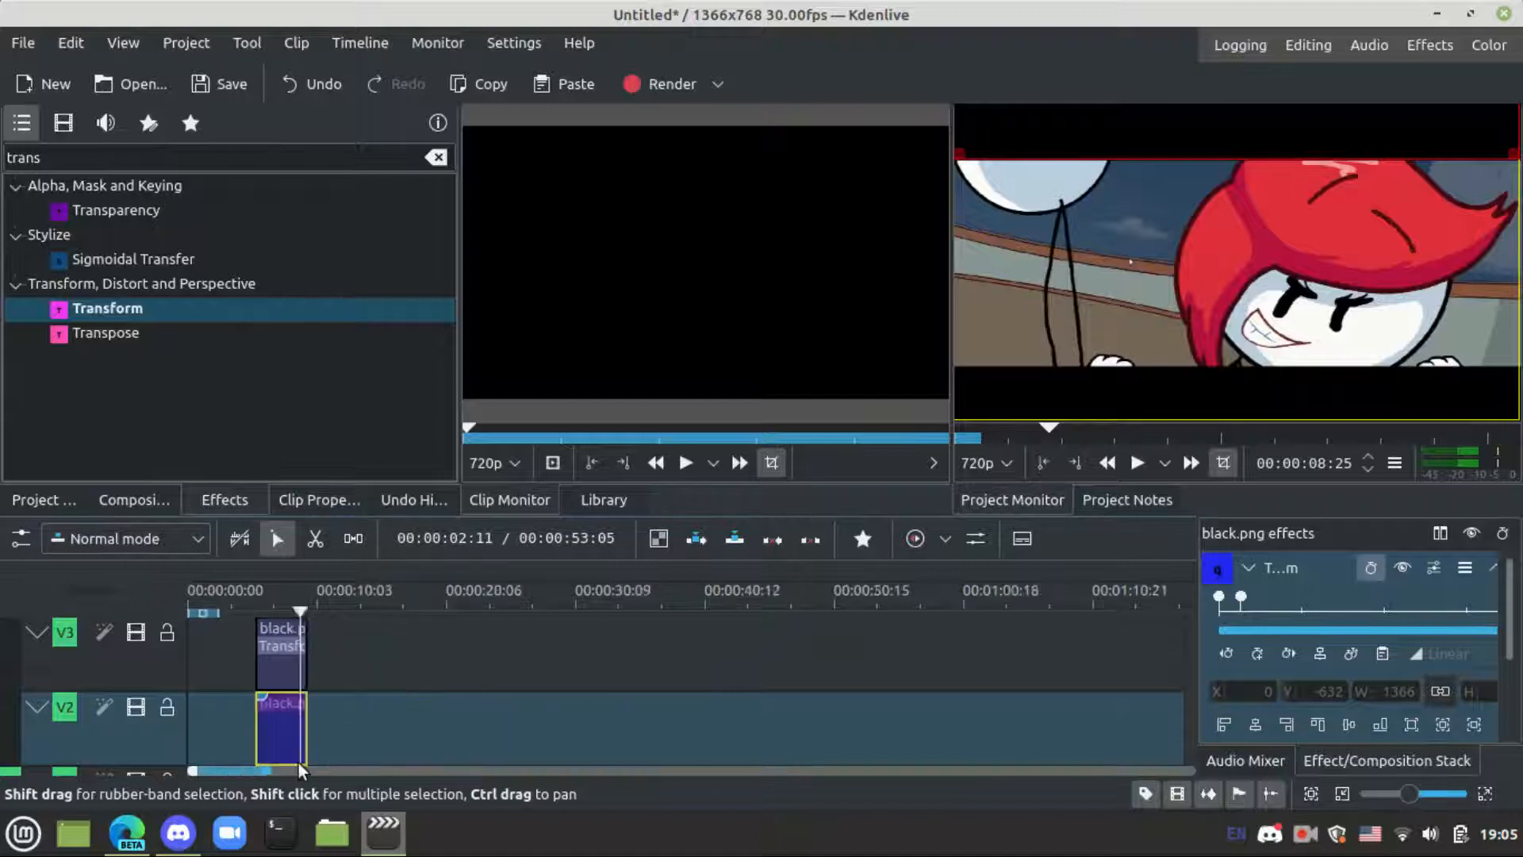
scroll(298, 763, down, 3)
scroll(114, 700, down, 2)
scroll(112, 698, up, 2)
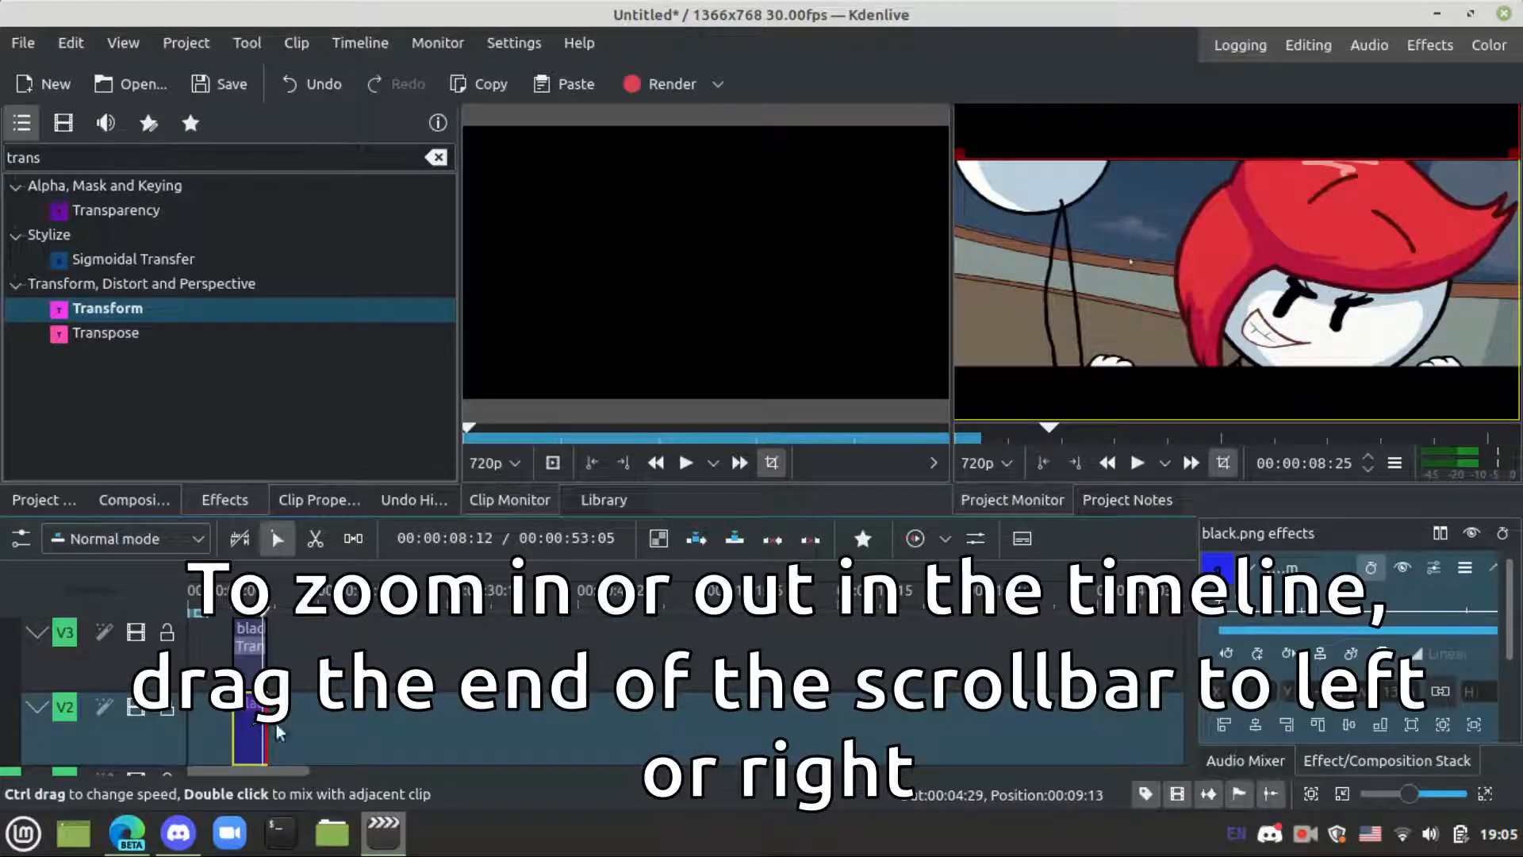
click(726, 601)
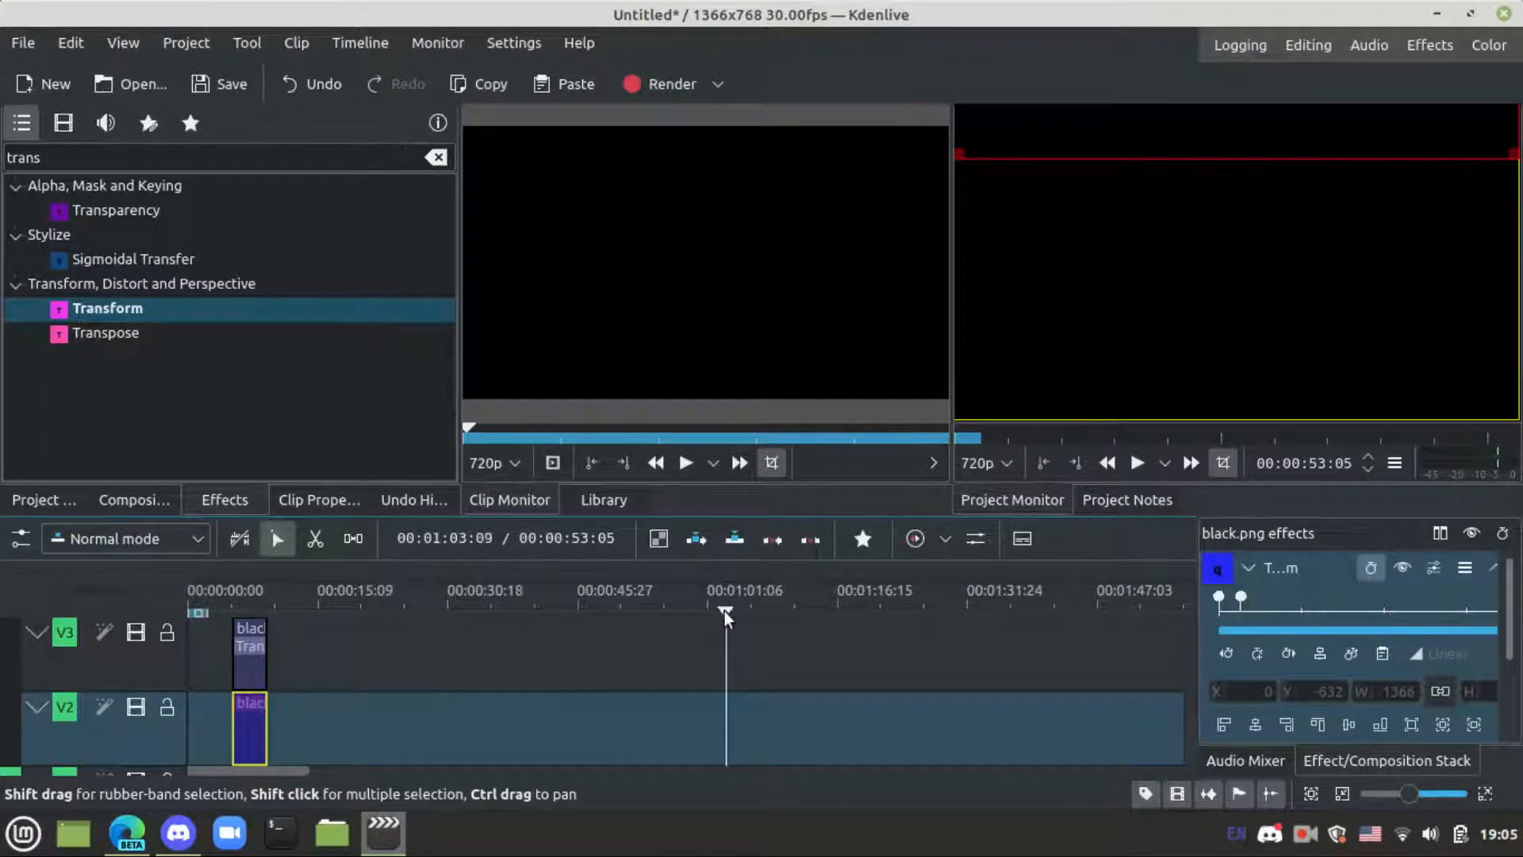
drag(725, 613, 571, 617)
scroll(1415, 630, up, 8)
scroll(1415, 630, up, 5)
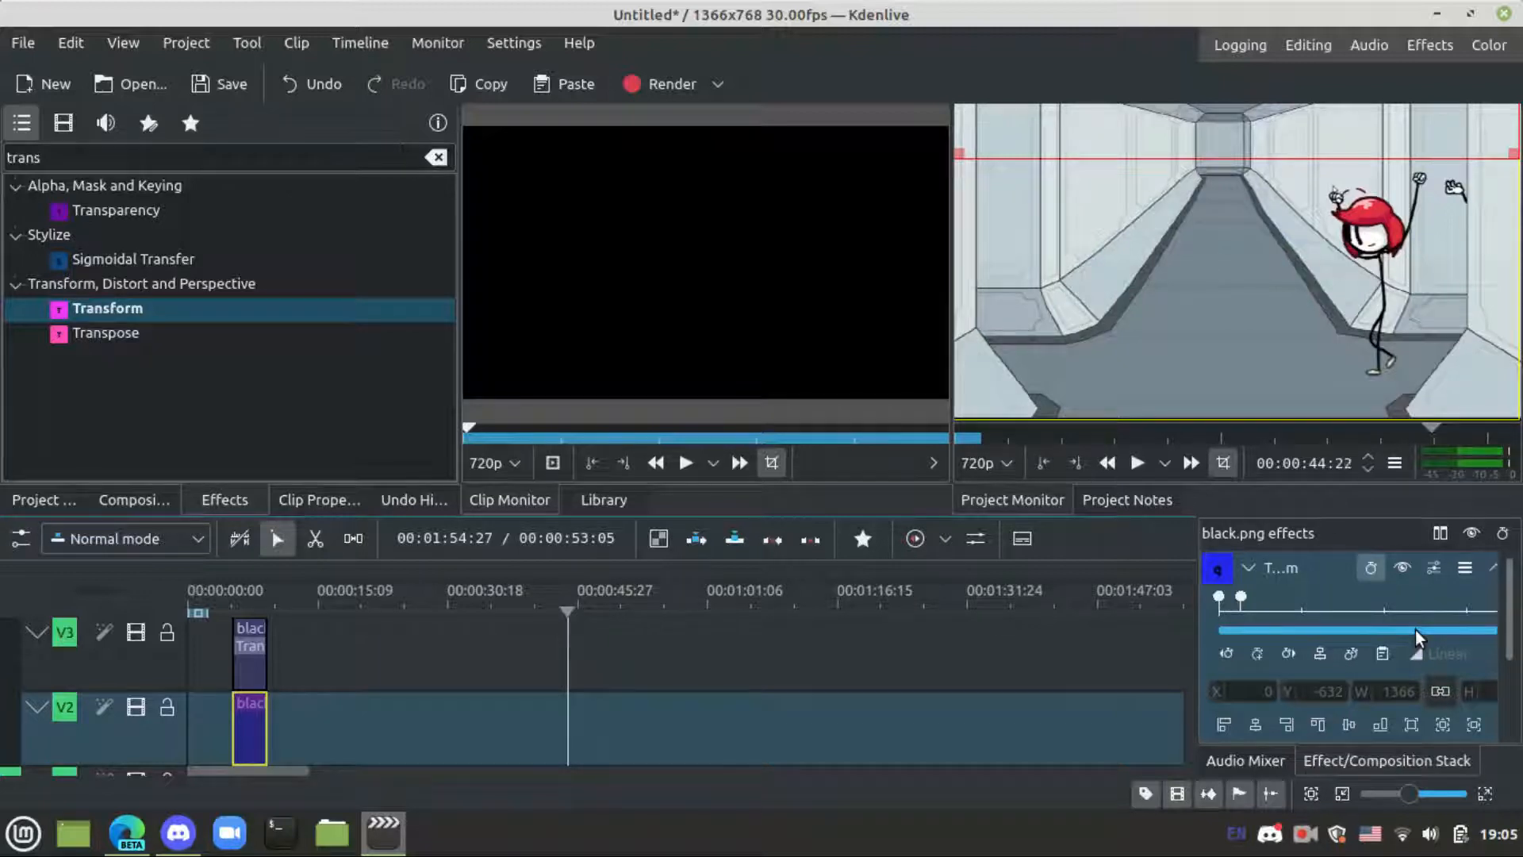
scroll(1415, 630, up, 3)
scroll(1416, 630, up, 4)
scroll(1416, 630, up, 3)
scroll(1415, 630, down, 3)
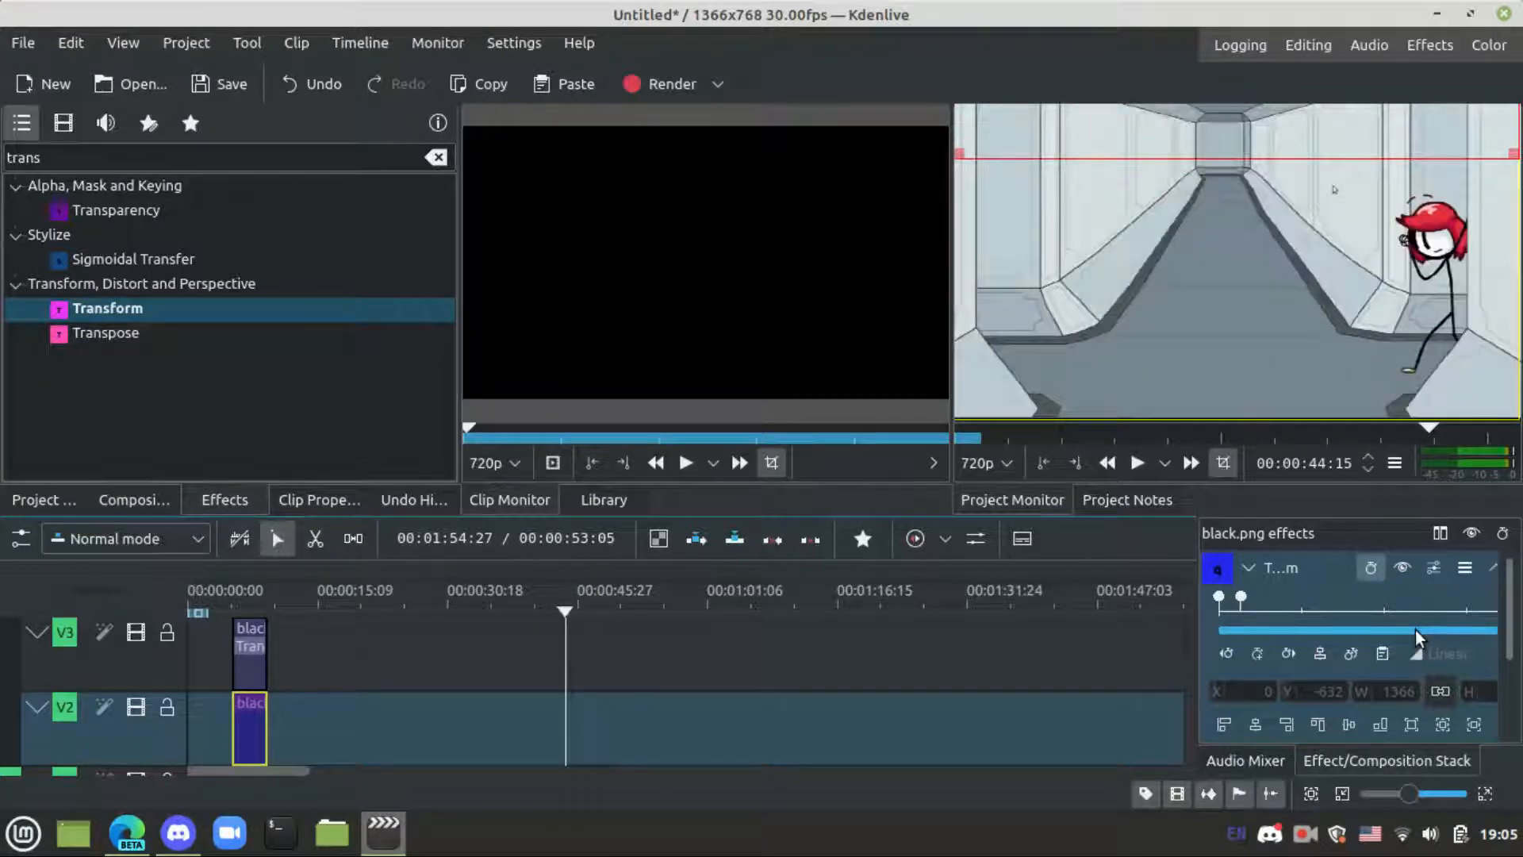
drag(266, 723, 556, 719)
click(274, 650)
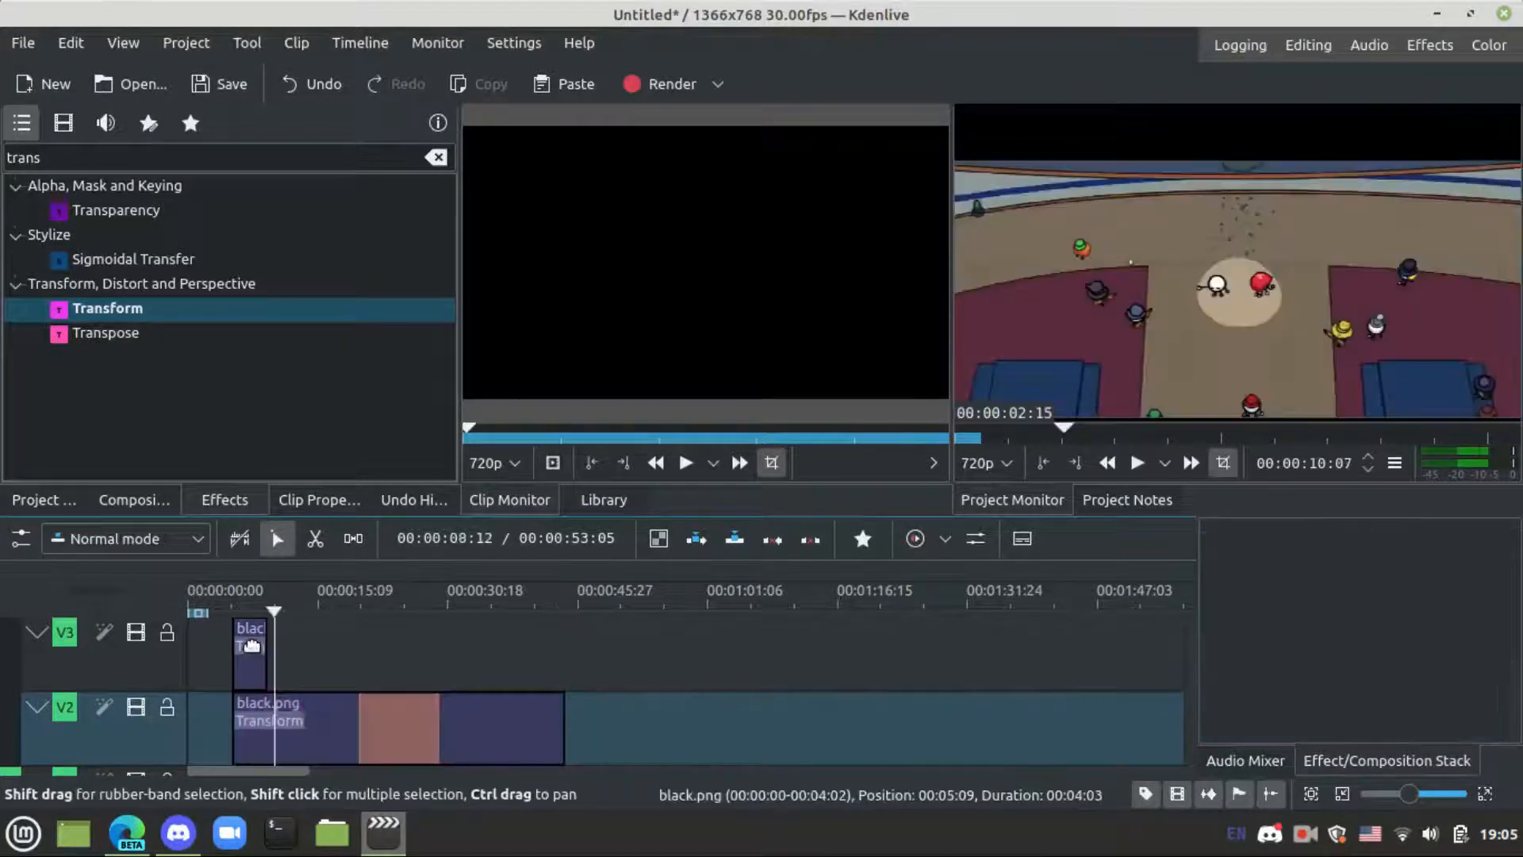
drag(267, 652, 579, 663)
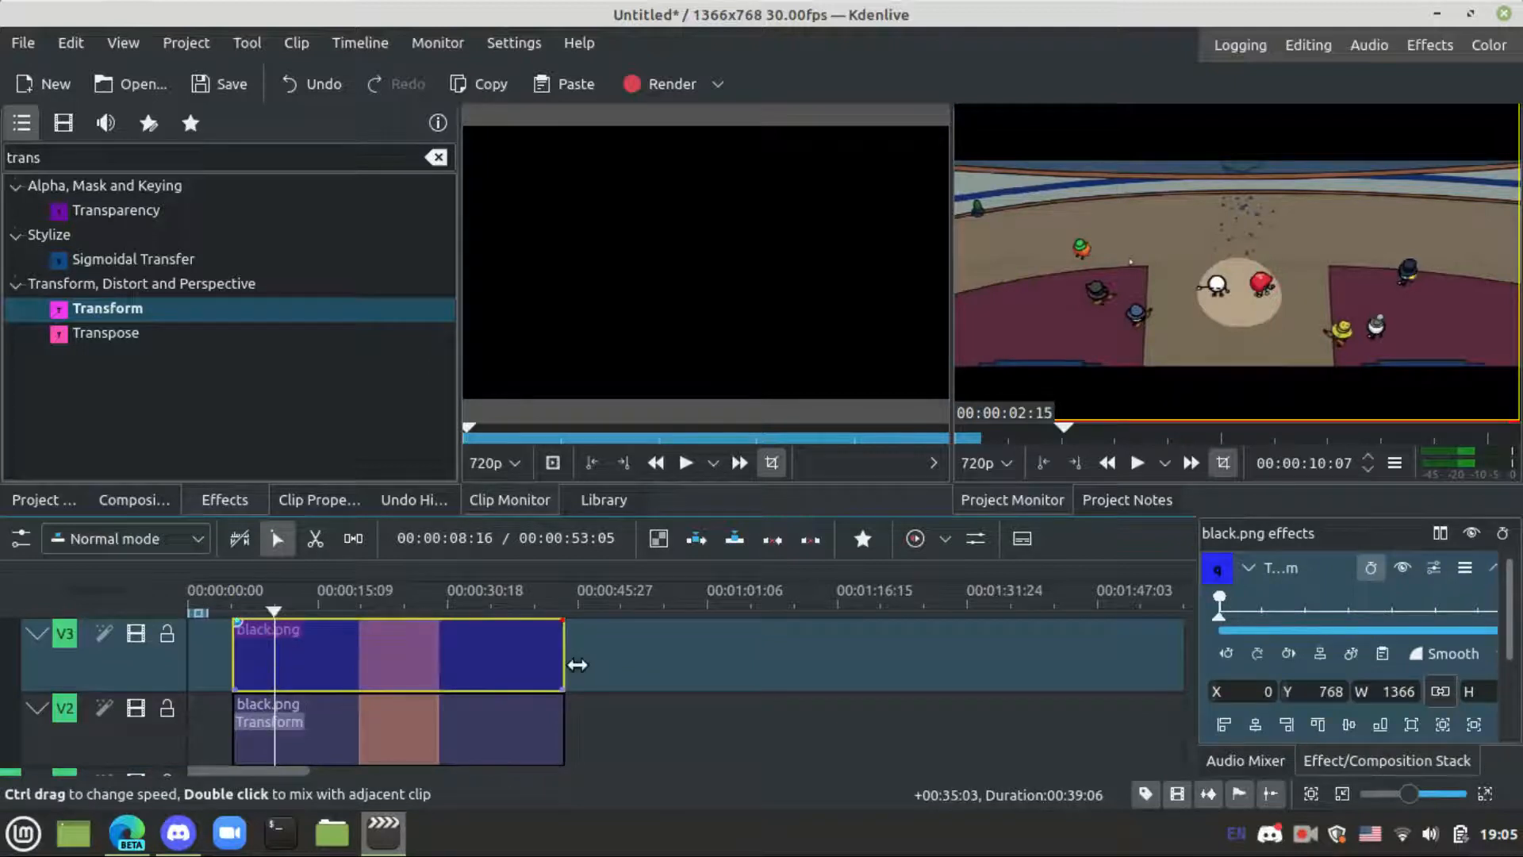
Play back the timeline from before the extended black.png clips to past their end to review the cinematic bars
click(222, 607)
click(219, 607)
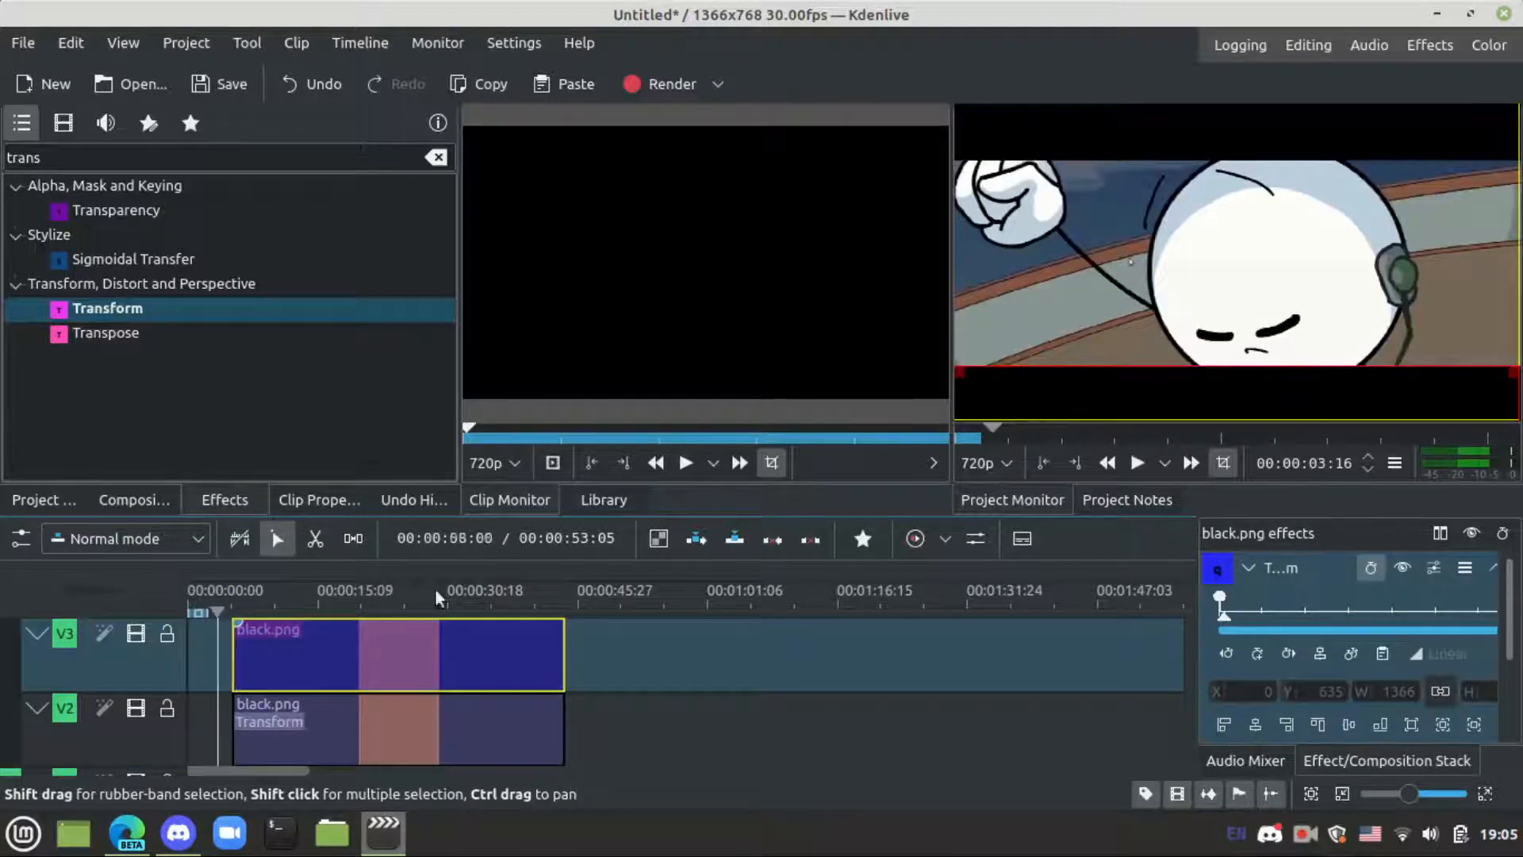
click(1139, 462)
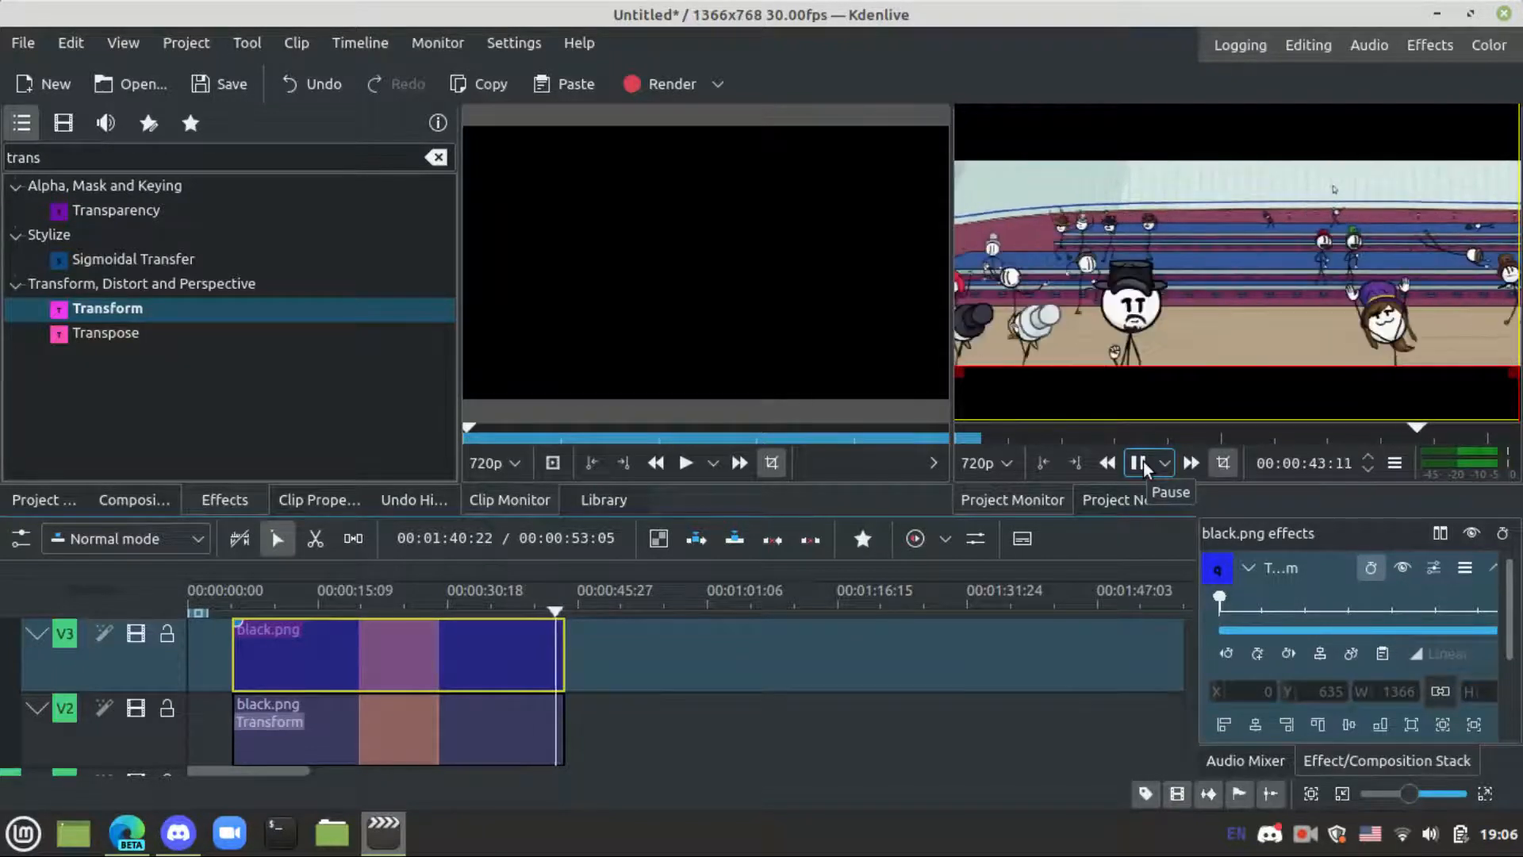
click(1140, 463)
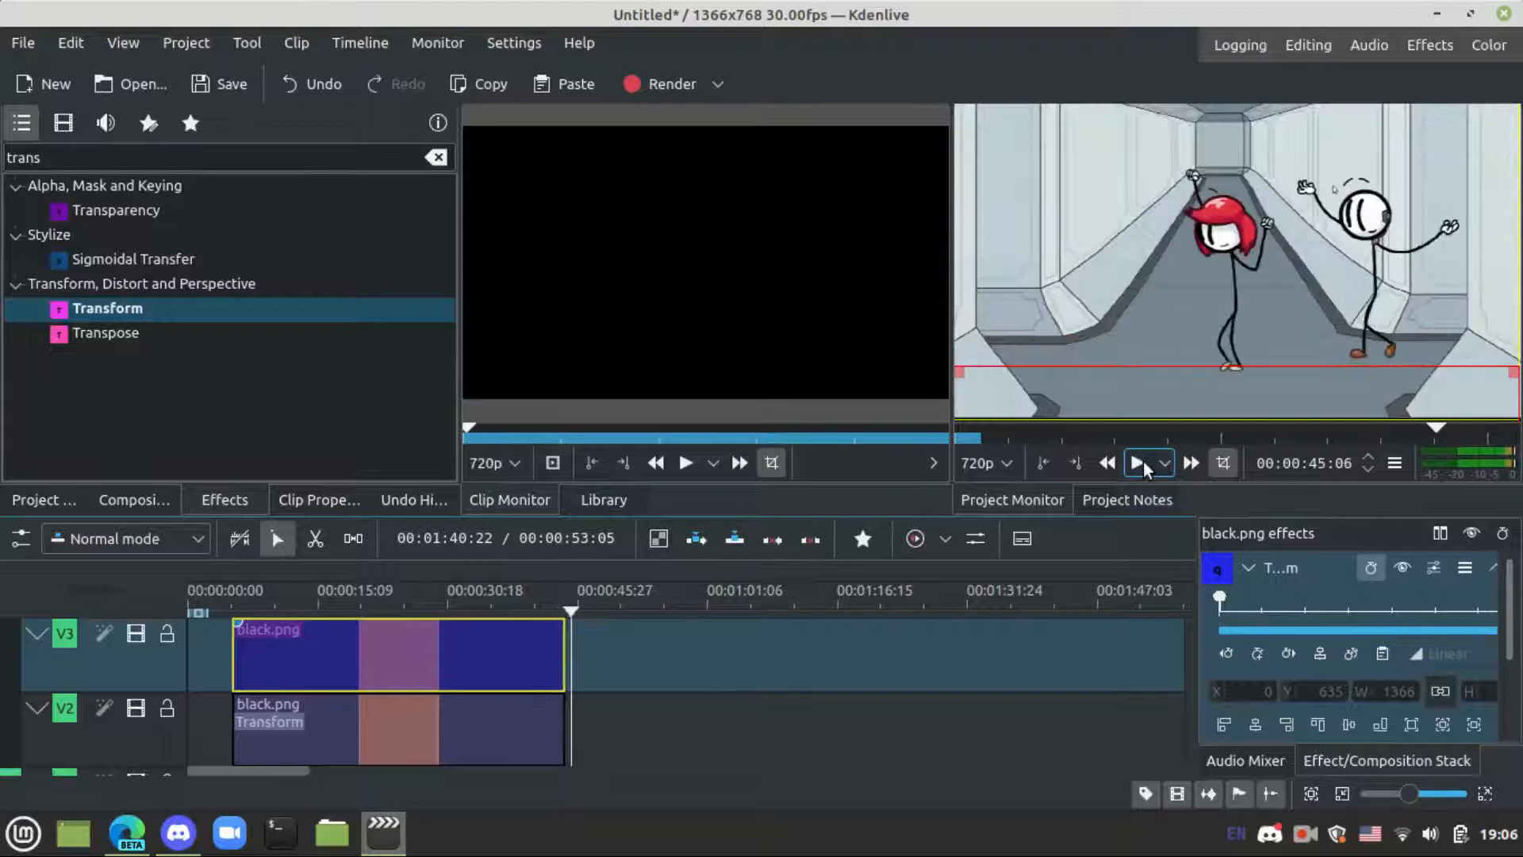
click(387, 601)
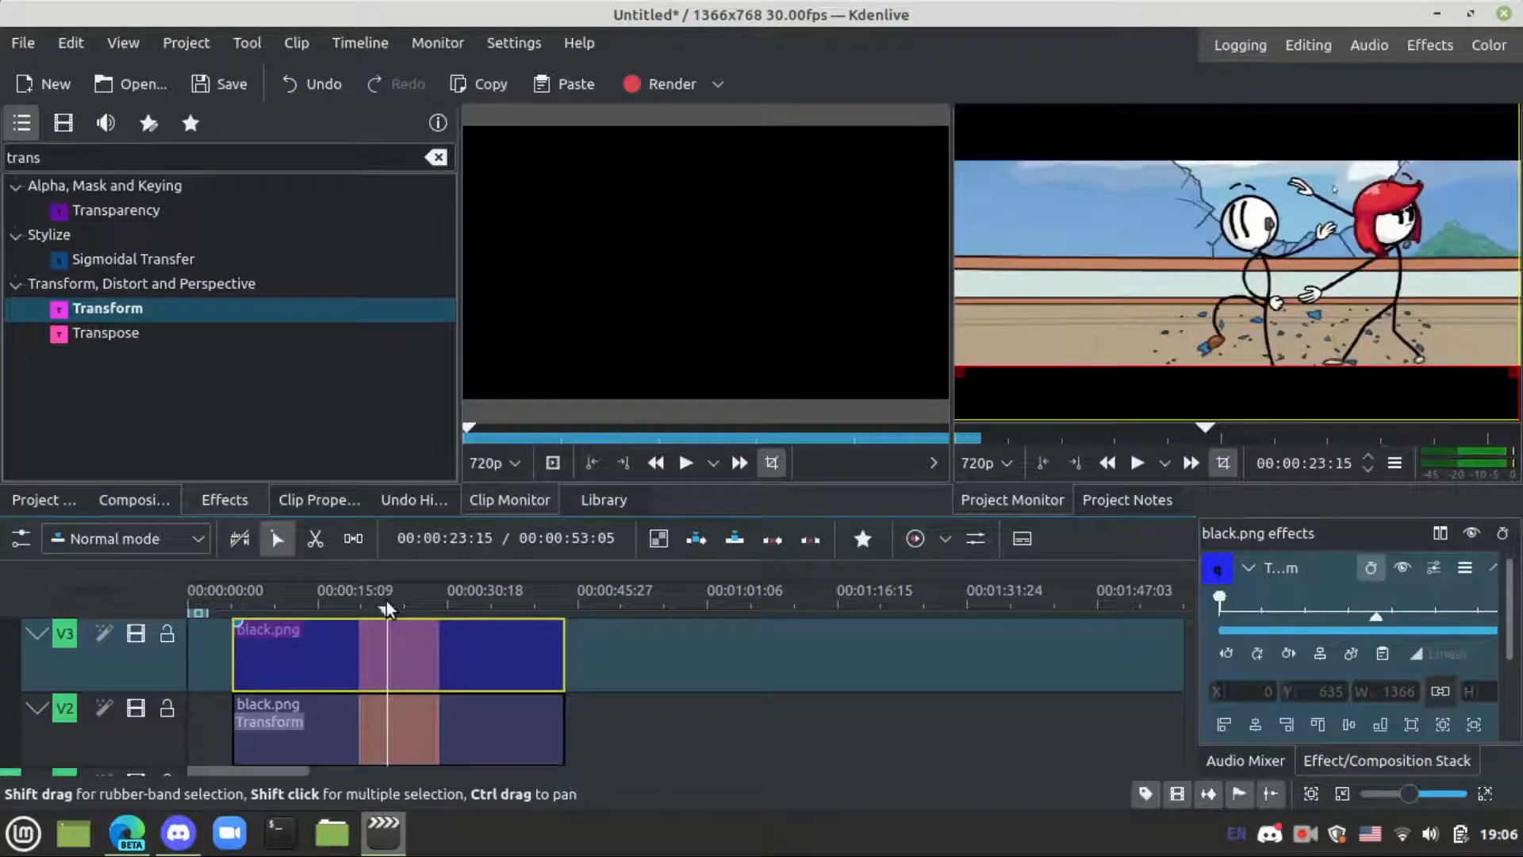
click(1305, 833)
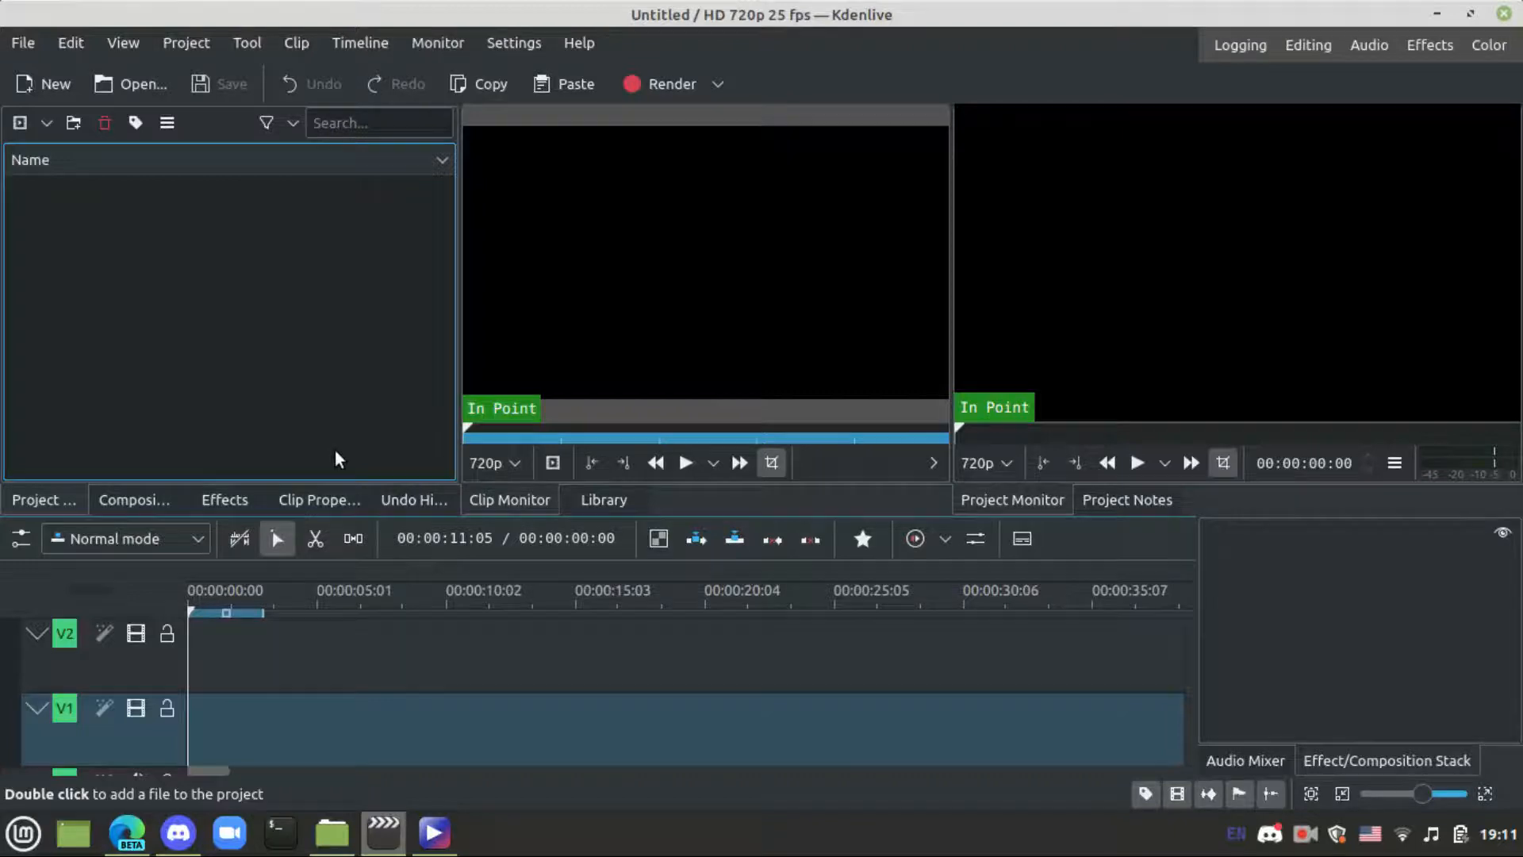
Try to import the Crazy Ukrainian Kid Original_480p.mp4 video from the Downloads folder into the empty project, accepting the new 604x480, 30.00fps profile
mouse_move(332, 833)
click(329, 776)
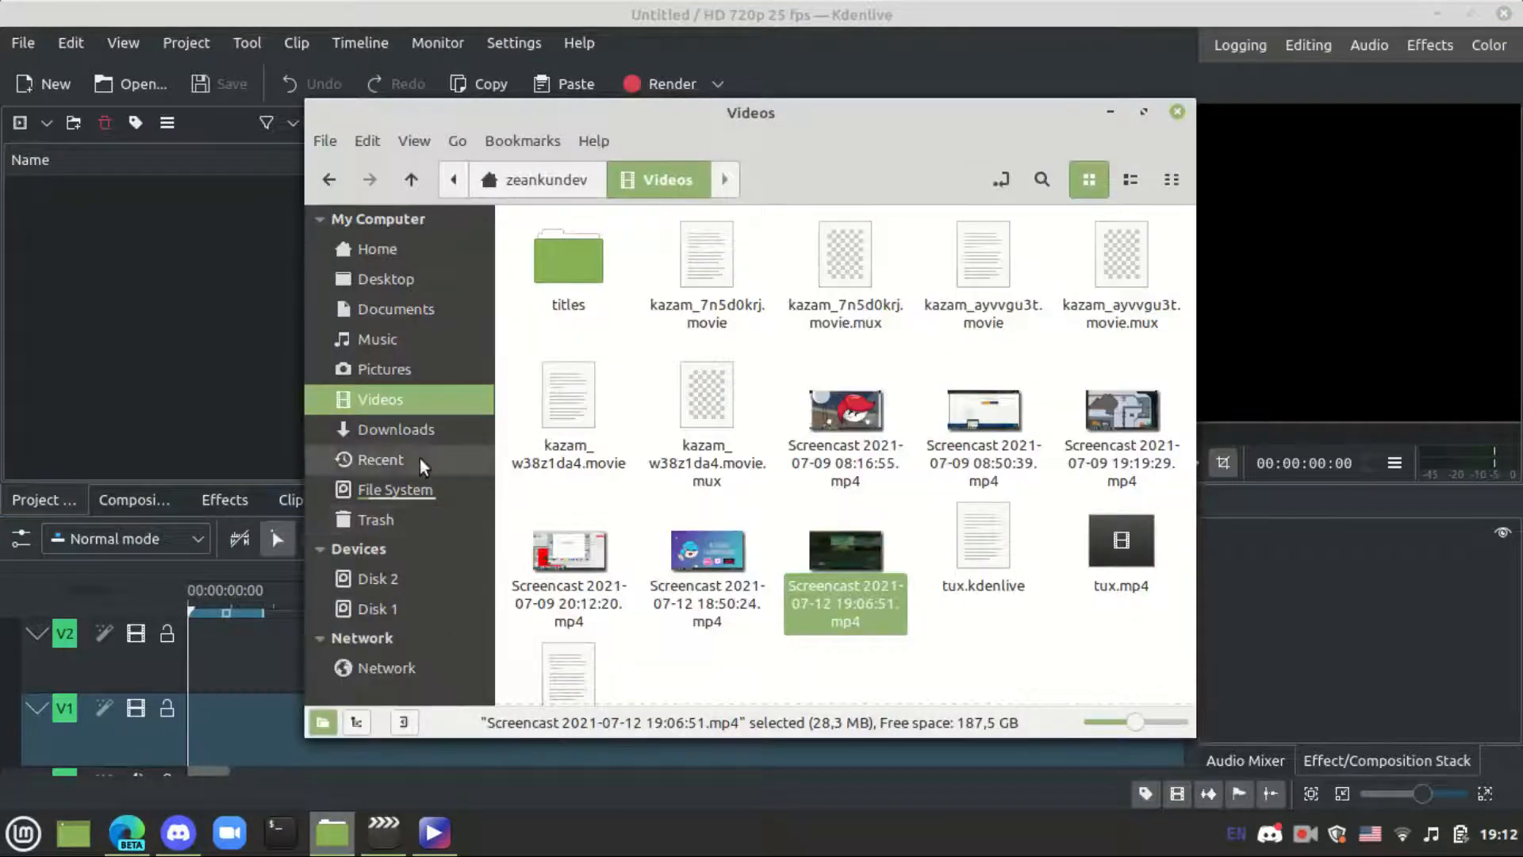
click(430, 426)
scroll(827, 451, down, 2)
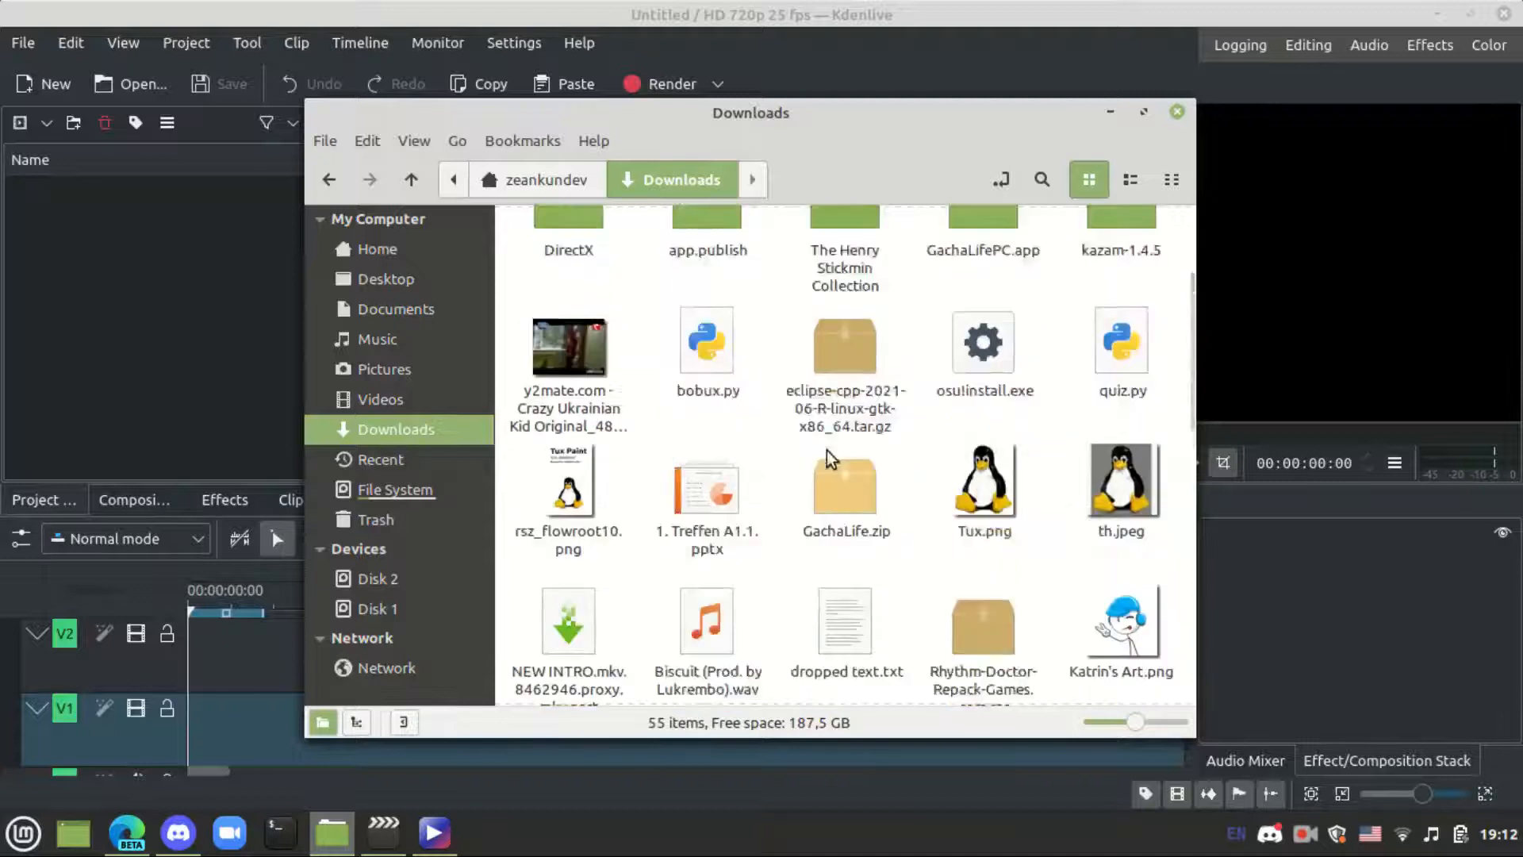
scroll(827, 451, up, 1)
drag(569, 413, 174, 325)
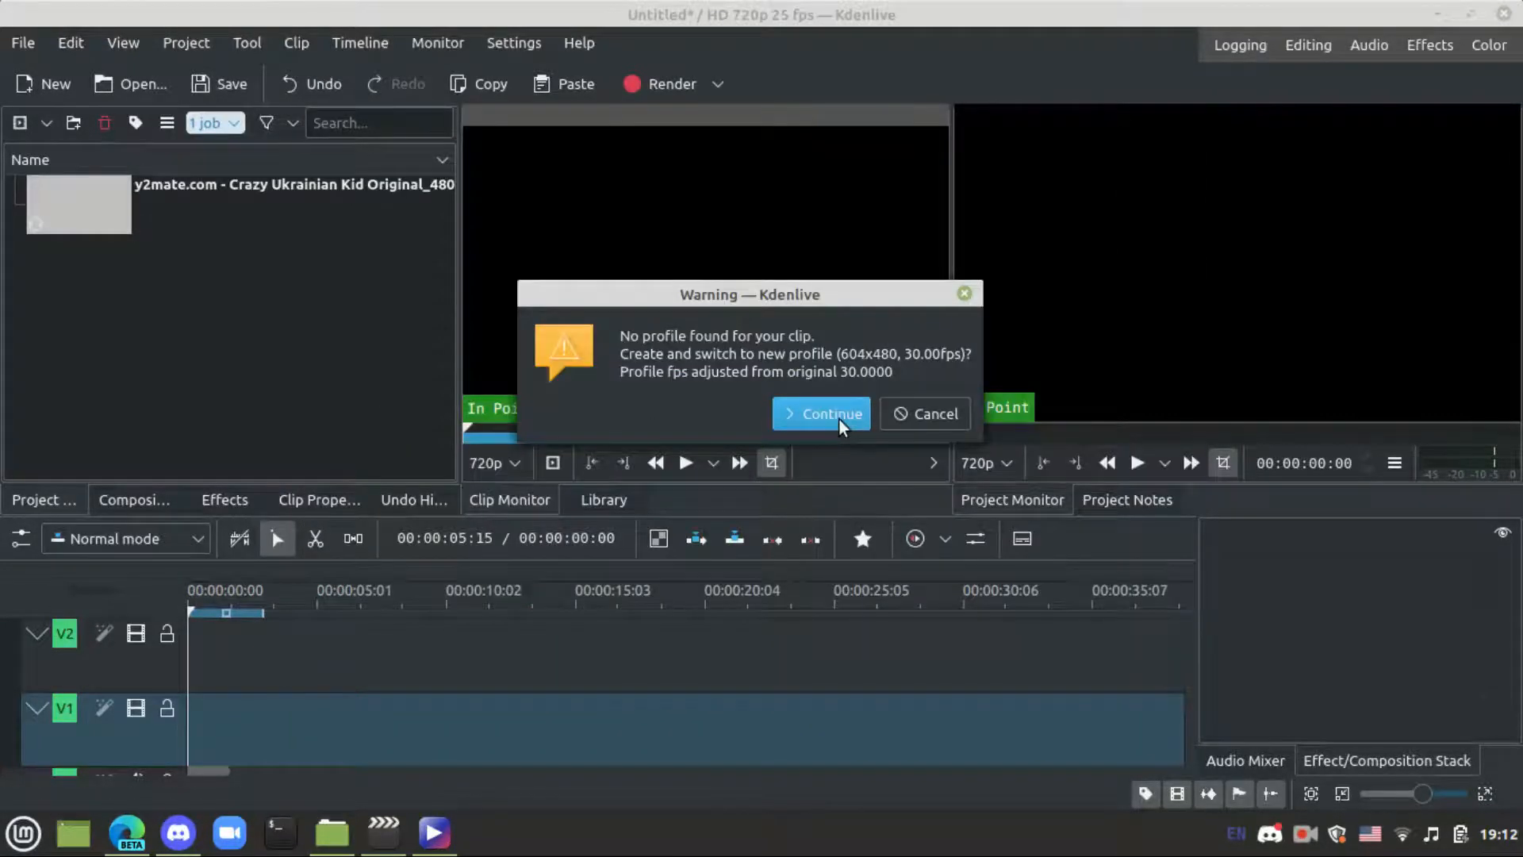
click(839, 416)
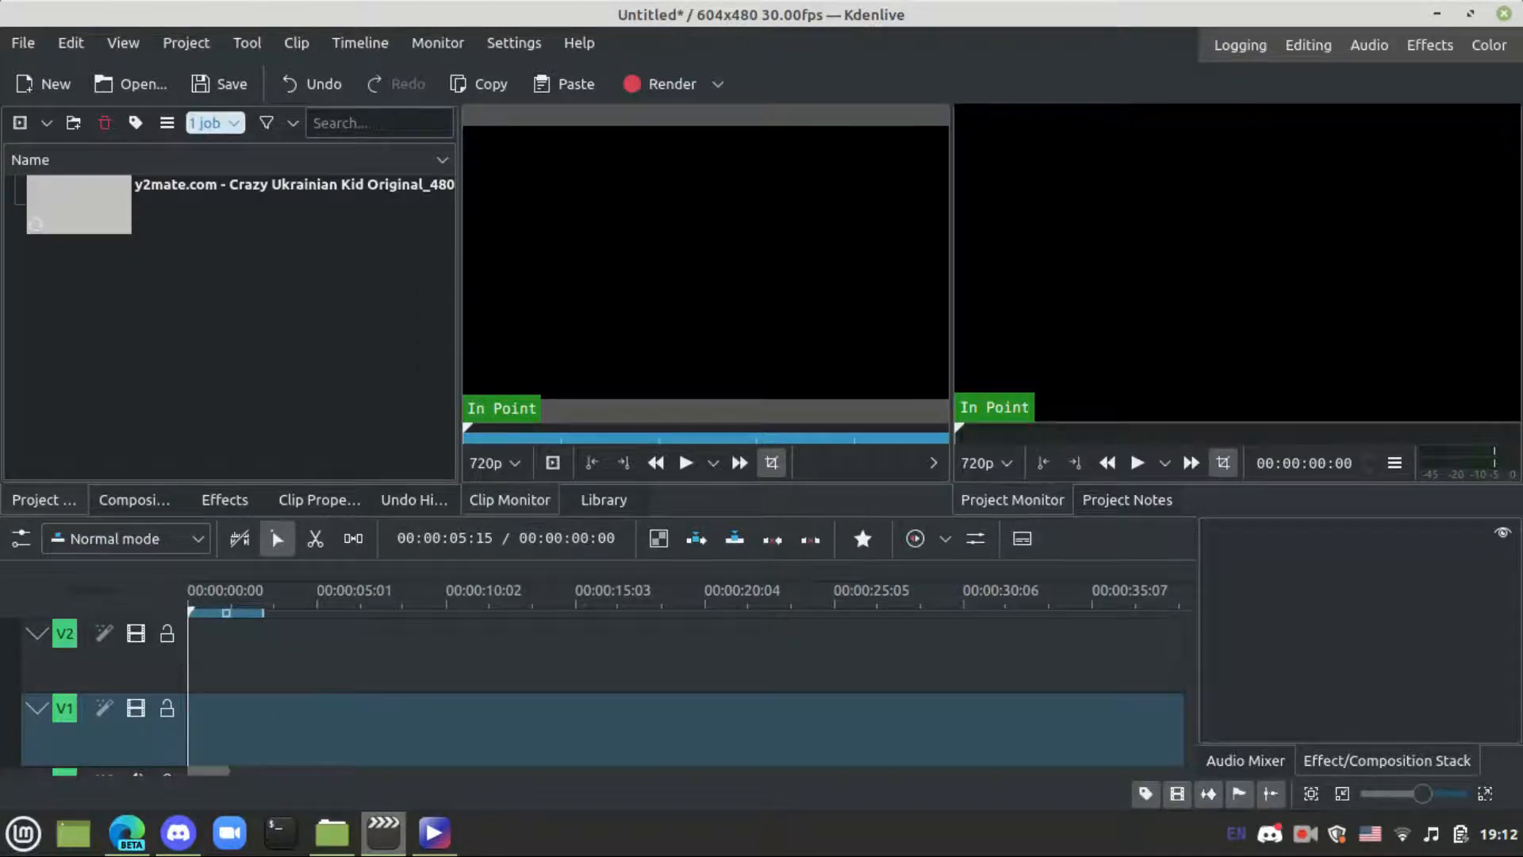
mouse_move(434, 832)
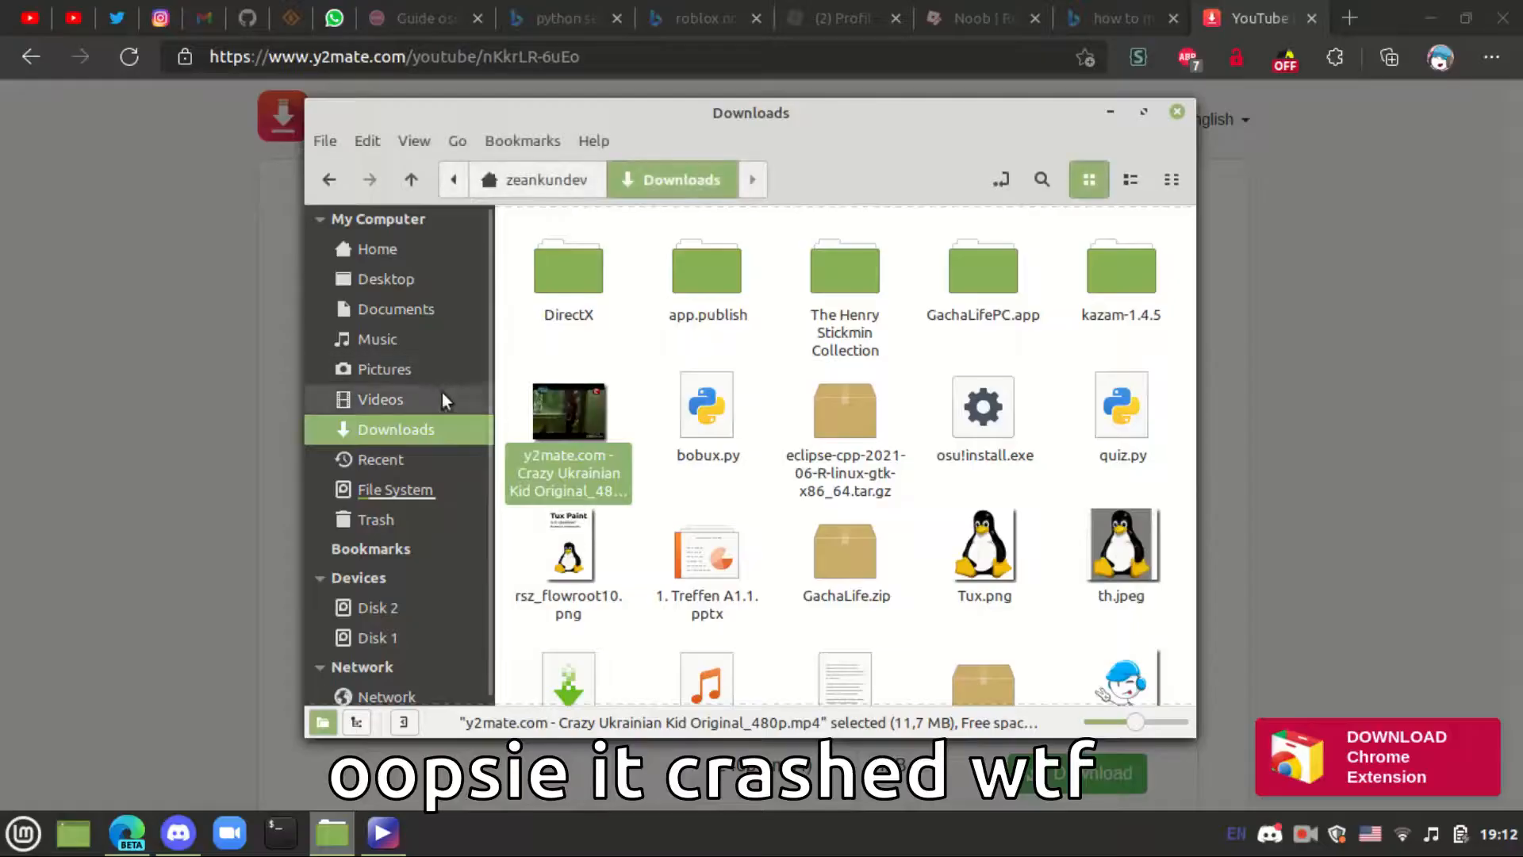
click(1310, 841)
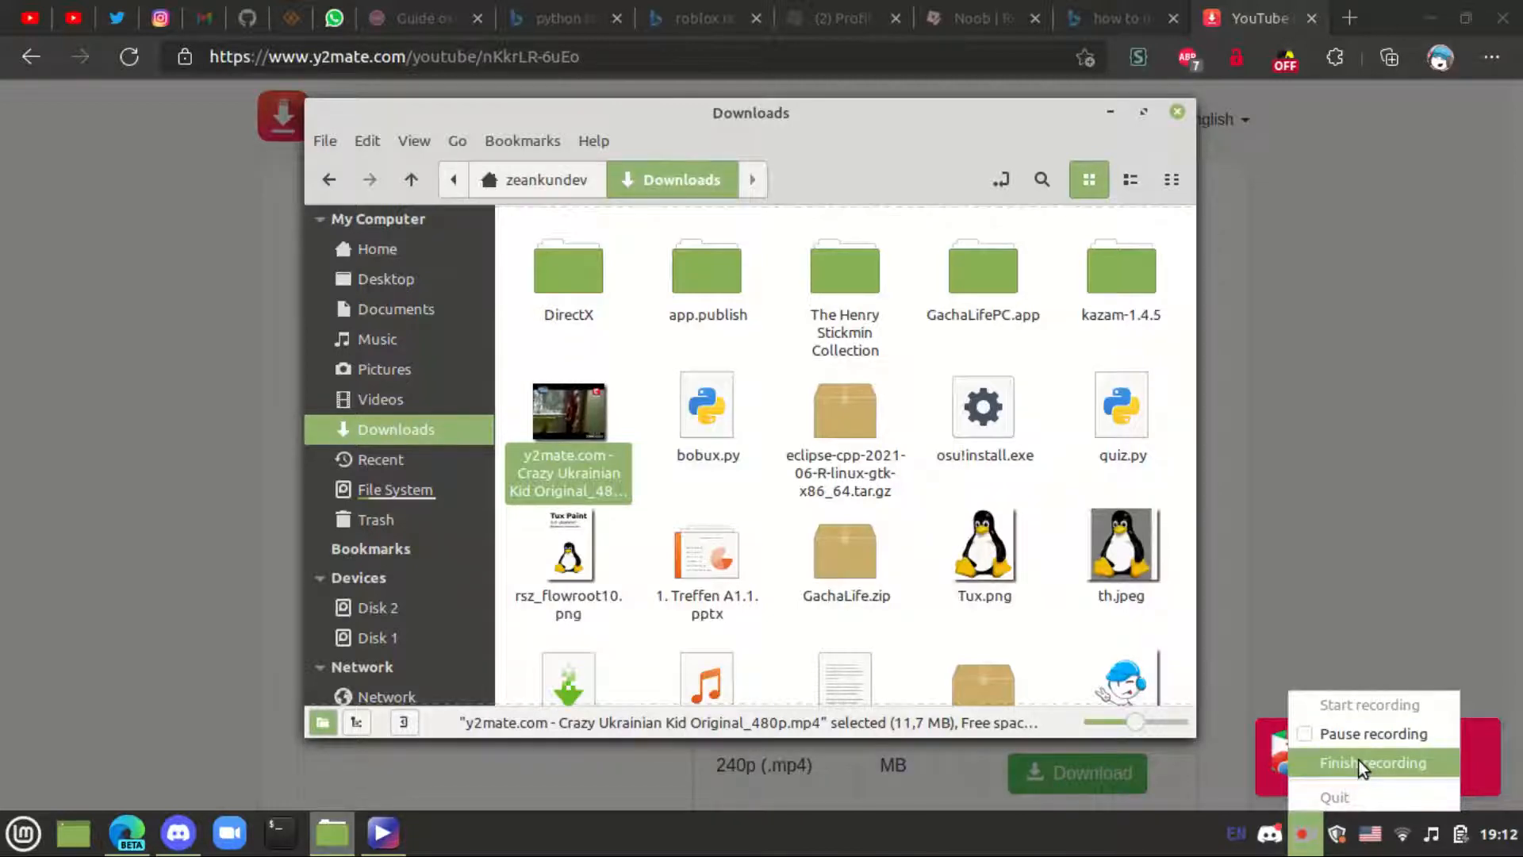
click(1374, 735)
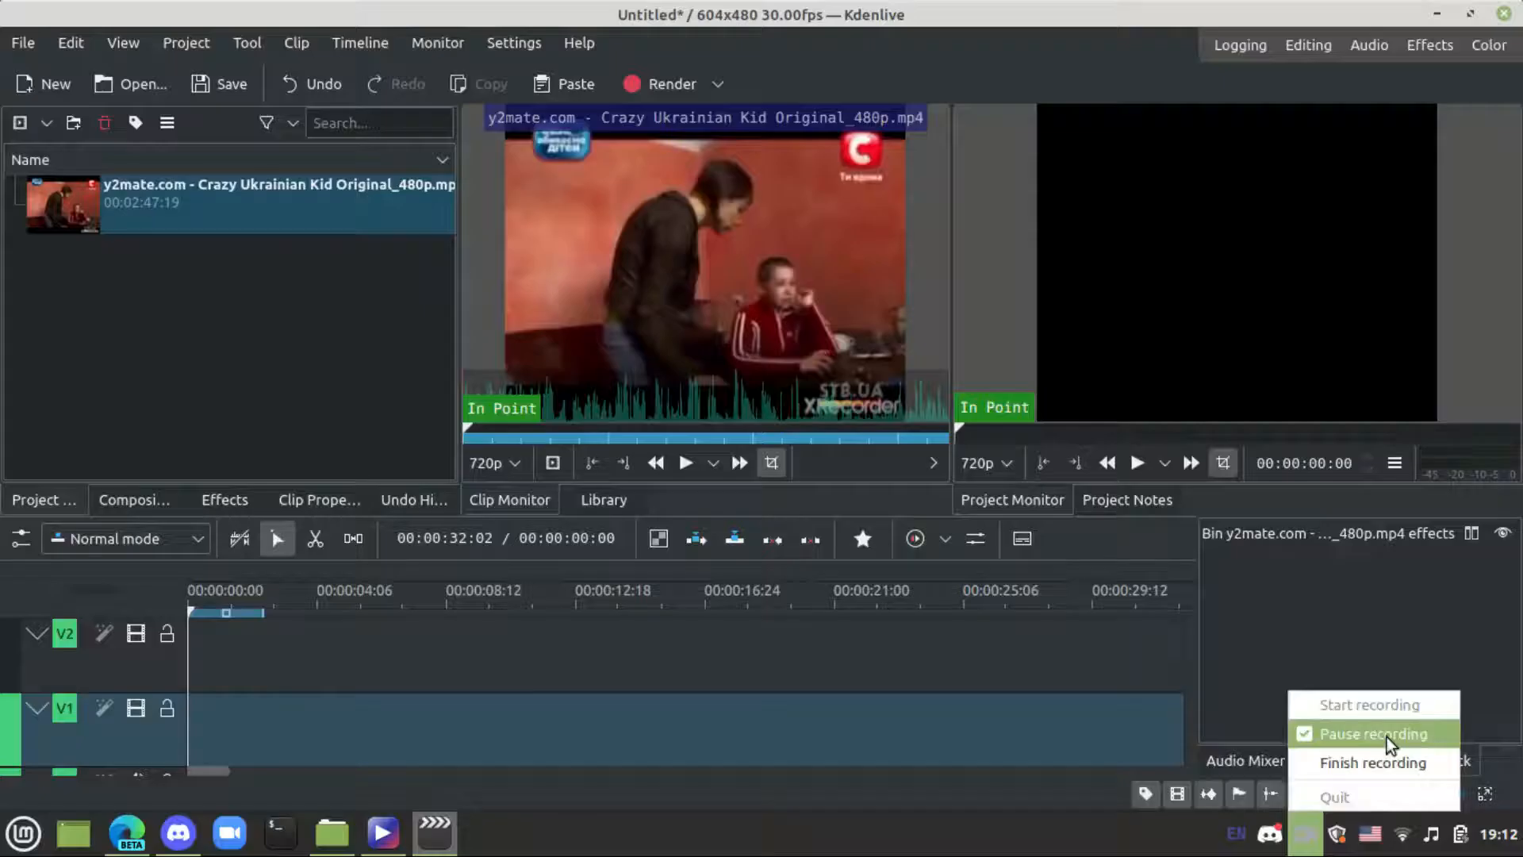
click(1387, 736)
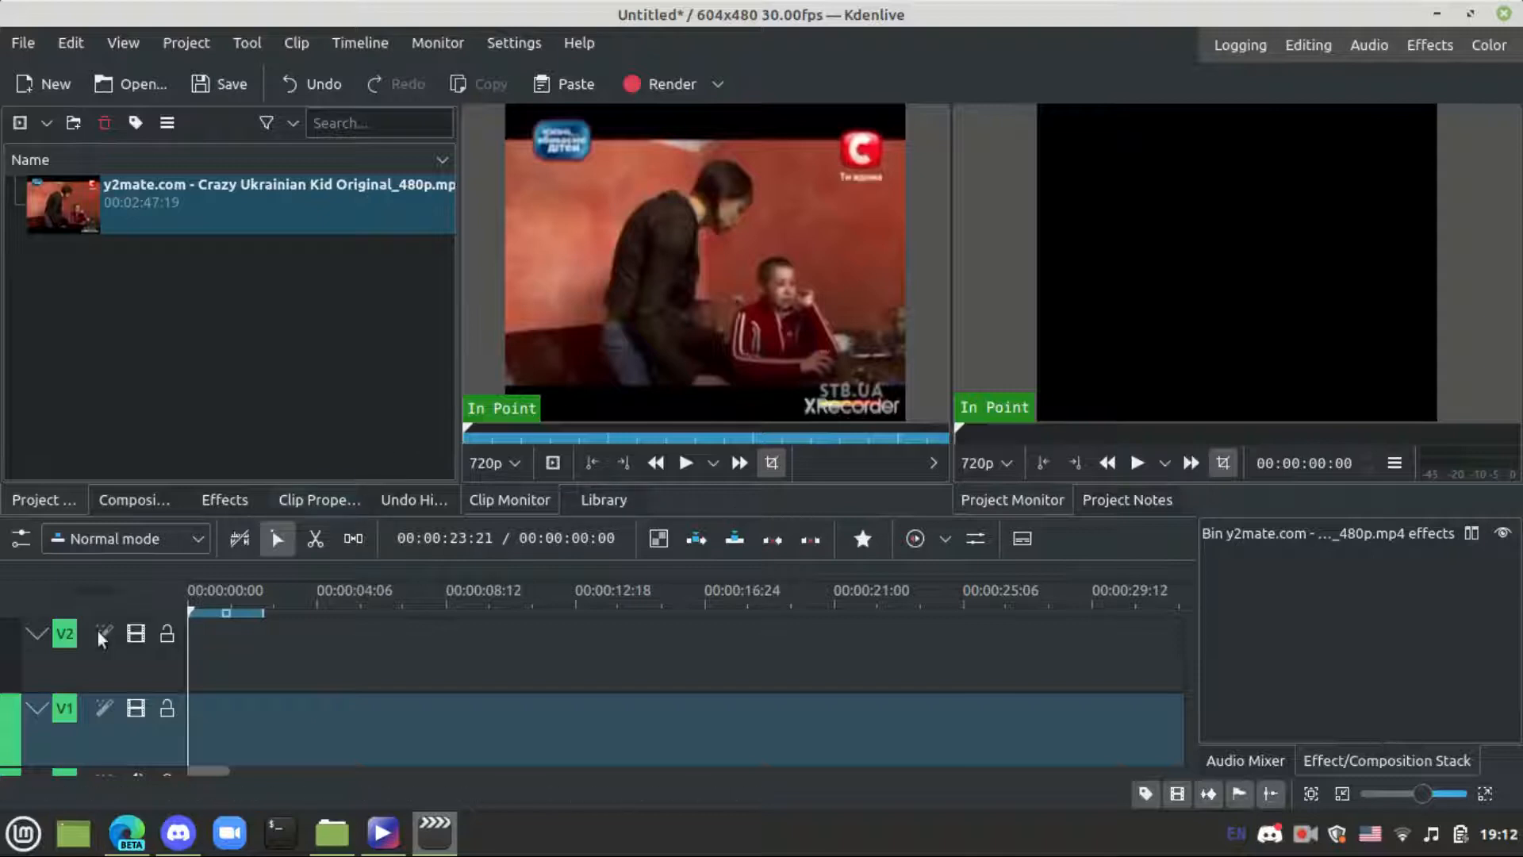
Import the Tux.png image from the Downloads folder into the project bin
click(337, 831)
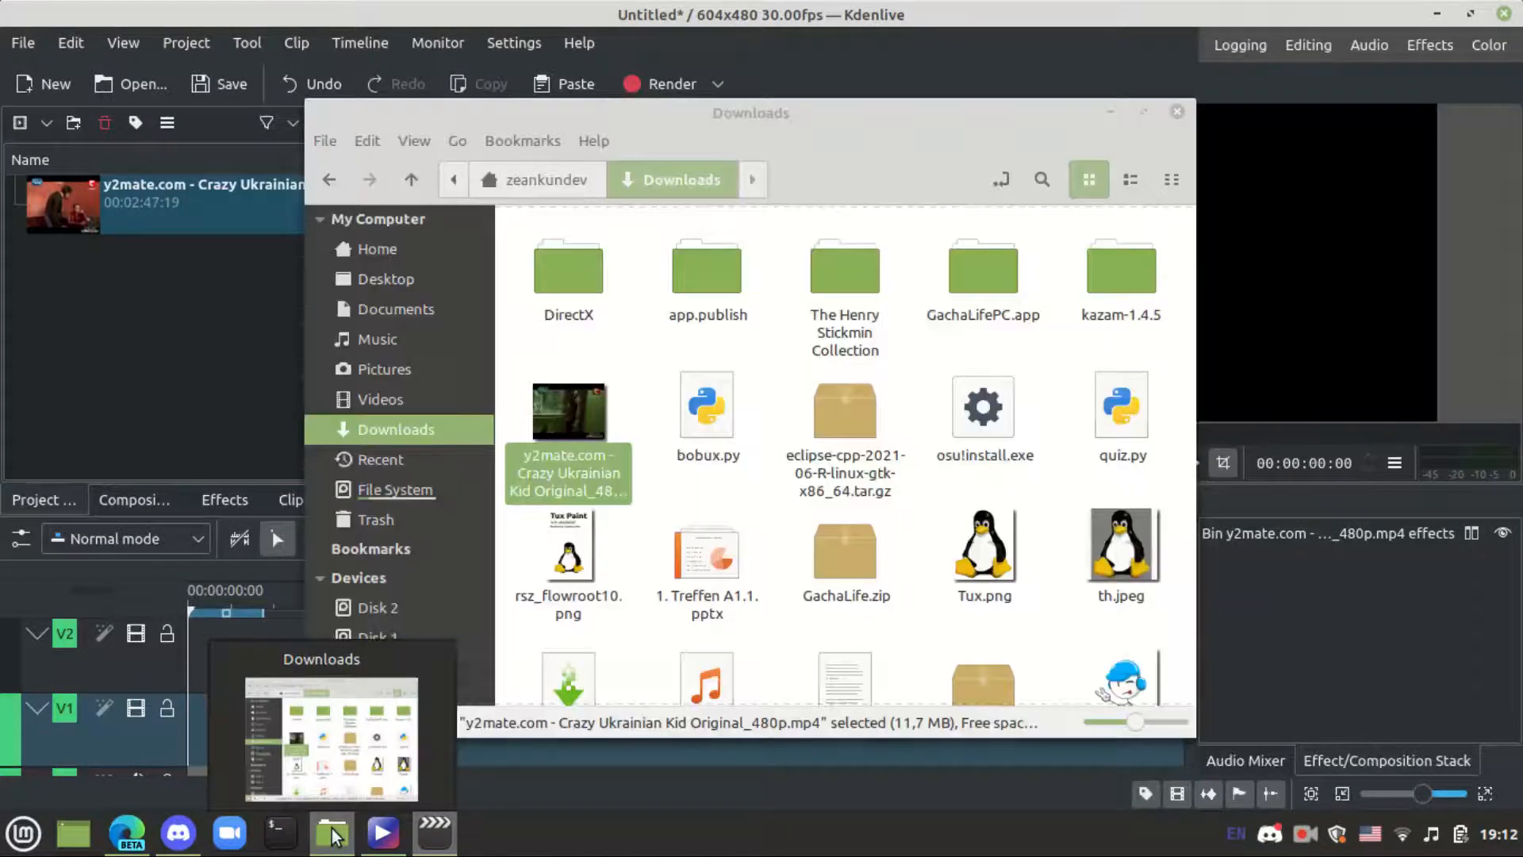
scroll(991, 506, down, 4)
scroll(992, 507, down, 4)
scroll(998, 507, up, 5)
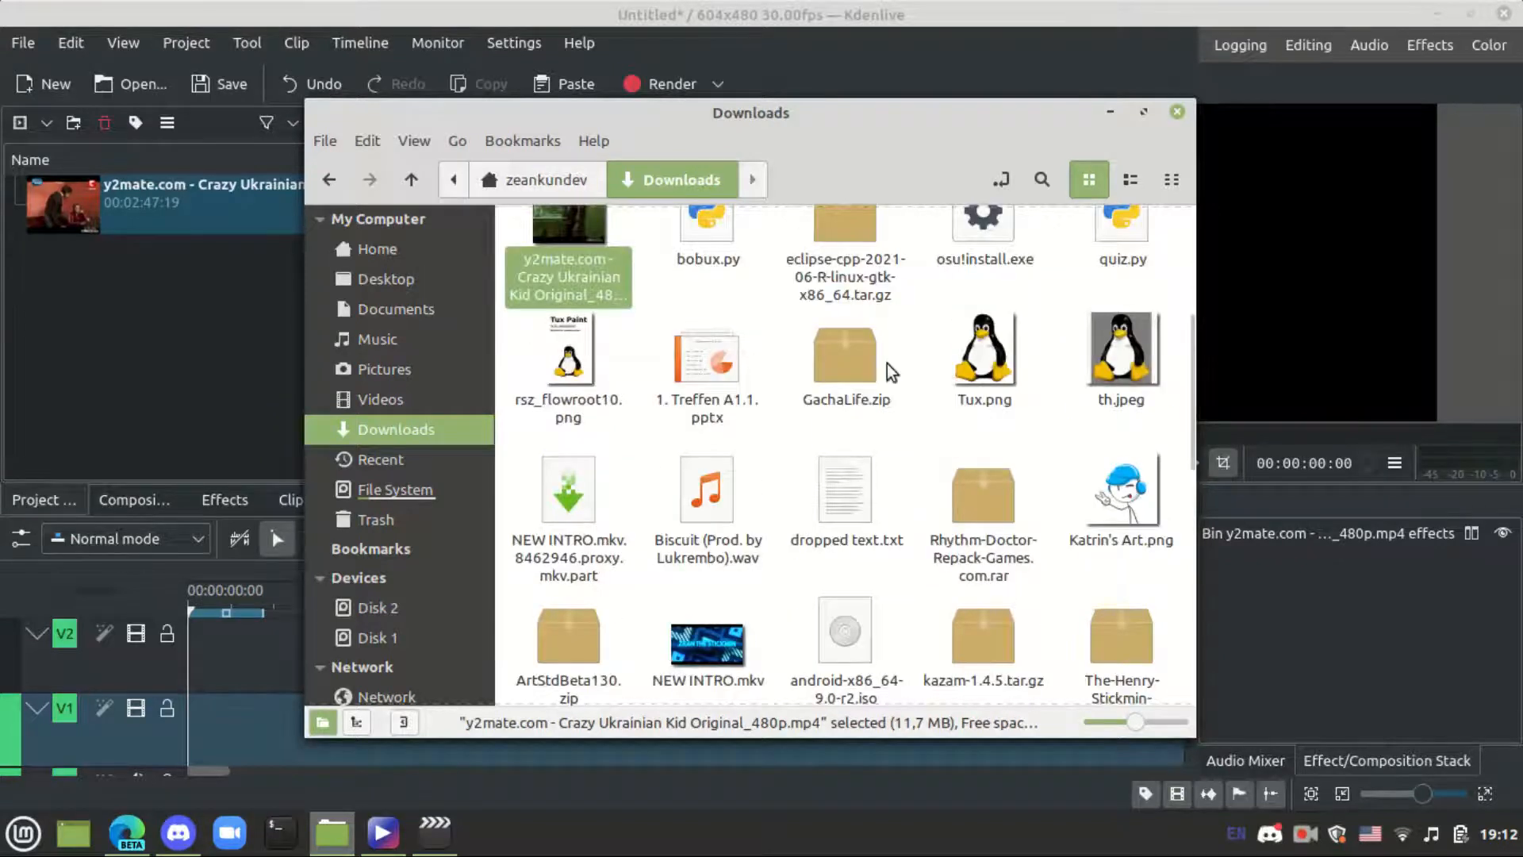
drag(980, 357, 140, 370)
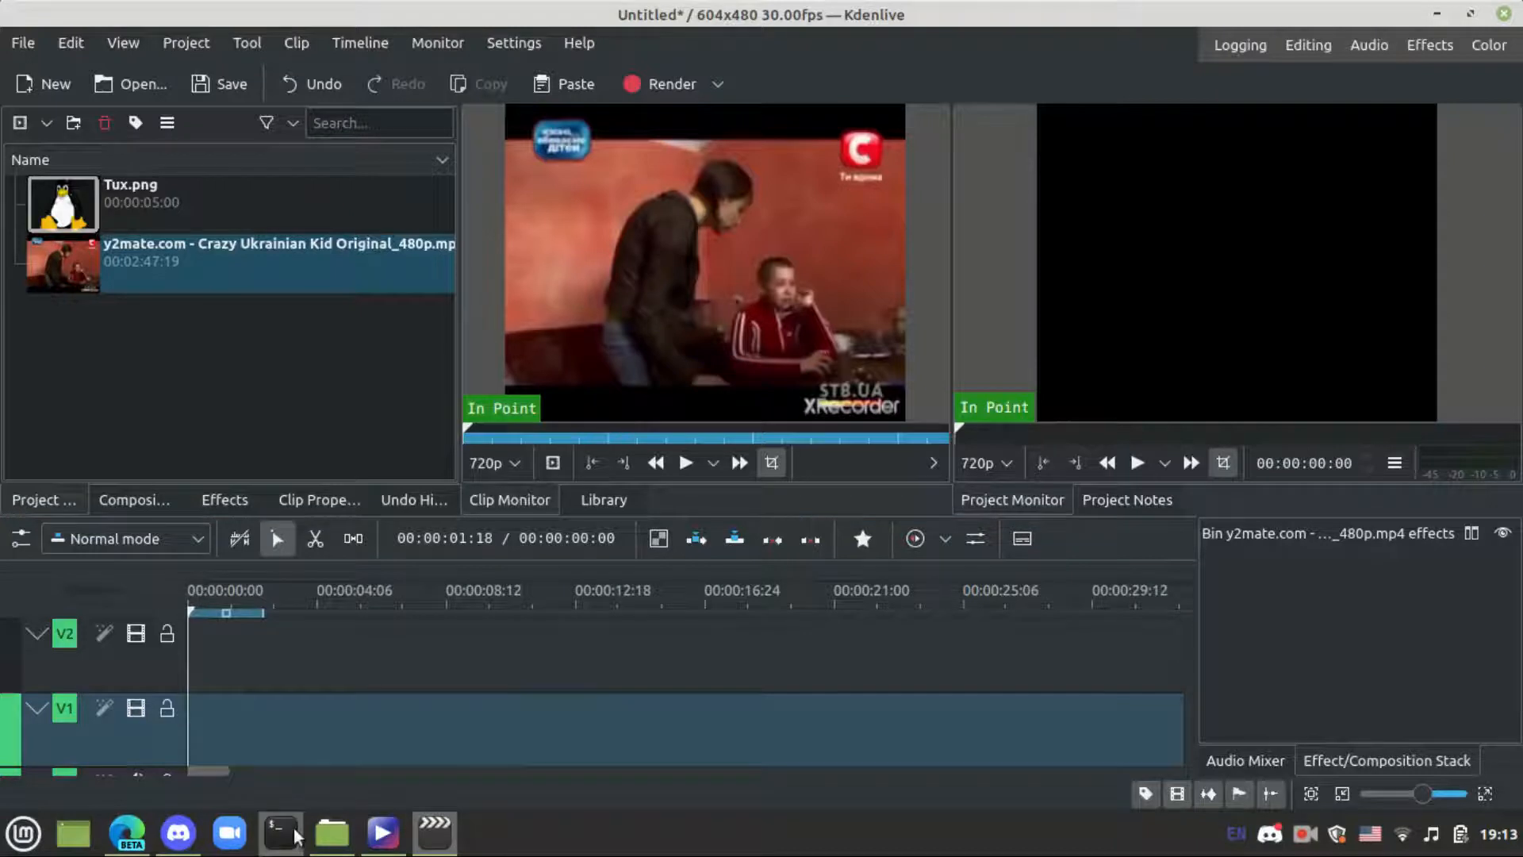
Import the image2.jpg picture from the Downloads folder into the project bin
click(178, 833)
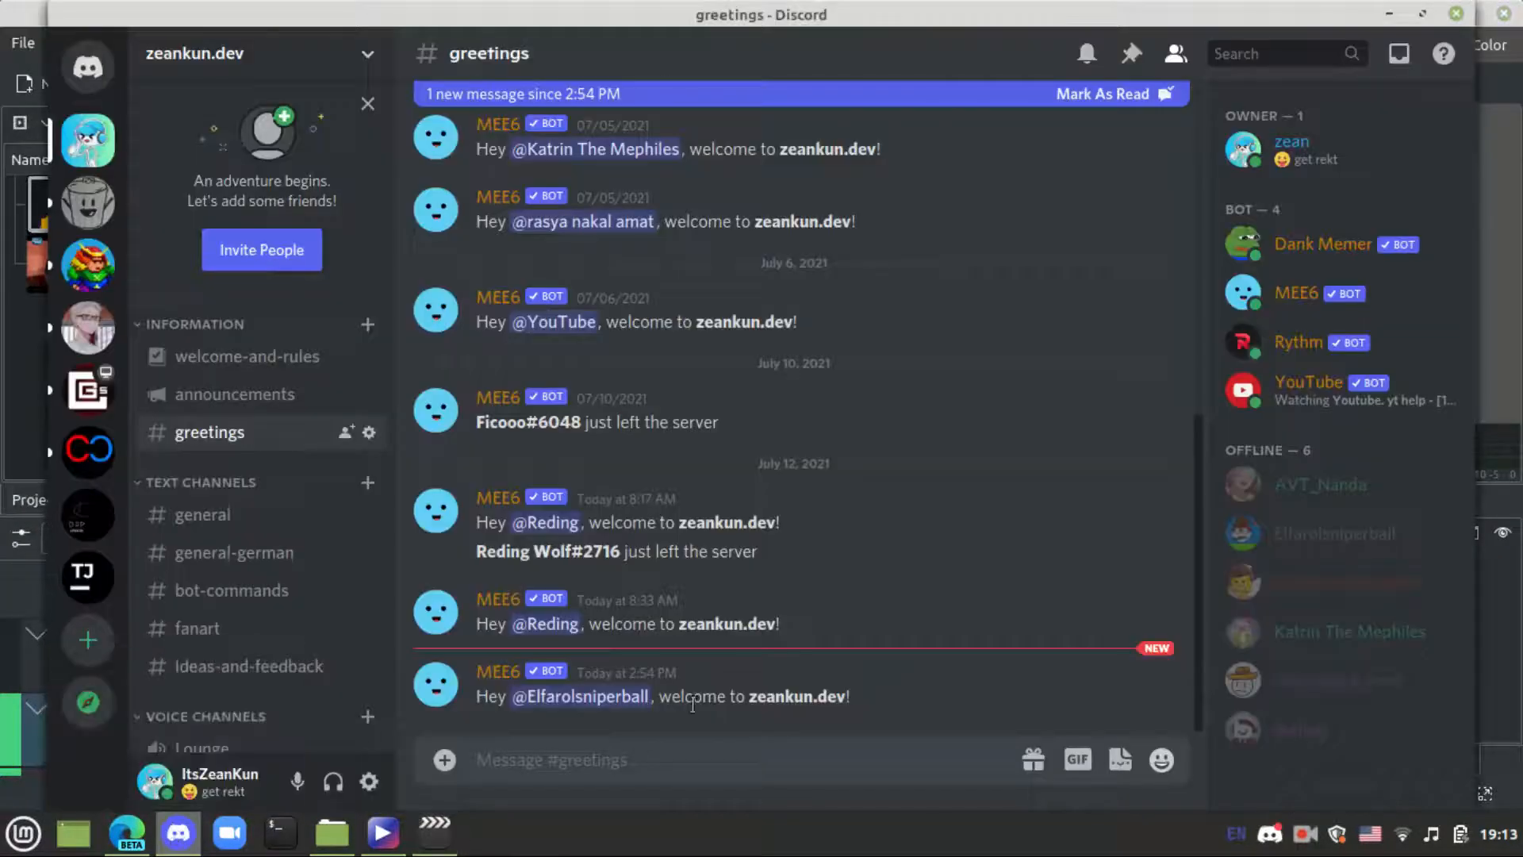
click(1390, 13)
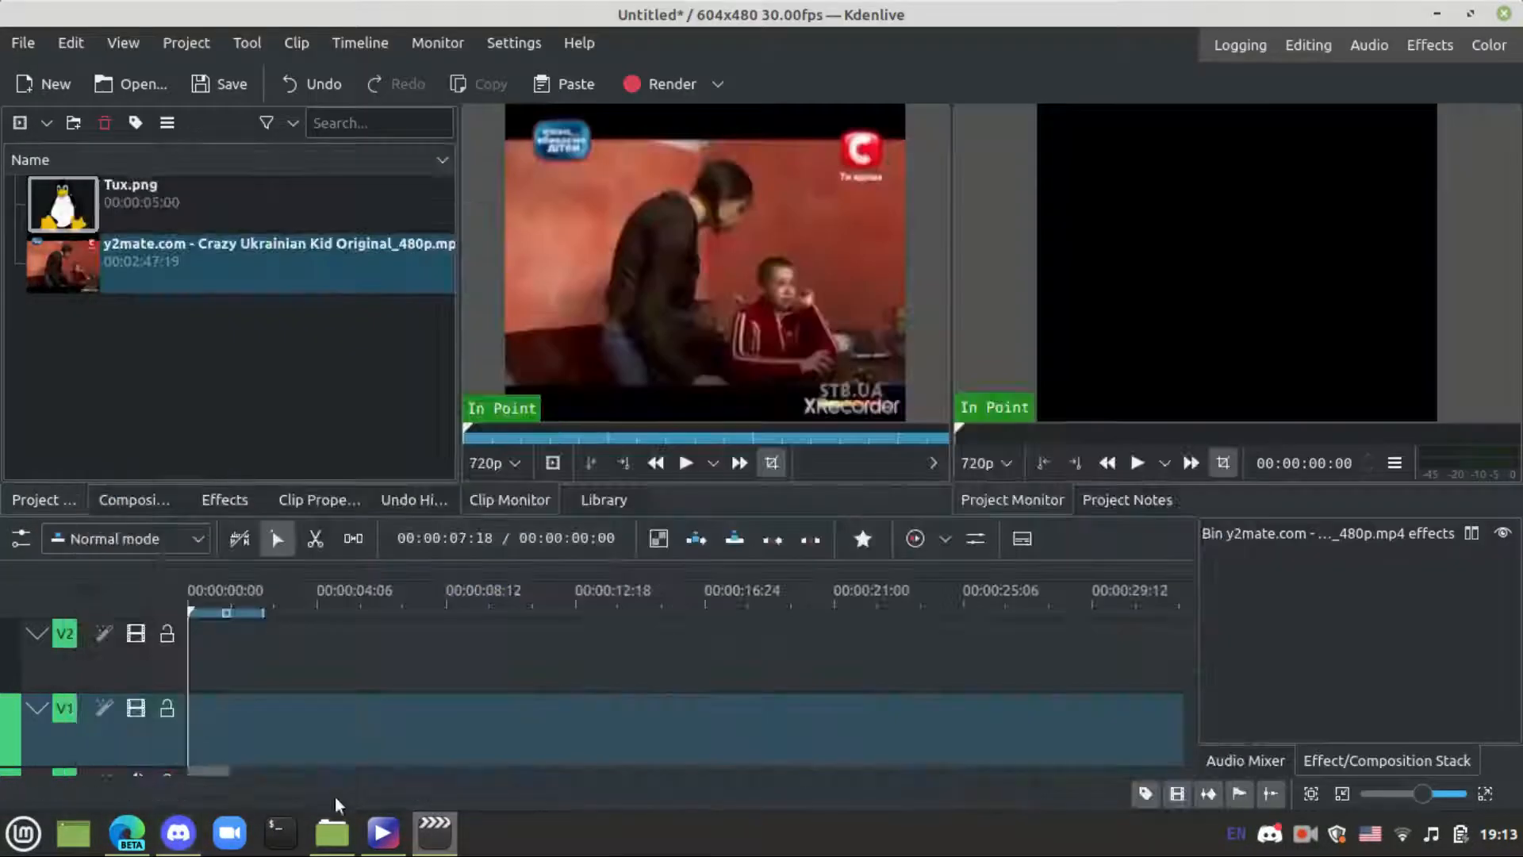
click(331, 833)
scroll(957, 564, down, 8)
scroll(971, 520, up, 2)
scroll(964, 533, up, 8)
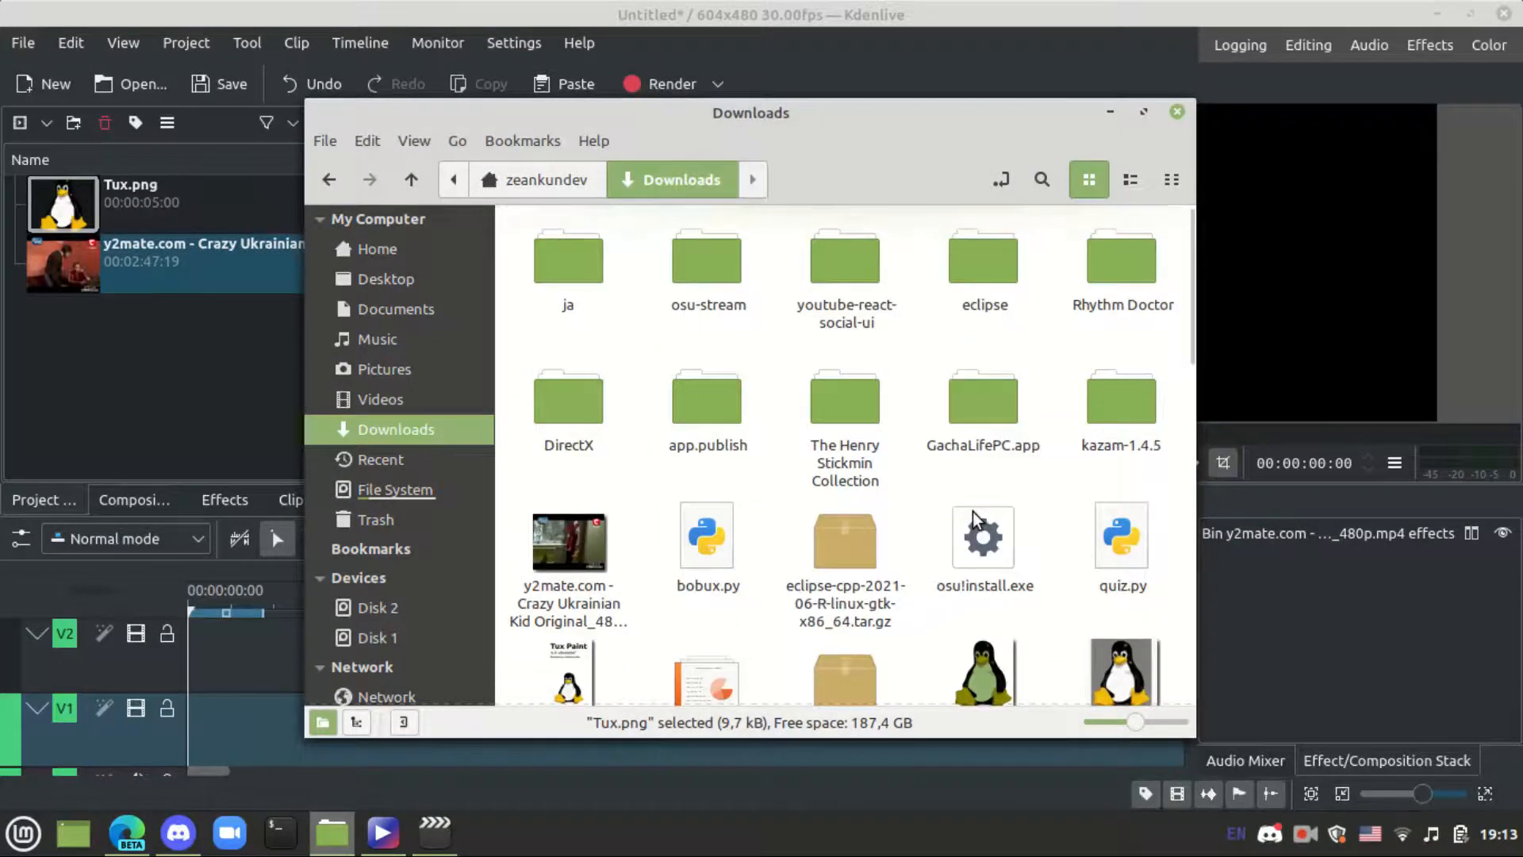
scroll(976, 520, down, 8)
scroll(978, 519, down, 2)
scroll(1030, 340, up, 1)
drag(984, 302, 131, 395)
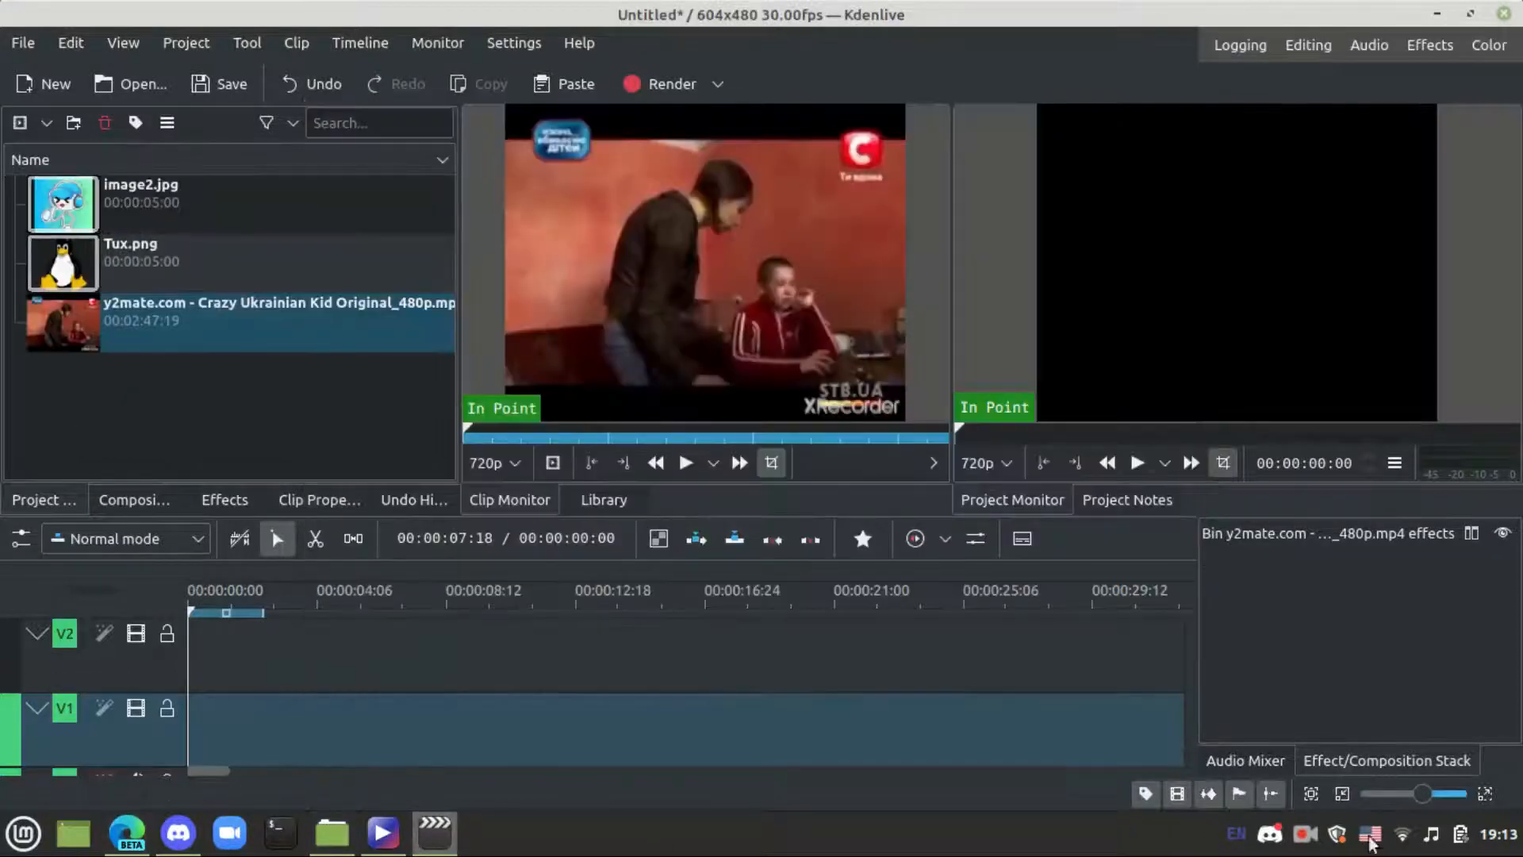
right_click(1305, 848)
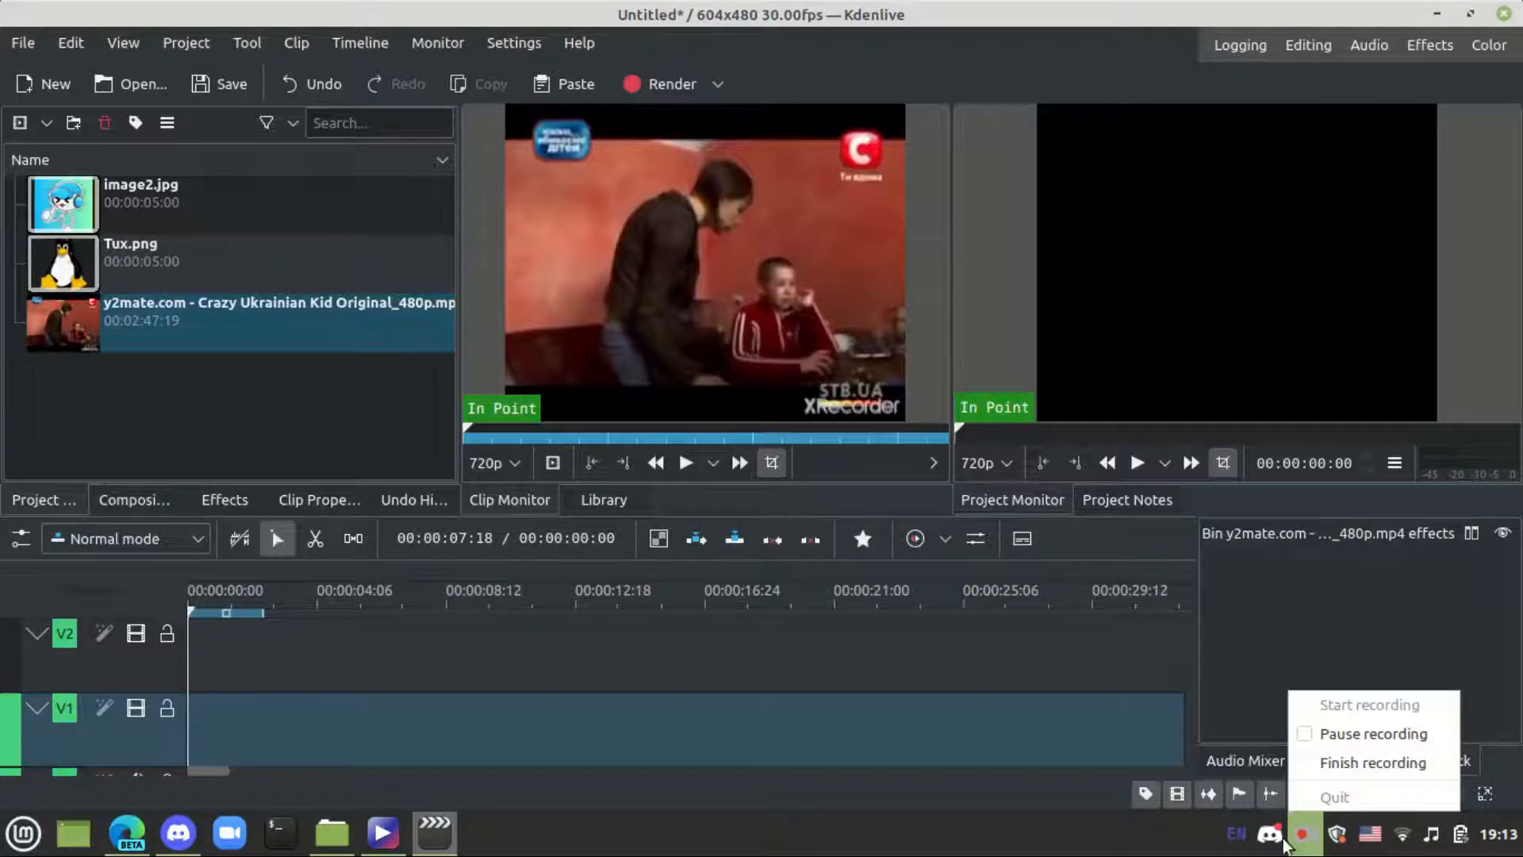
click(1411, 740)
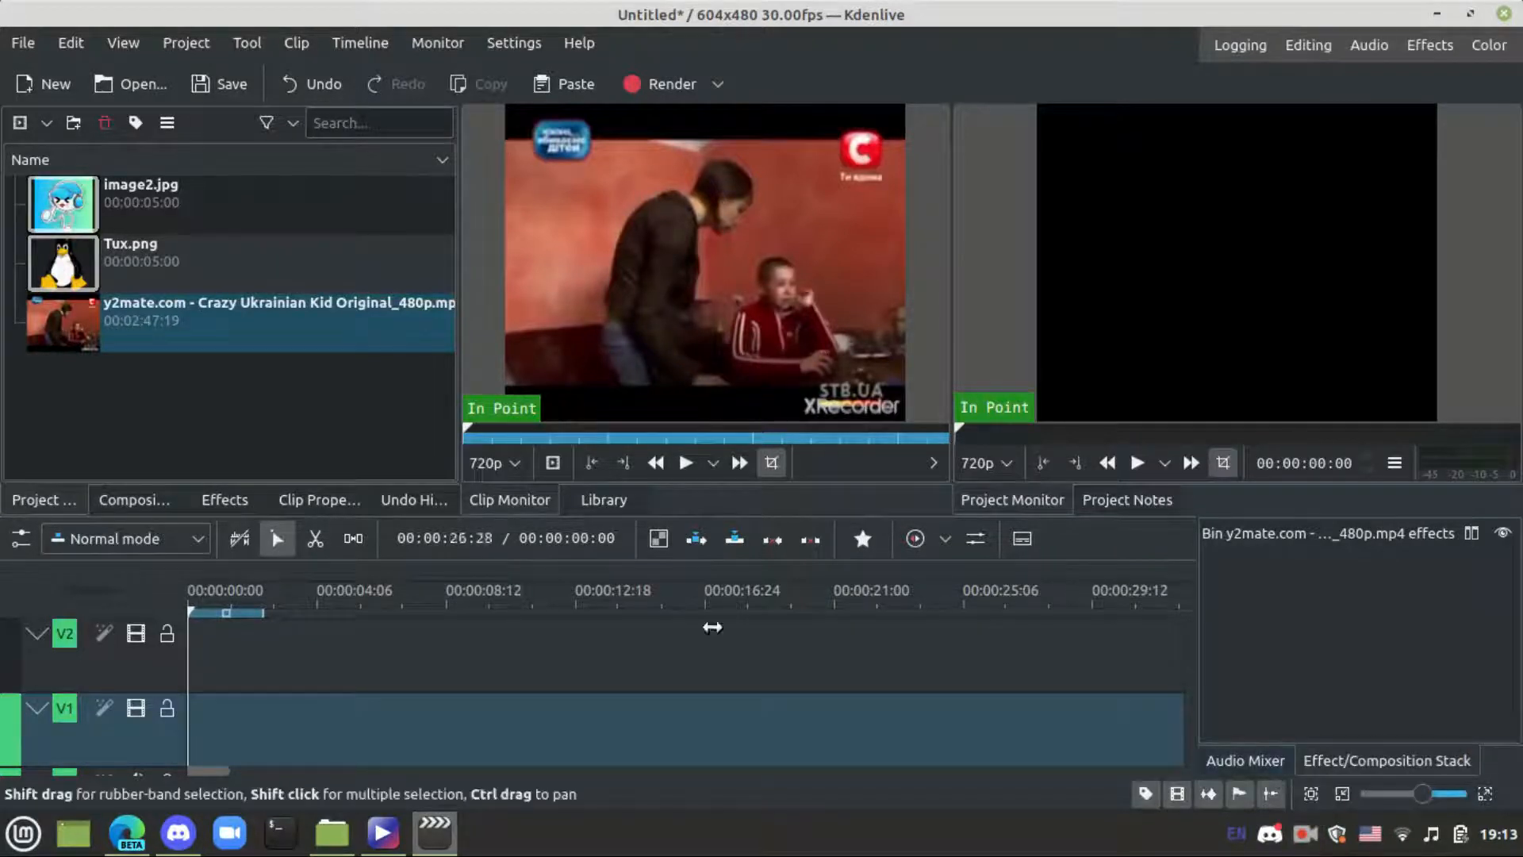
Delete the Tux.png and image2.jpg clips from the project bin
right_click(221, 265)
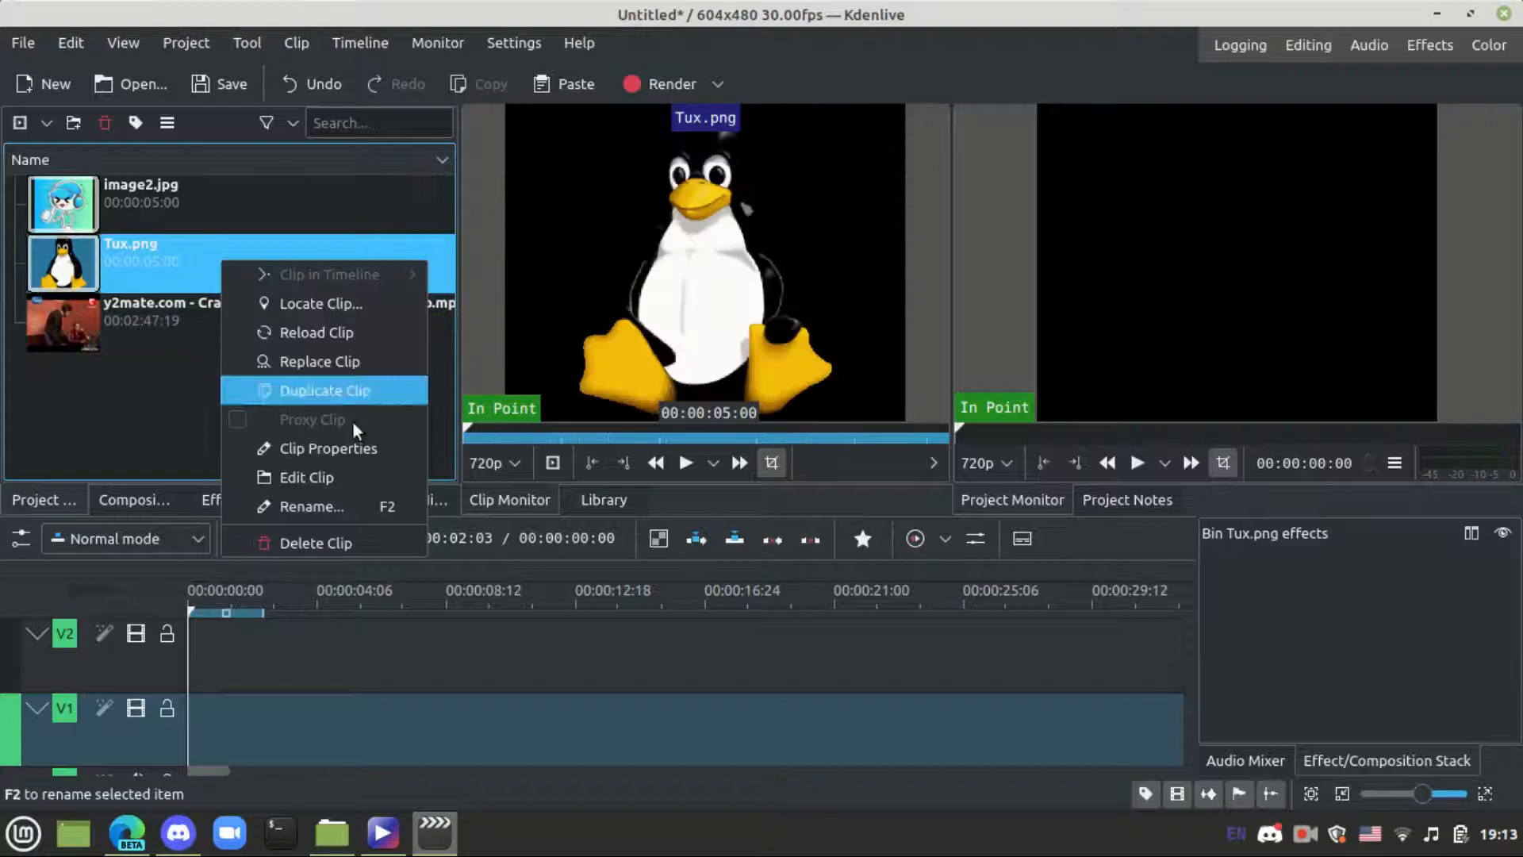
click(365, 548)
right_click(245, 189)
click(326, 481)
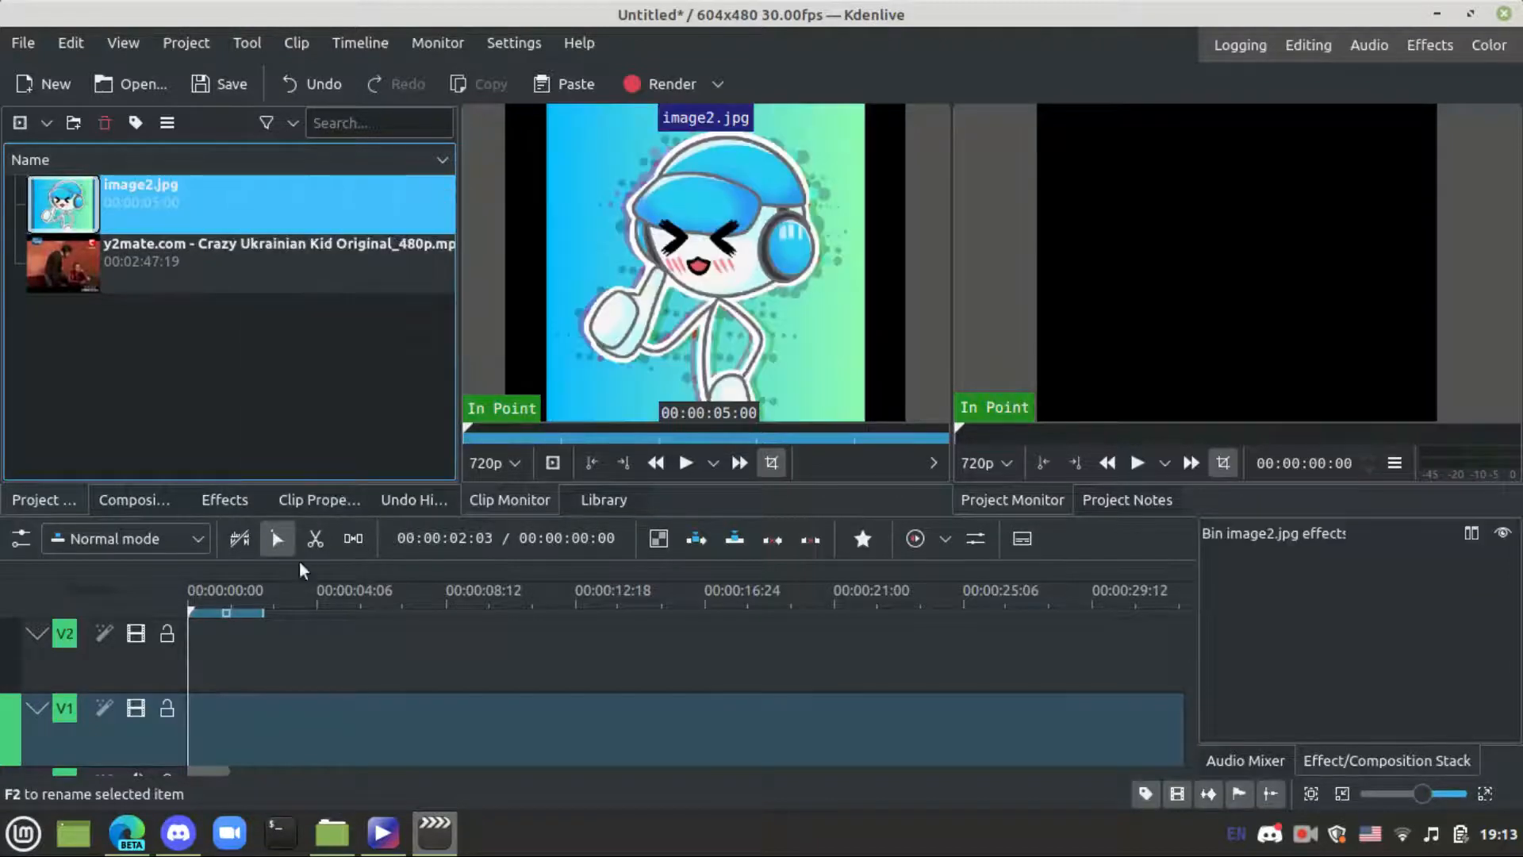
Add Tux.png from the Downloads folder to the project bin again
click(332, 833)
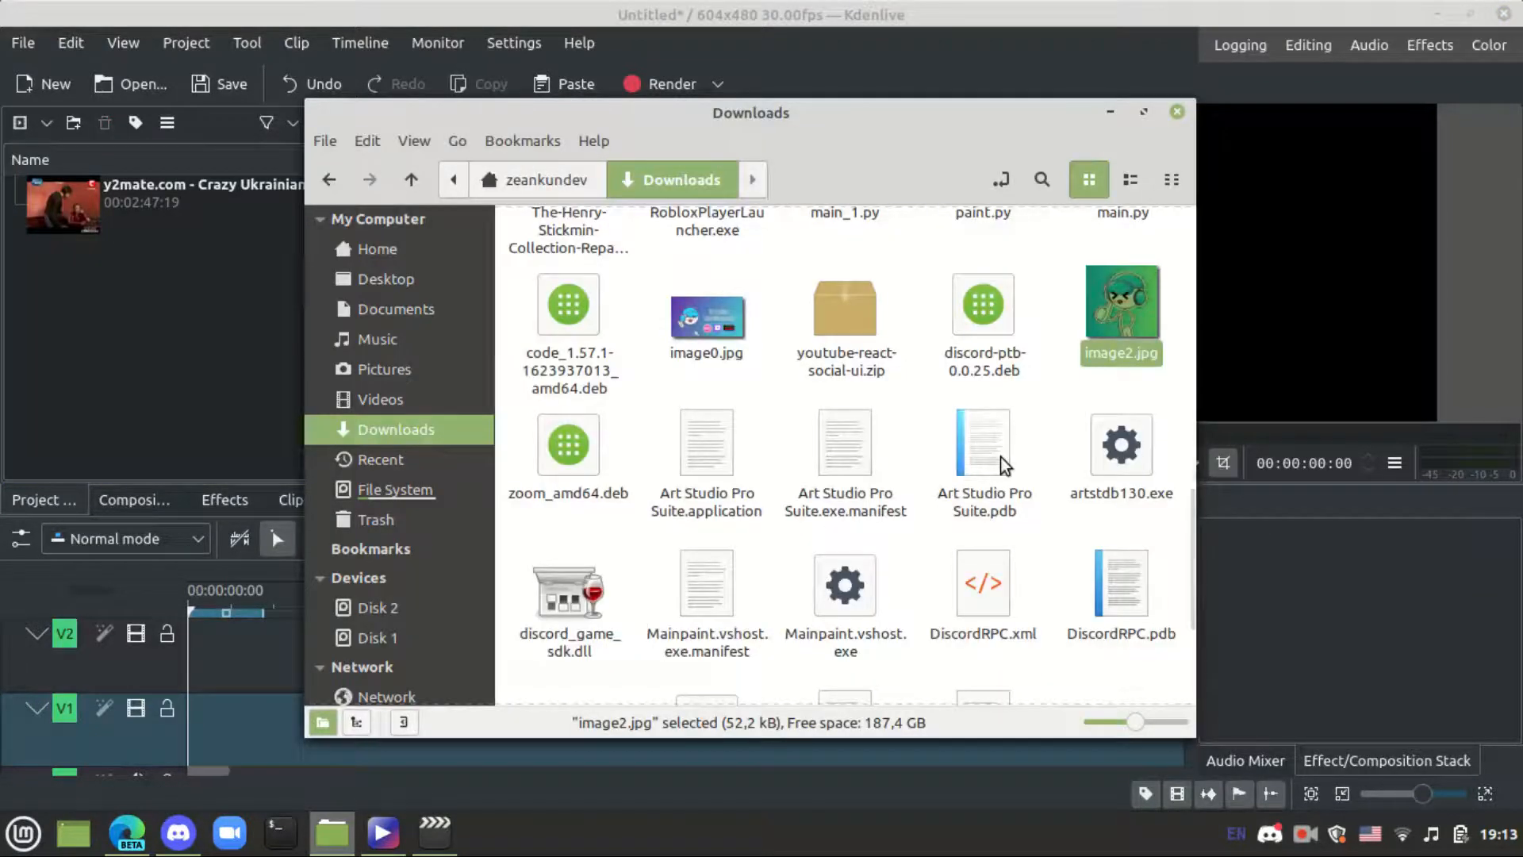
scroll(961, 422, up, 5)
drag(1157, 455, 121, 310)
Import the windows_8_logo.jpg image from the Downloads folder into the project bin
click(341, 827)
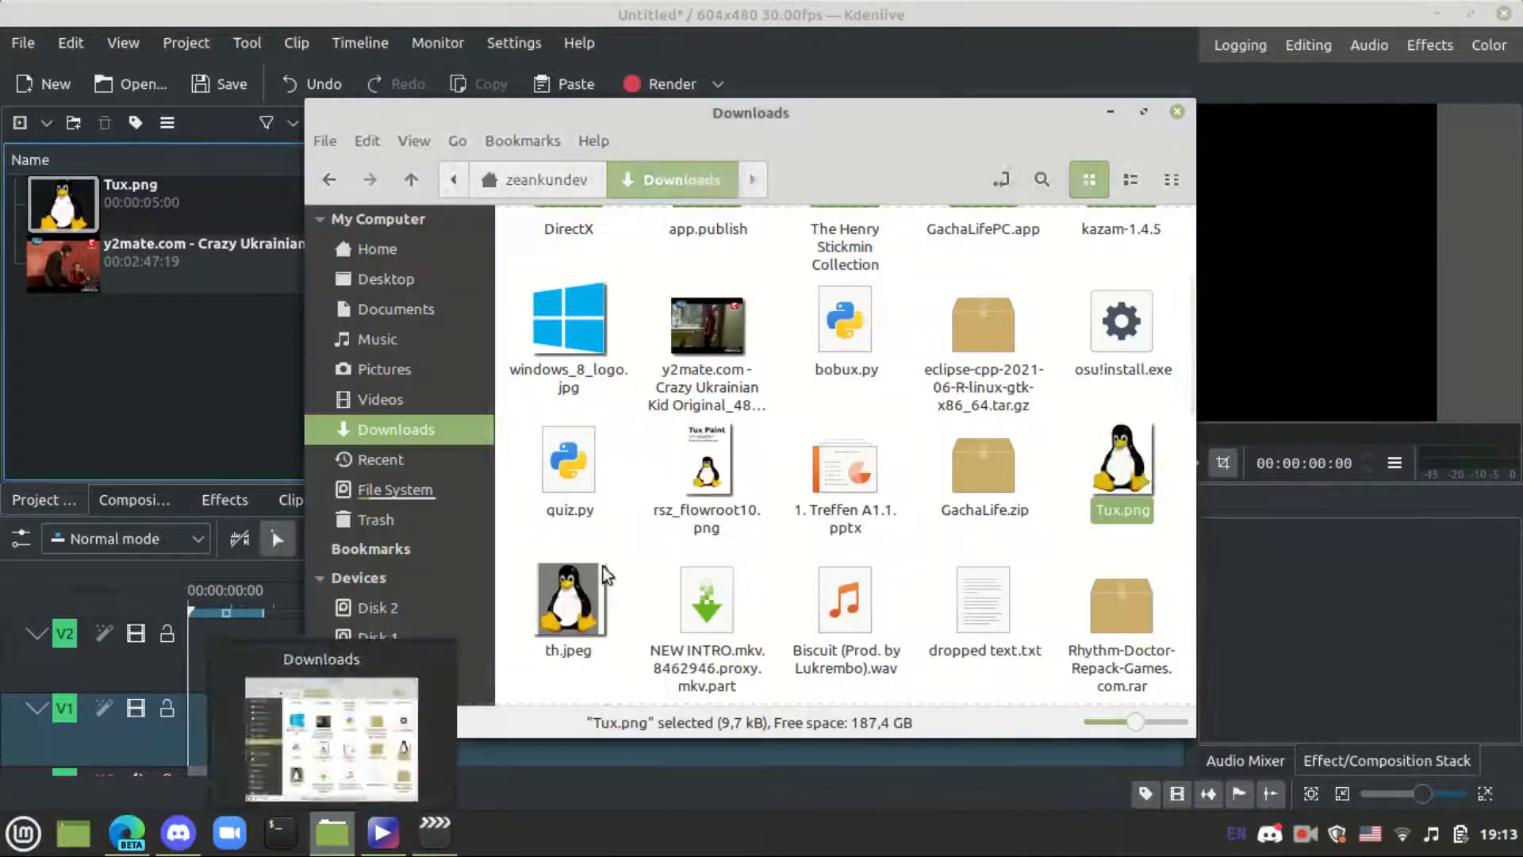
scroll(774, 460, down, 3)
scroll(775, 460, down, 6)
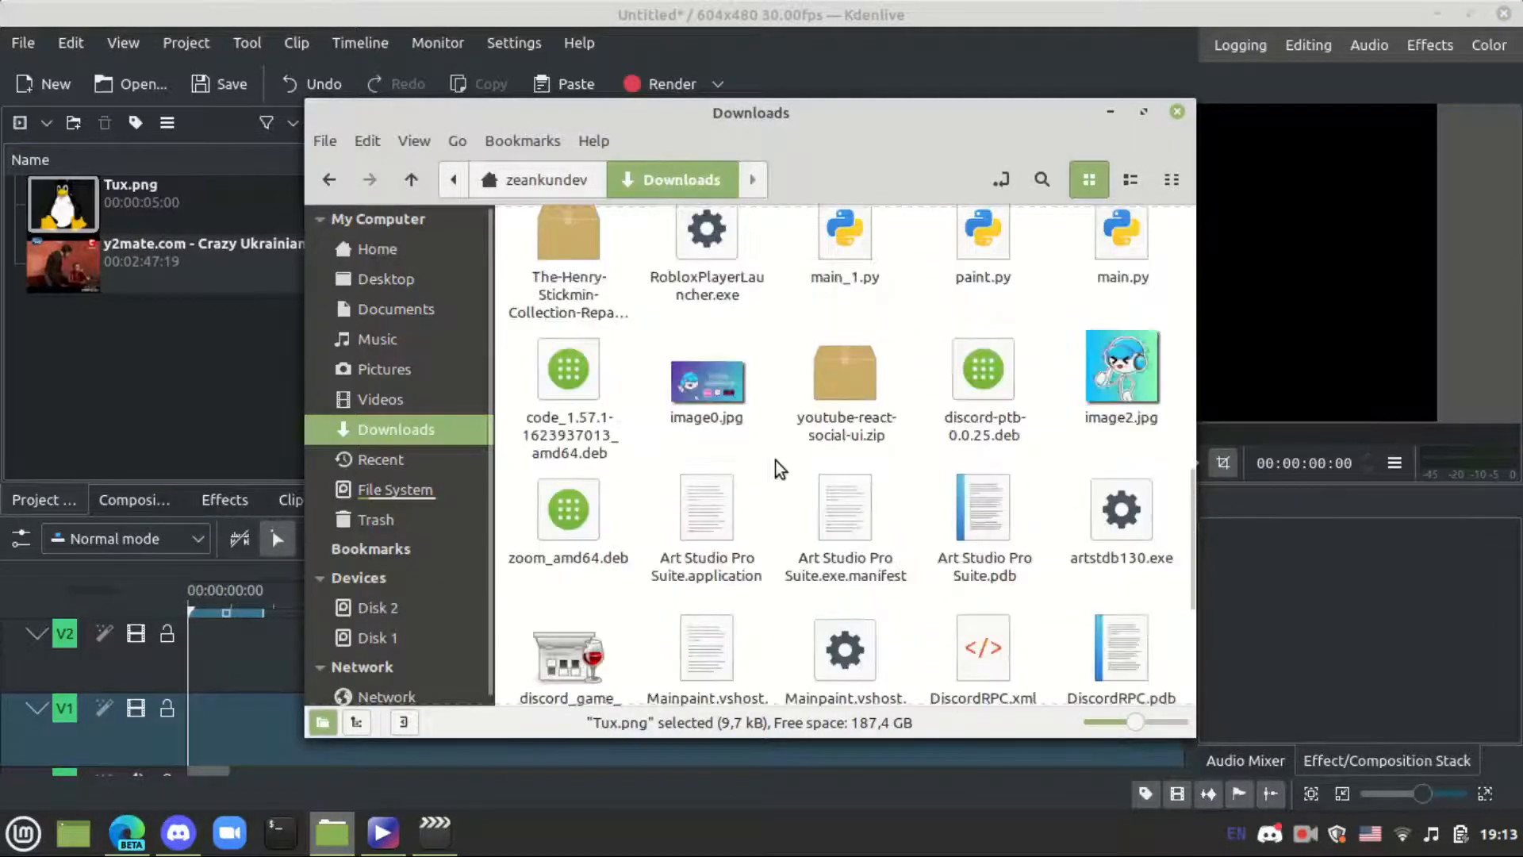
scroll(787, 474, up, 6)
scroll(787, 474, up, 5)
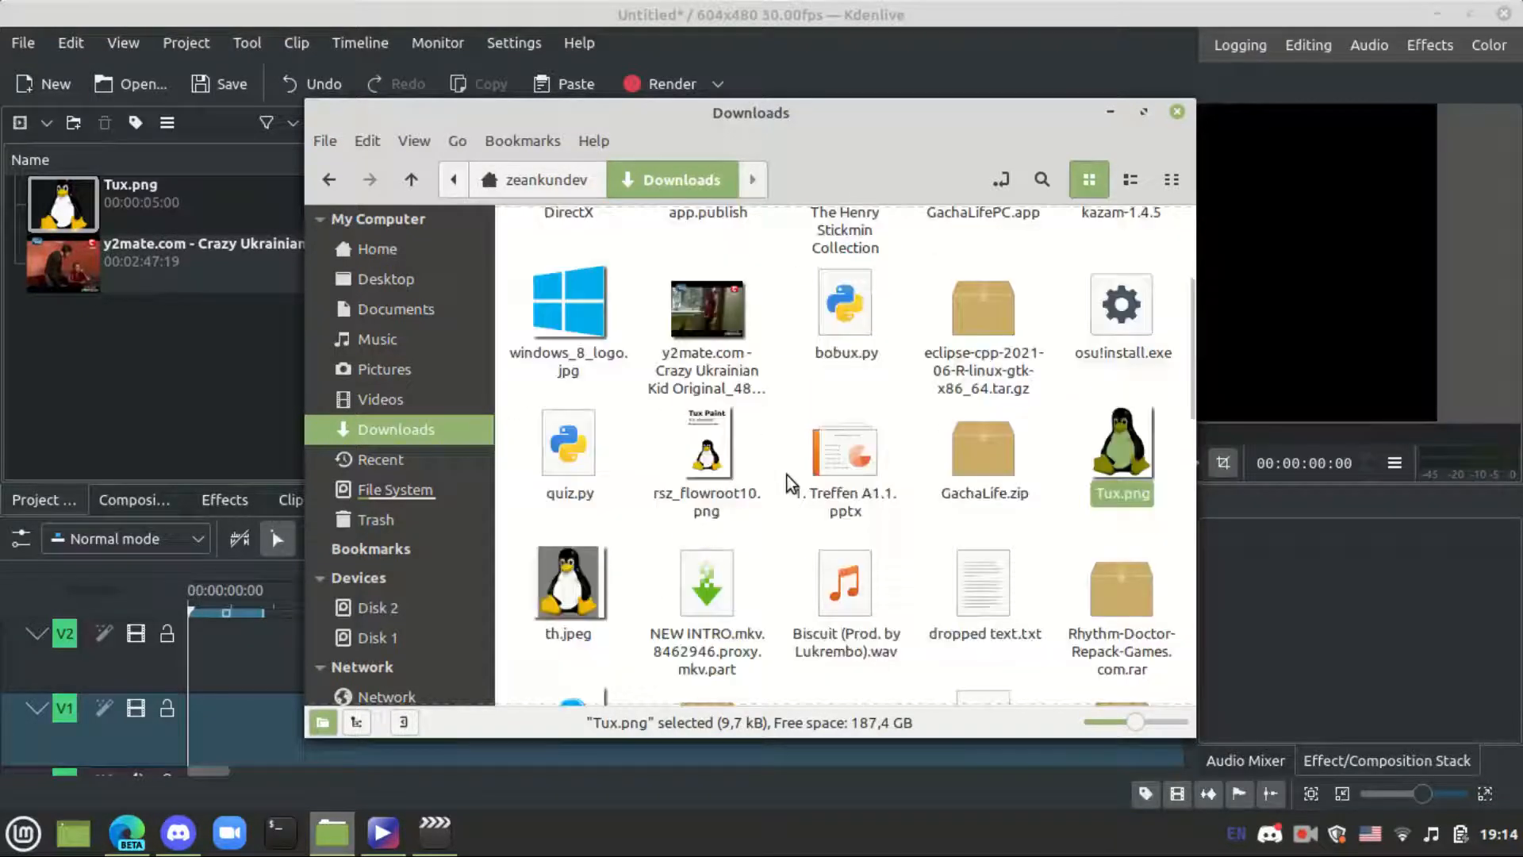
drag(569, 367, 70, 366)
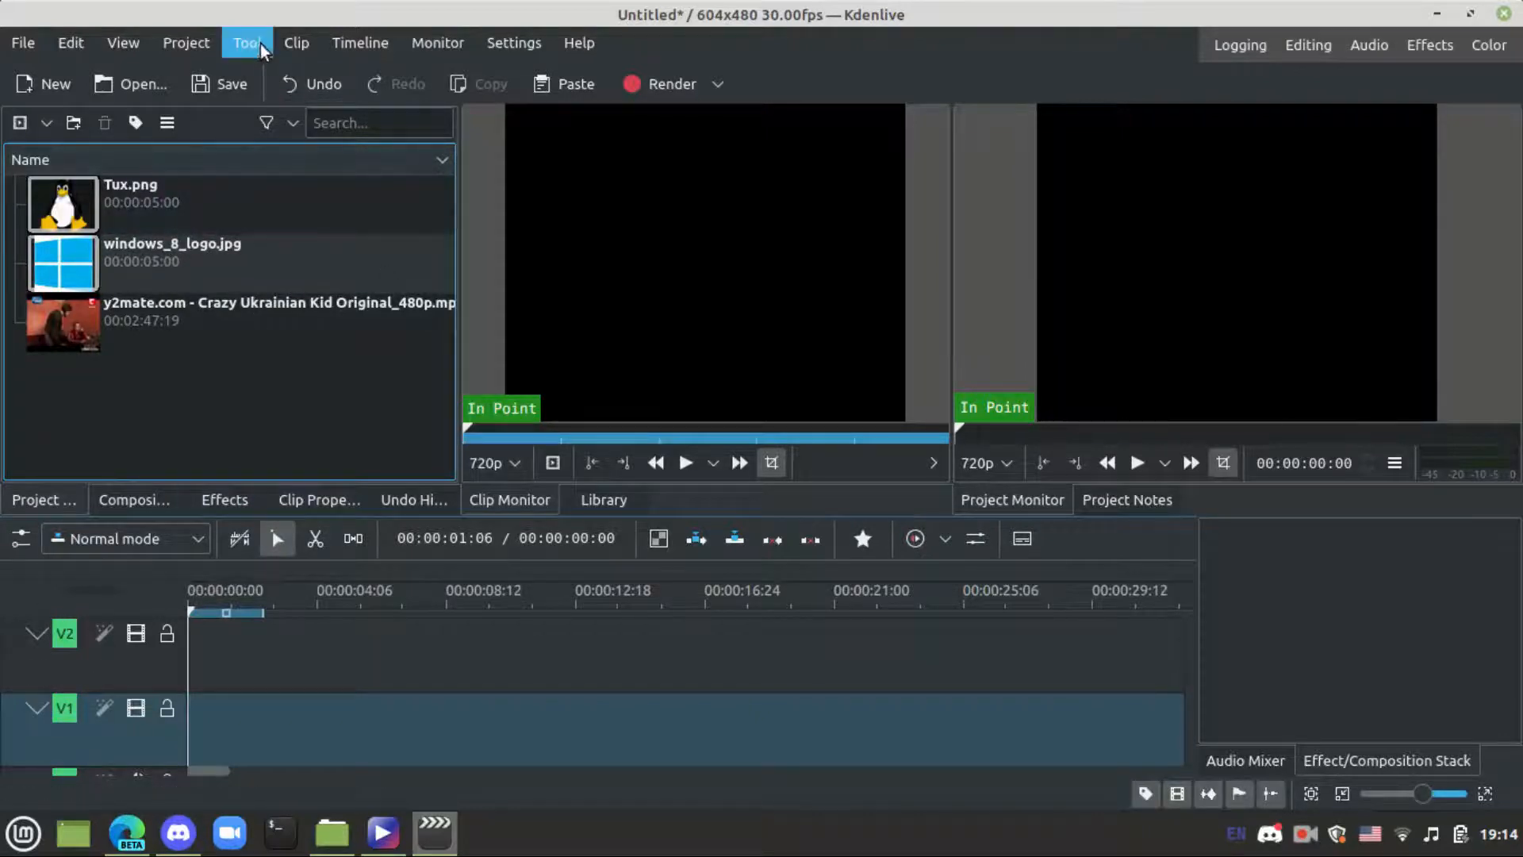
Insert one new video track above track V2 in the timeline
click(349, 43)
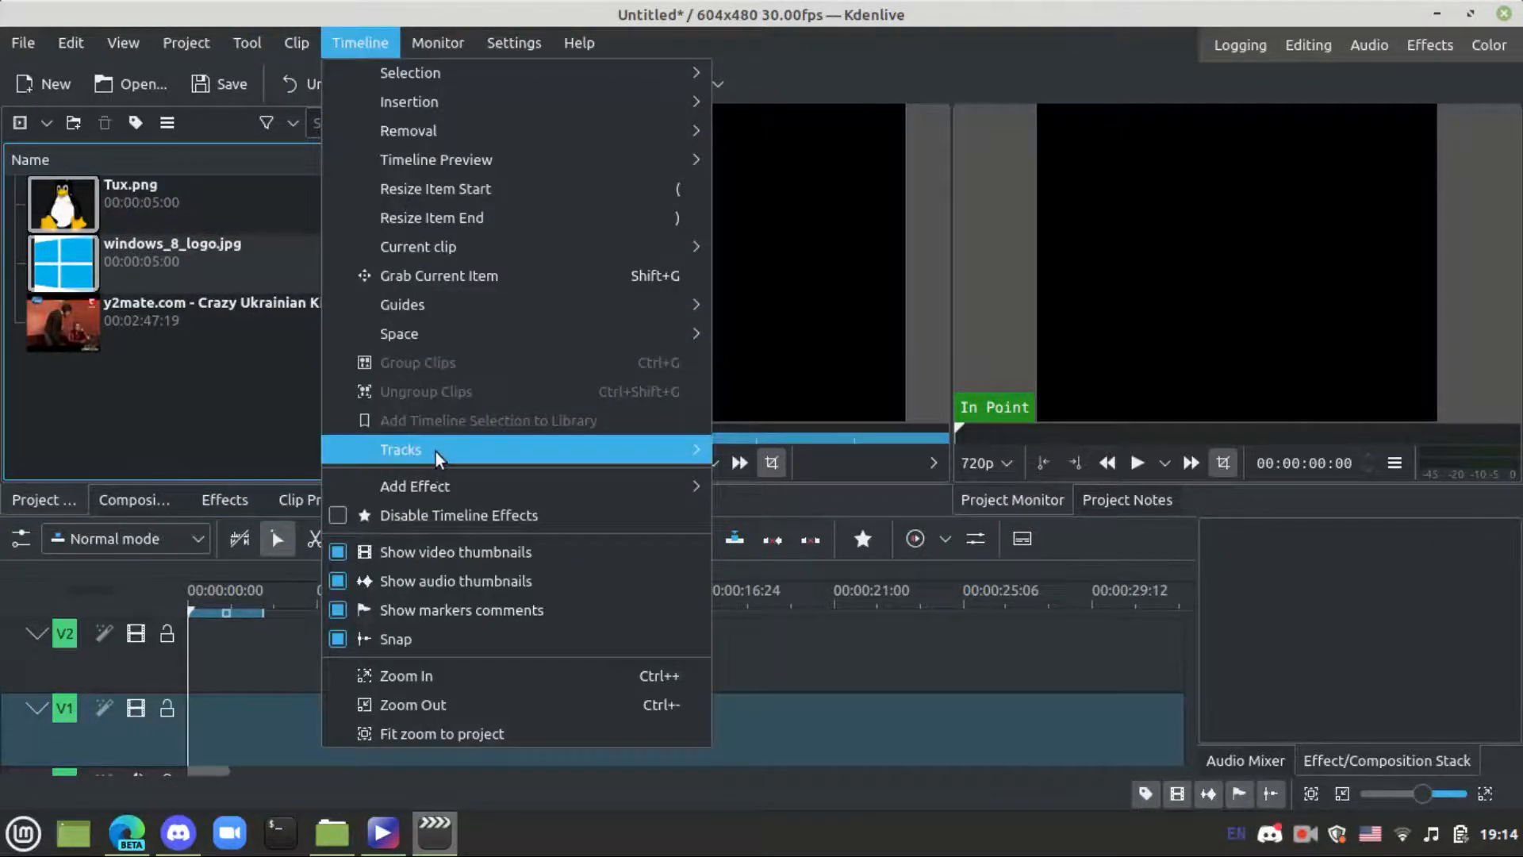
mouse_move(435, 451)
click(954, 427)
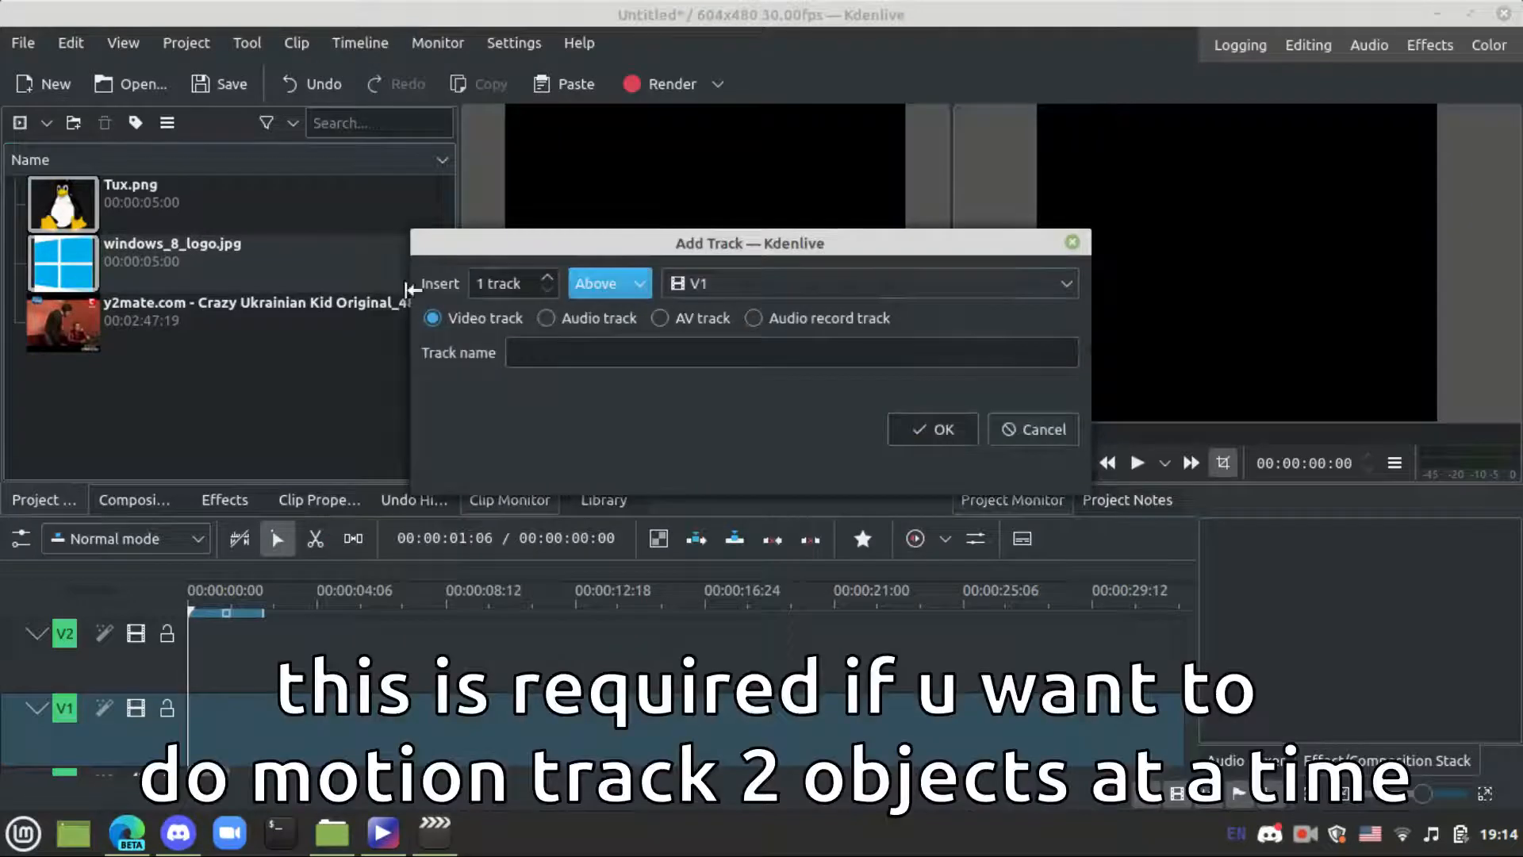
click(876, 283)
click(749, 282)
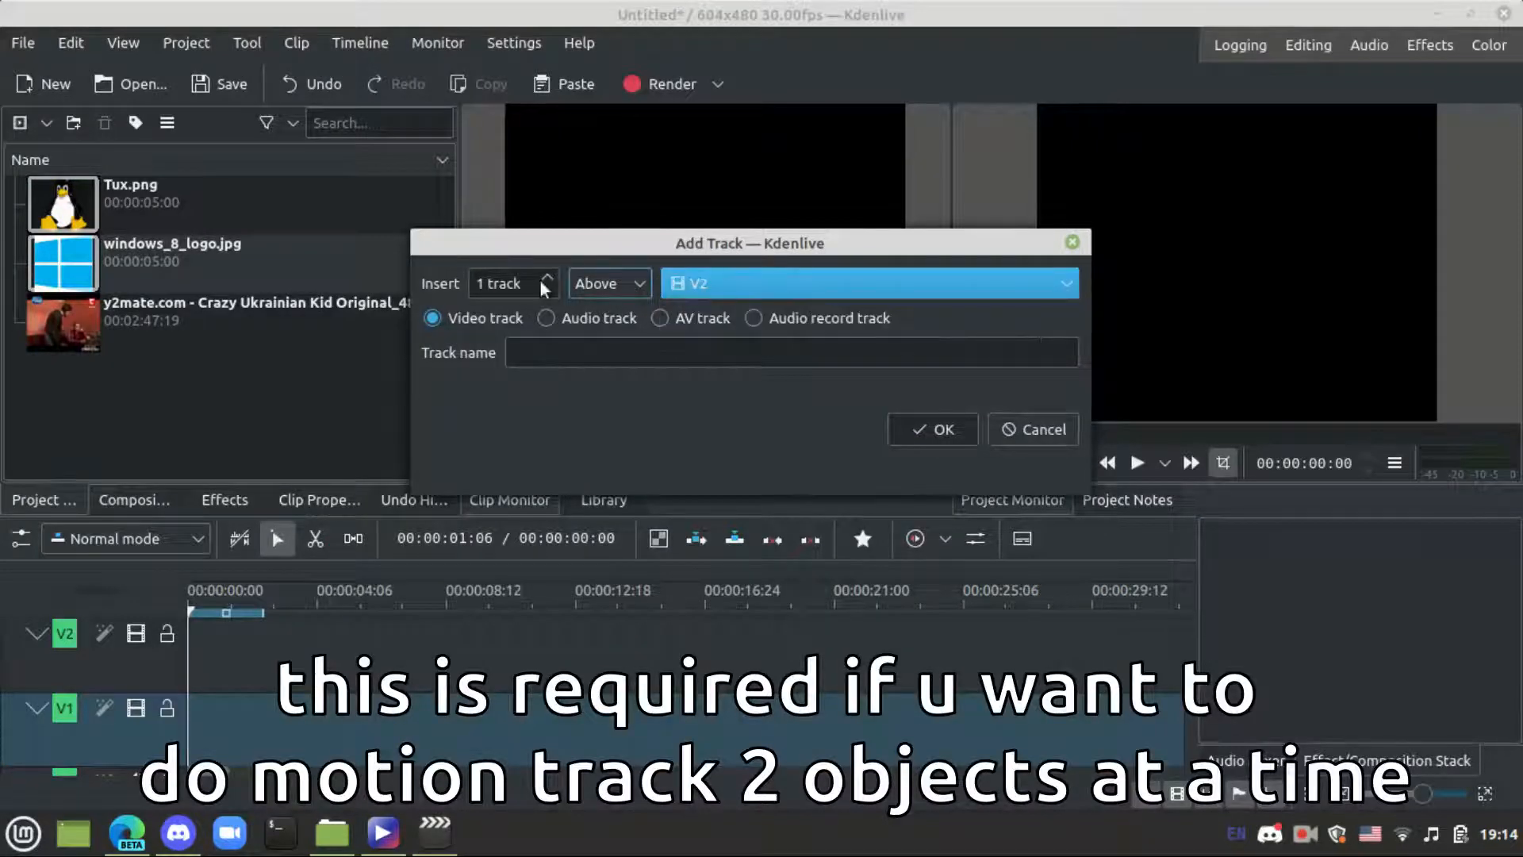
click(922, 421)
Place the Crazy Ukrainian Kid Original_480p.mp4 video at the start of track V1 and Tux.png at the start of track V2
scroll(47, 711, up, 2)
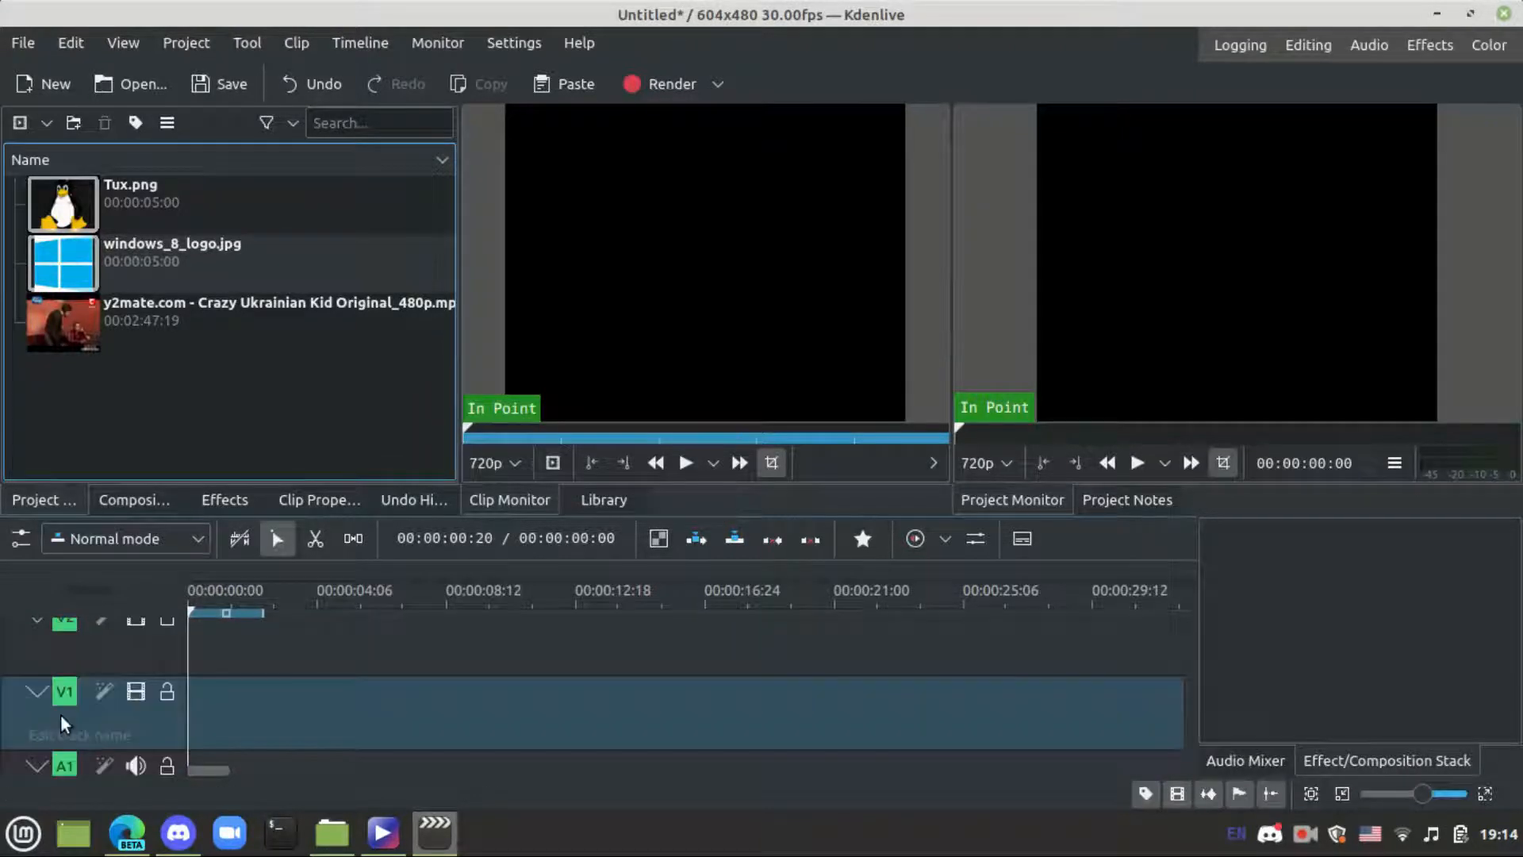
drag(239, 327, 241, 654)
scroll(207, 669, right, 3)
scroll(74, 712, down, 3)
scroll(73, 709, up, 3)
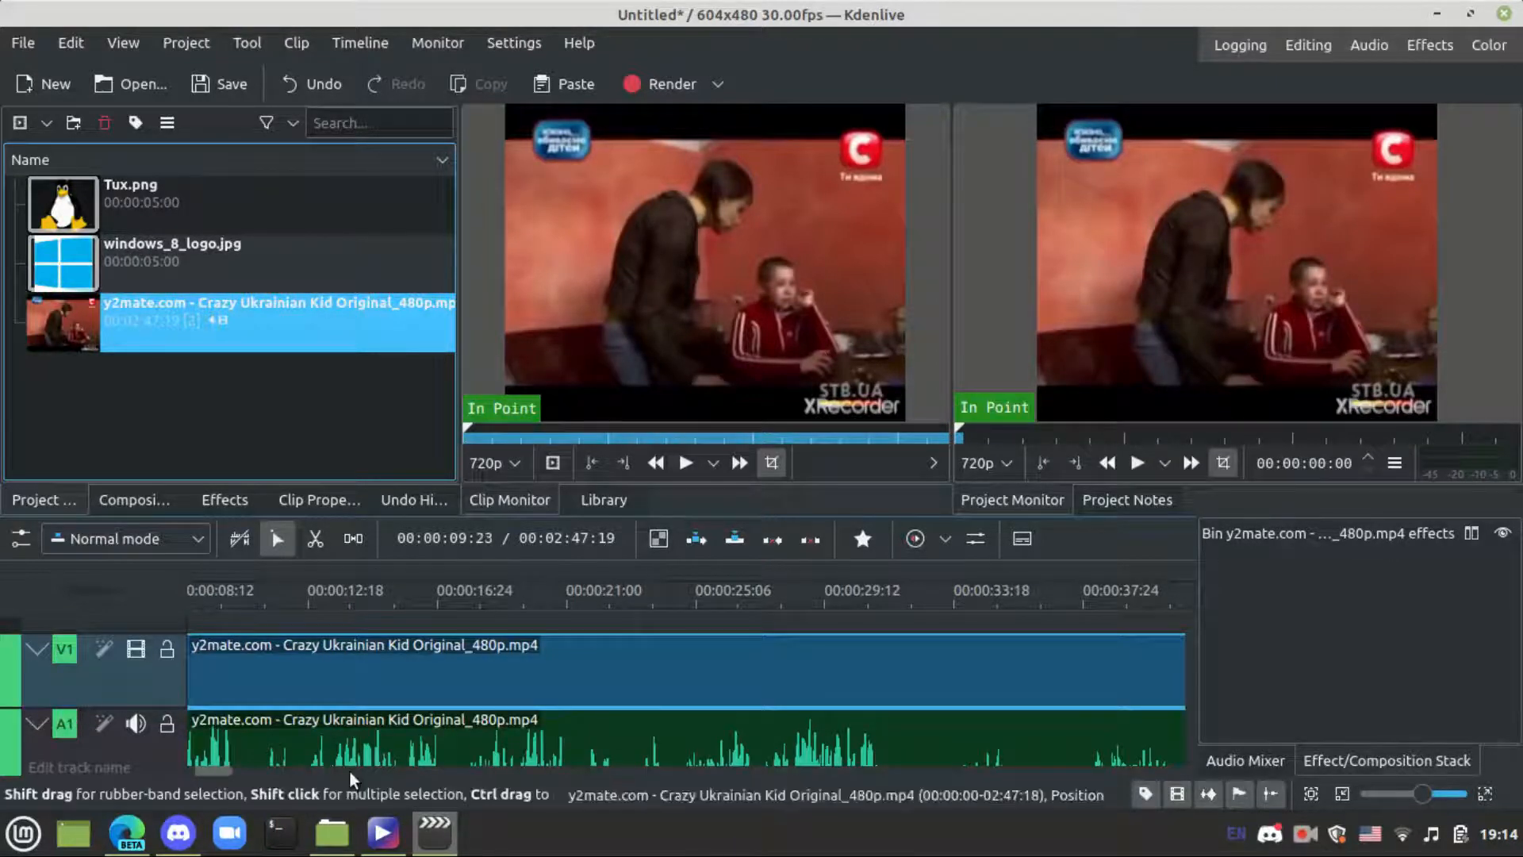
drag(227, 771, 241, 771)
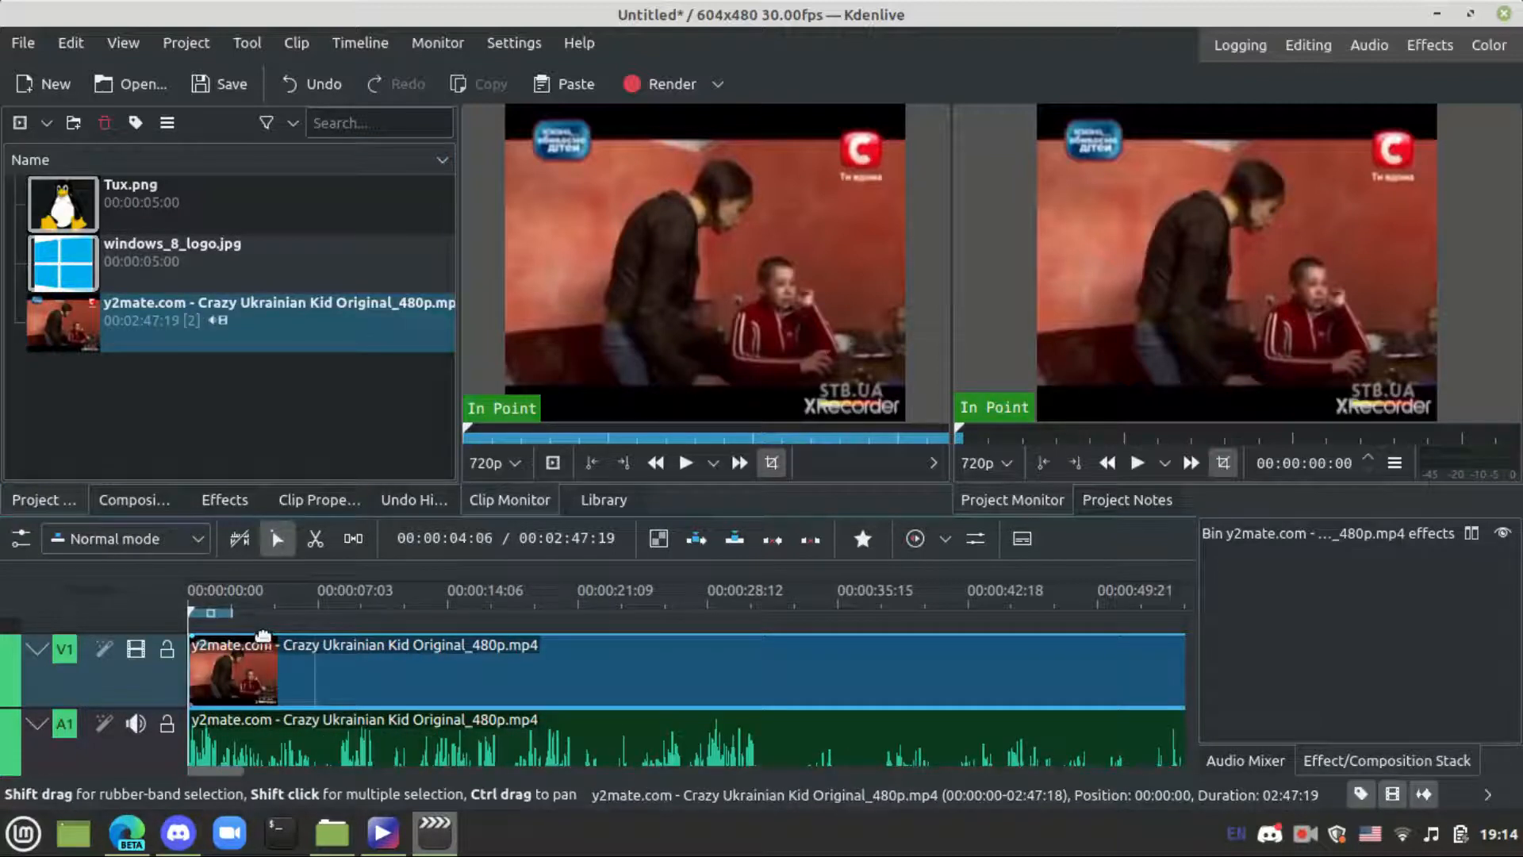
scroll(49, 649, up, 3)
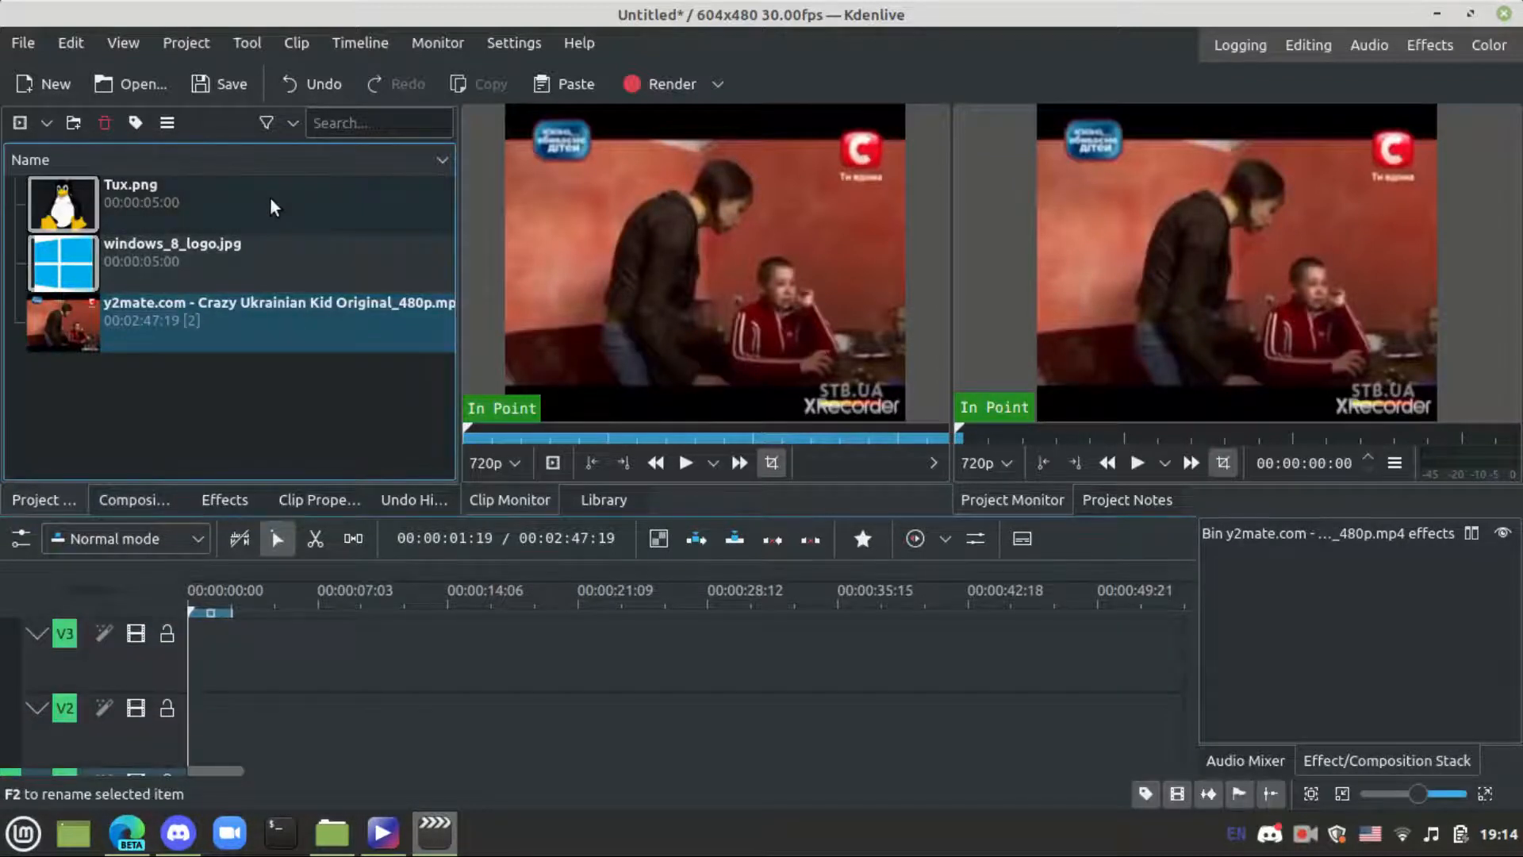
drag(274, 211, 197, 740)
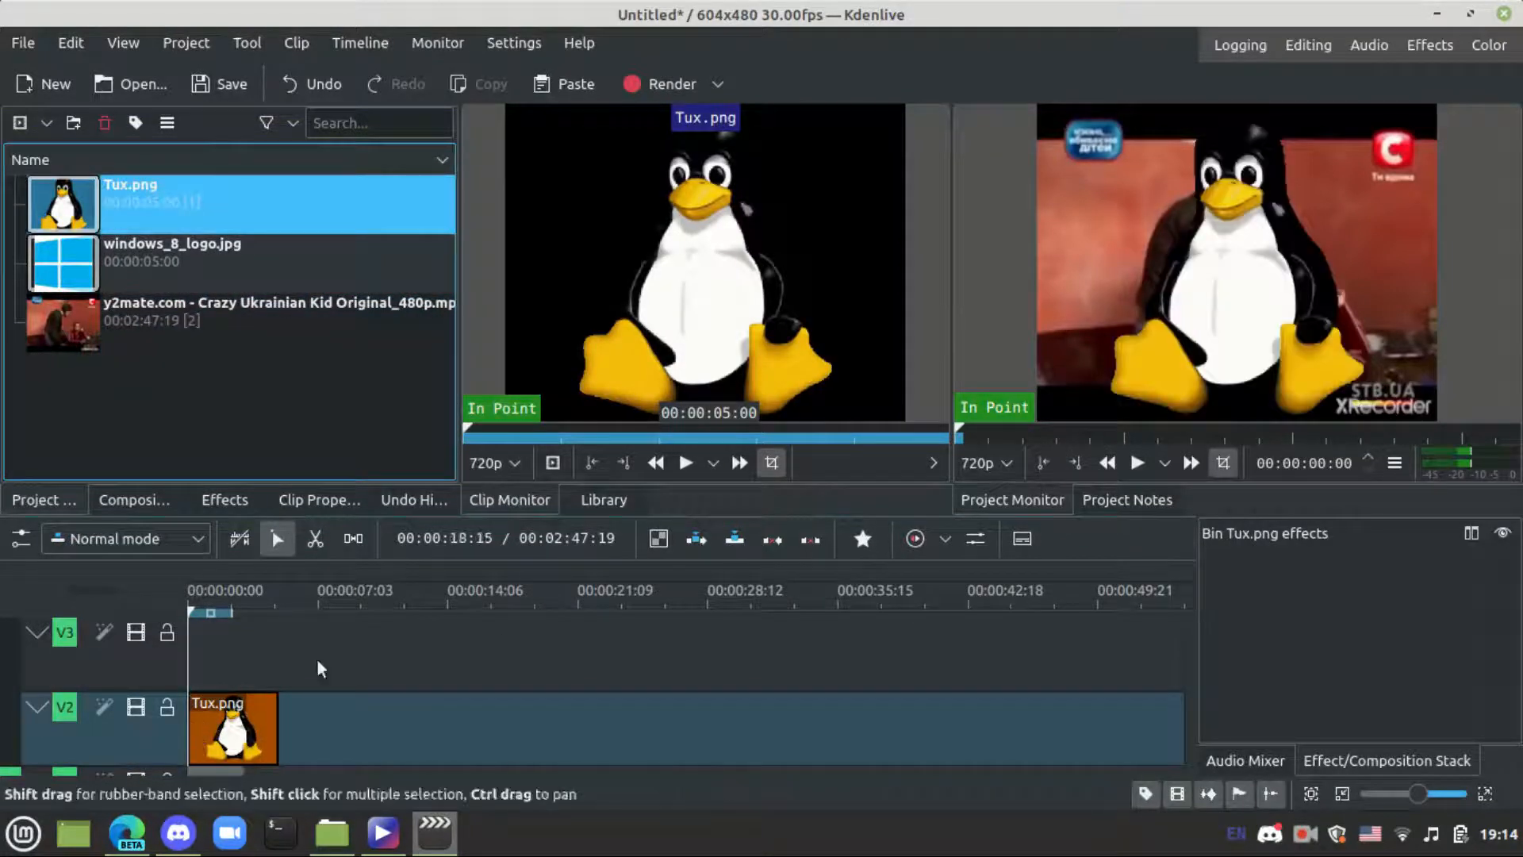
Search the effects for "trans" and apply the Transform effect to the Tux.png bin clip
click(230, 500)
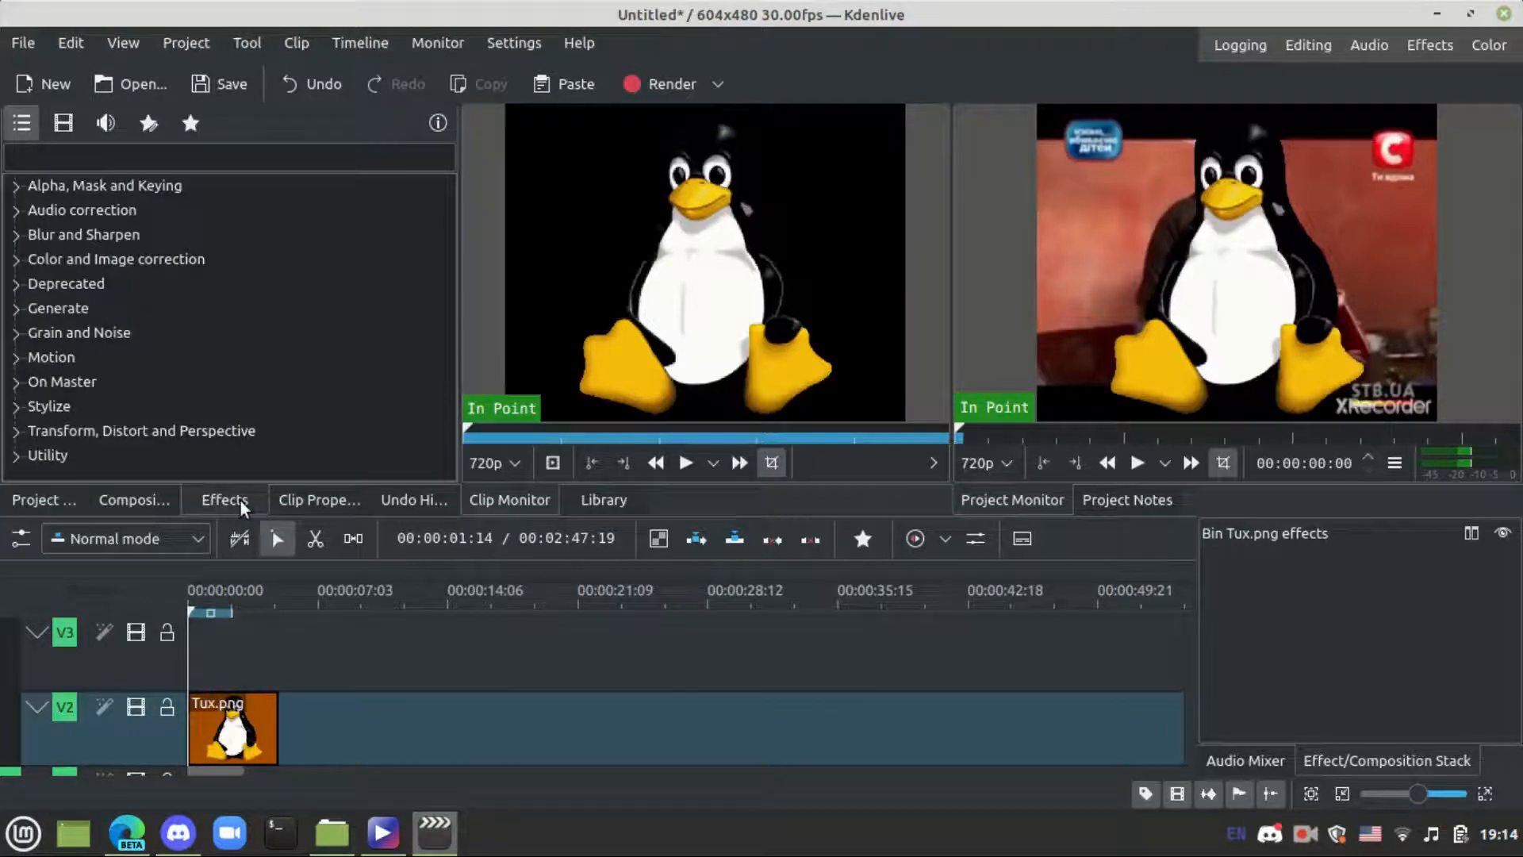
click(122, 157)
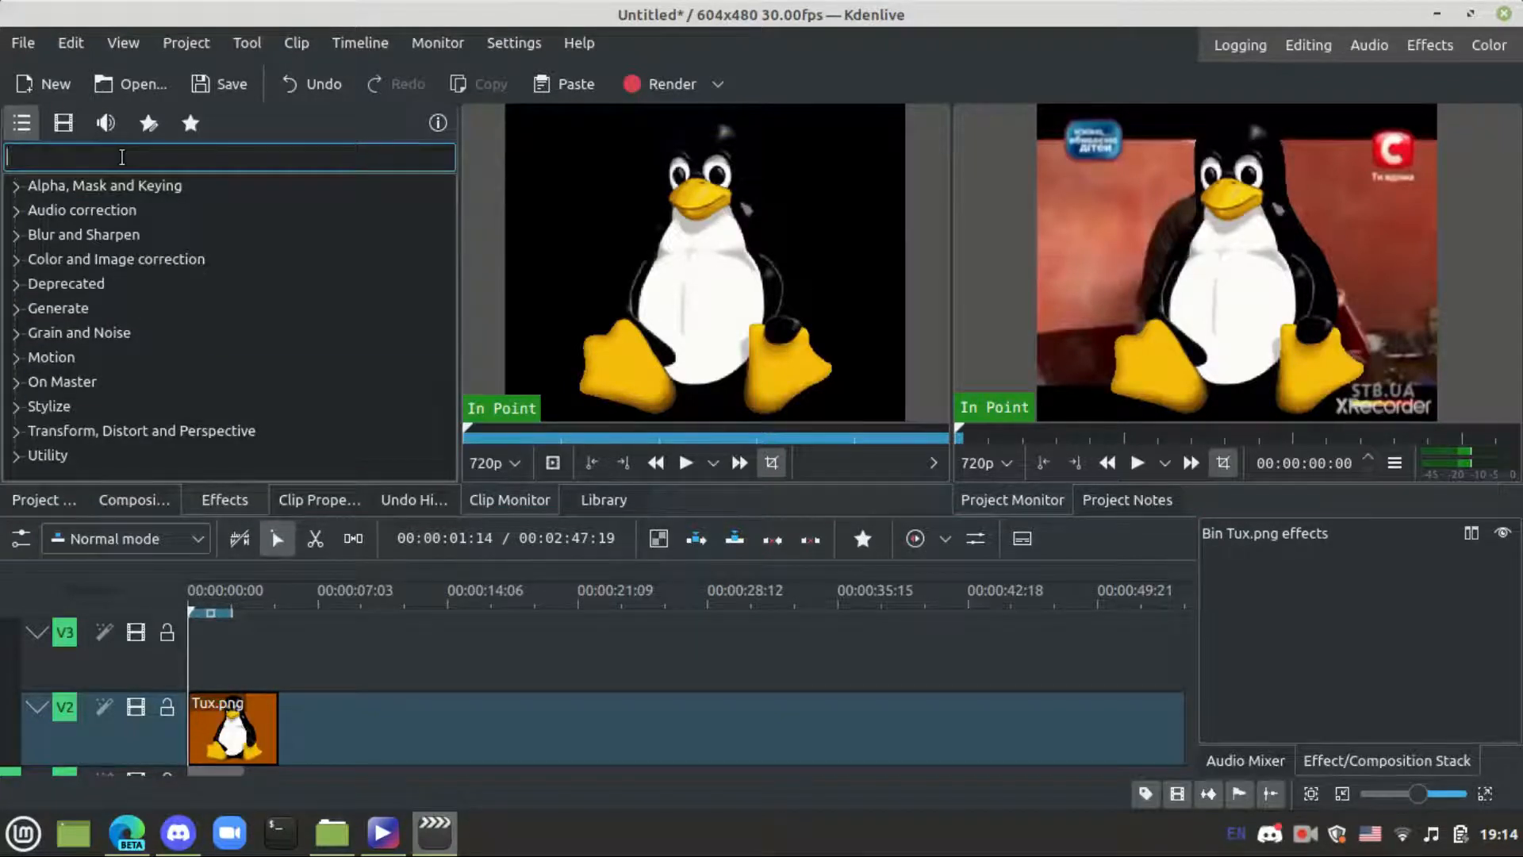
text(trans)
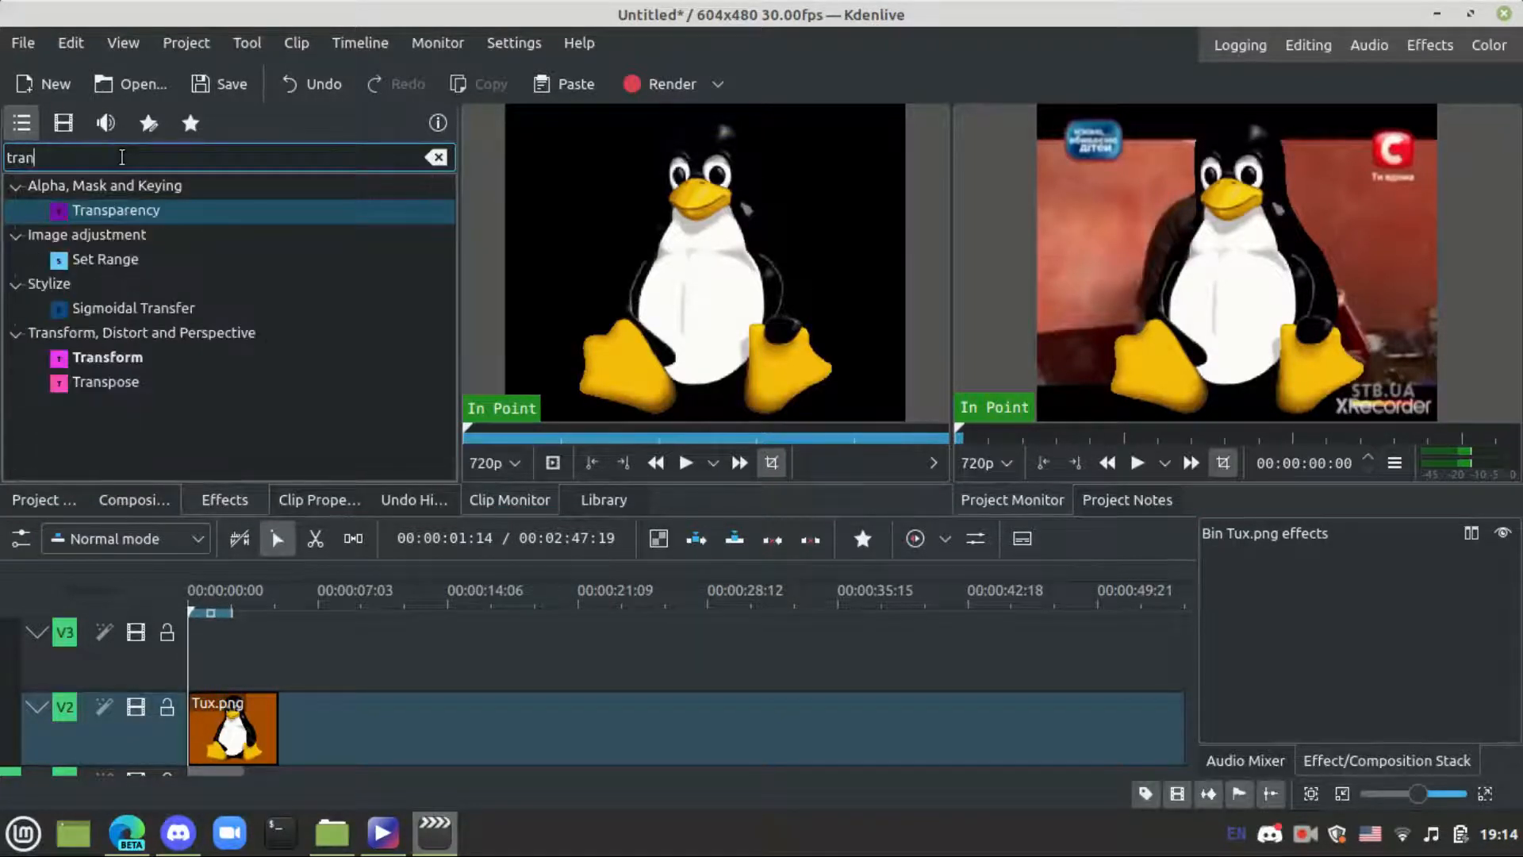
key(Down)
key(Down)
key(Down)
key(Up)
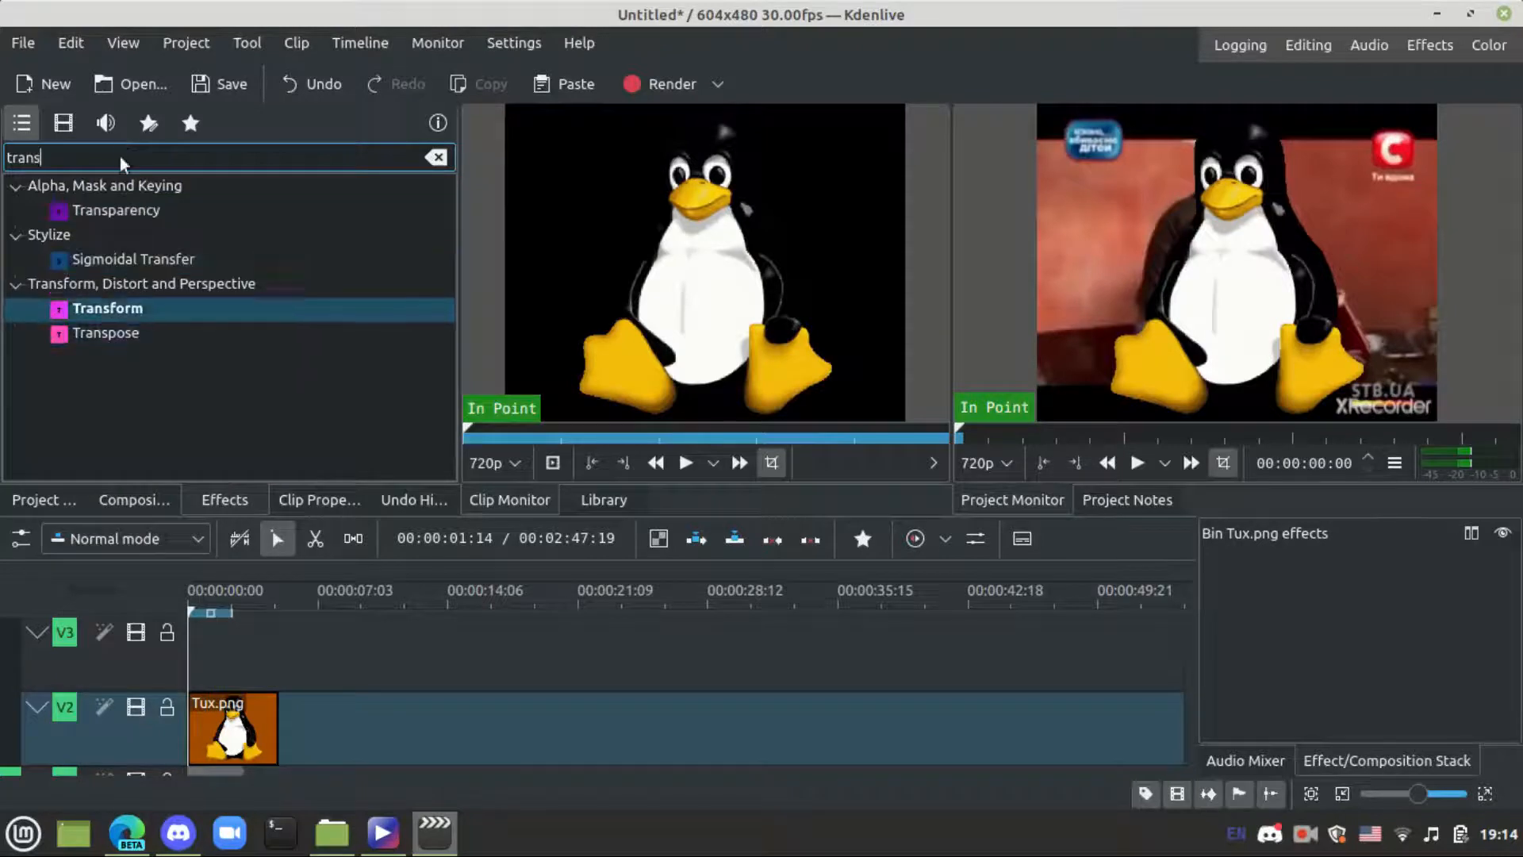
key(Return)
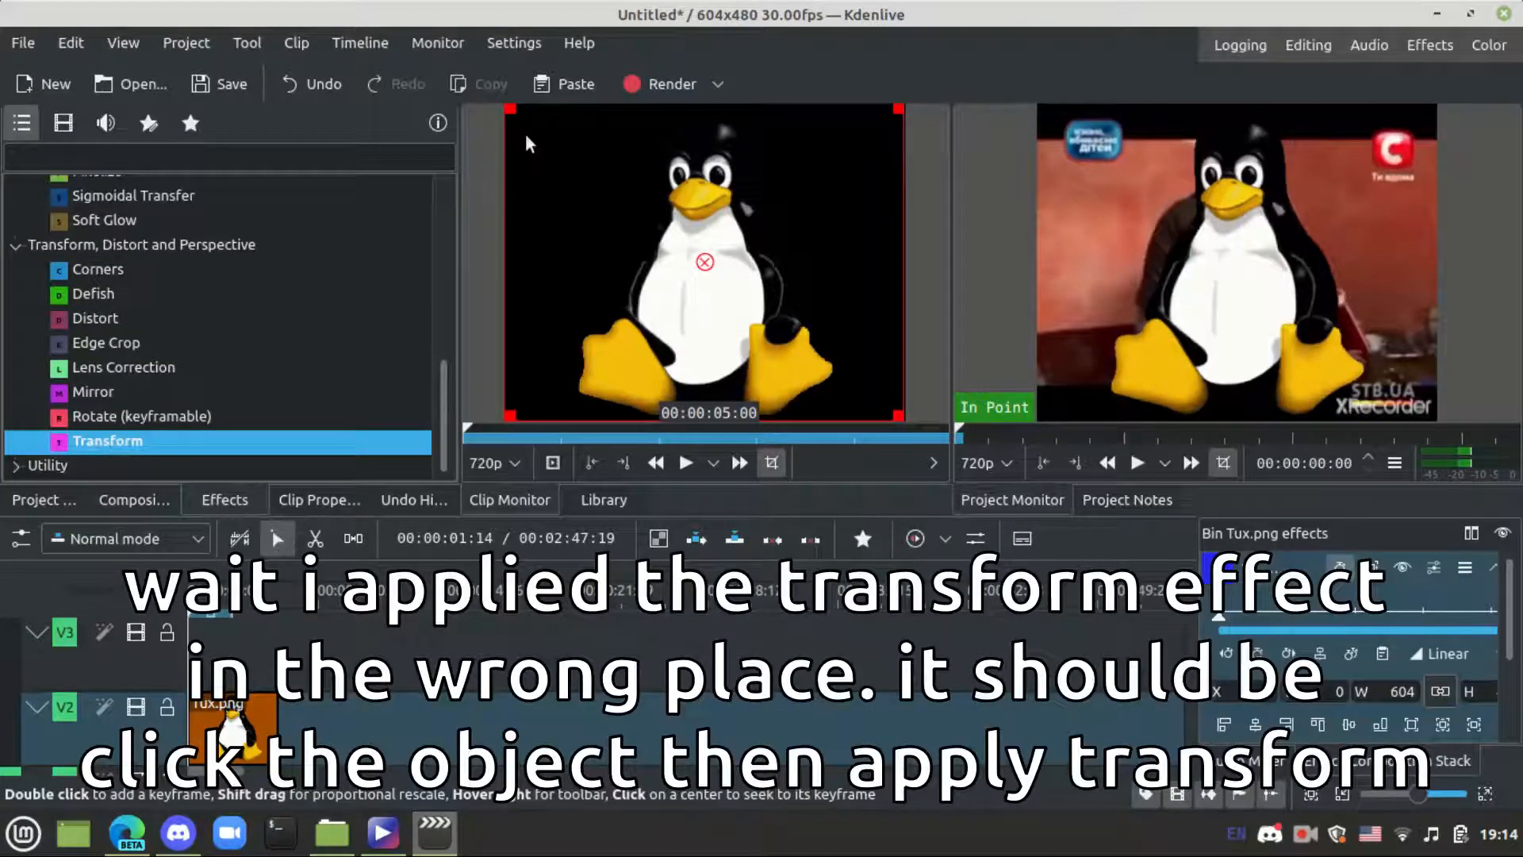
Play back the first second of the timeline to preview Tux.png over the video
click(1318, 259)
click(1141, 457)
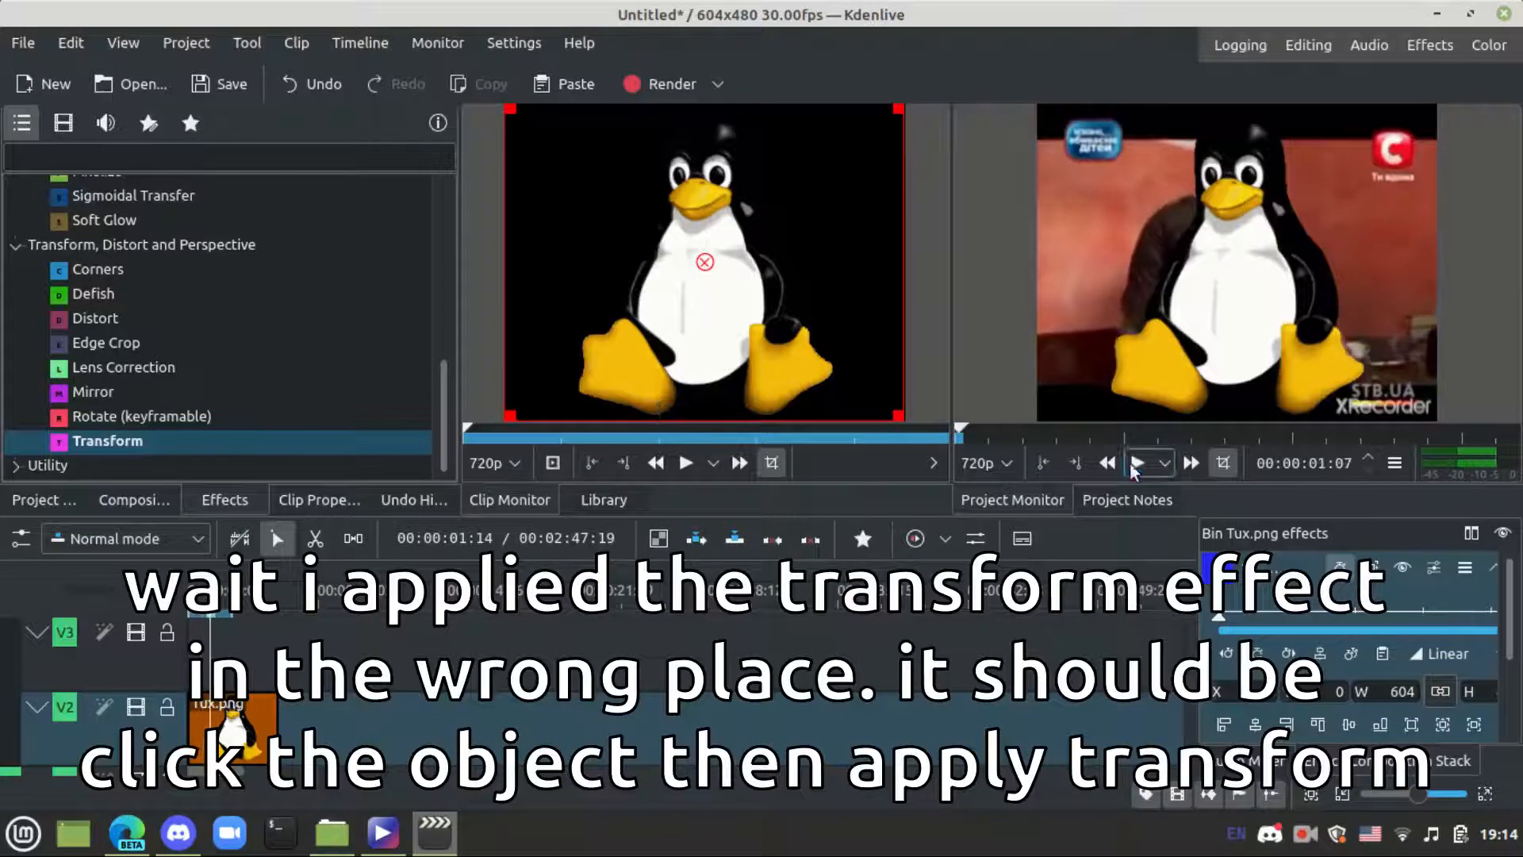
Look through the effects list for a motion effect, including a search for "move"
scroll(231, 309, up, 5)
scroll(232, 292, down, 5)
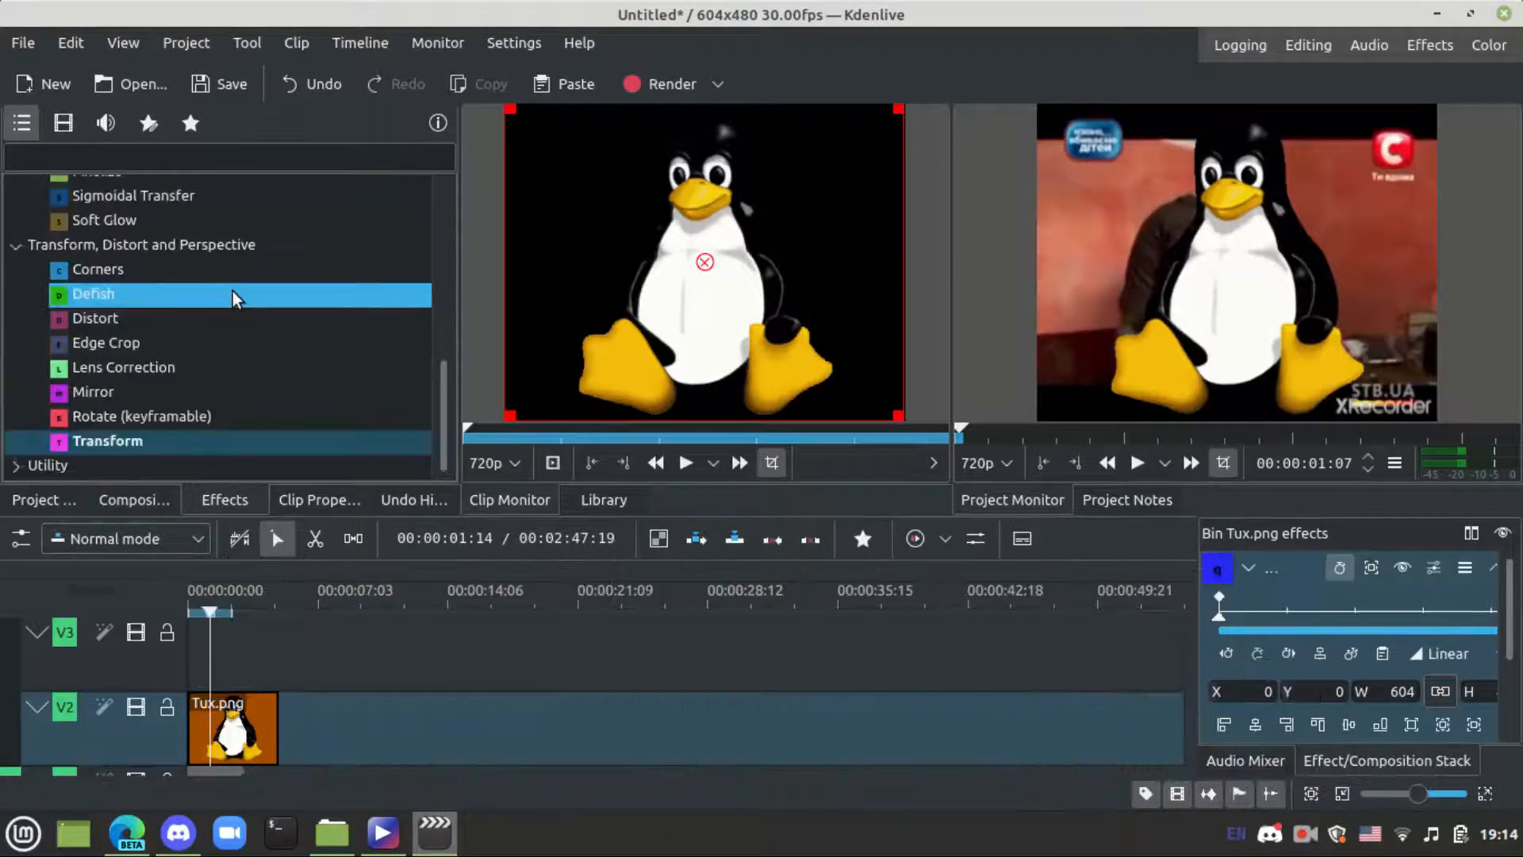
scroll(255, 435, up, 2)
click(238, 149)
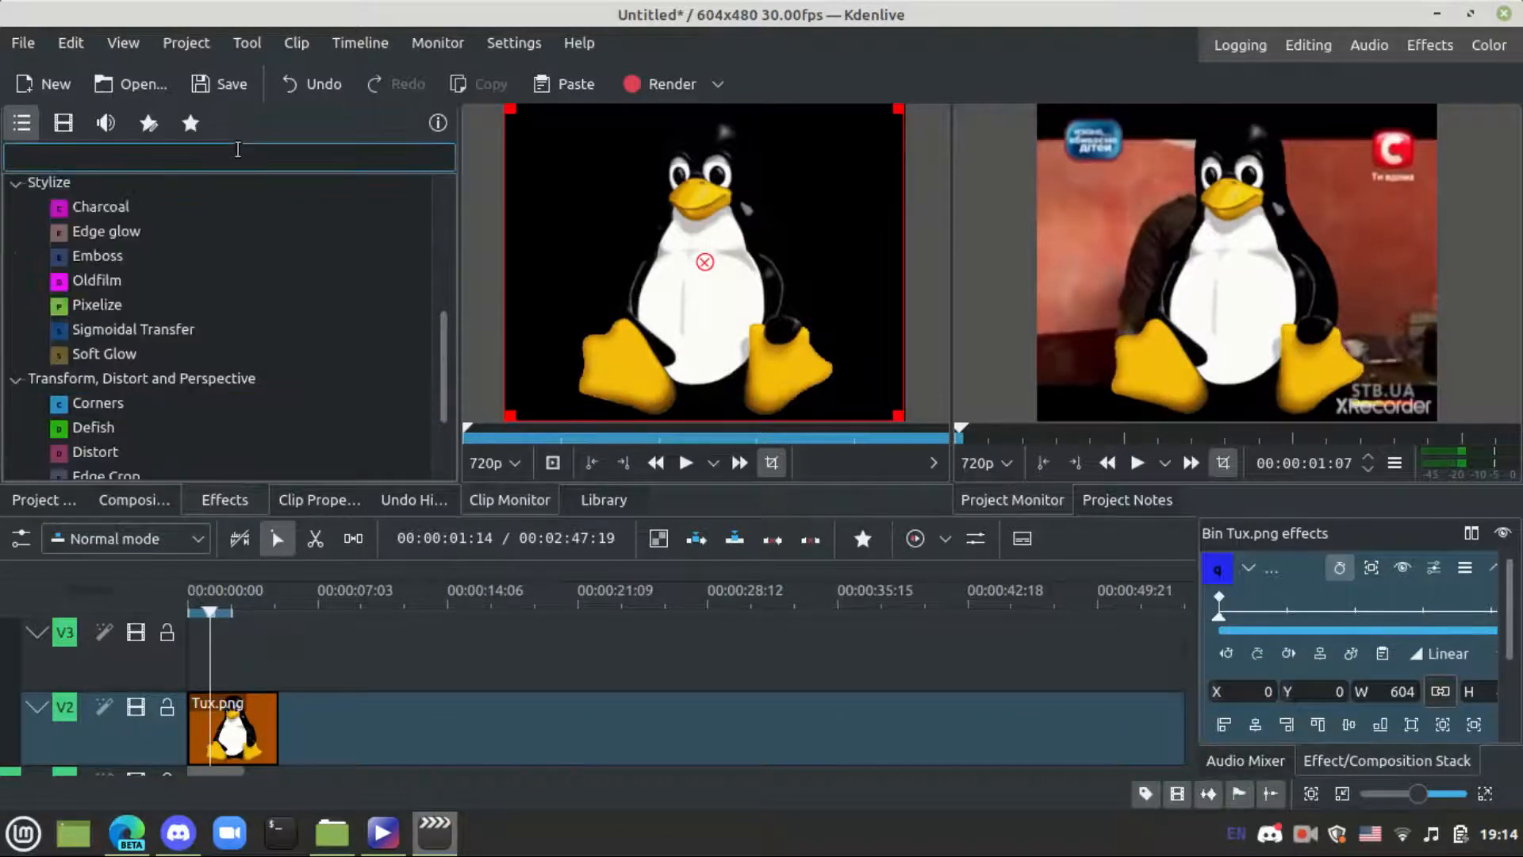
text(mov)
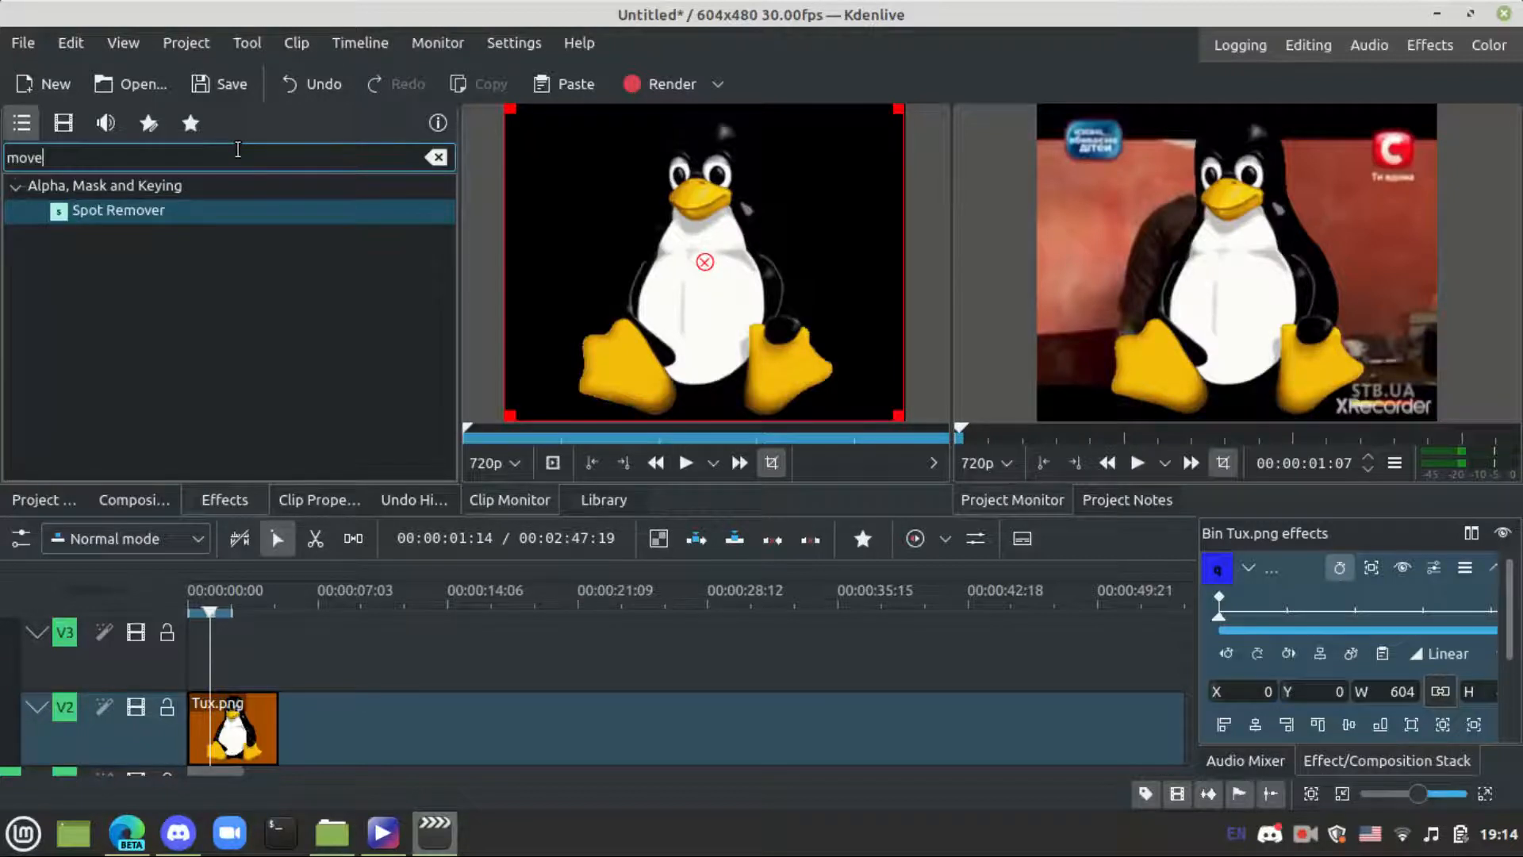
text(e)
key(BackSpace)
key(BackSpace)
key(BackSpace)
key(BackSpace)
scroll(168, 346, down, 15)
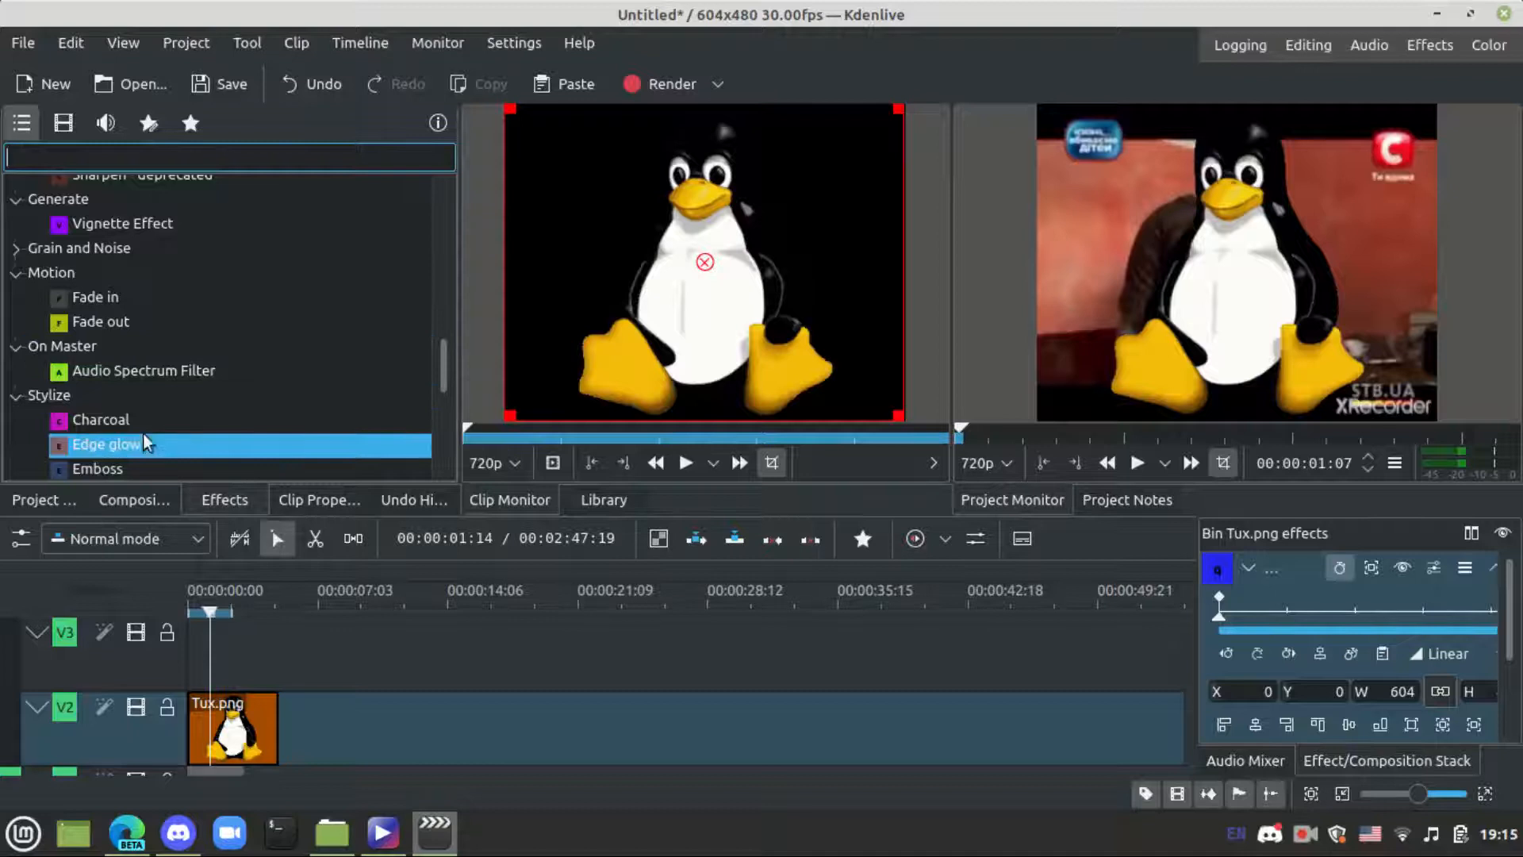
scroll(174, 413, down, 6)
scroll(174, 412, up, 2)
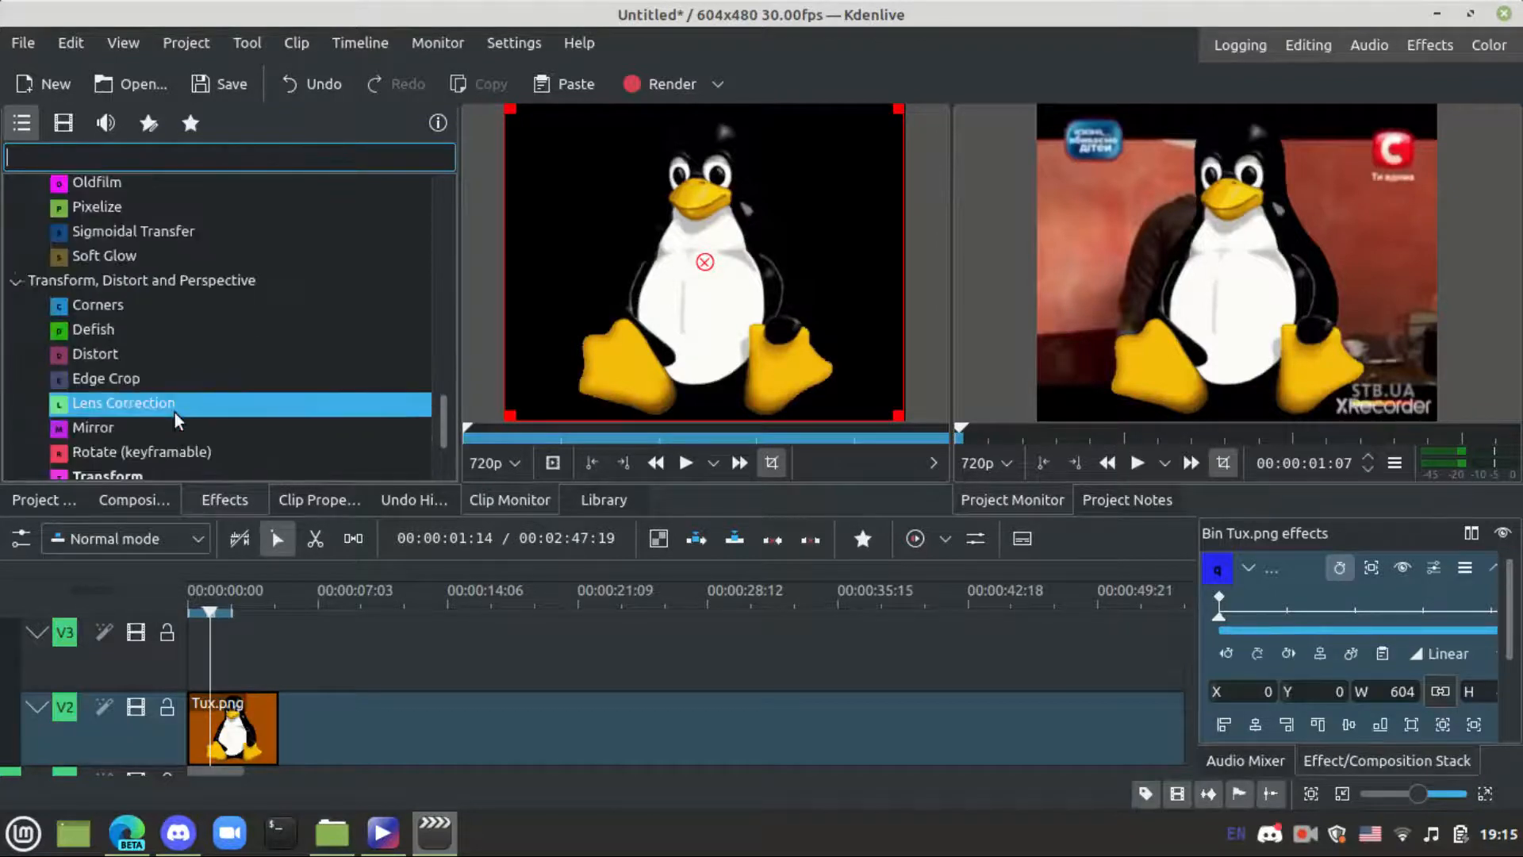
scroll(178, 411, down, 1)
scroll(202, 385, down, 1)
scroll(207, 379, up, 2)
scroll(206, 379, down, 2)
scroll(206, 379, up, 1)
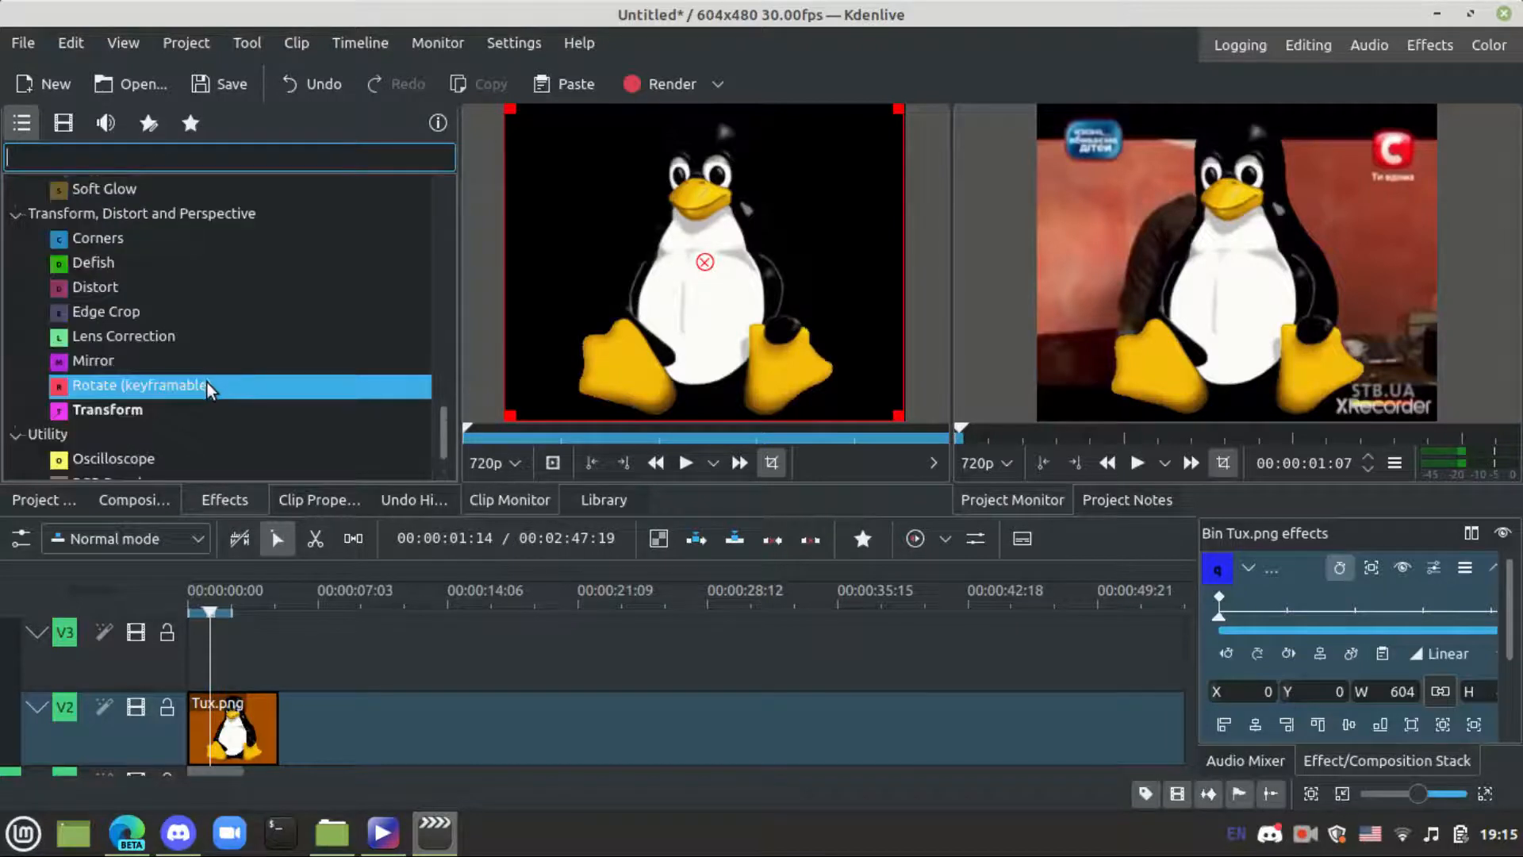
scroll(207, 383, down, 1)
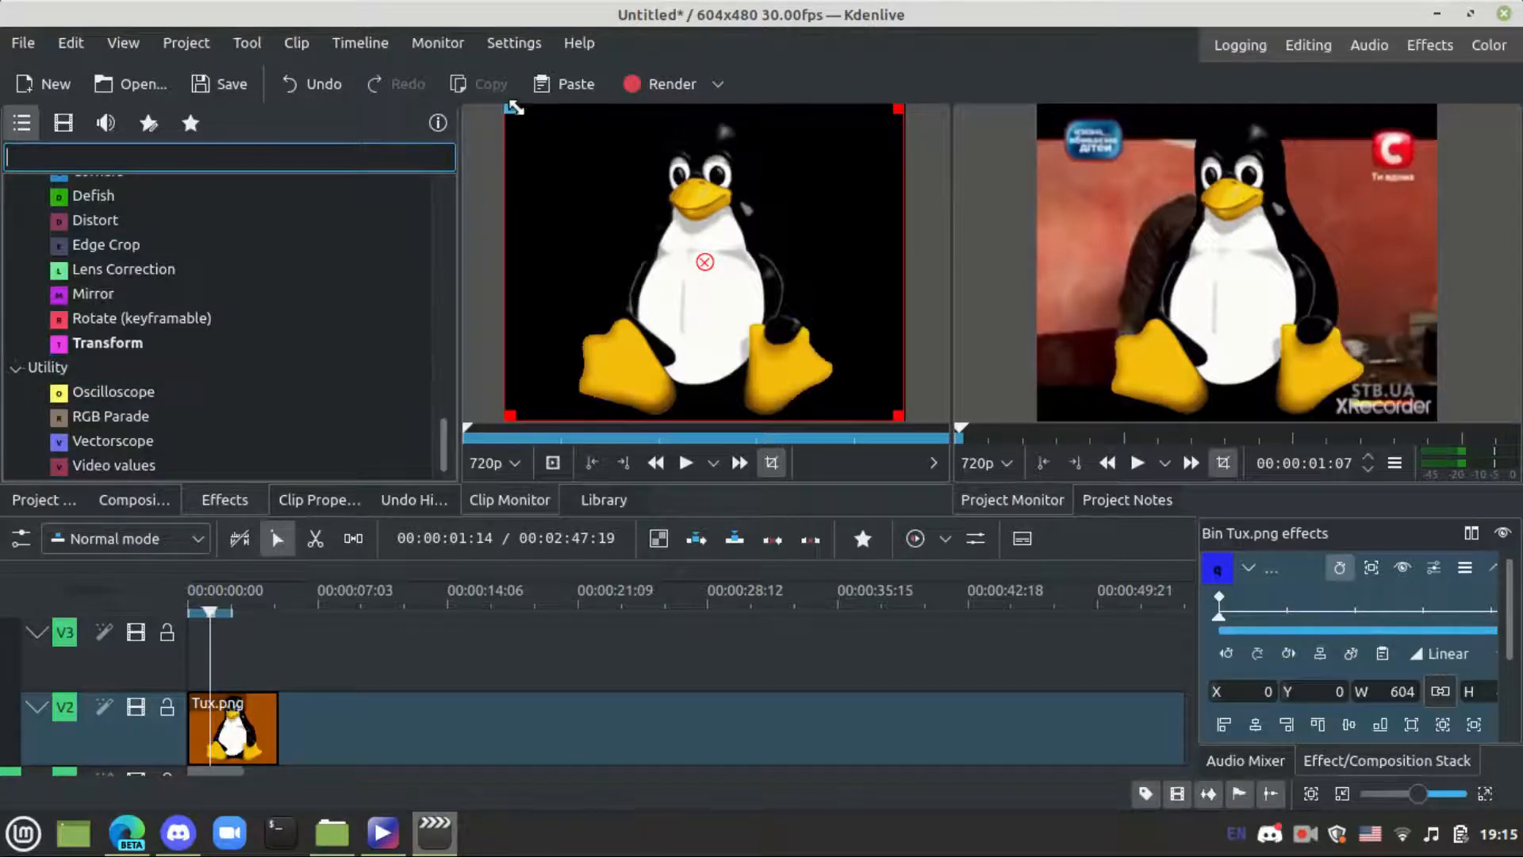
Apply the Transform effect to the Tux.png clip on track V2
click(239, 738)
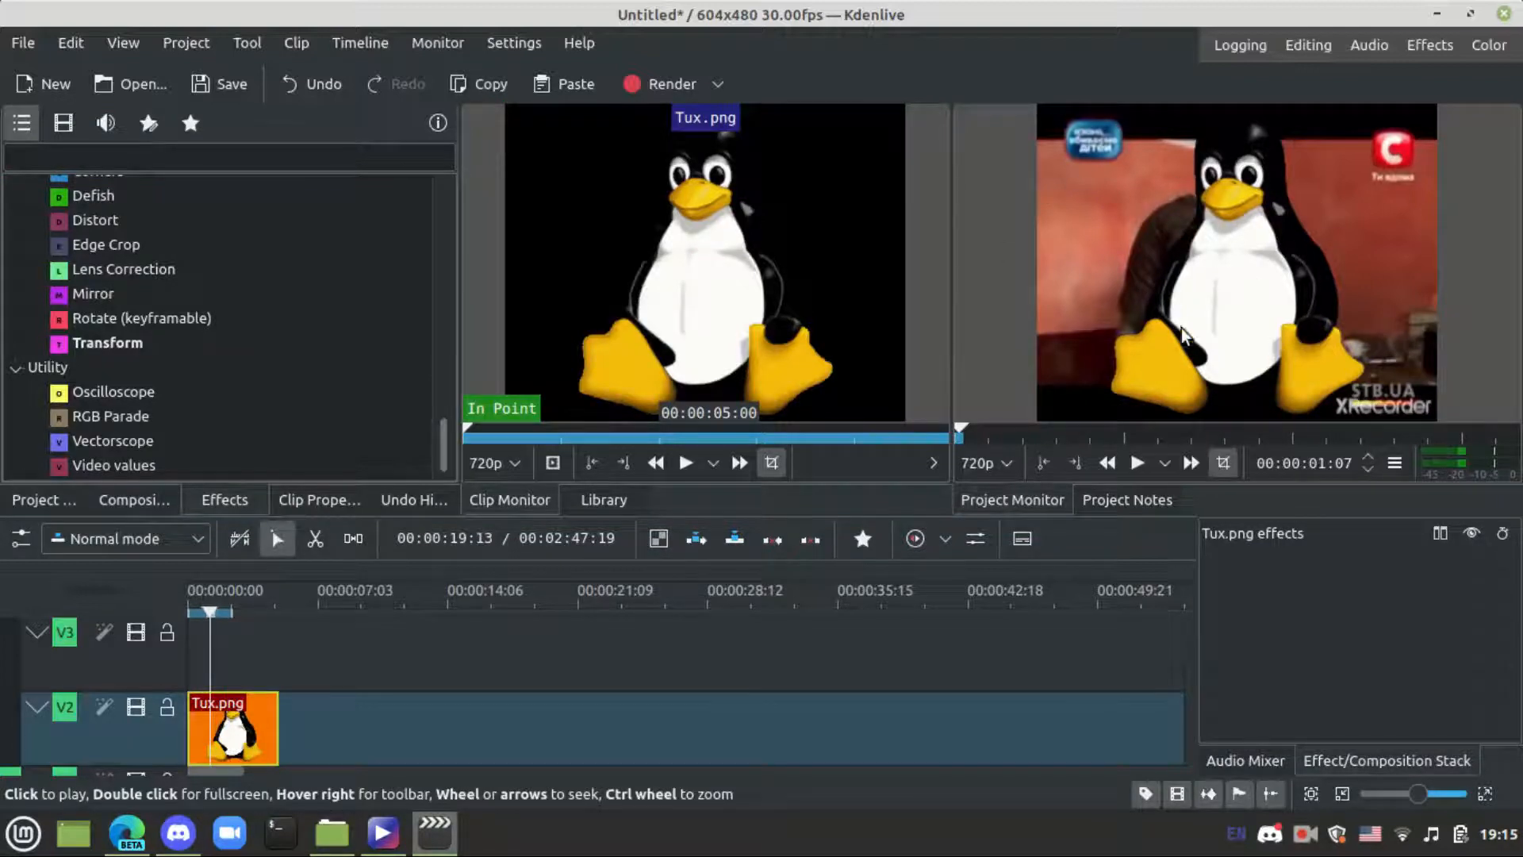
click(697, 244)
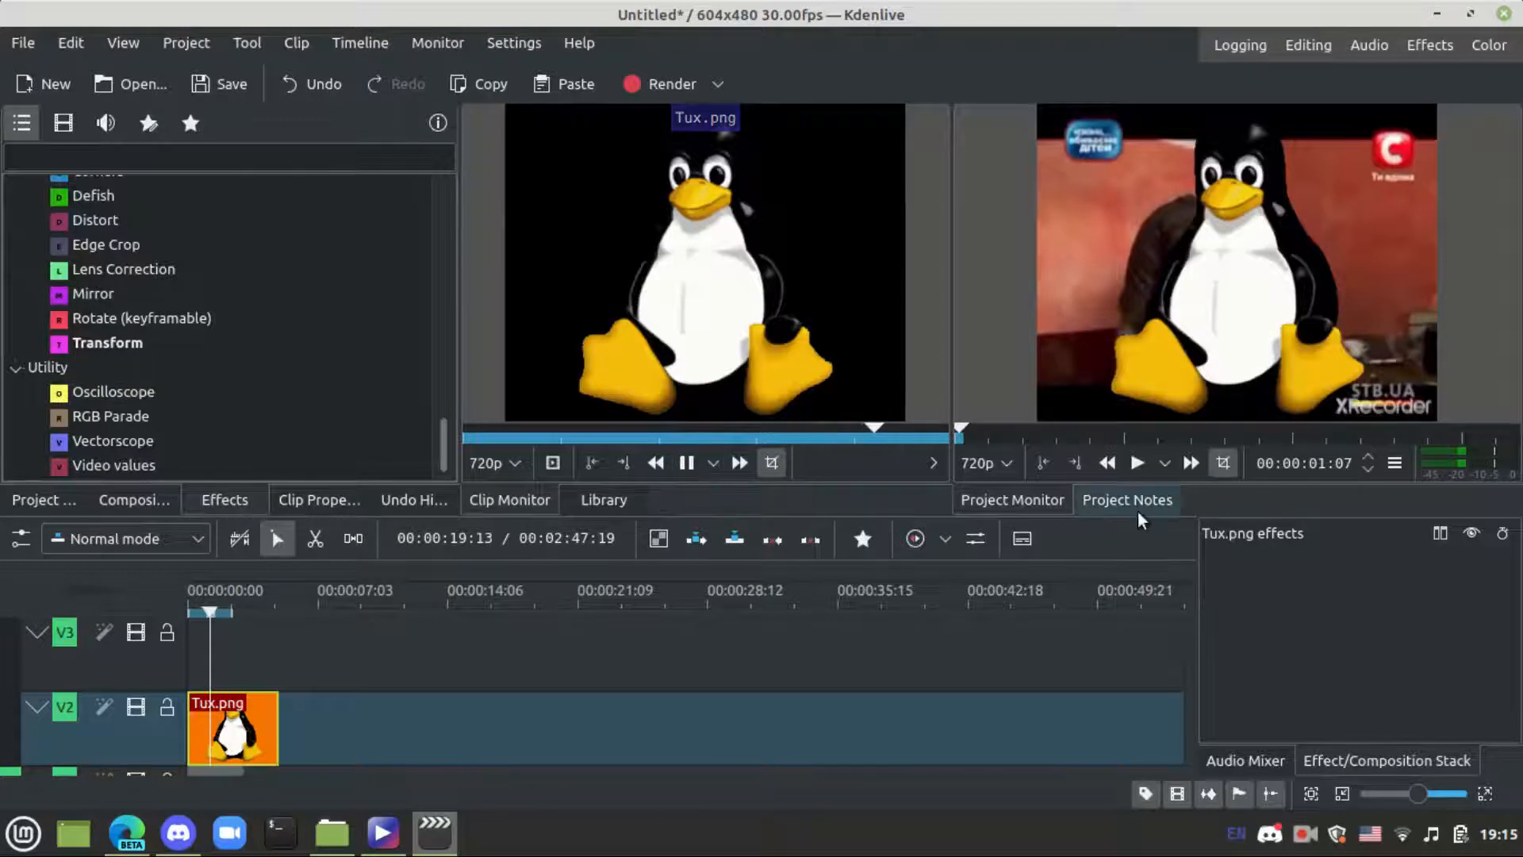
click(1315, 849)
click(1339, 751)
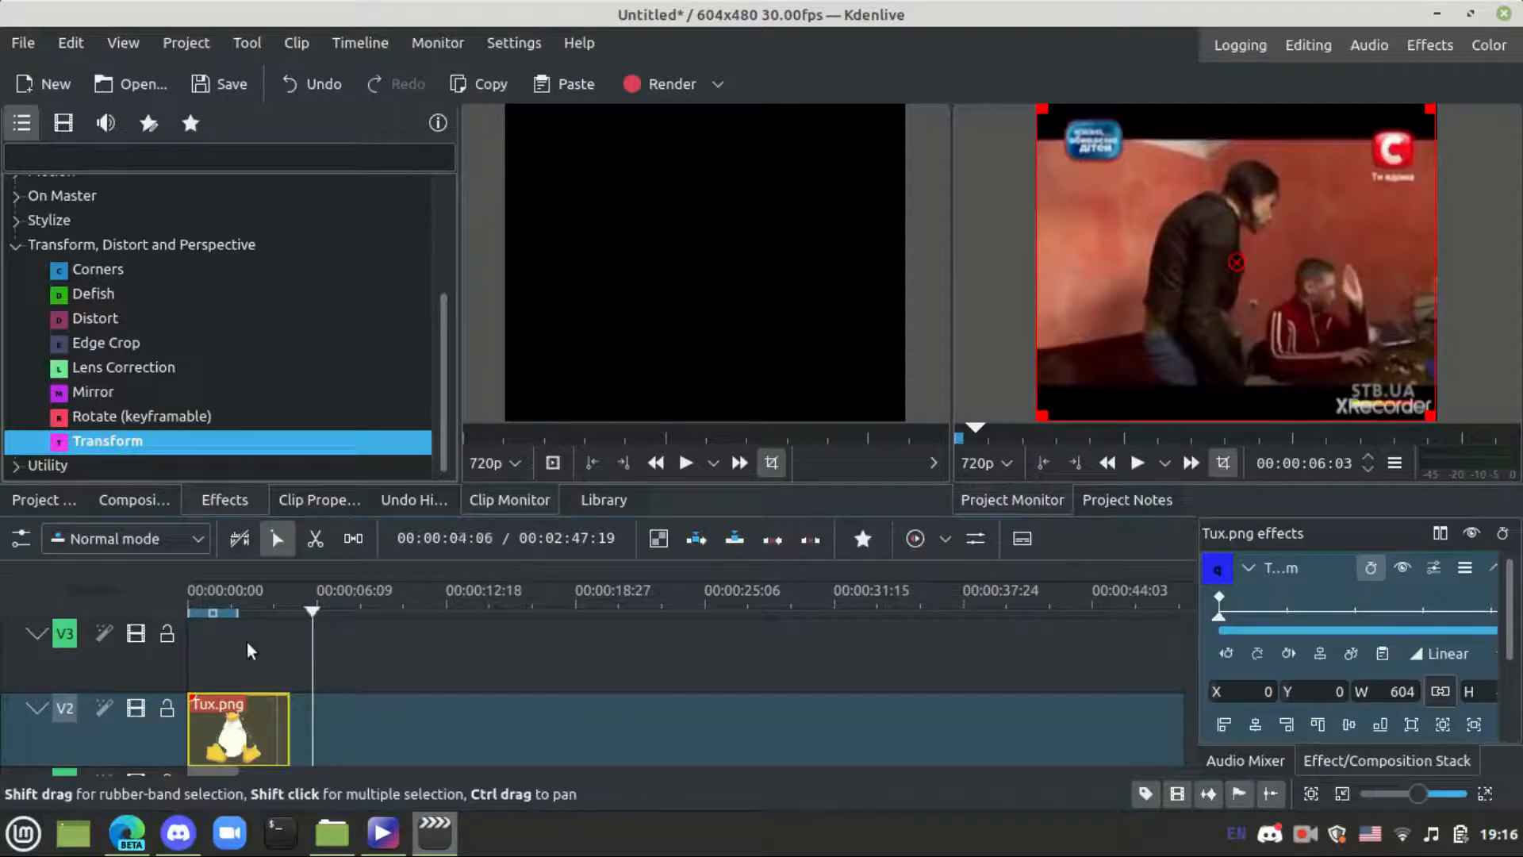
At the timeline start, tilt Tux.png slightly clockwise, shrink it to about 42.72% and position it over the standing person at X 170, Y 51
click(206, 602)
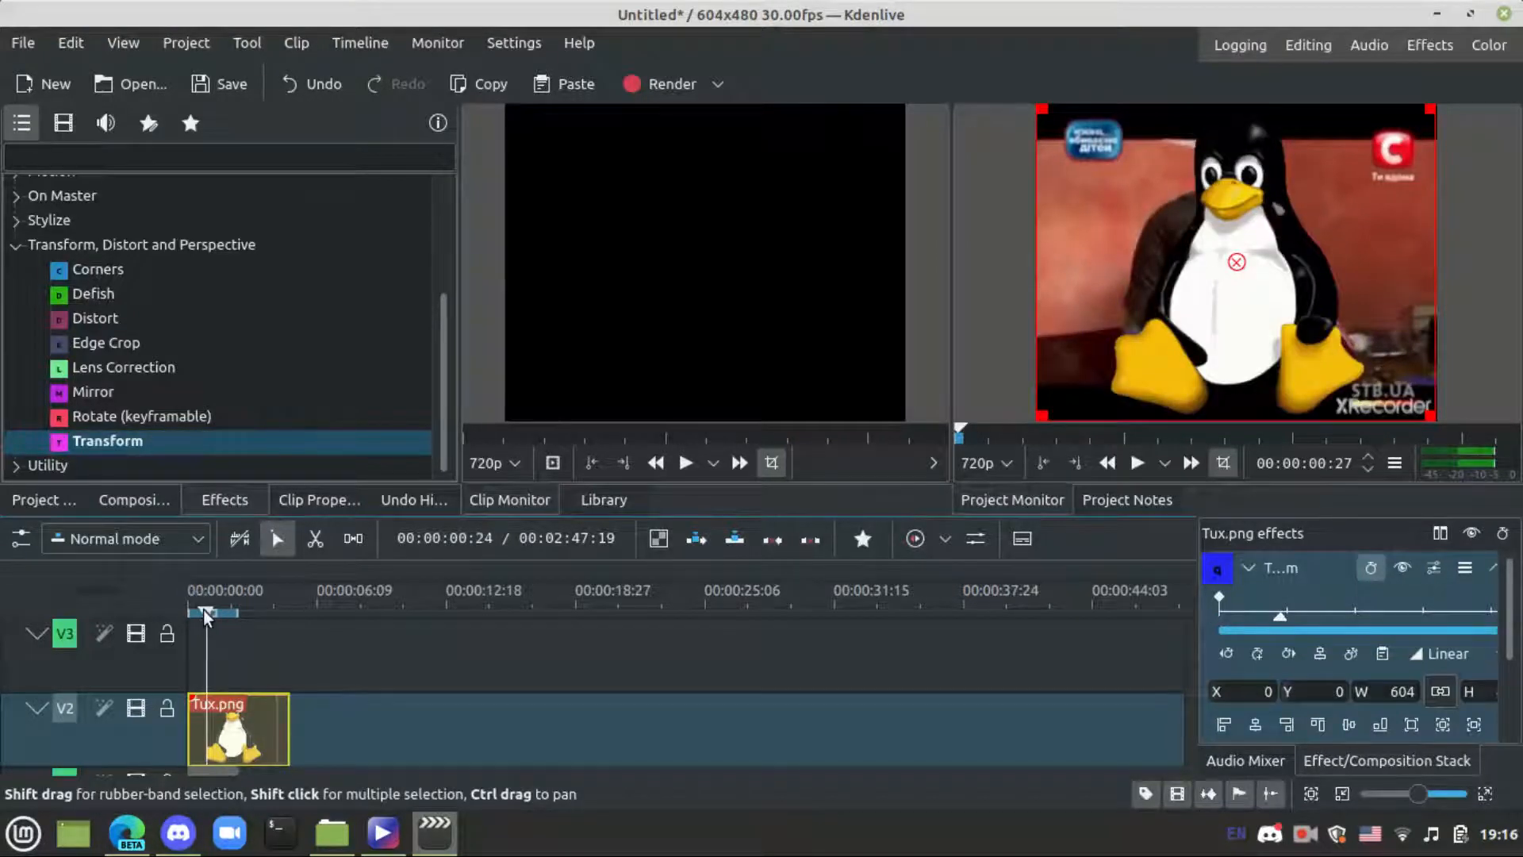
drag(202, 606, 167, 614)
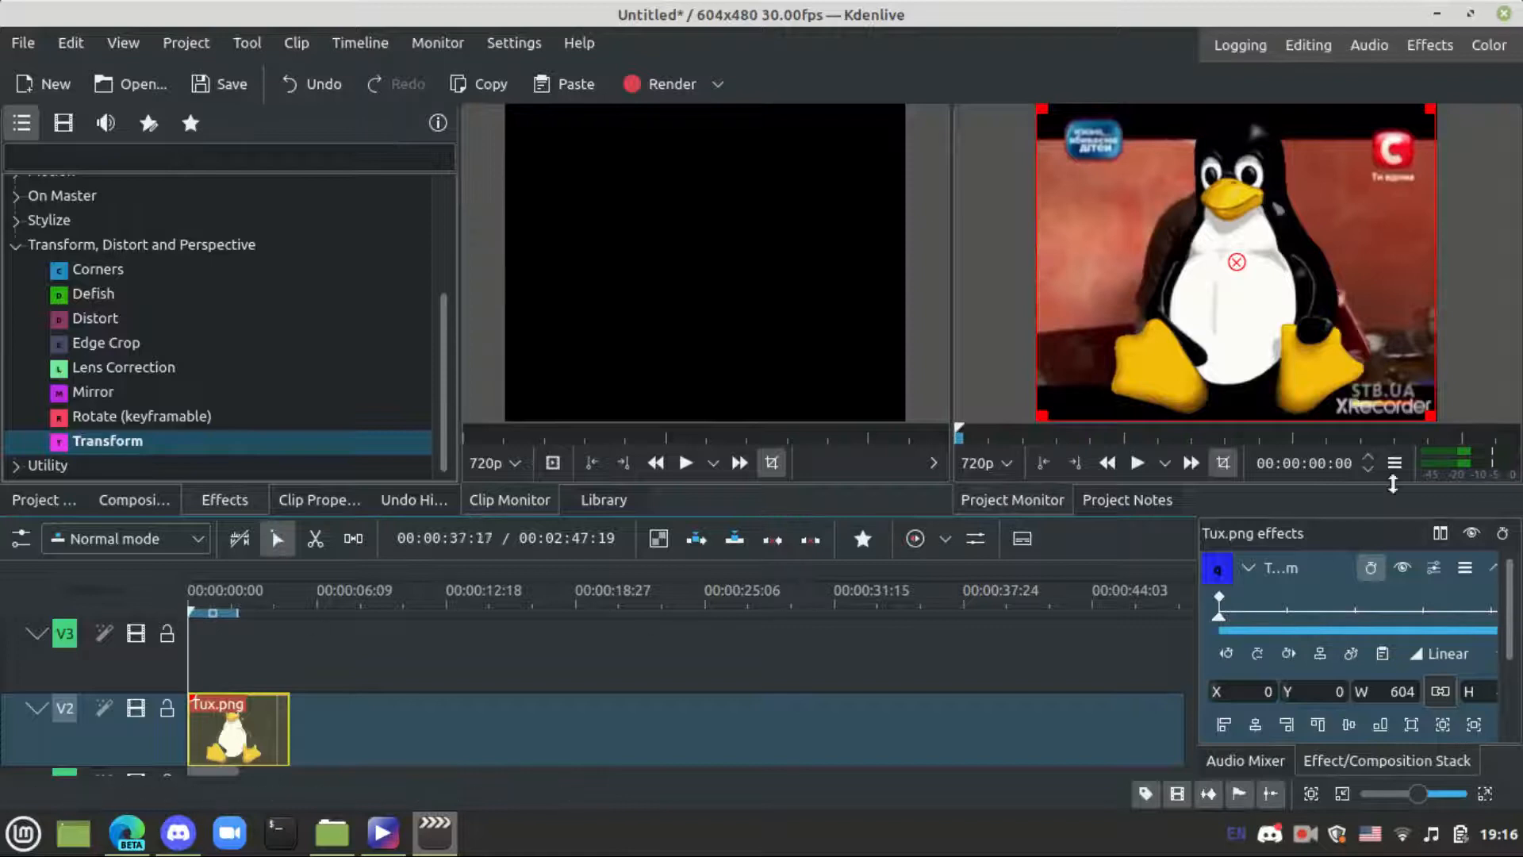
drag(1042, 109, 1214, 219)
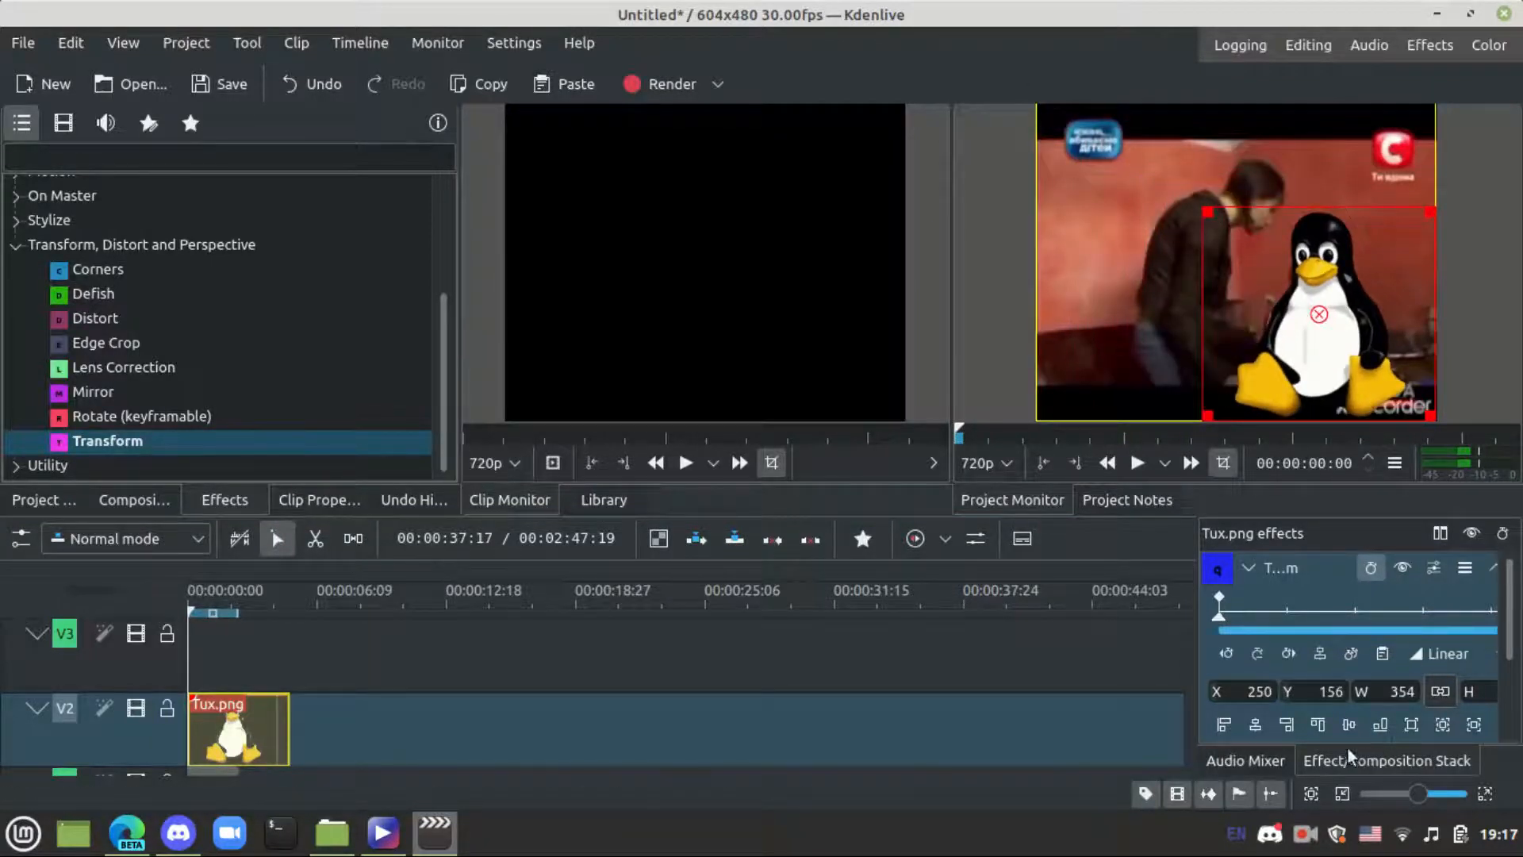
scroll(1338, 662, down, 3)
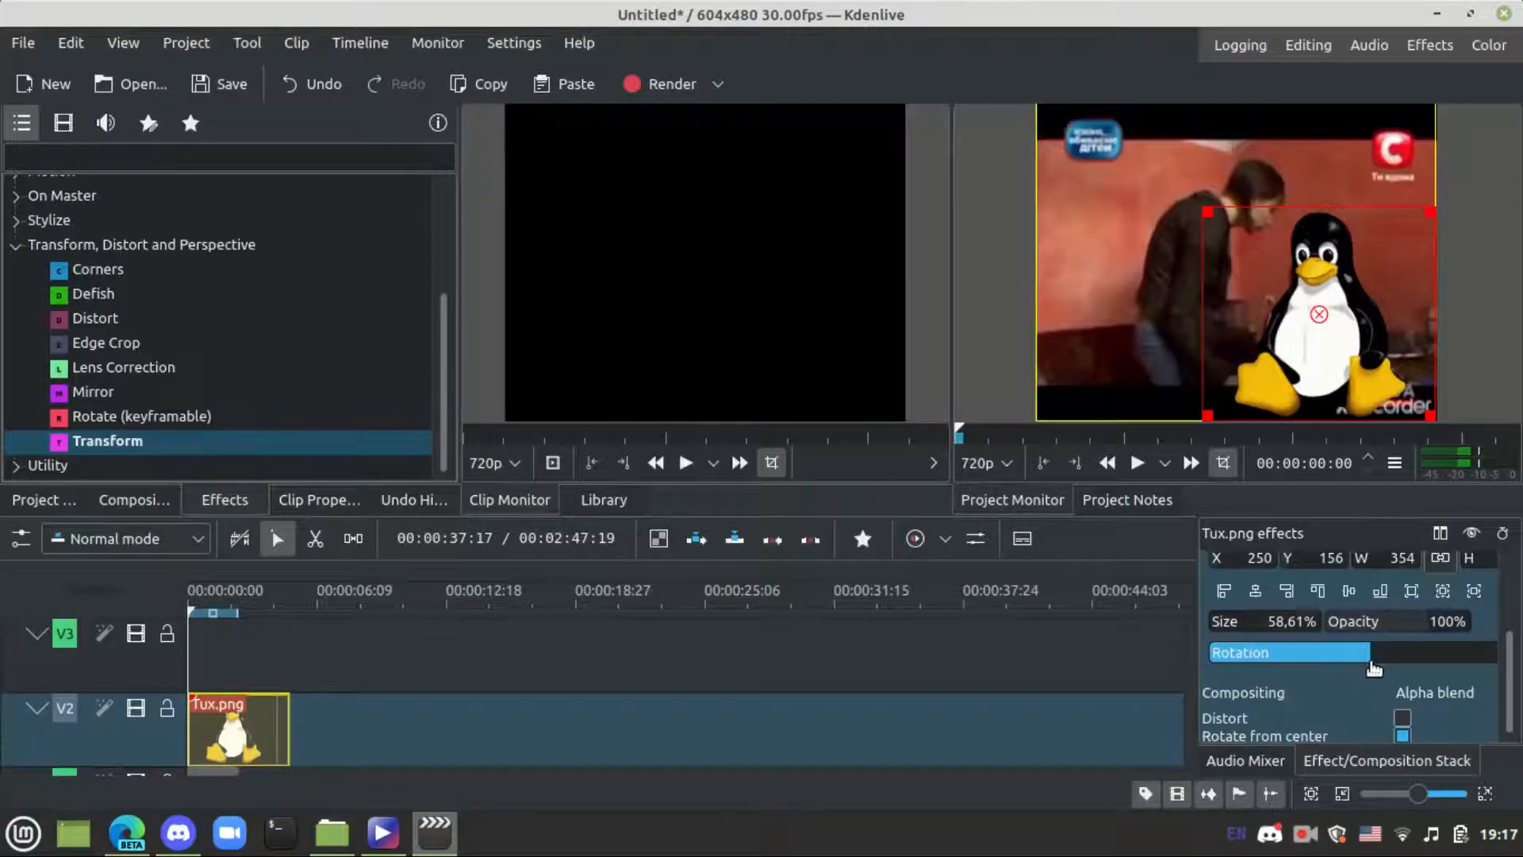
drag(1374, 669, 1378, 669)
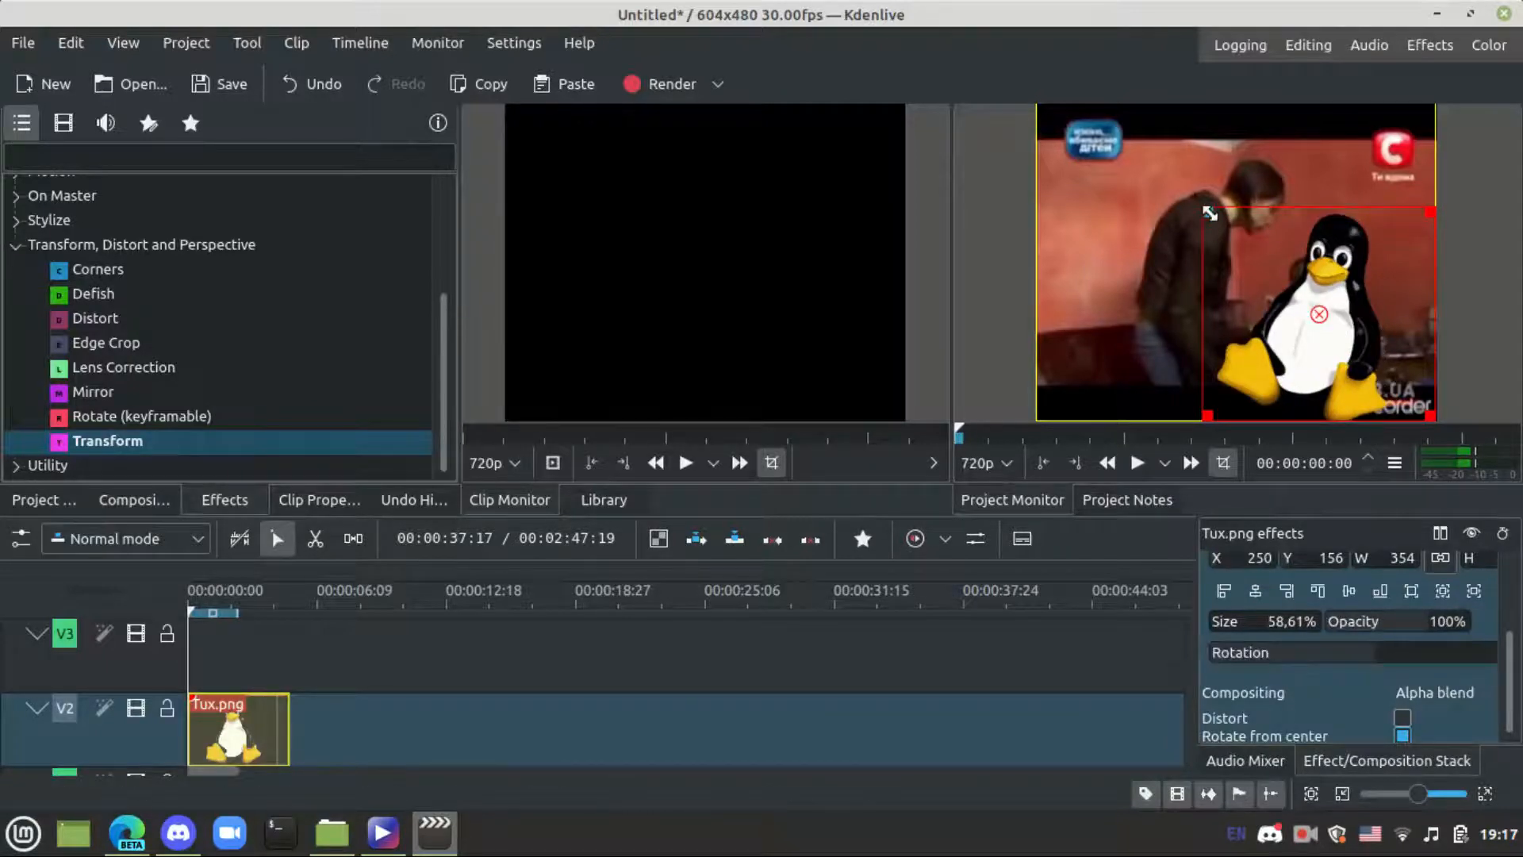
drag(1208, 211, 1271, 260)
drag(1351, 336, 1233, 216)
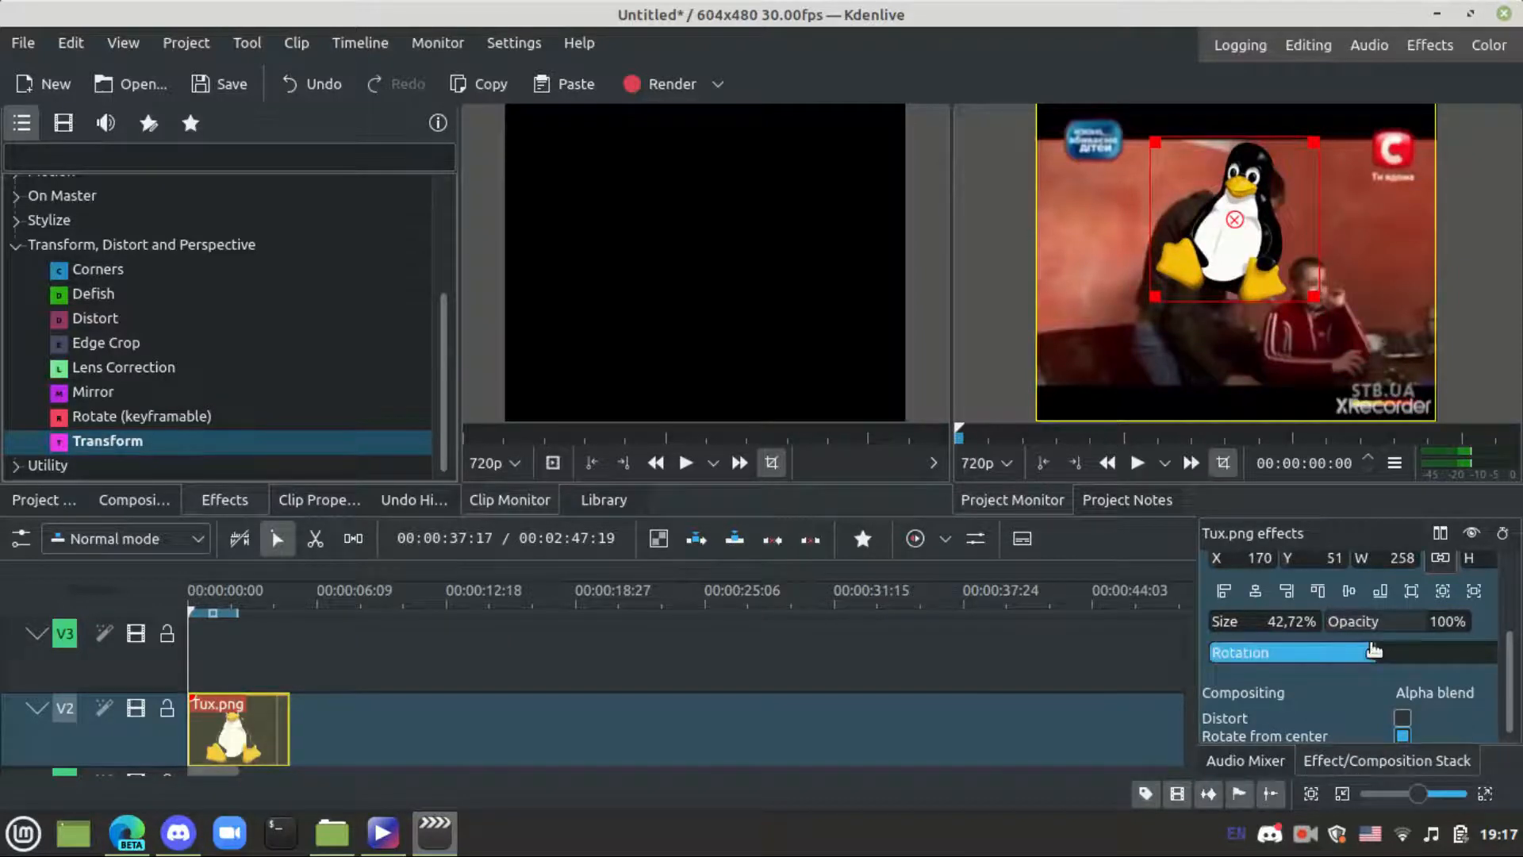
Fine-tune Tux.png over the standing person's head, moving it to X 174, Y 34 and tilting it clockwise to match the leaning head
drag(1364, 655, 1370, 655)
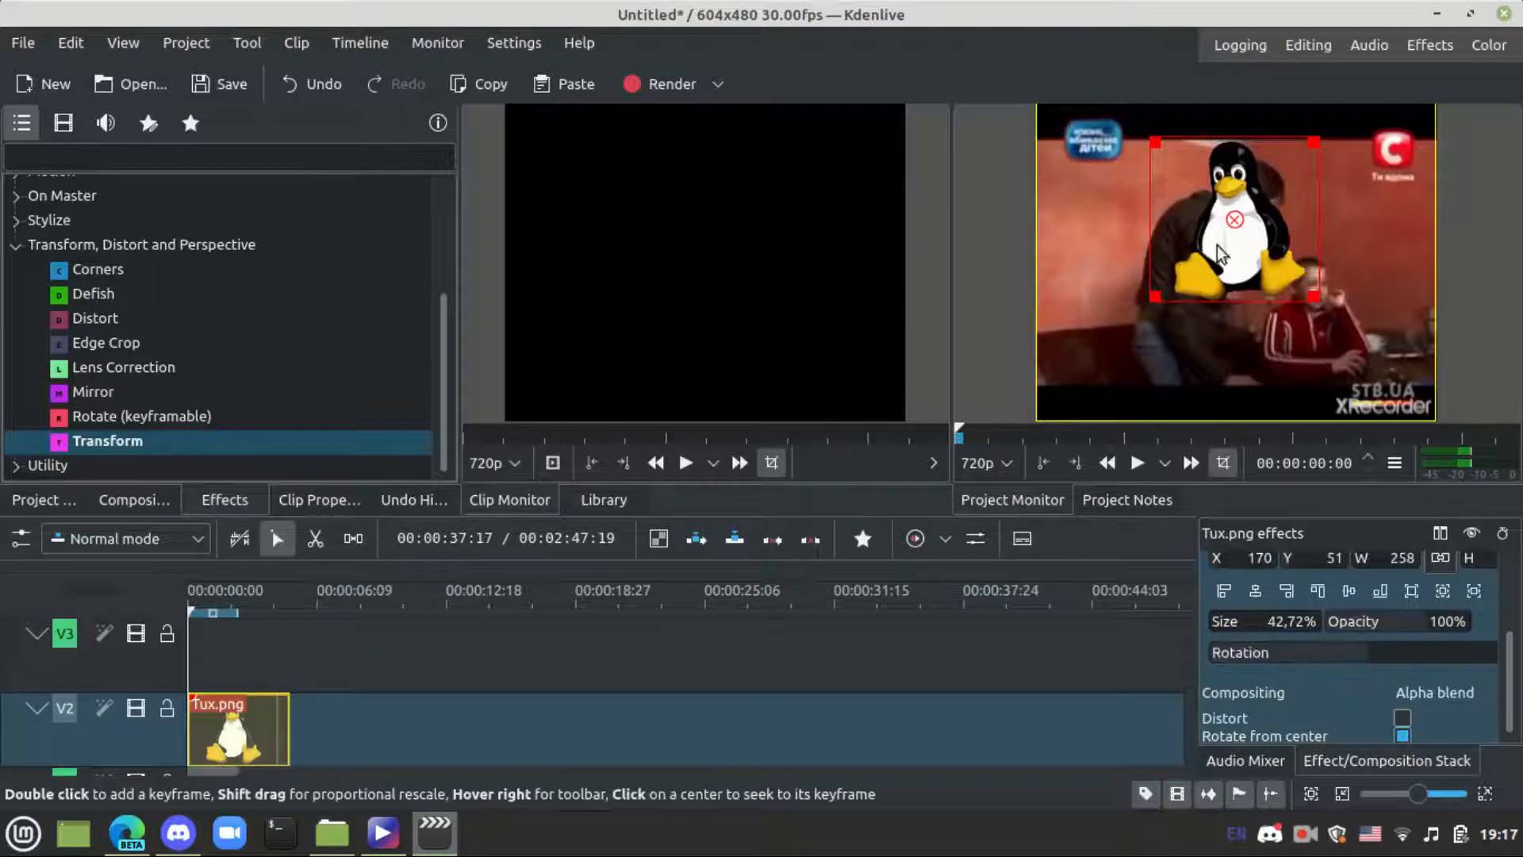
drag(1234, 219, 1236, 208)
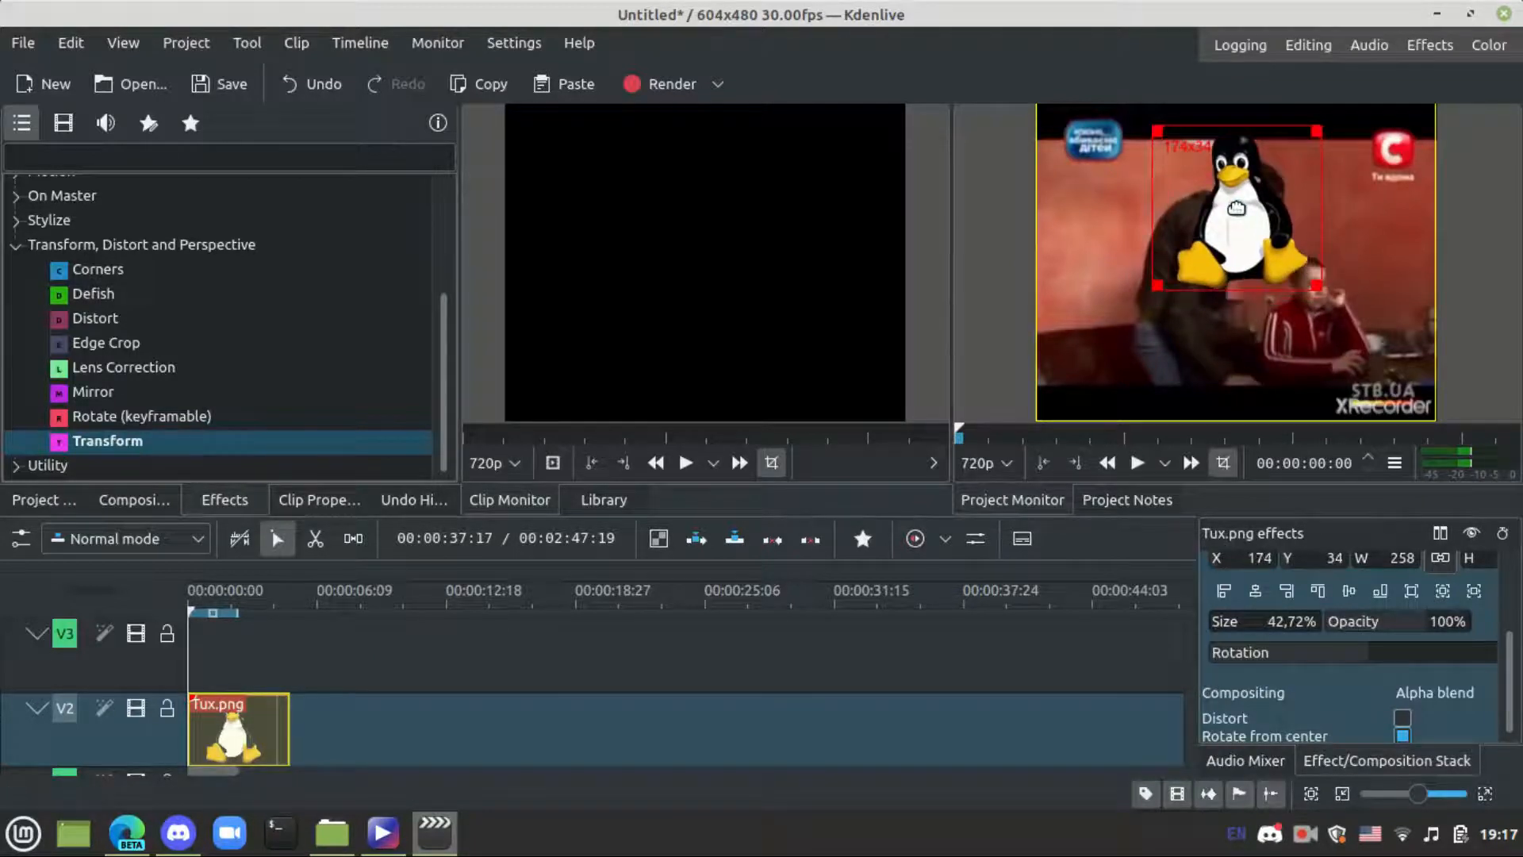
drag(1386, 662, 1387, 662)
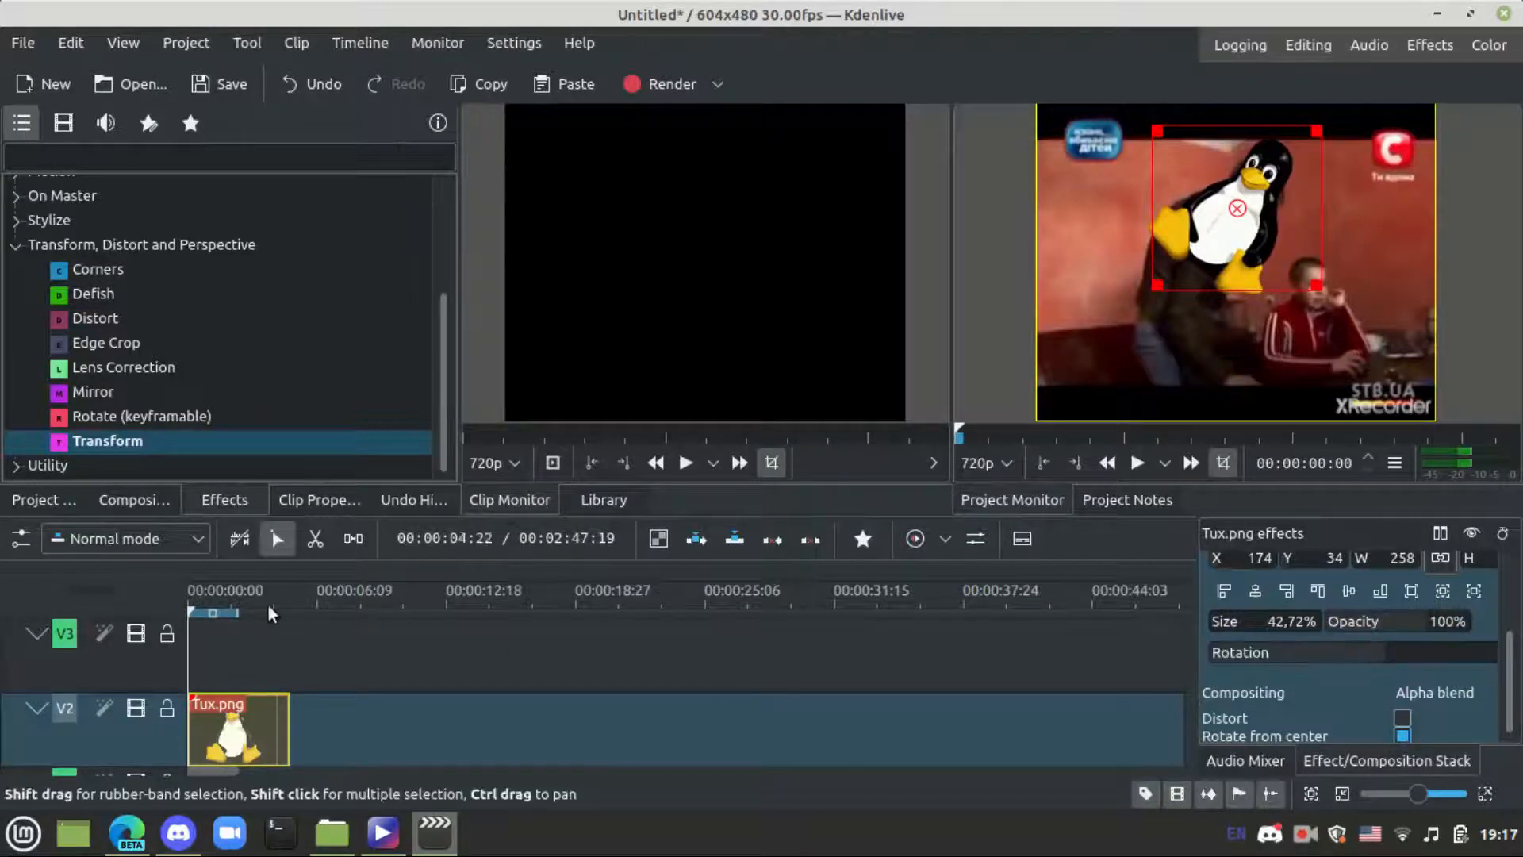
Place windows_8_logo.jpg at the start of track V3
click(41, 501)
drag(249, 278, 192, 655)
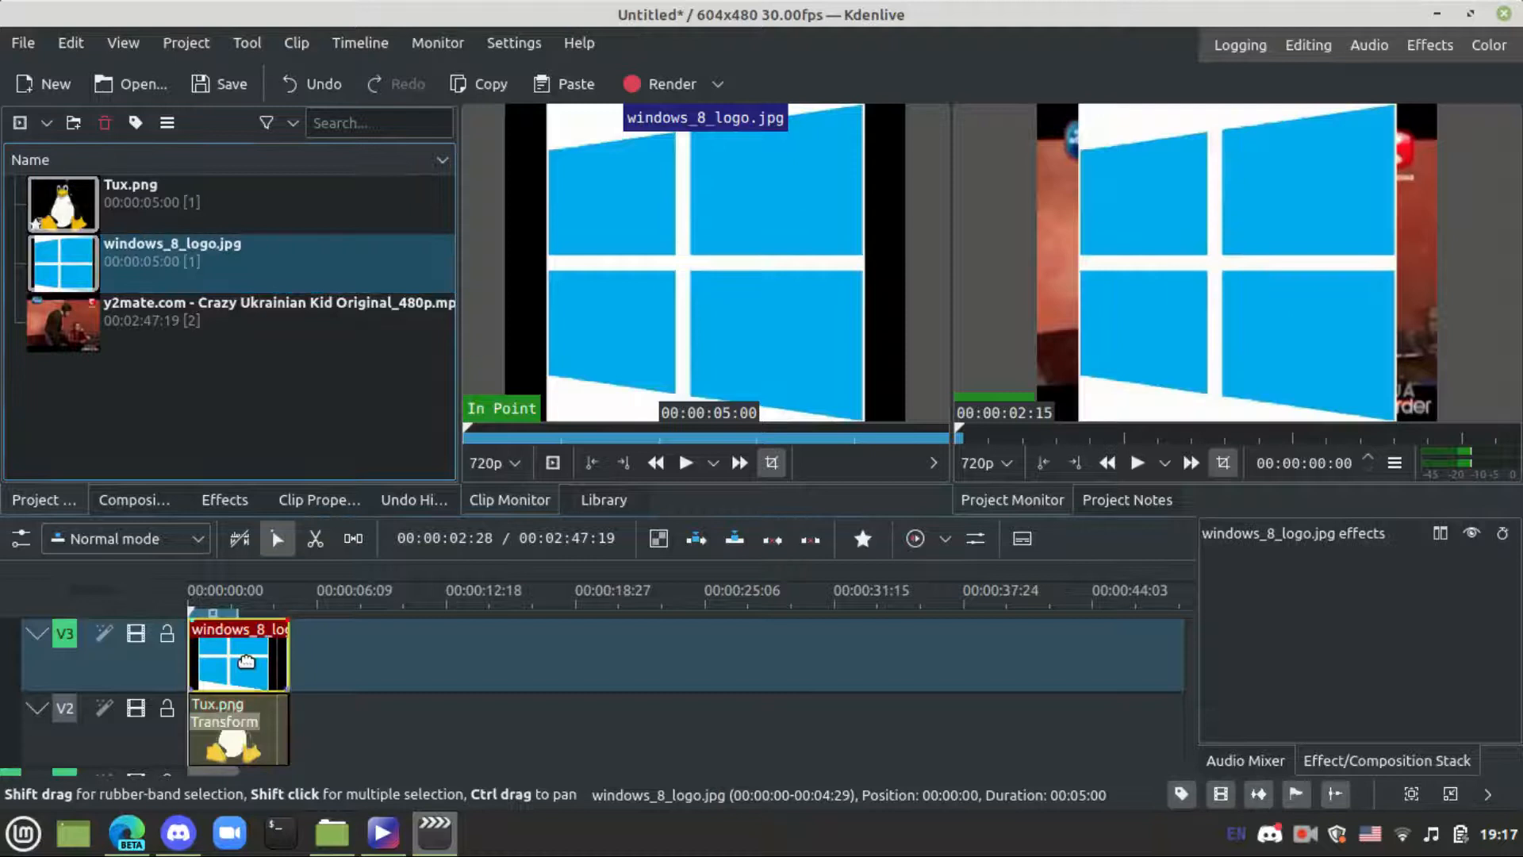
Apply the Transform effect to the windows_8_logo.jpg clip and shrink it to width 127 over the seated boy's face at X 354, Y 226
click(227, 505)
double_click(169, 449)
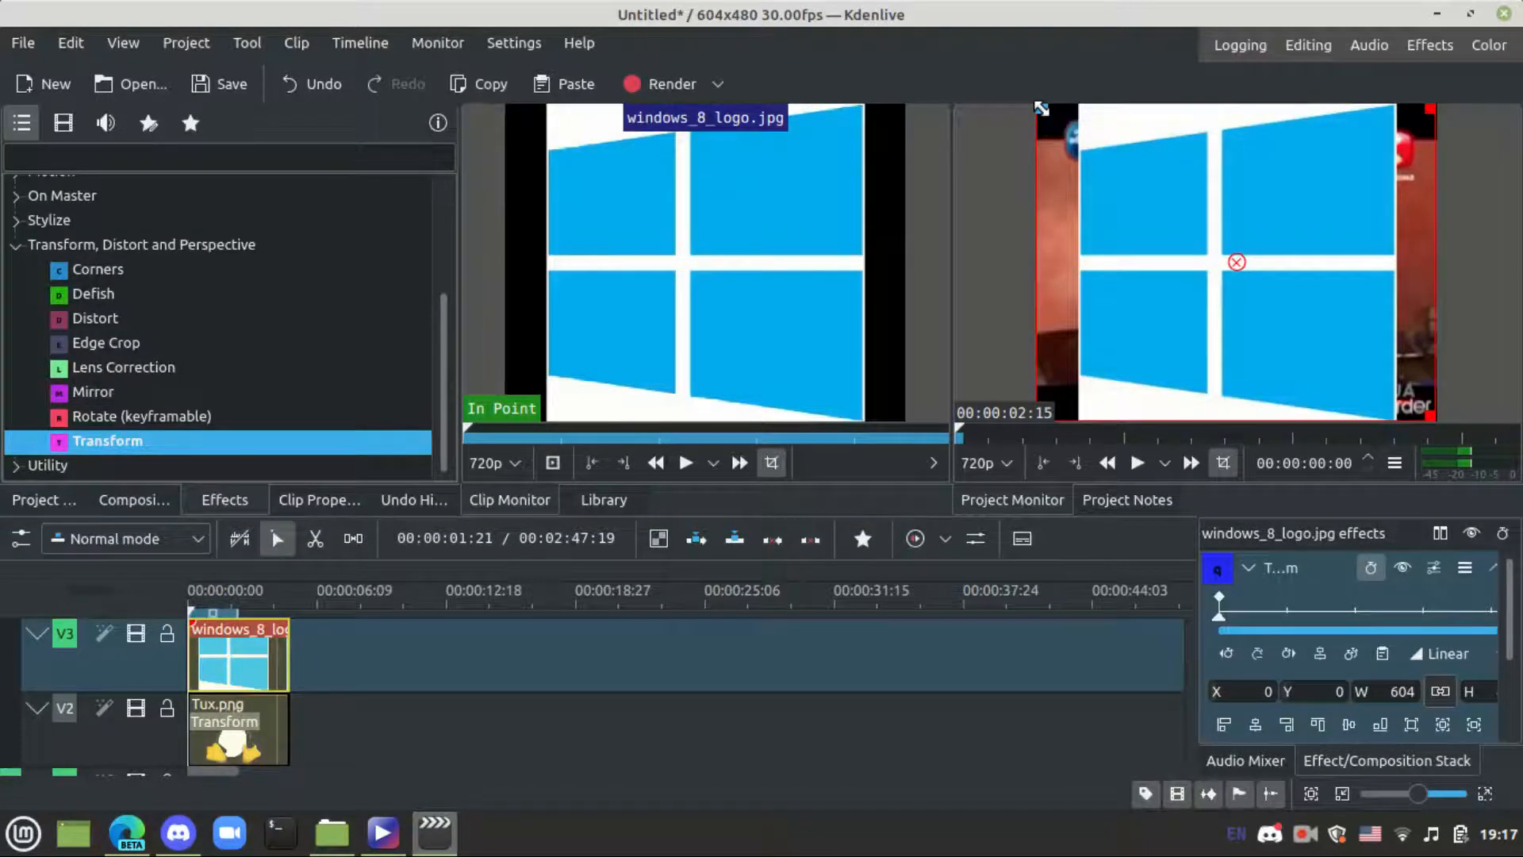
drag(1042, 109, 1312, 280)
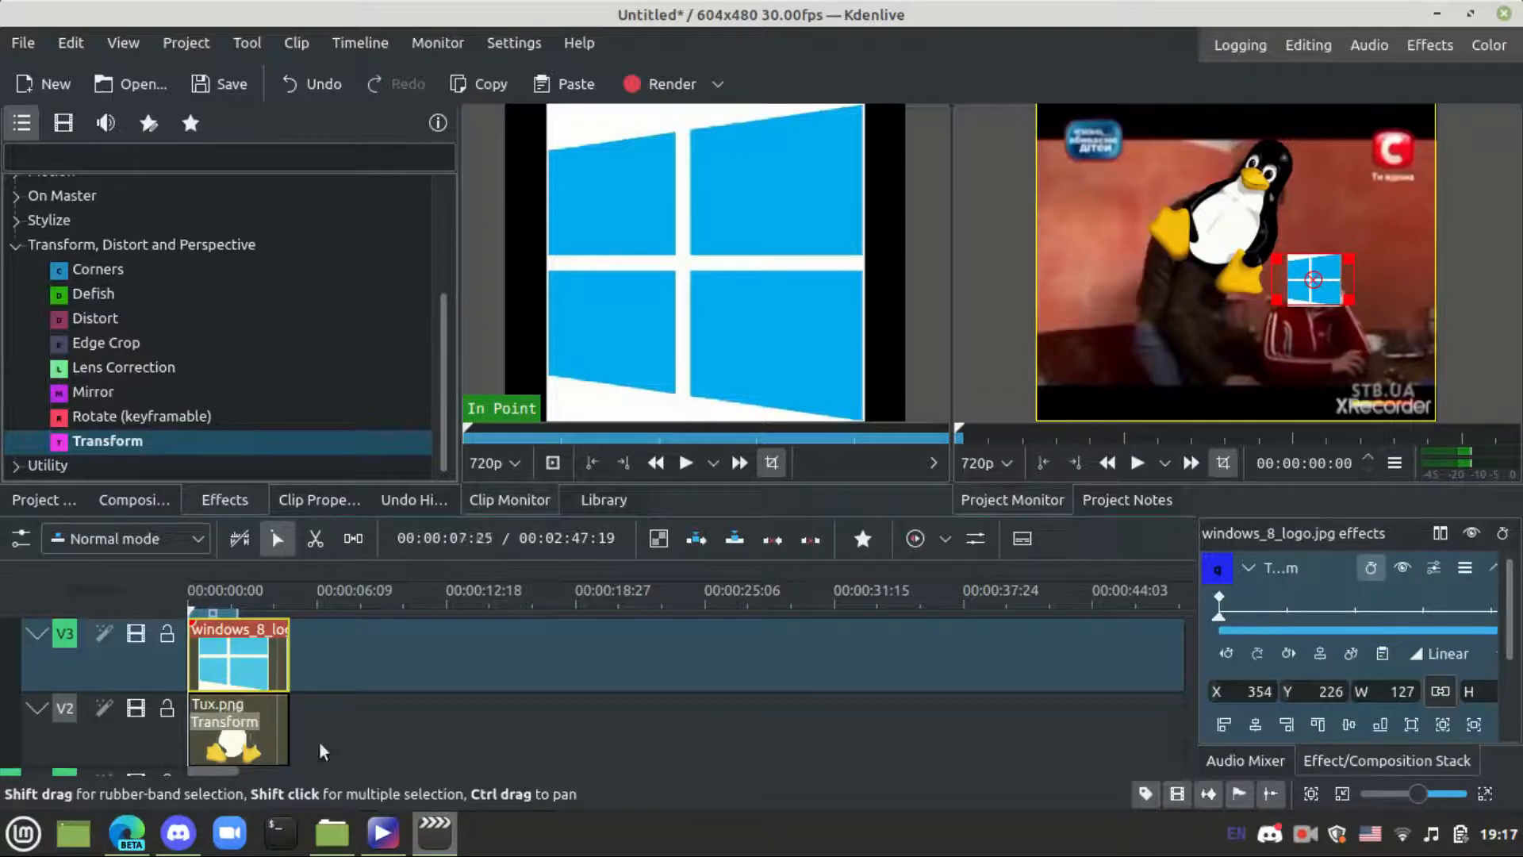
Add a Transform keyframe to the Tux.png clip at 00:00:00:27 and move the image to X 145, Y 66
click(245, 720)
drag(1217, 614, 1280, 618)
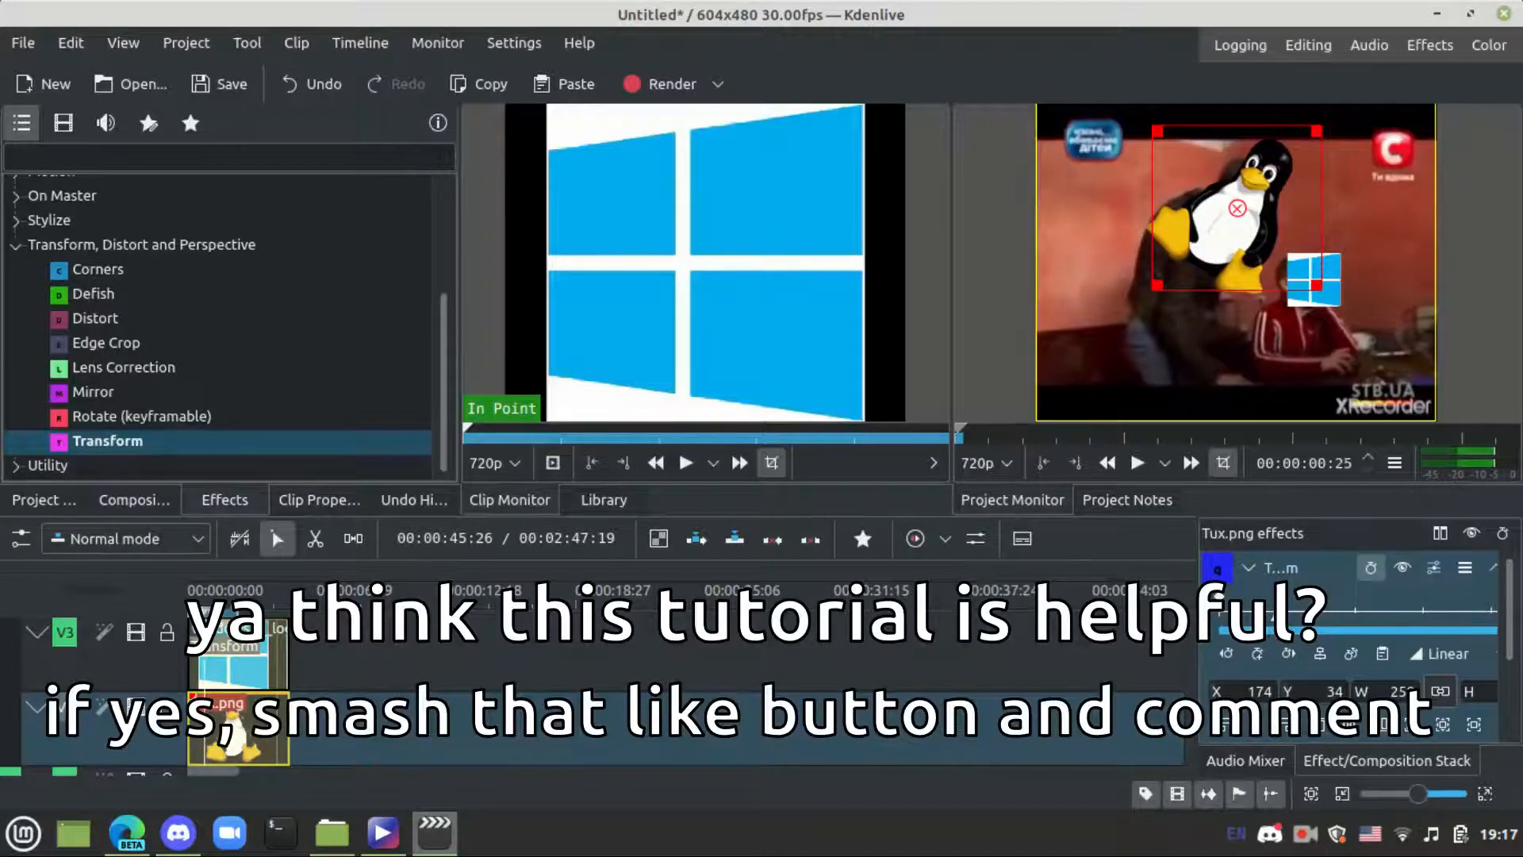
key(Right)
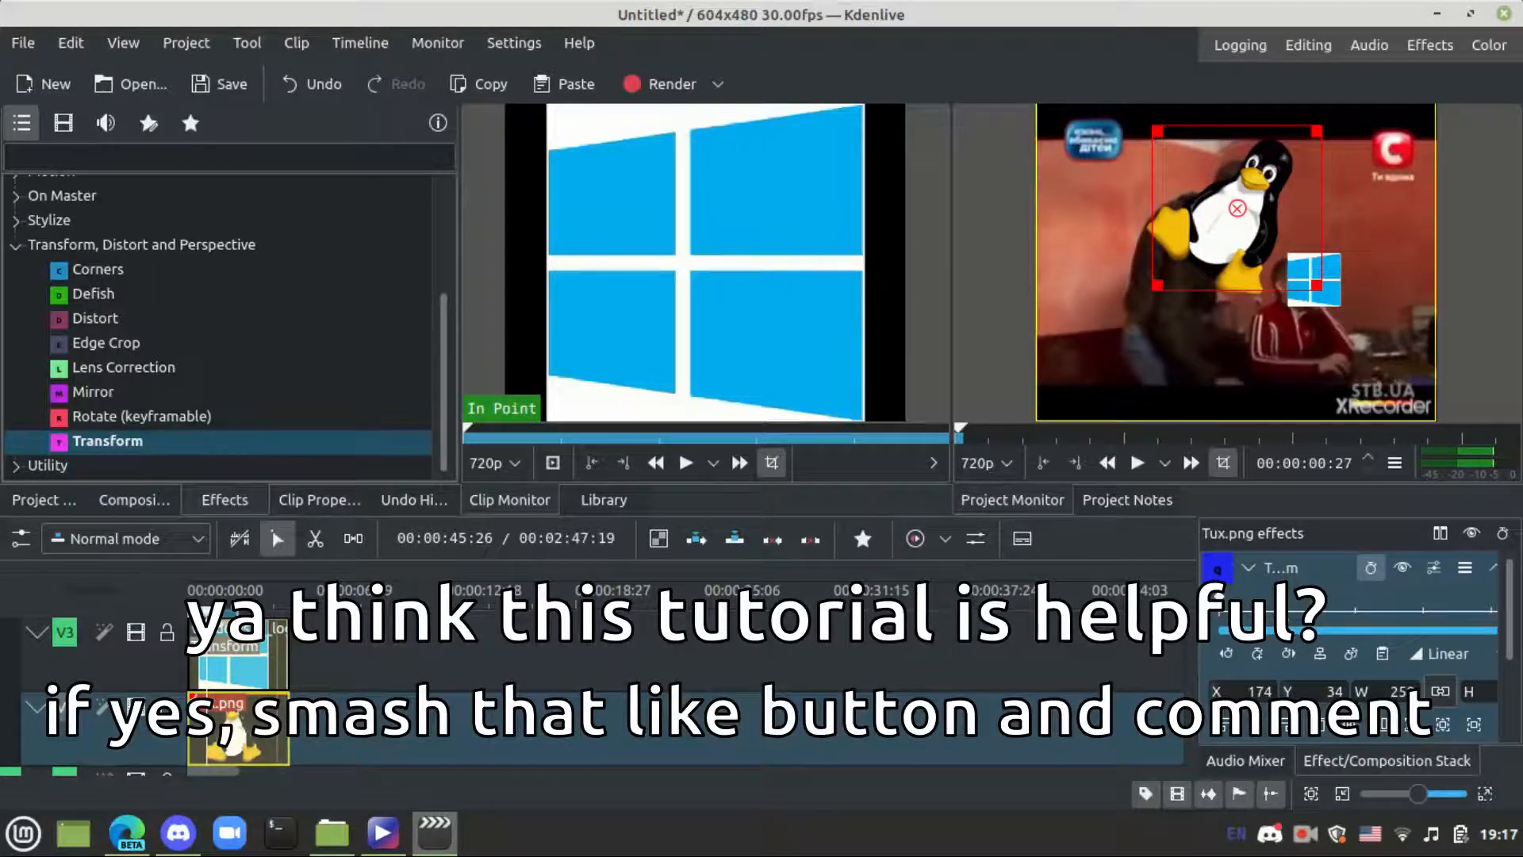
click(1257, 653)
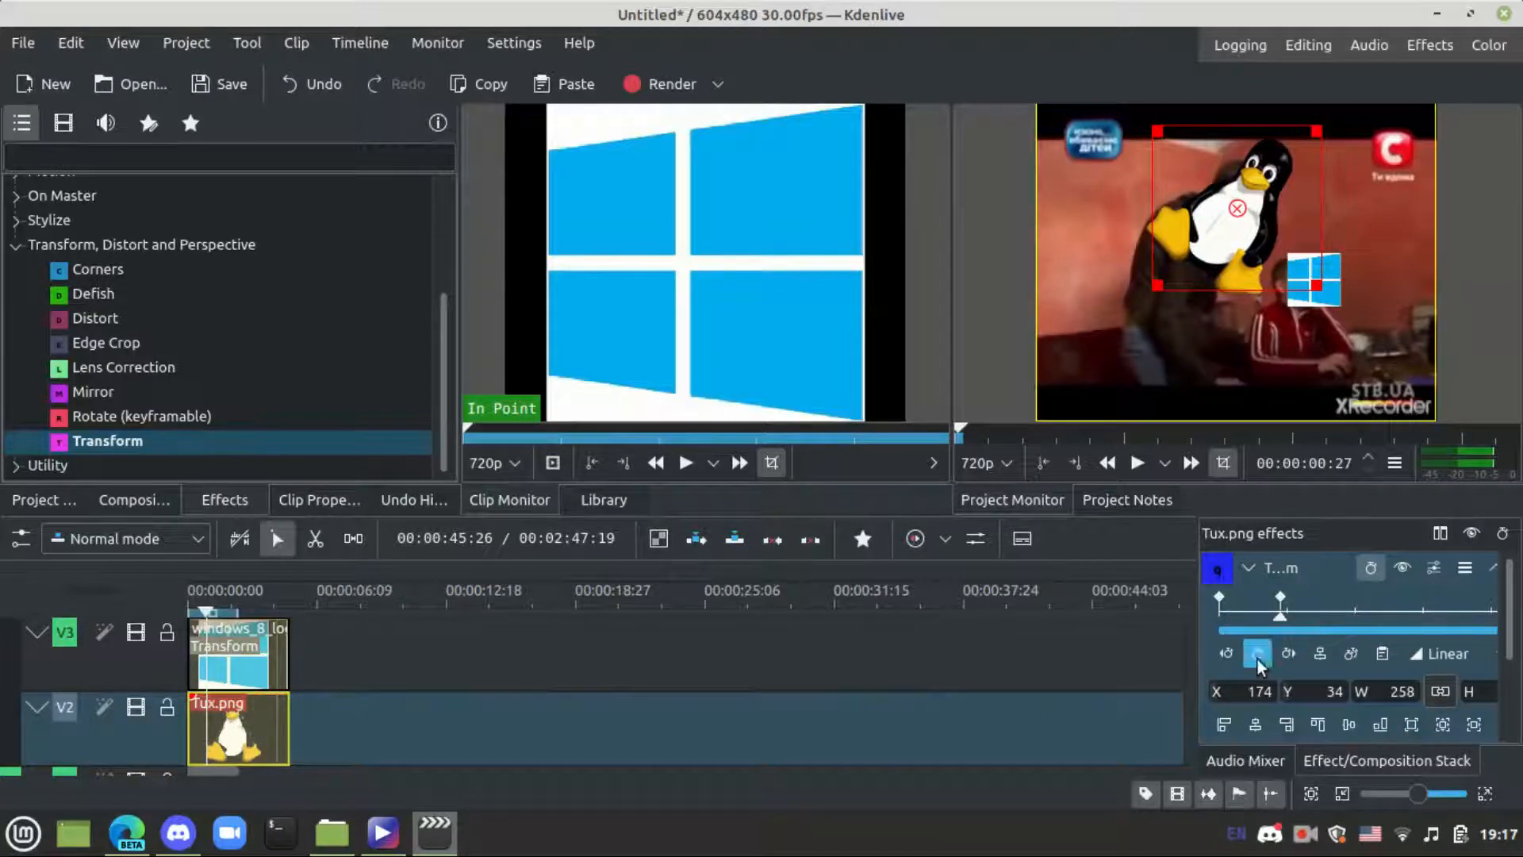
mouse_move(1238, 208)
mouse_down()
mouse_move(1205, 216)
mouse_move(1222, 225)
mouse_up()
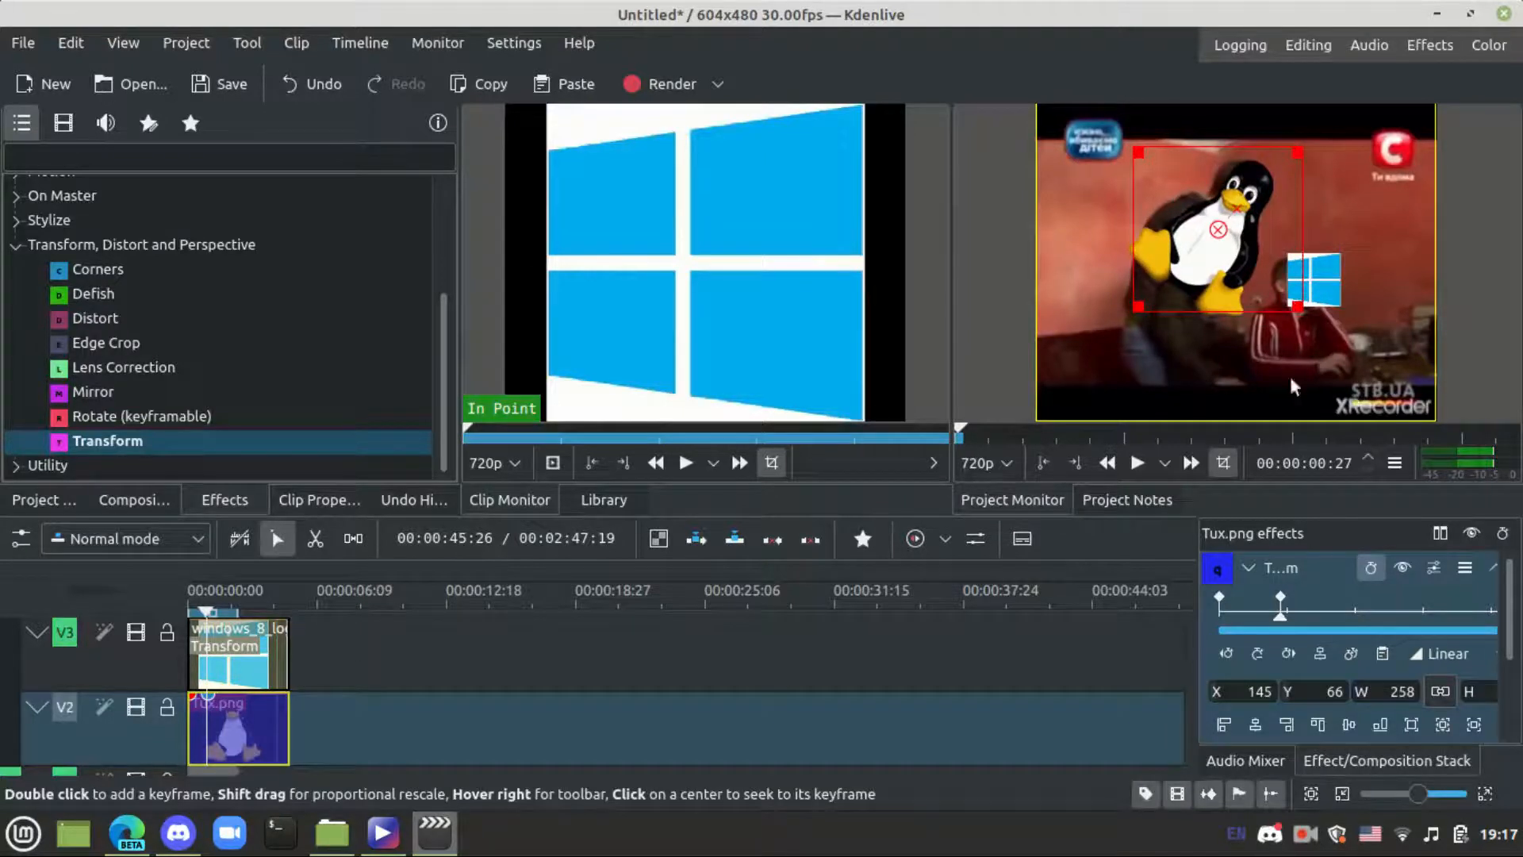
Add a Transform keyframe to the windows_8_logo.jpg clip at 00:00:00:27 and move the logo to X 327, Y 228
click(238, 658)
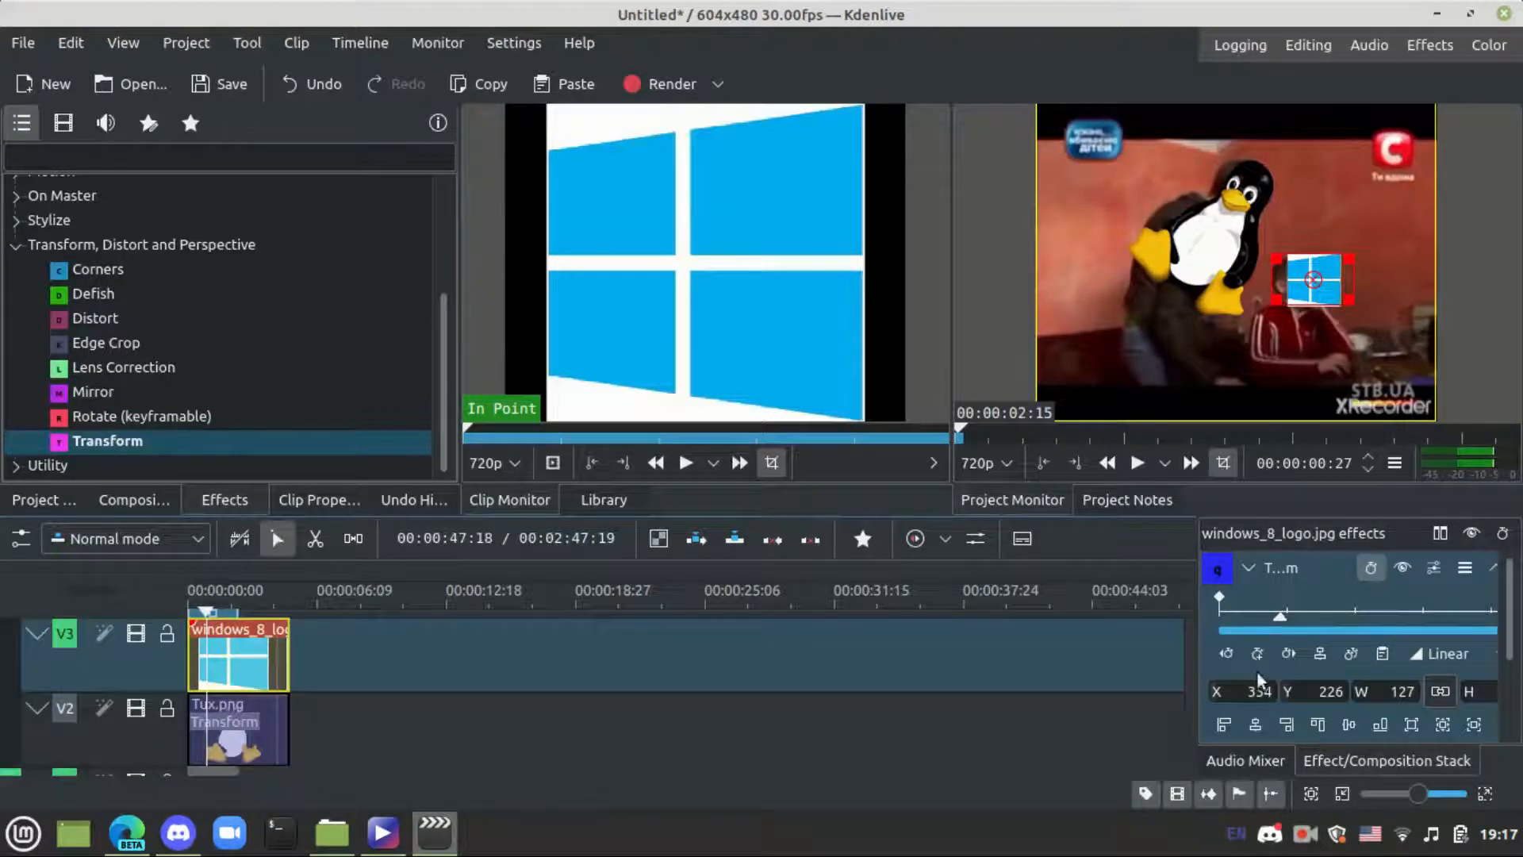
click(1281, 651)
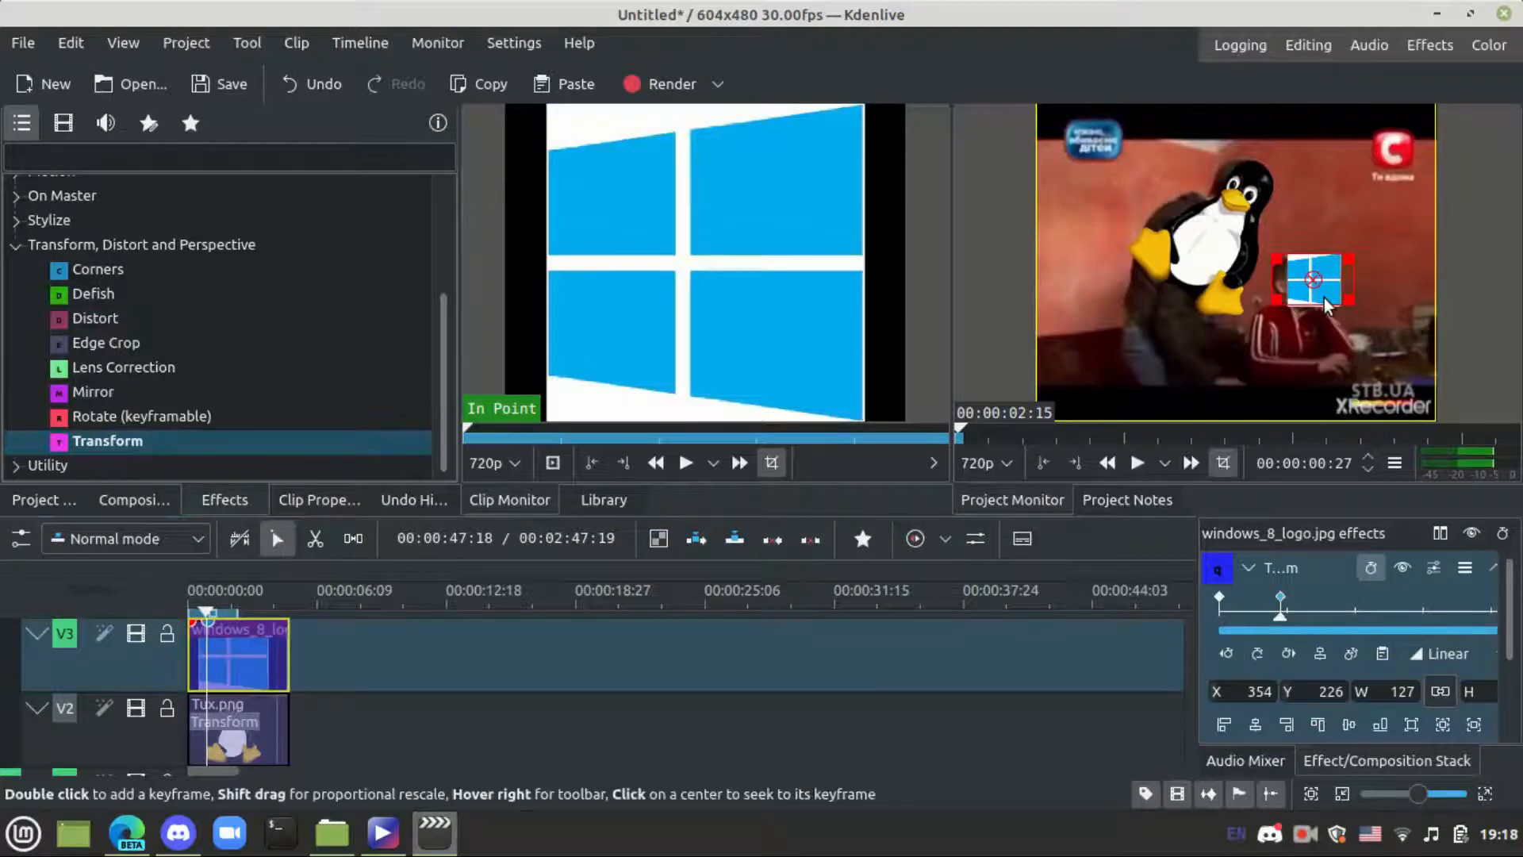
drag(1314, 277, 1297, 279)
Add a Transform keyframe to the Tux.png clip at 00:00:01:19 and move the image to X 137, Y 66
mouse_move(1277, 616)
mouse_down()
mouse_move(1216, 616)
mouse_move(1289, 621)
mouse_up()
click(238, 723)
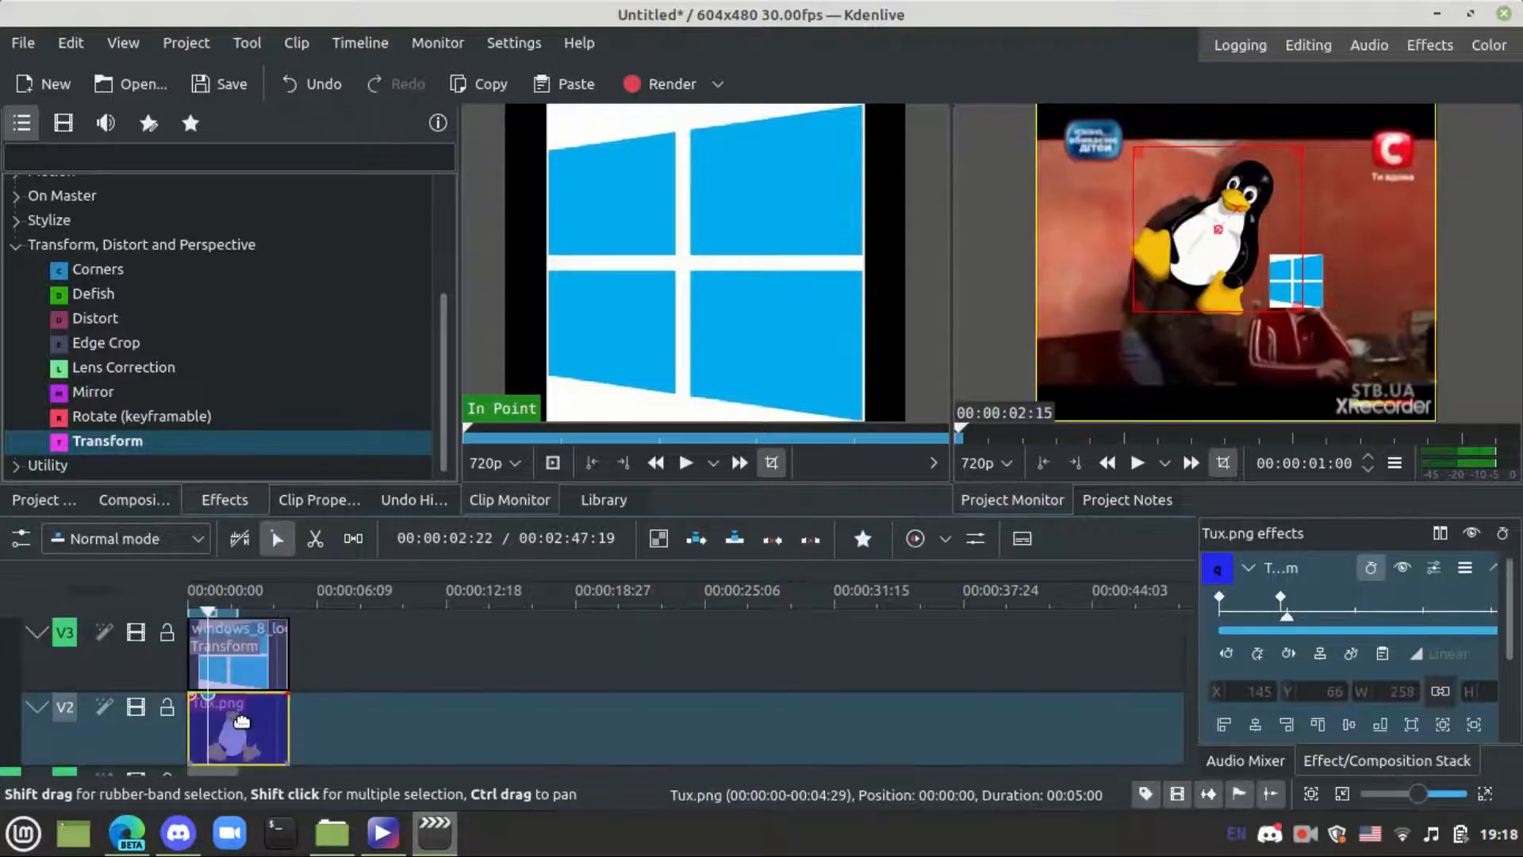
drag(1287, 620, 1329, 620)
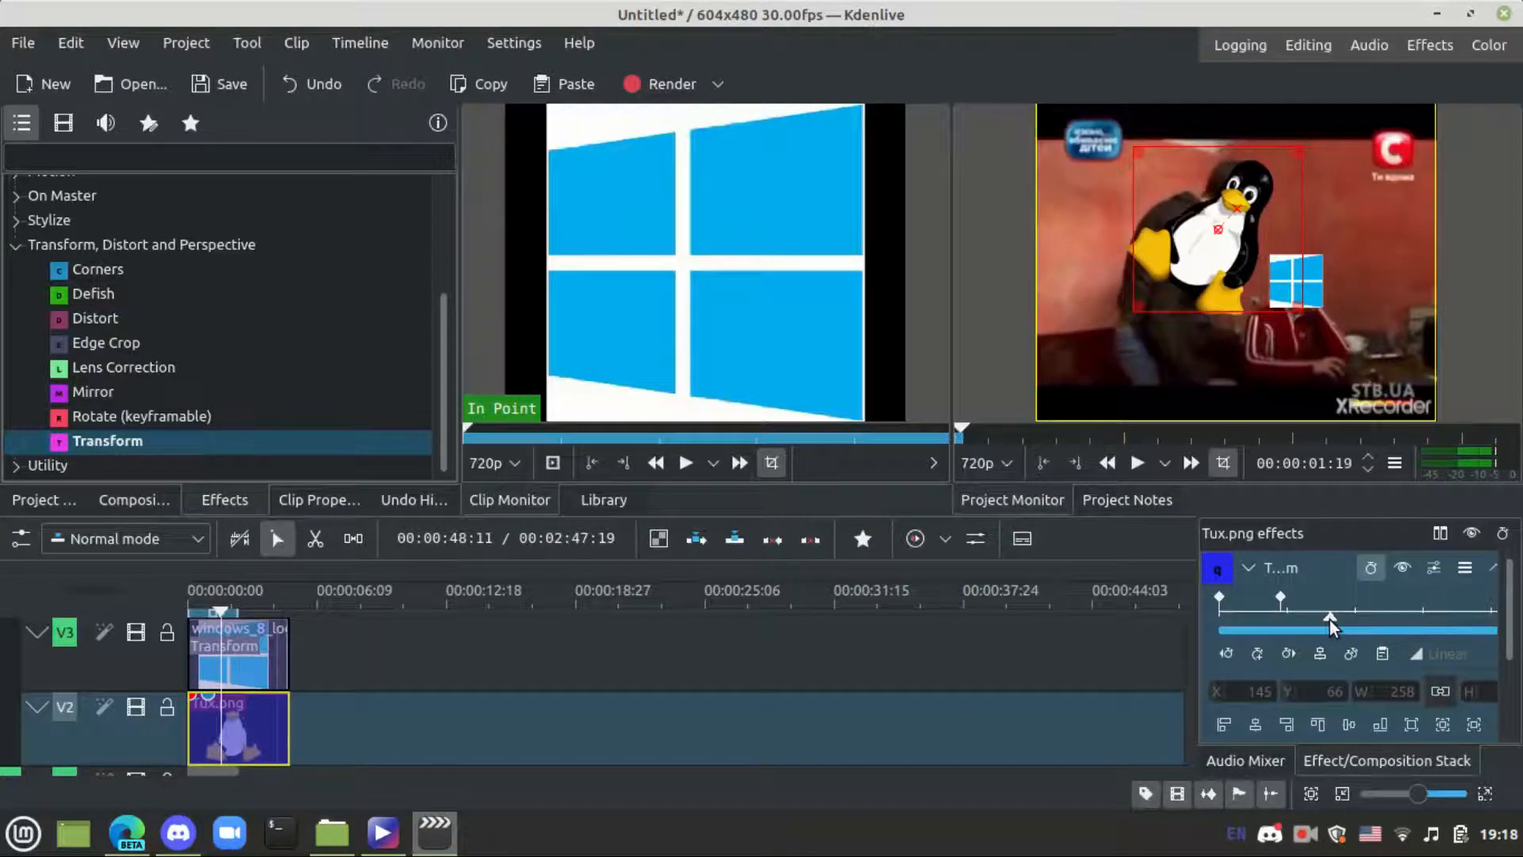
click(1257, 653)
mouse_move(1219, 228)
mouse_down()
mouse_move(1202, 207)
mouse_move(1213, 230)
mouse_up()
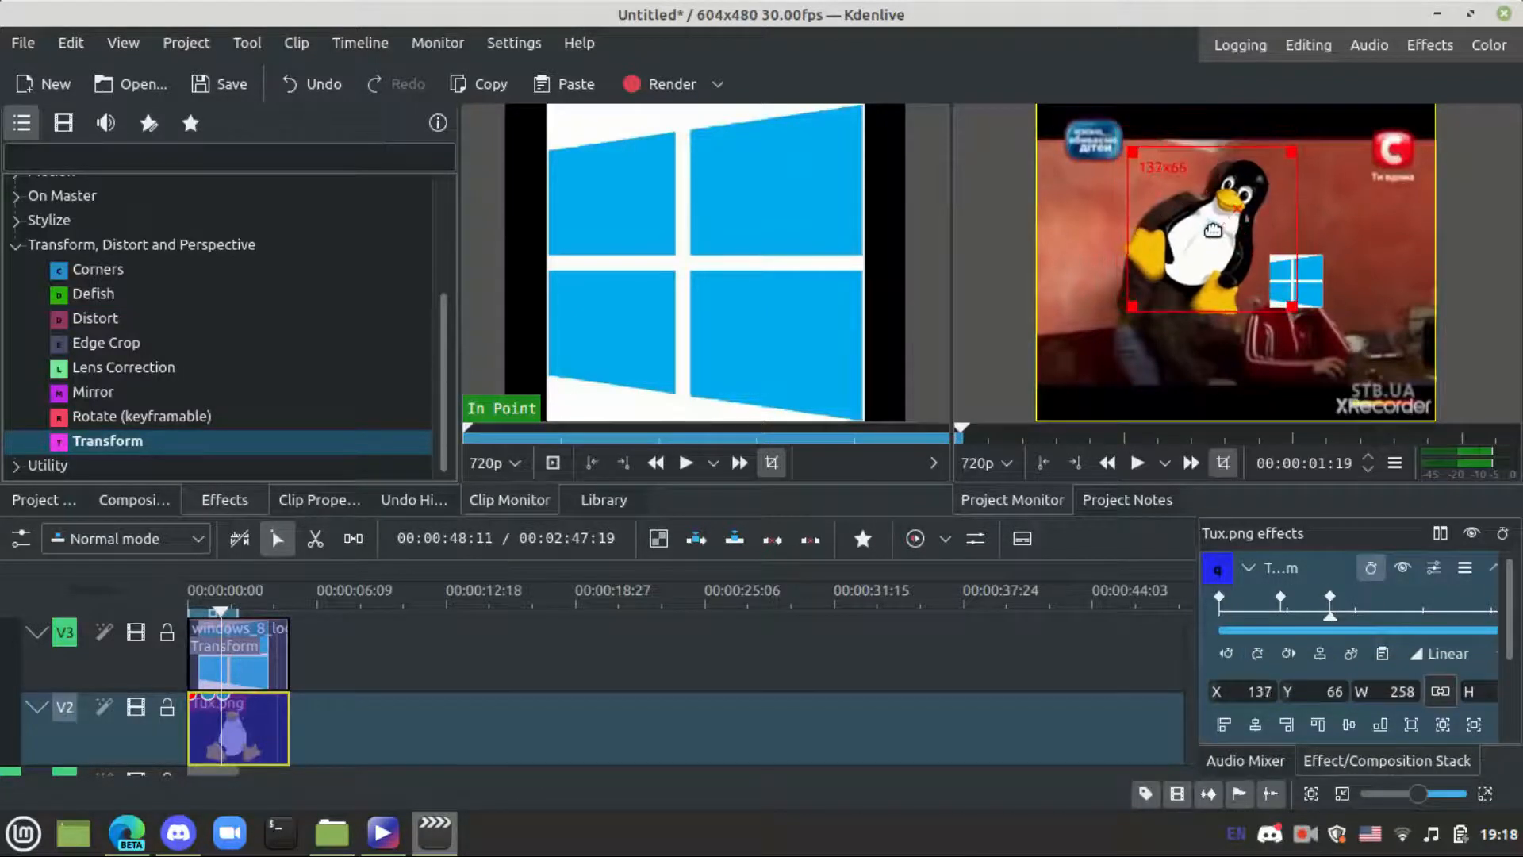
Add a Transform keyframe to the Tux.png clip at 00:00:02:04 and move the image to X 142, Y 73
drag(1330, 620, 1365, 616)
click(1246, 657)
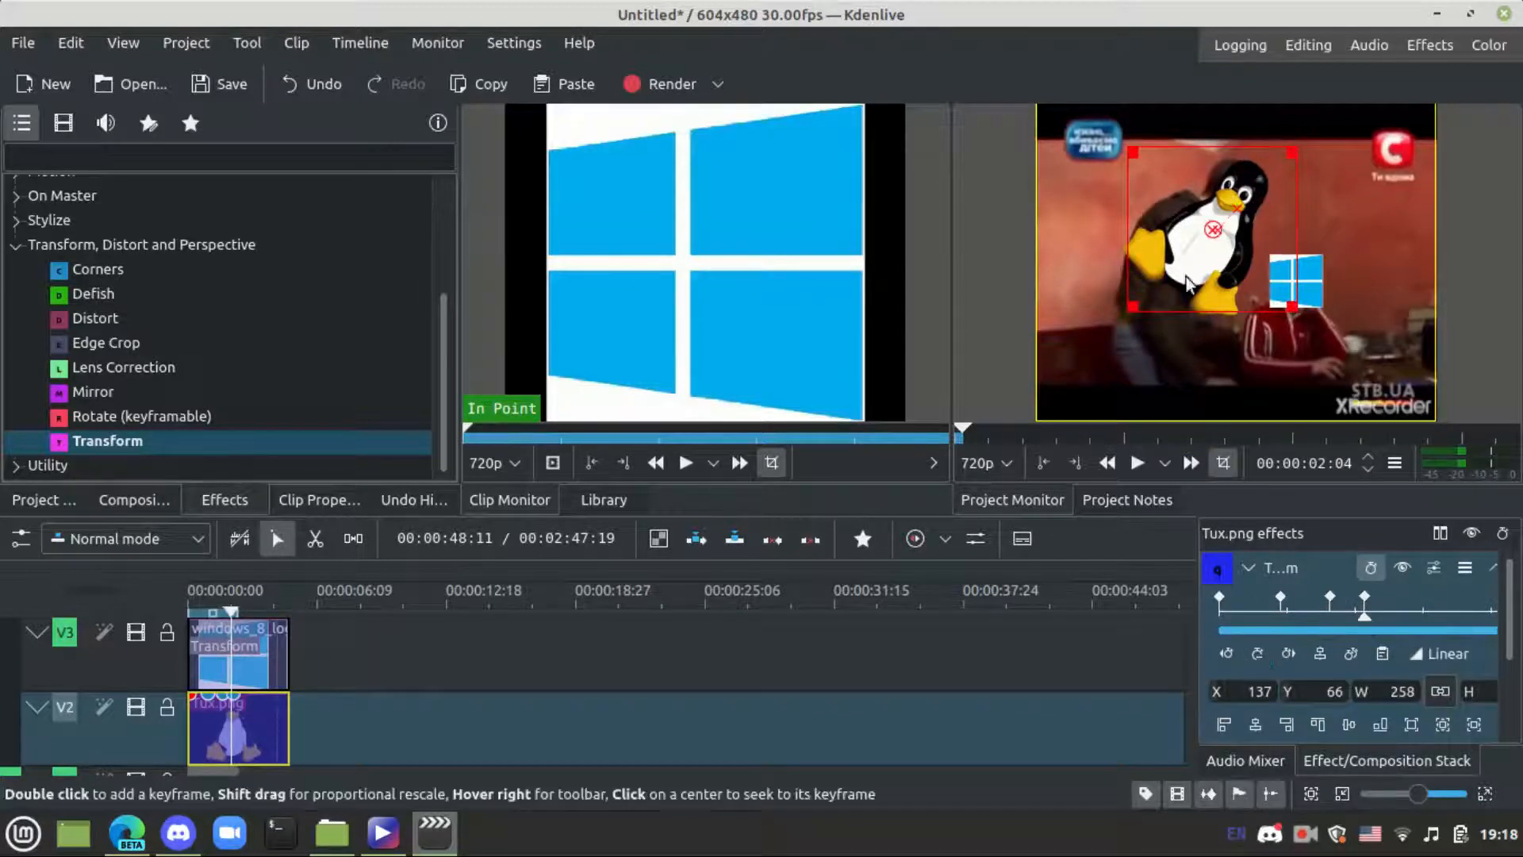
mouse_move(1208, 230)
mouse_down()
mouse_move(1198, 221)
mouse_move(1210, 234)
mouse_up()
Trim the Tux.png and windows_8_logo.jpg clips to end at 00:00:03:03, and return the playhead to the timeline start
drag(1368, 612, 1430, 611)
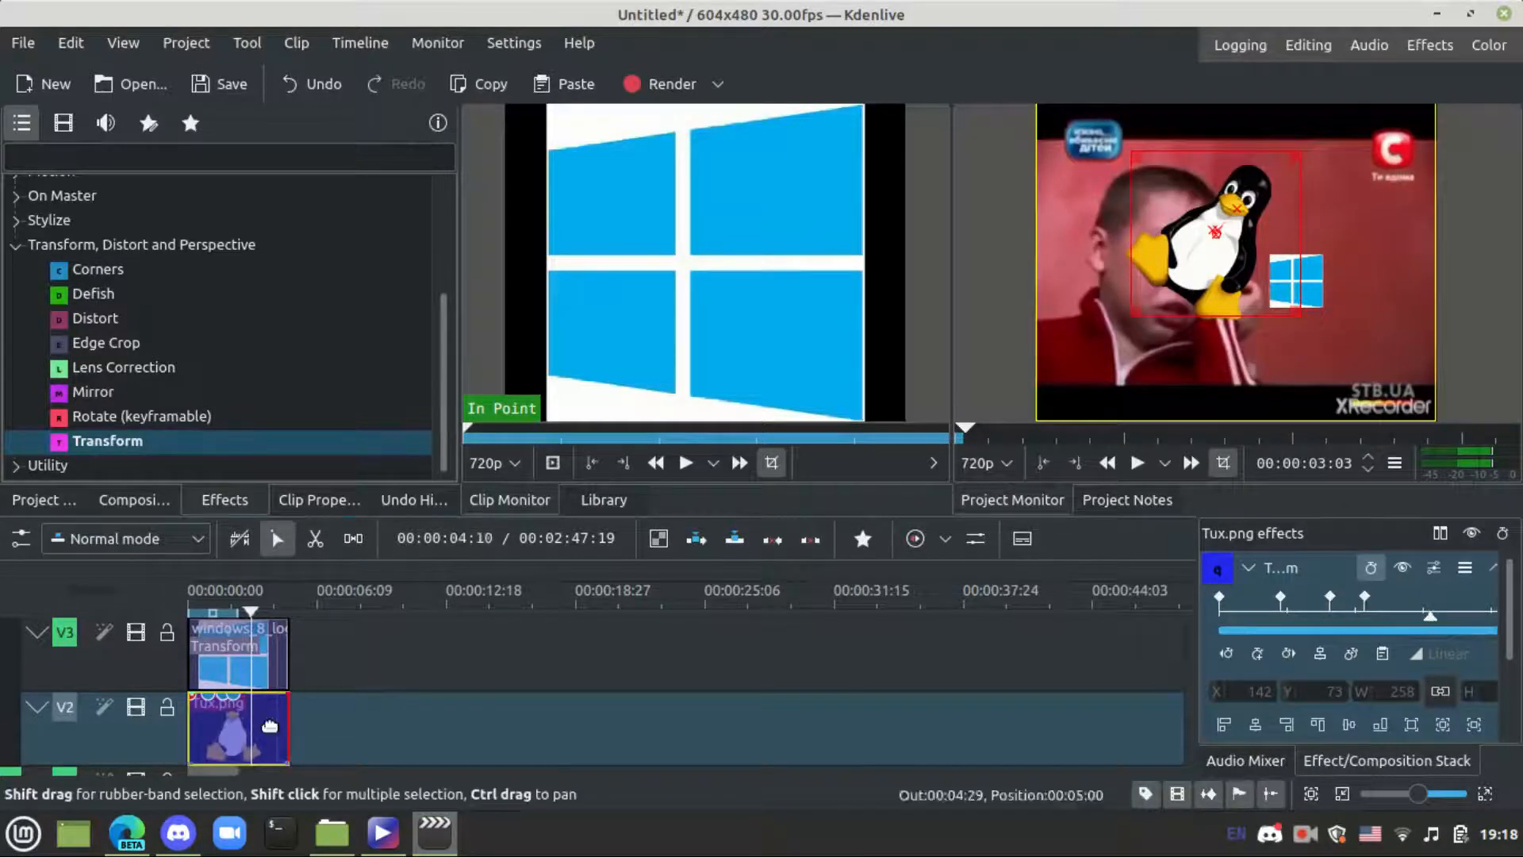
drag(287, 719, 267, 718)
drag(287, 673, 253, 673)
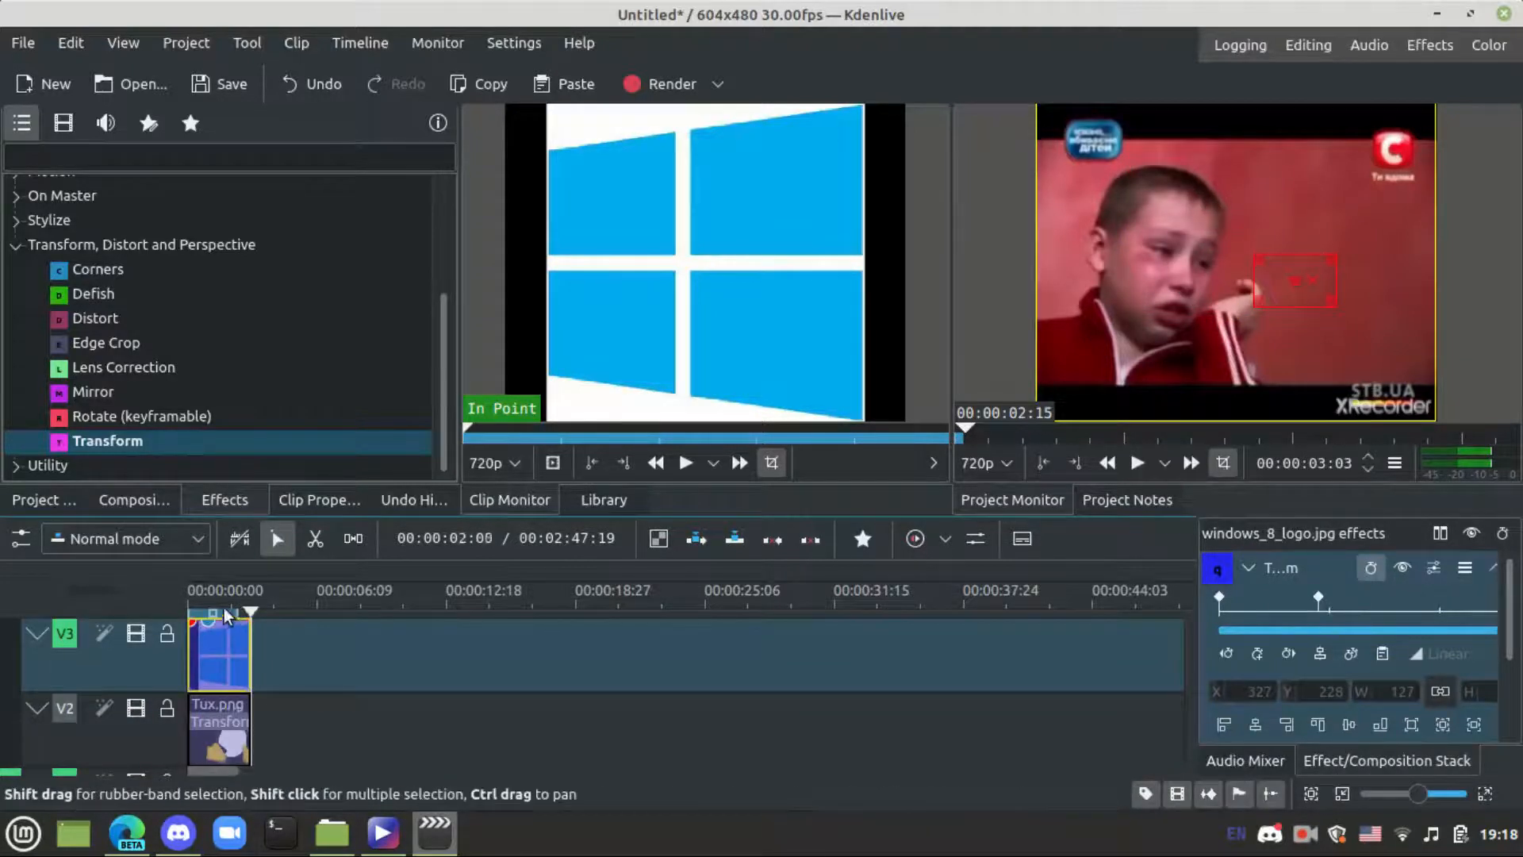
click(200, 599)
click(189, 613)
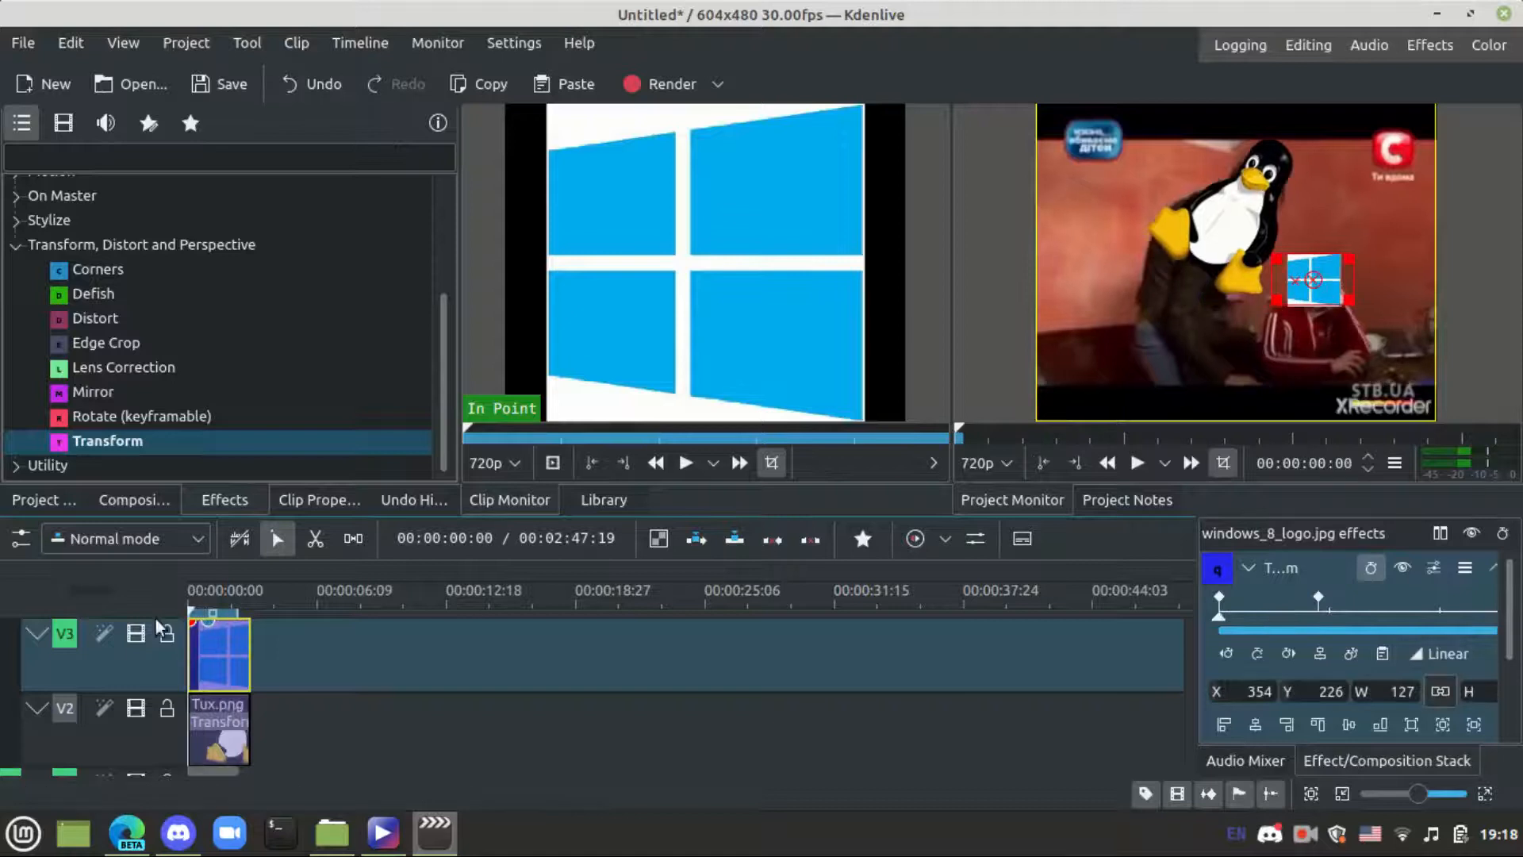
Play back the logo animation, and at Tux.png's 00:00:01:19 keyframe move the image to X 123, Y 61 and rotate it slightly clockwise
click(1135, 465)
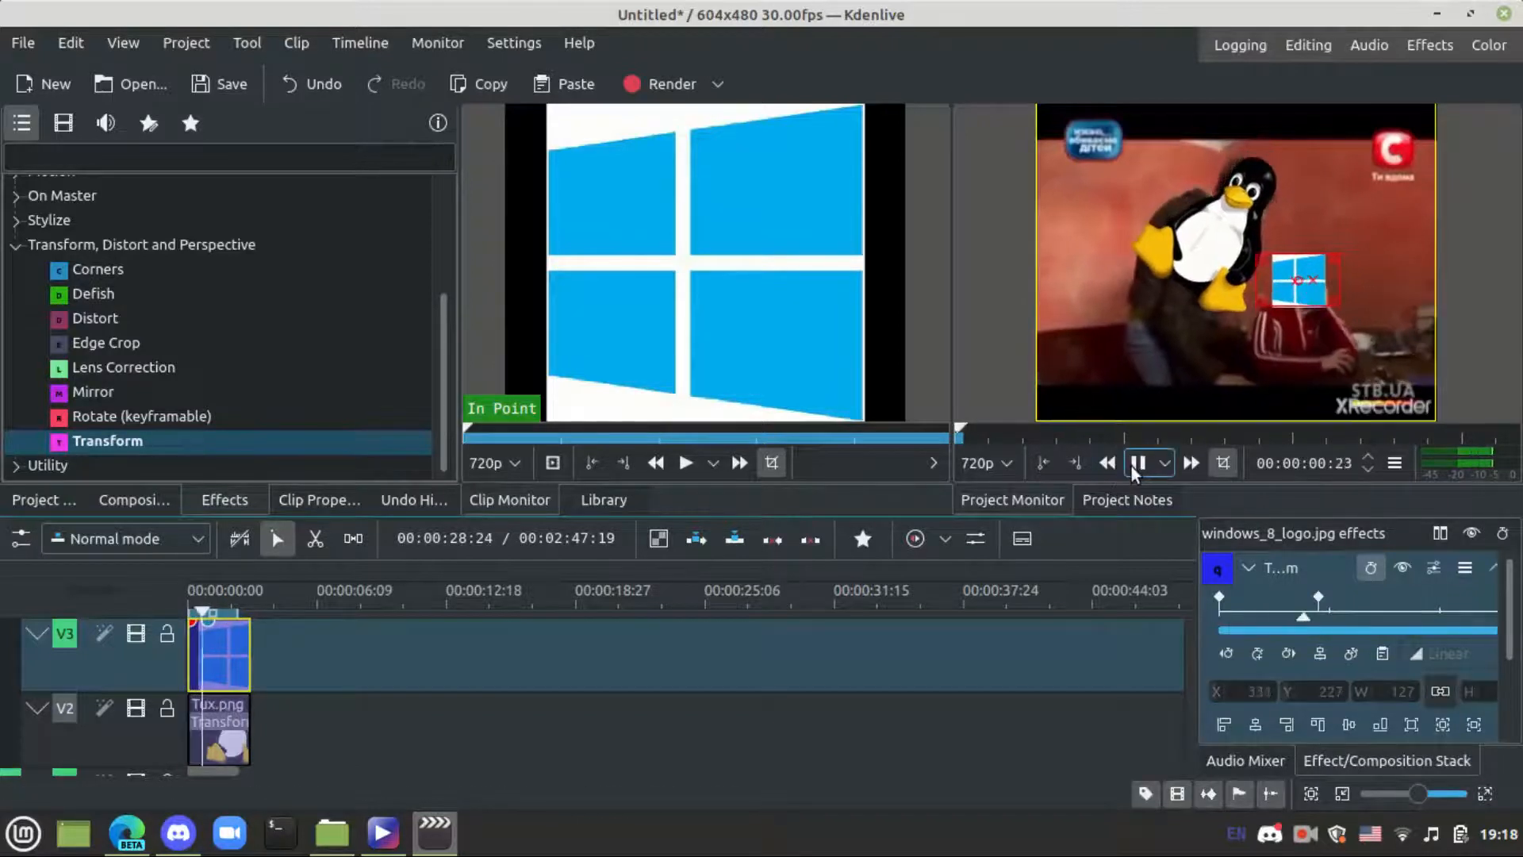
click(1142, 464)
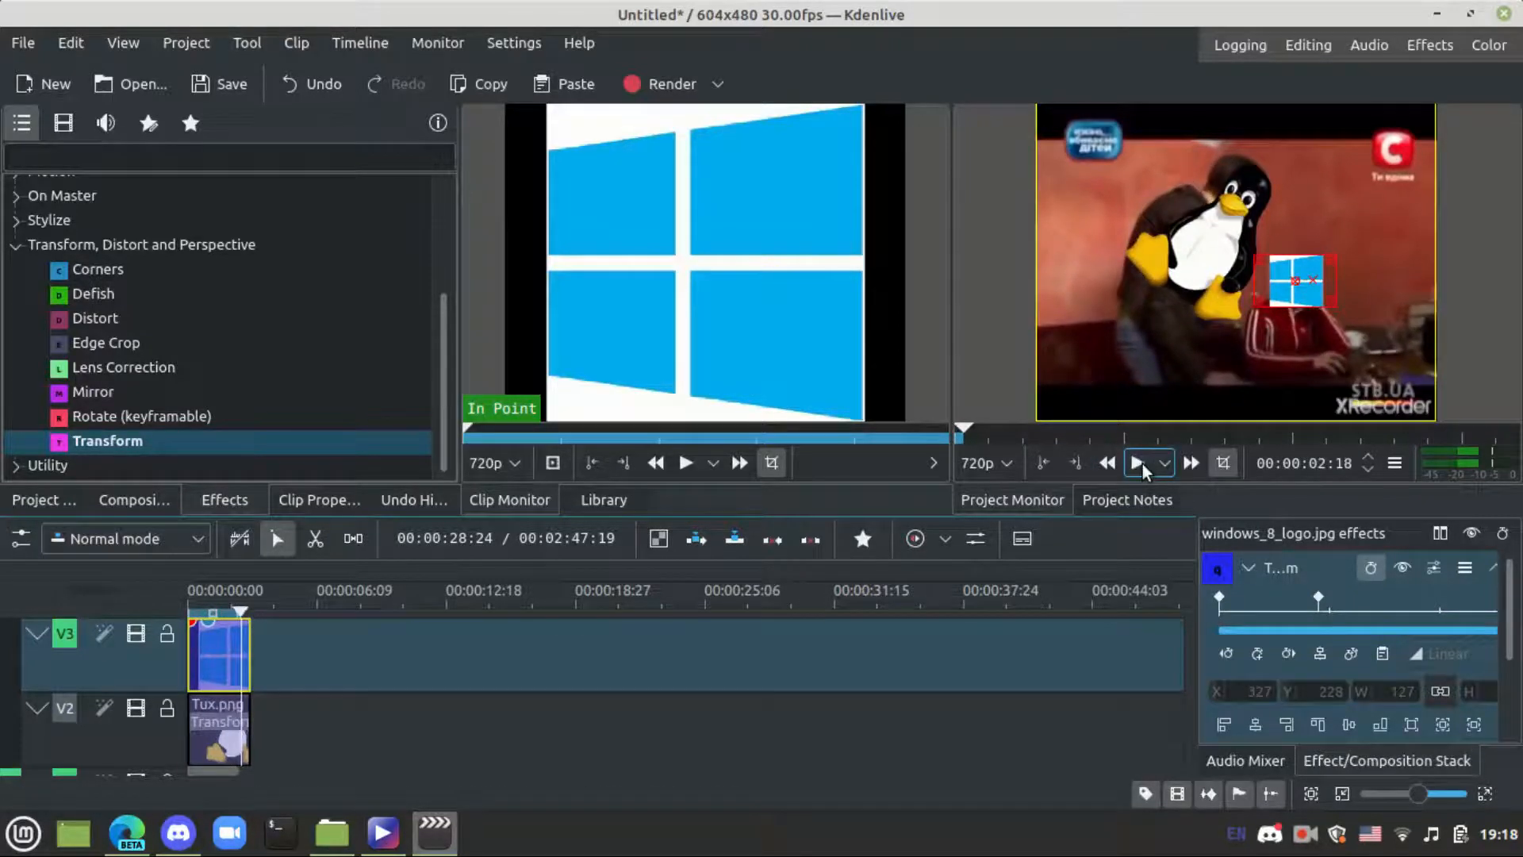
click(222, 726)
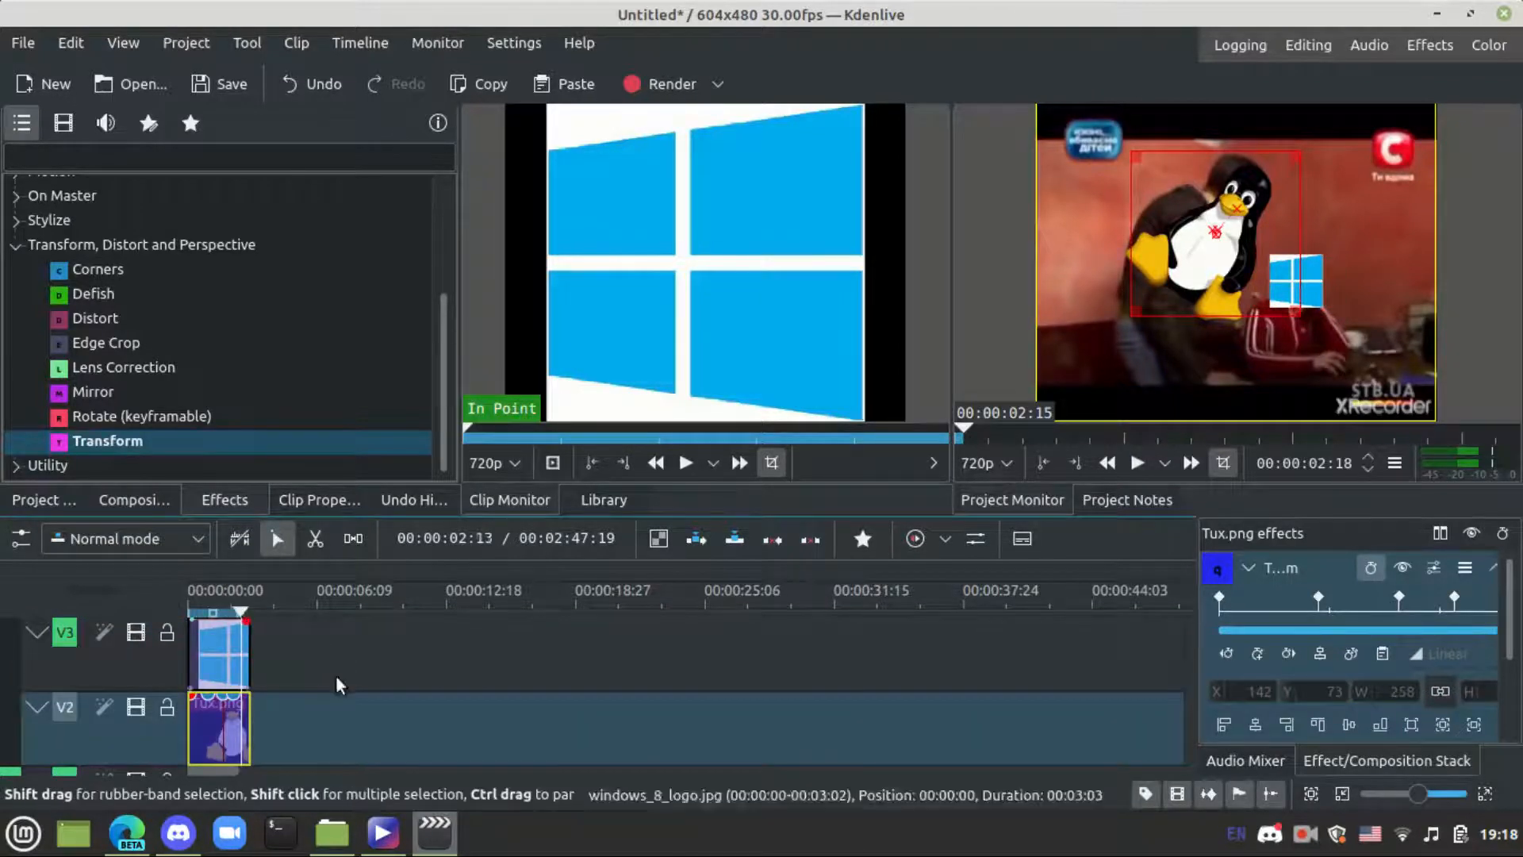
click(1364, 617)
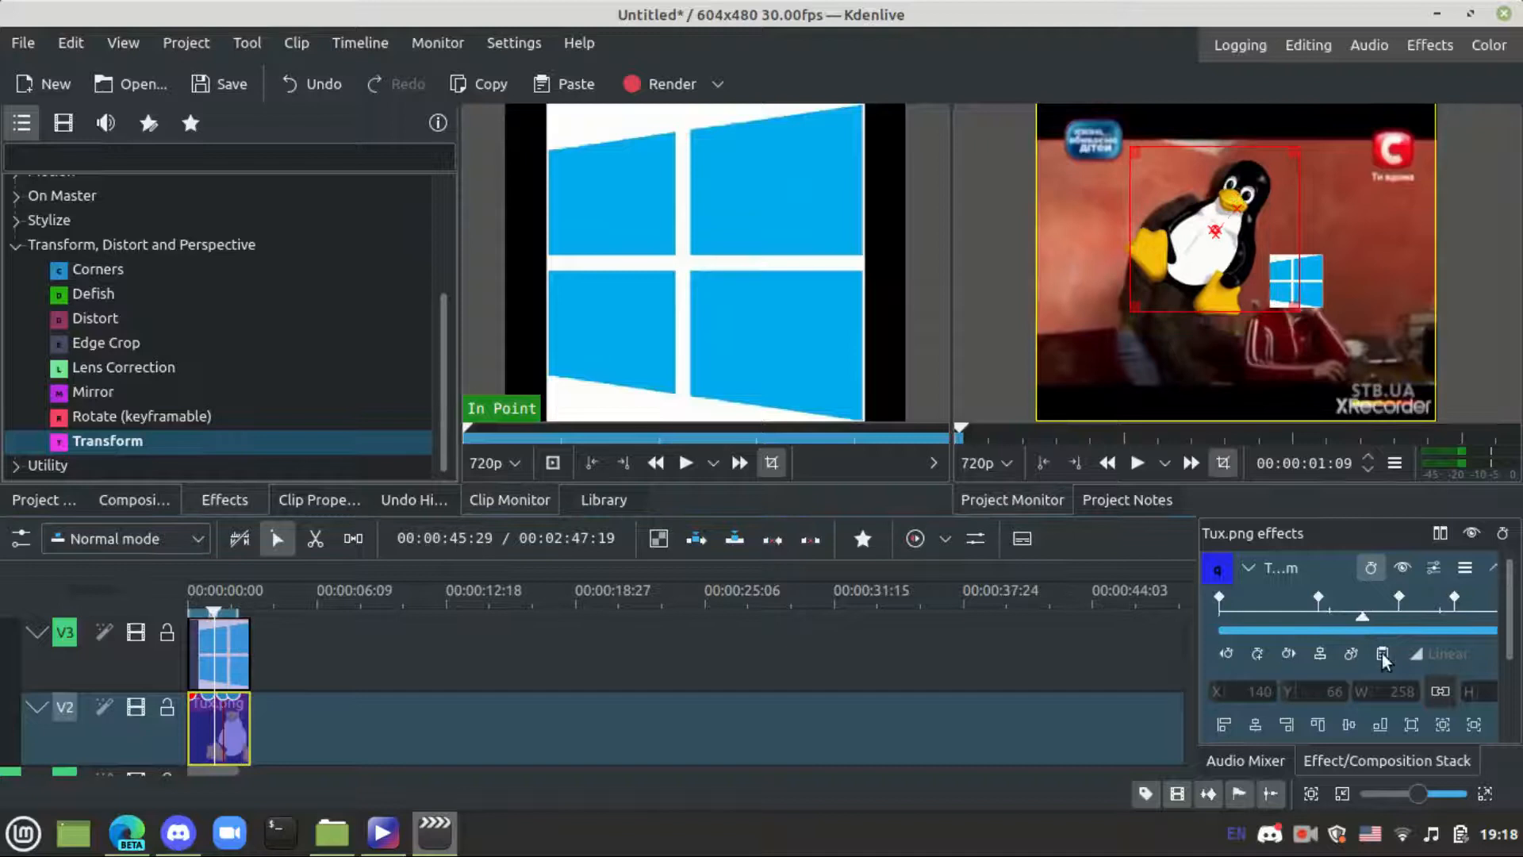
drag(1363, 620, 1402, 620)
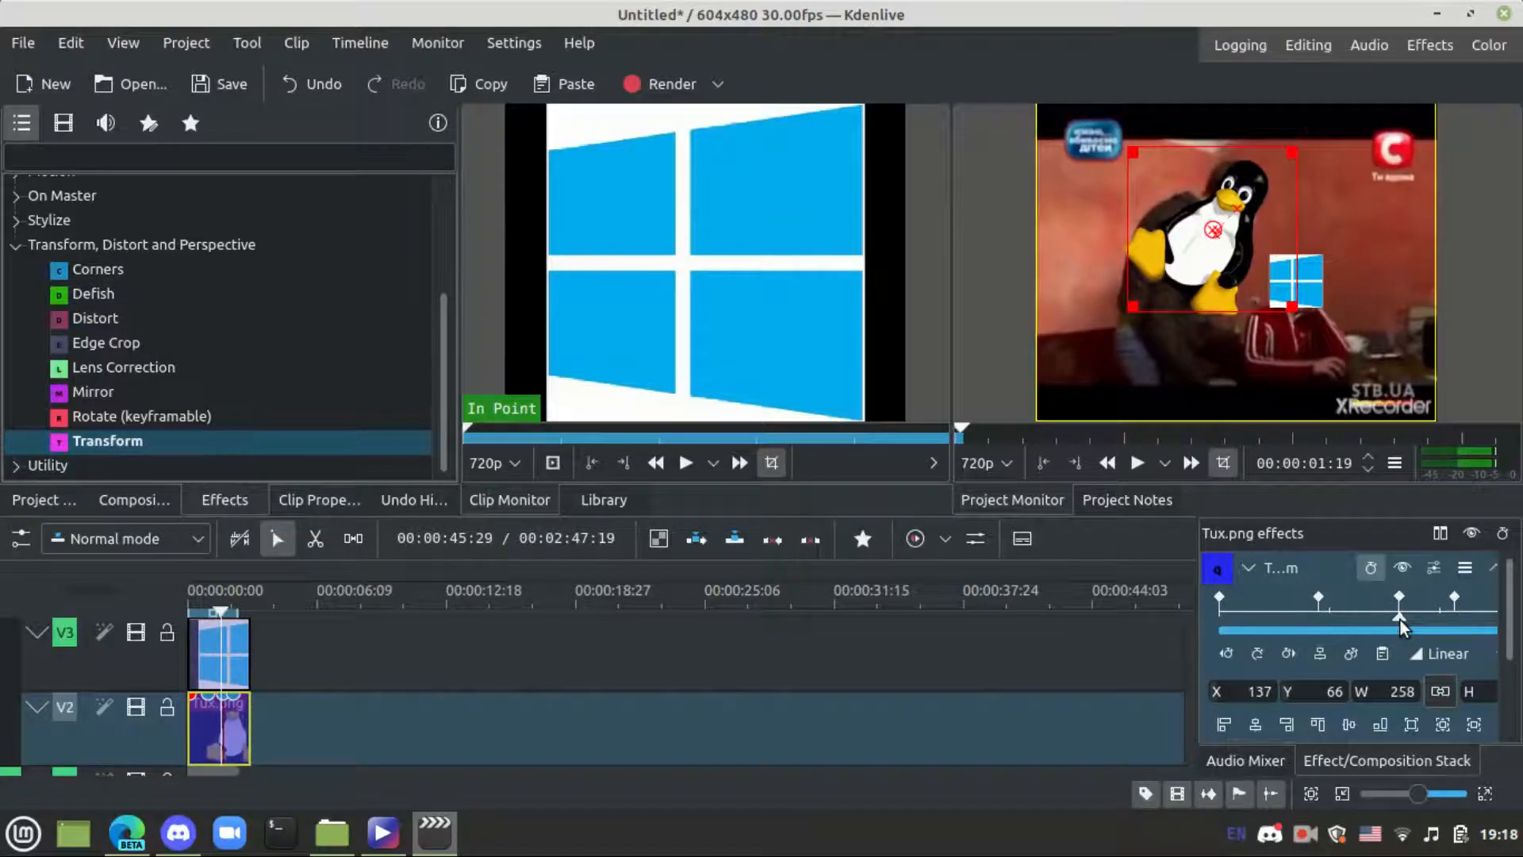
drag(1207, 242, 1199, 232)
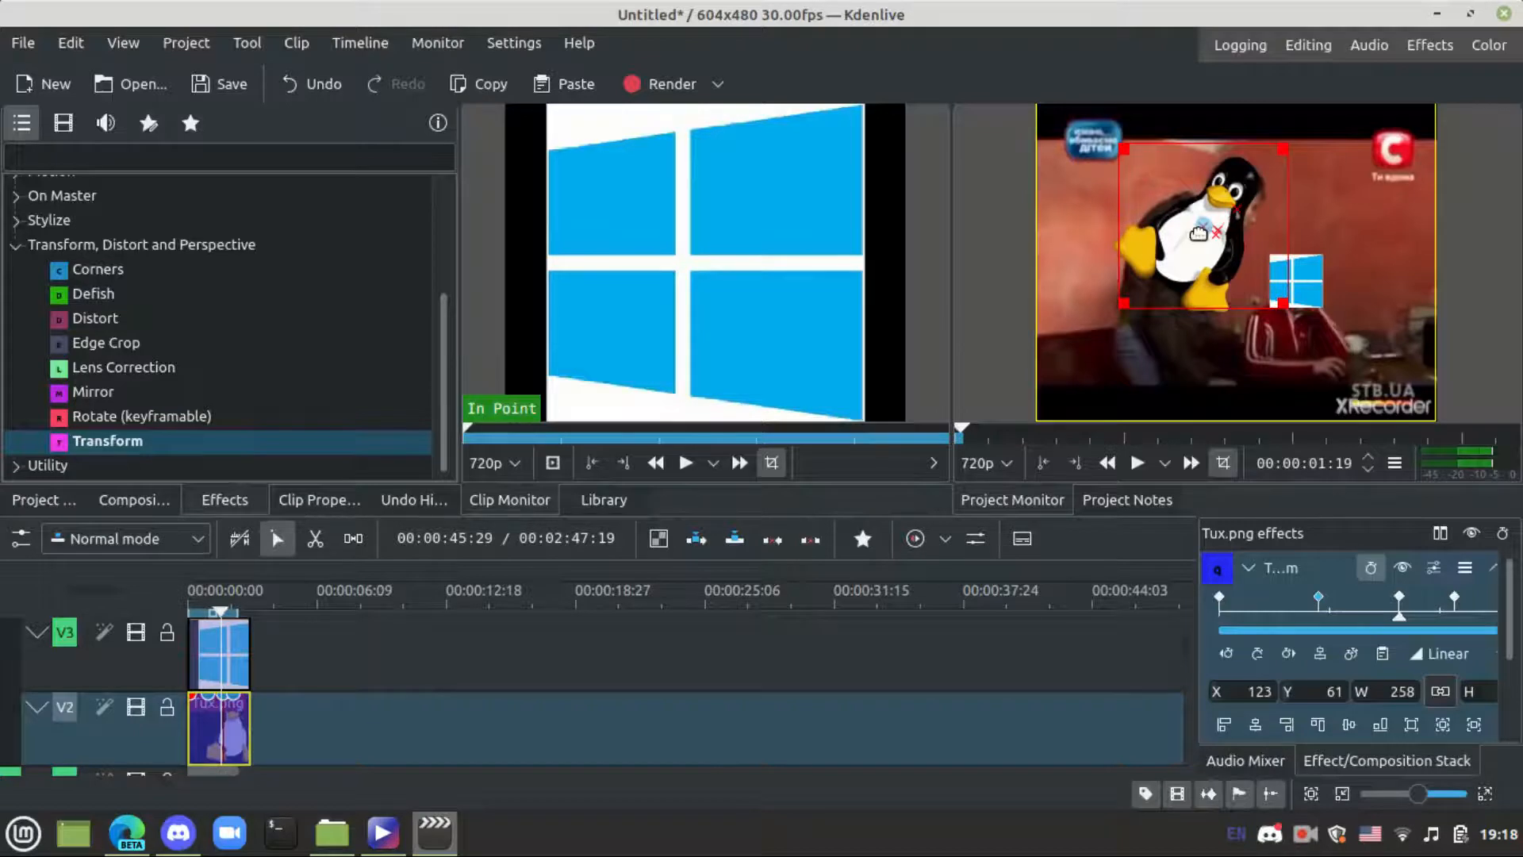
scroll(1361, 731, down, 2)
drag(1361, 726, 1392, 719)
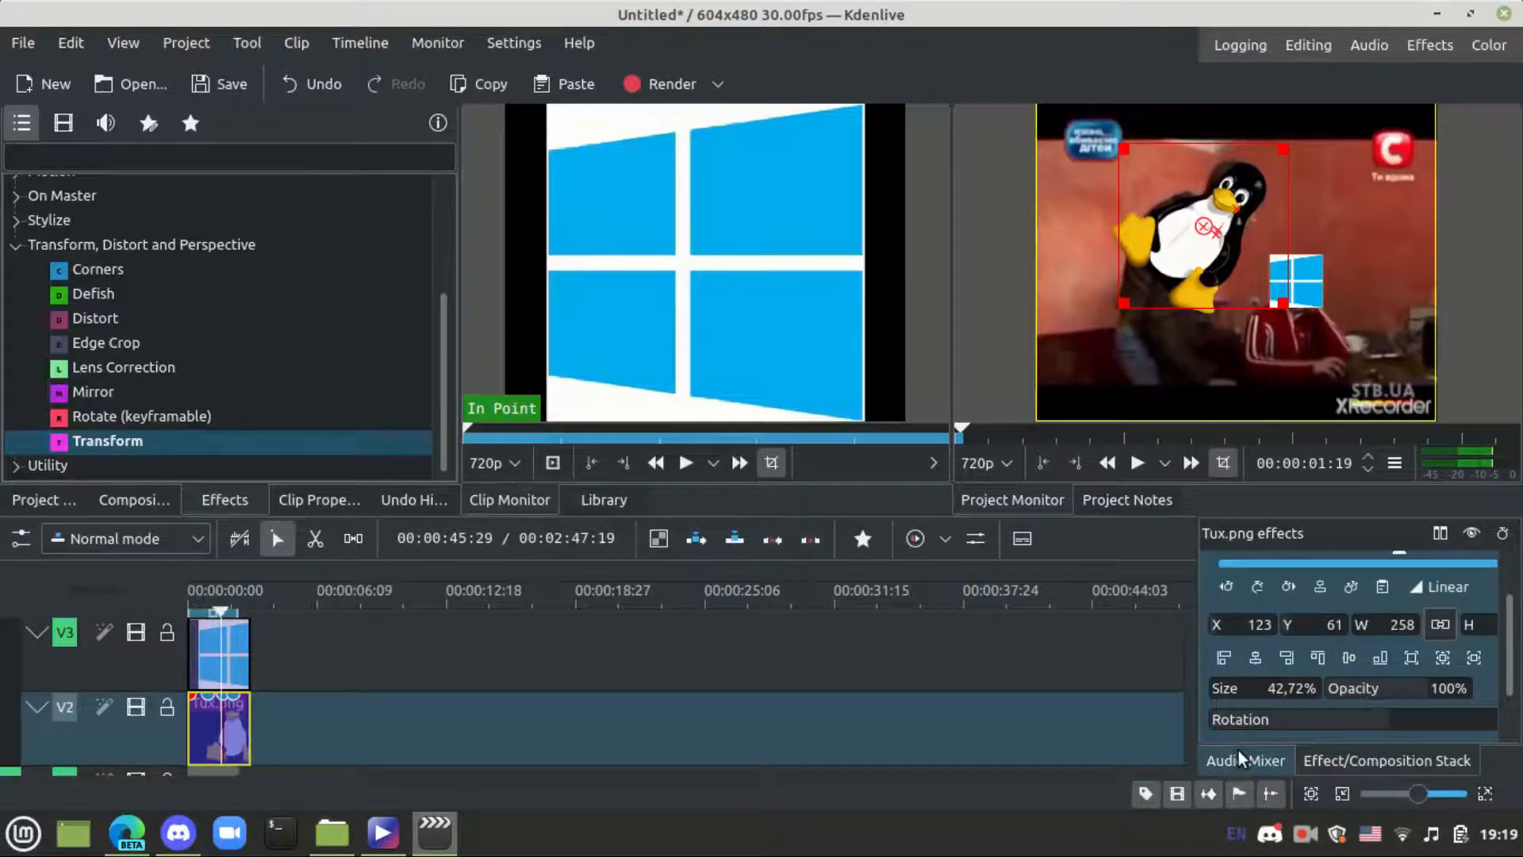
At the Tux.png clip's 00:00:02:04 keyframe, move the image to X 130, Y 65 and rotate it slightly clockwise
drag(220, 612, 231, 616)
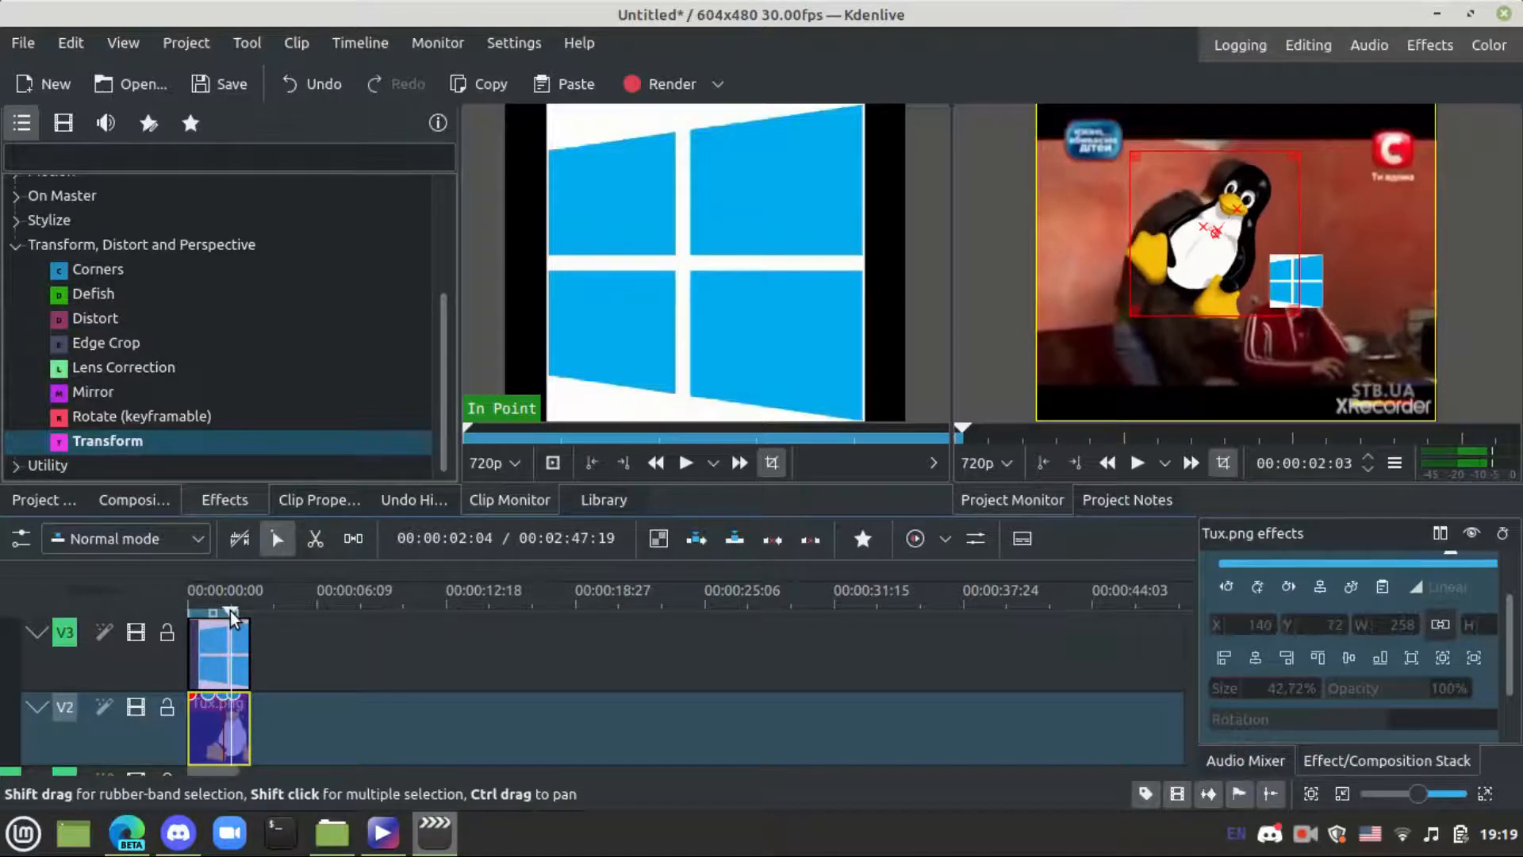
scroll(1364, 665, up, 2)
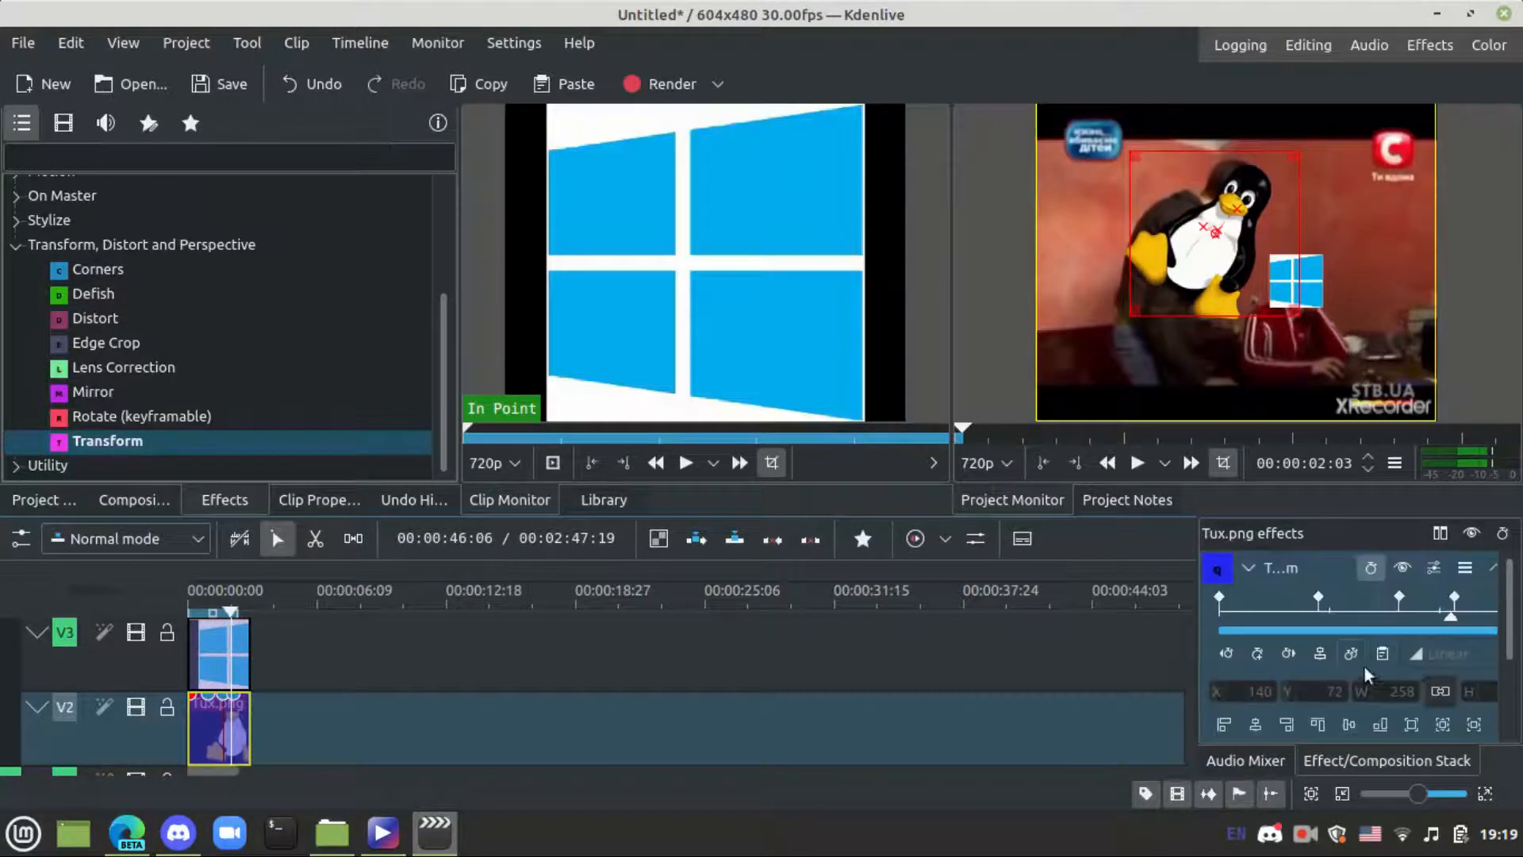
click(1454, 616)
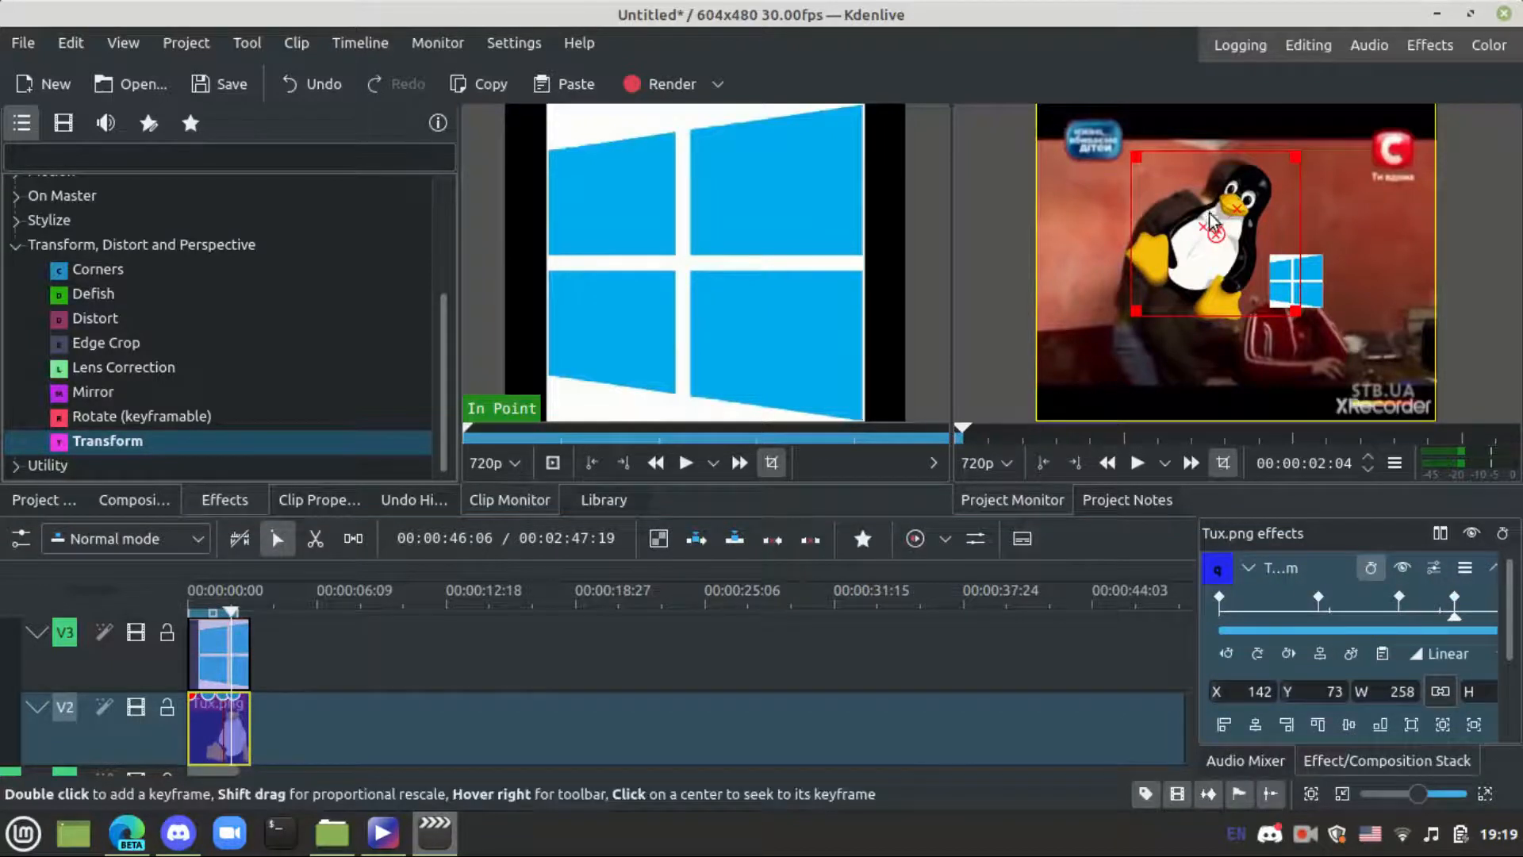
drag(1214, 242, 1206, 237)
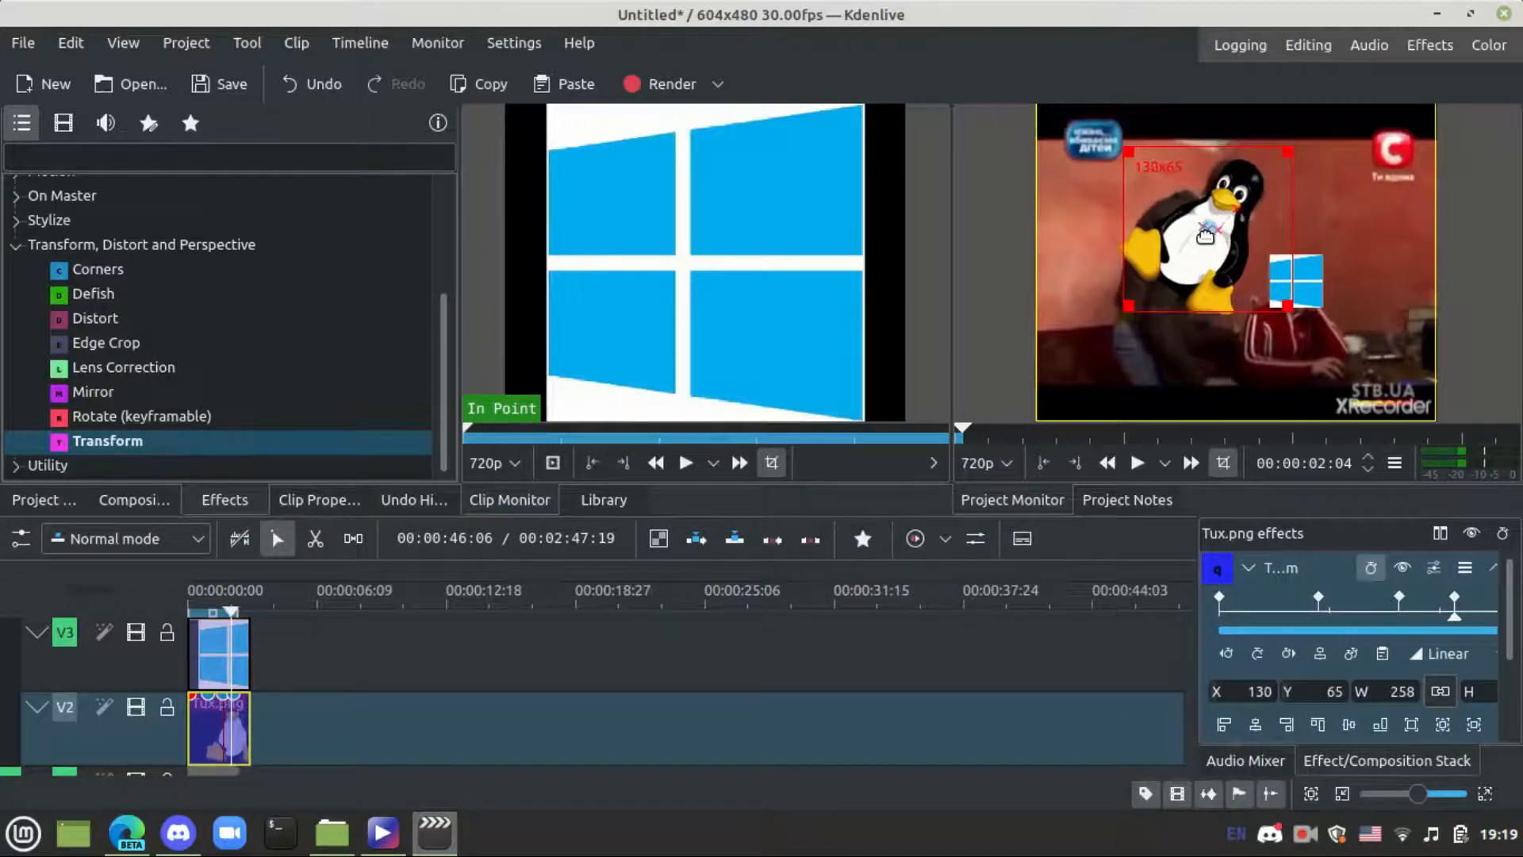
scroll(1363, 697, down, 2)
drag(1398, 728, 1389, 723)
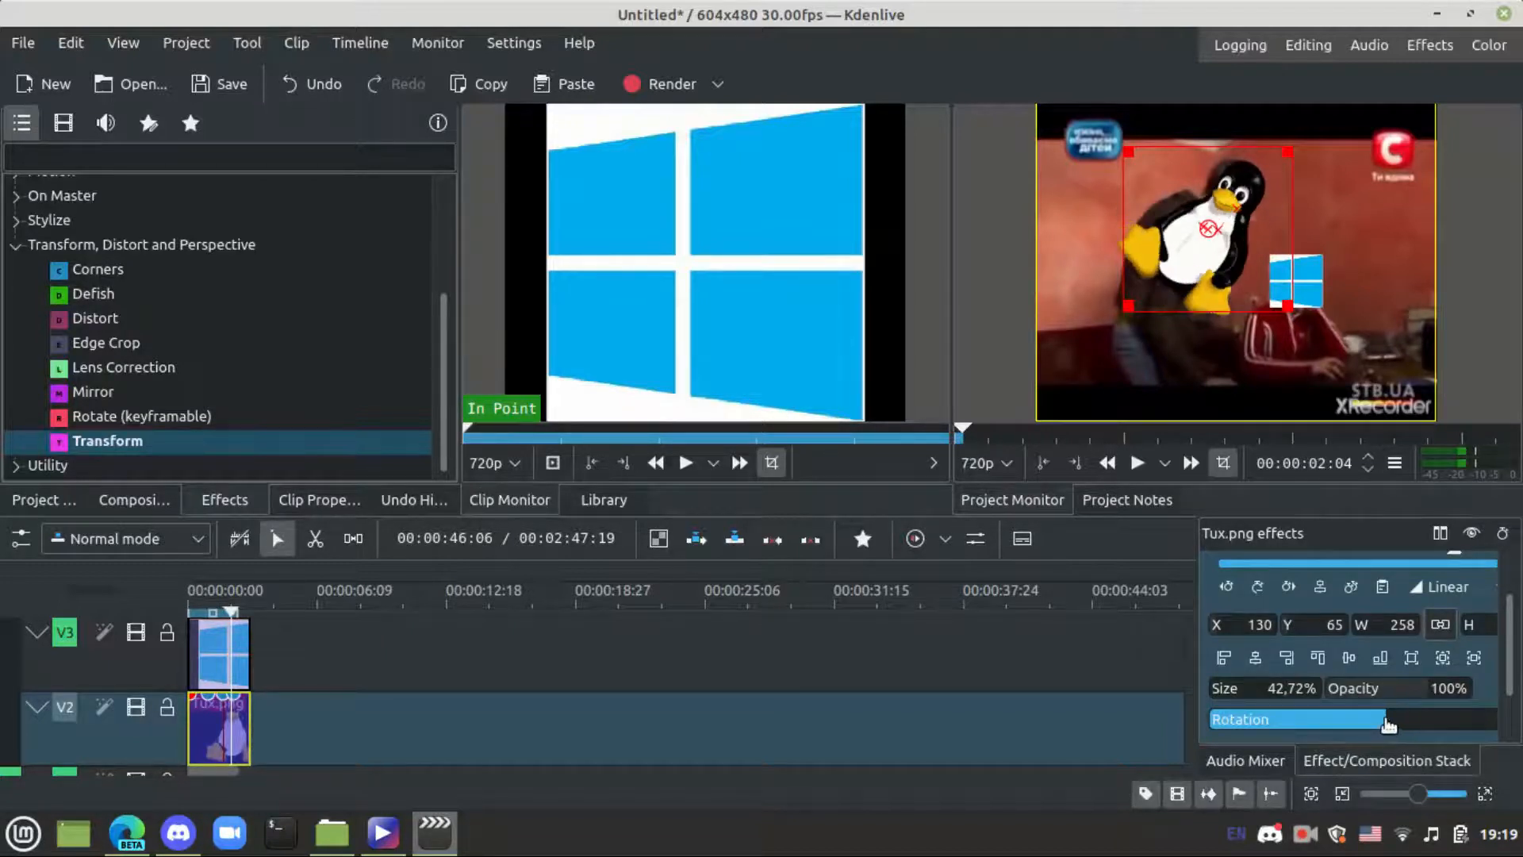
Play back the opening seconds to review the Tux.png movement and rotation
click(867, 660)
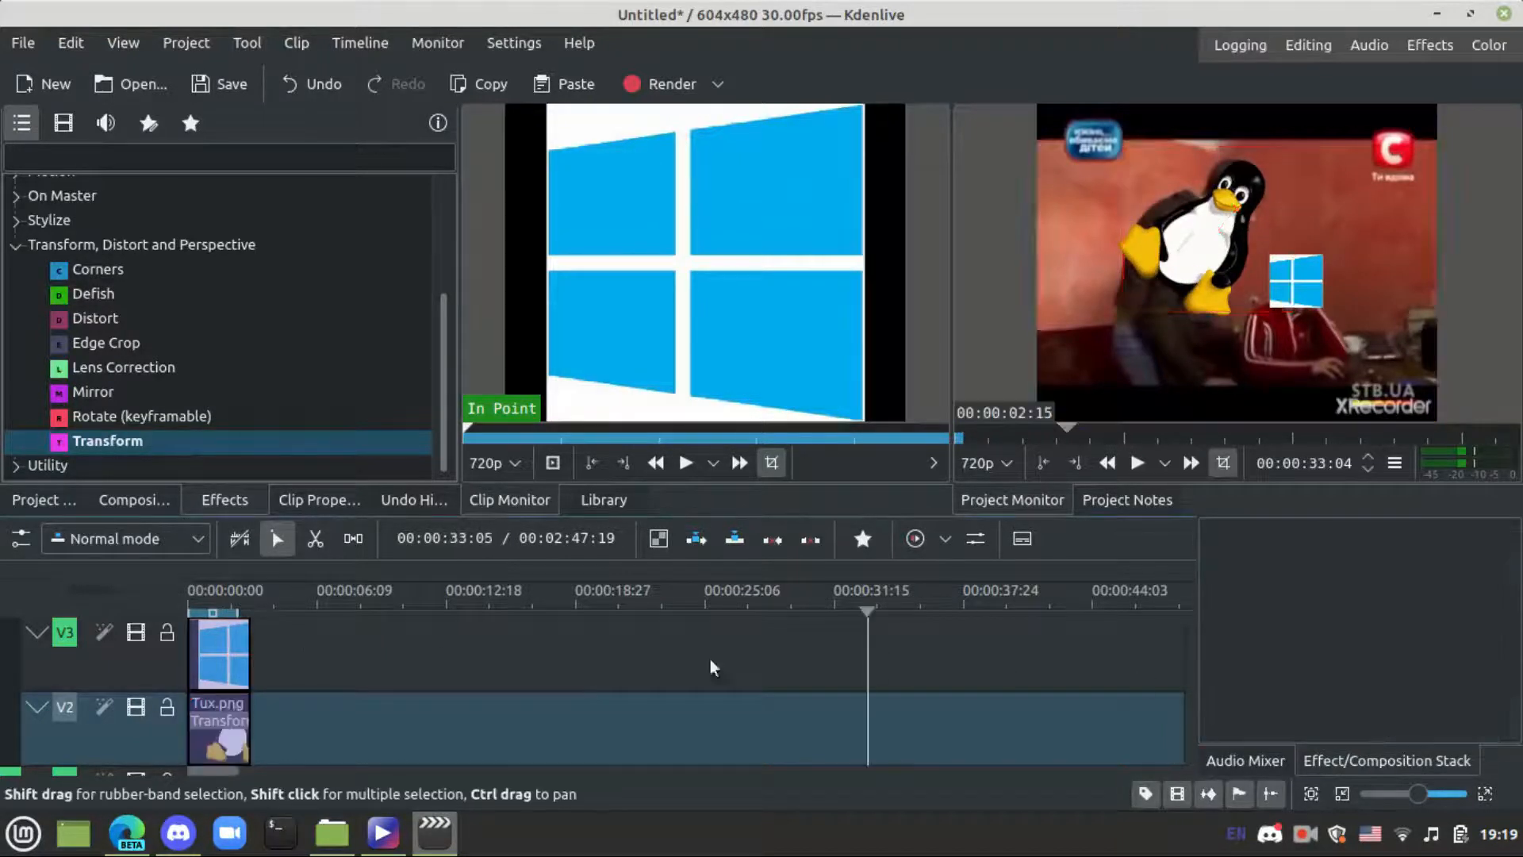
click(206, 592)
click(1133, 463)
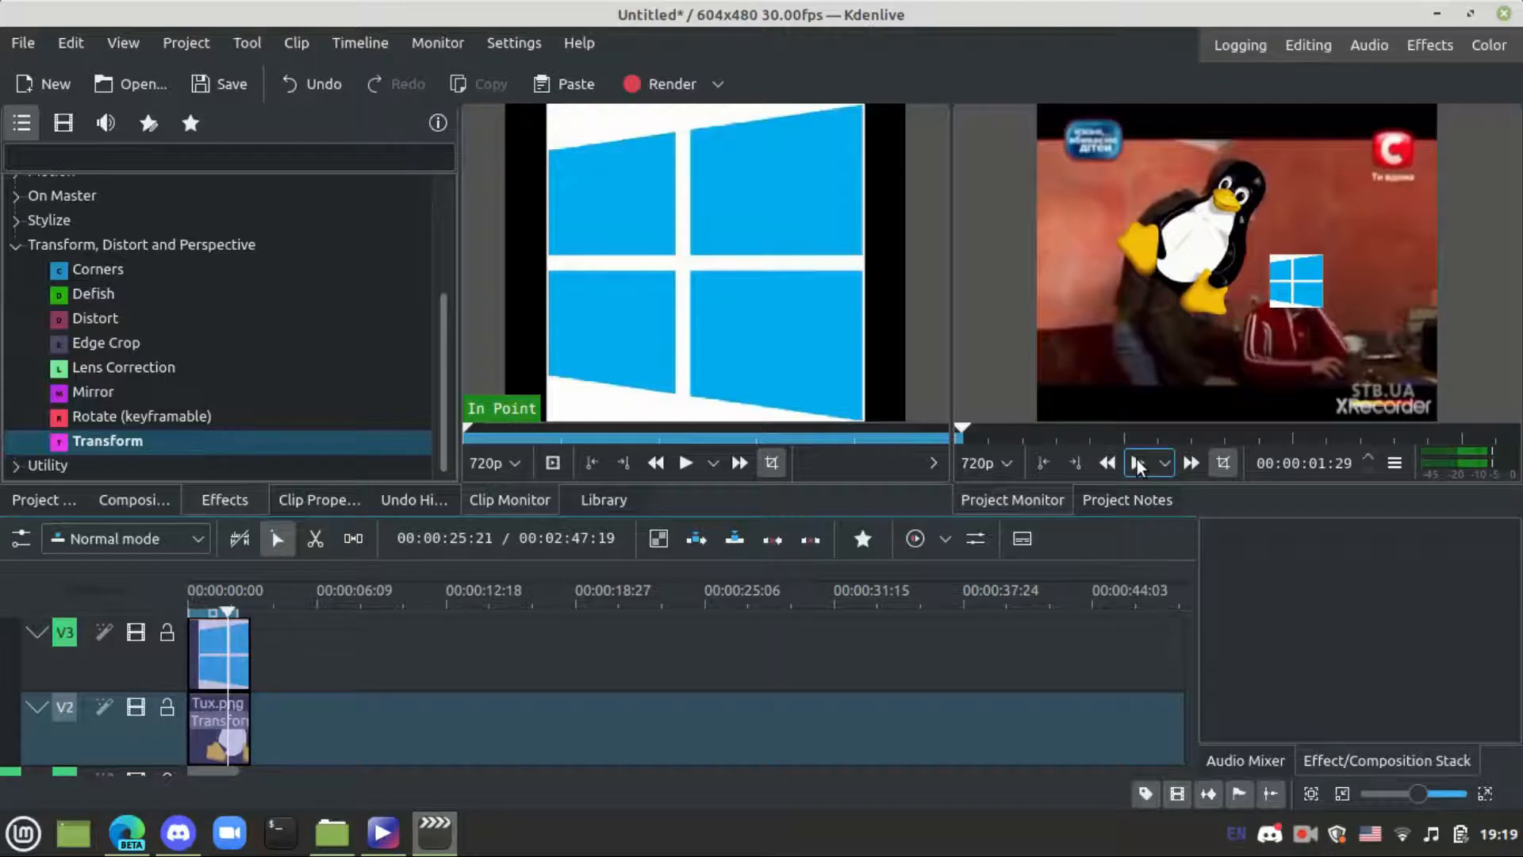
click(1137, 463)
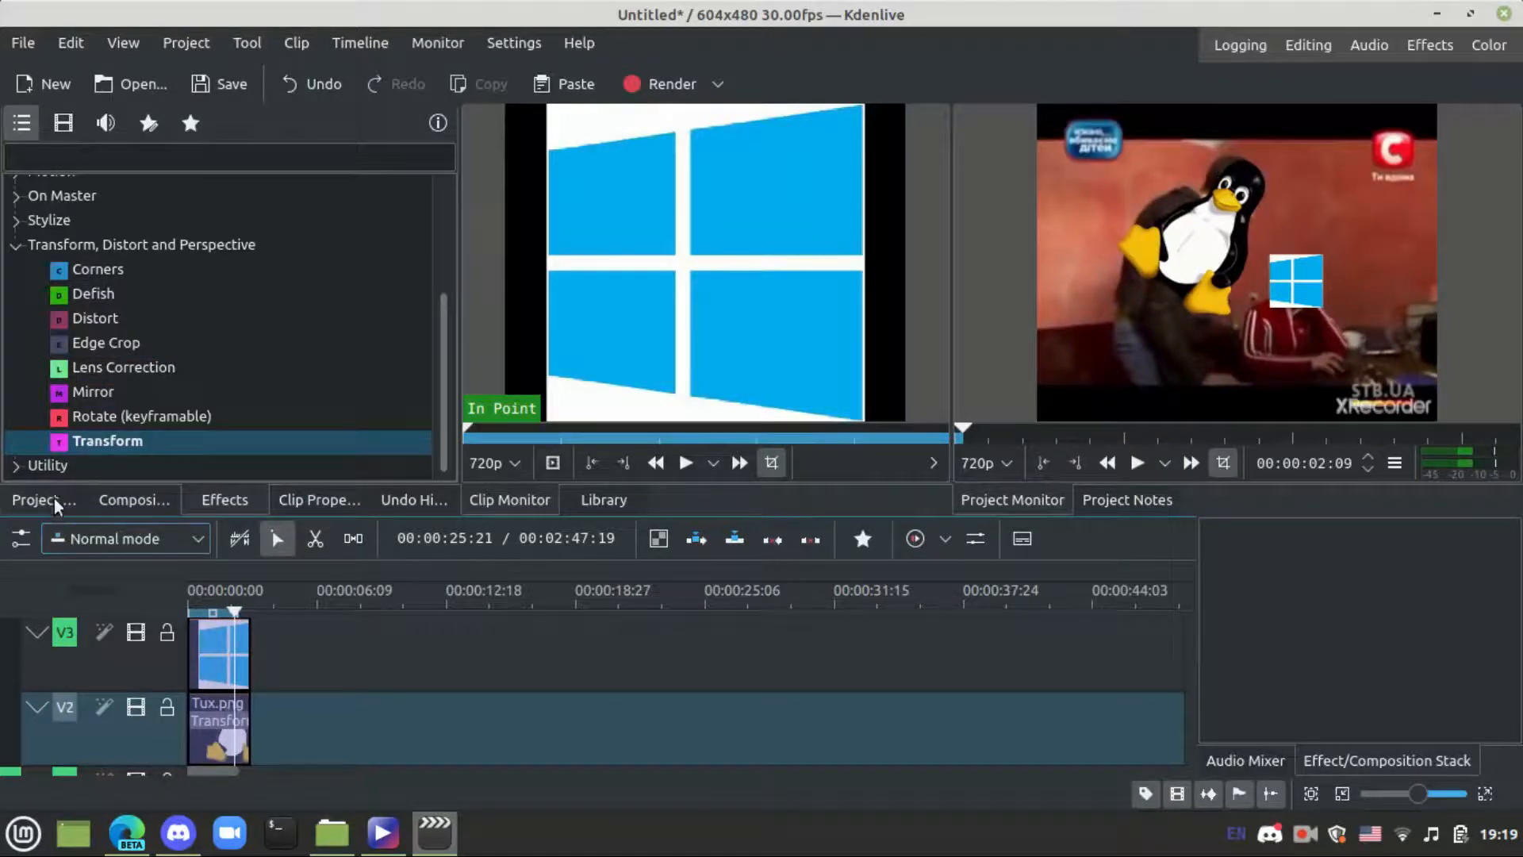
Place a second windows_8_logo.jpg clip on track V3 directly after the first, starting at 00:00:03:03, and play up to it
click(54, 499)
drag(286, 274, 303, 658)
click(1130, 465)
click(1130, 465)
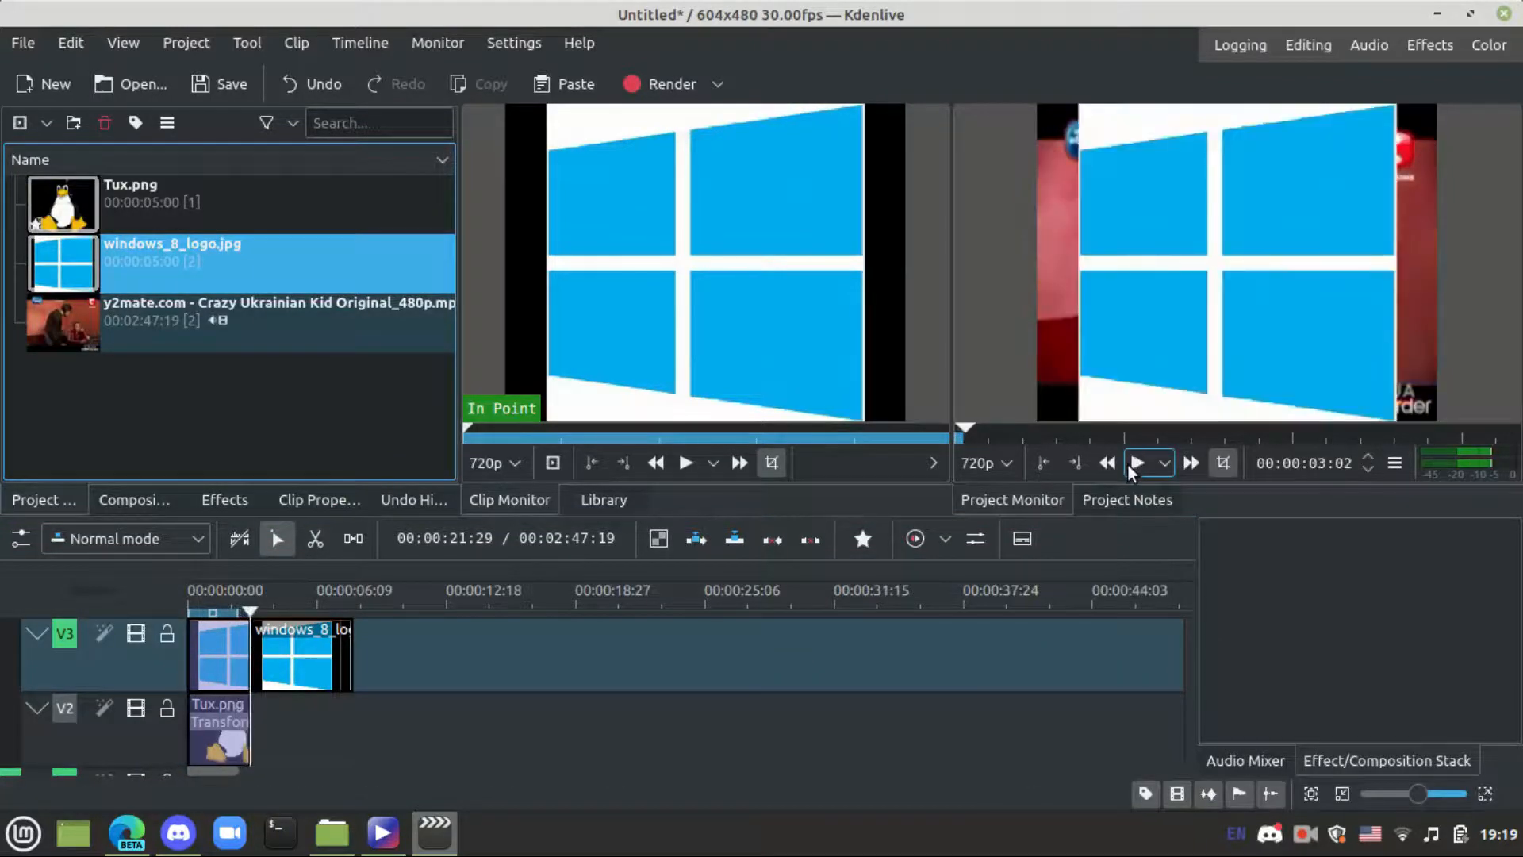
Apply the Transform effect to the second windows_8_logo.jpg clip on track V3, leaving its duration settings unedited
double_click(318, 666)
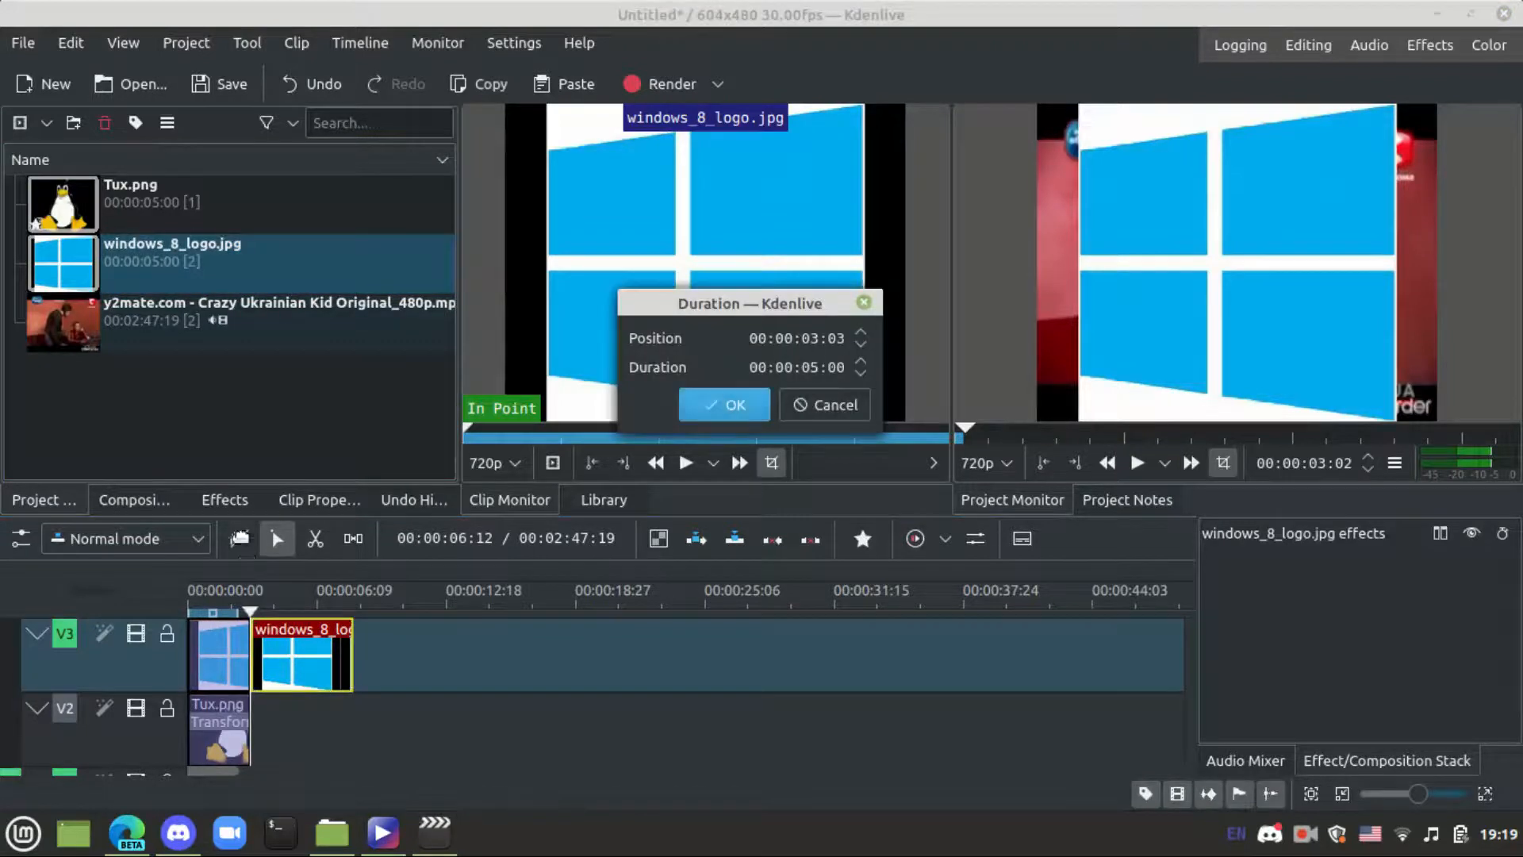
click(865, 407)
click(230, 498)
click(238, 441)
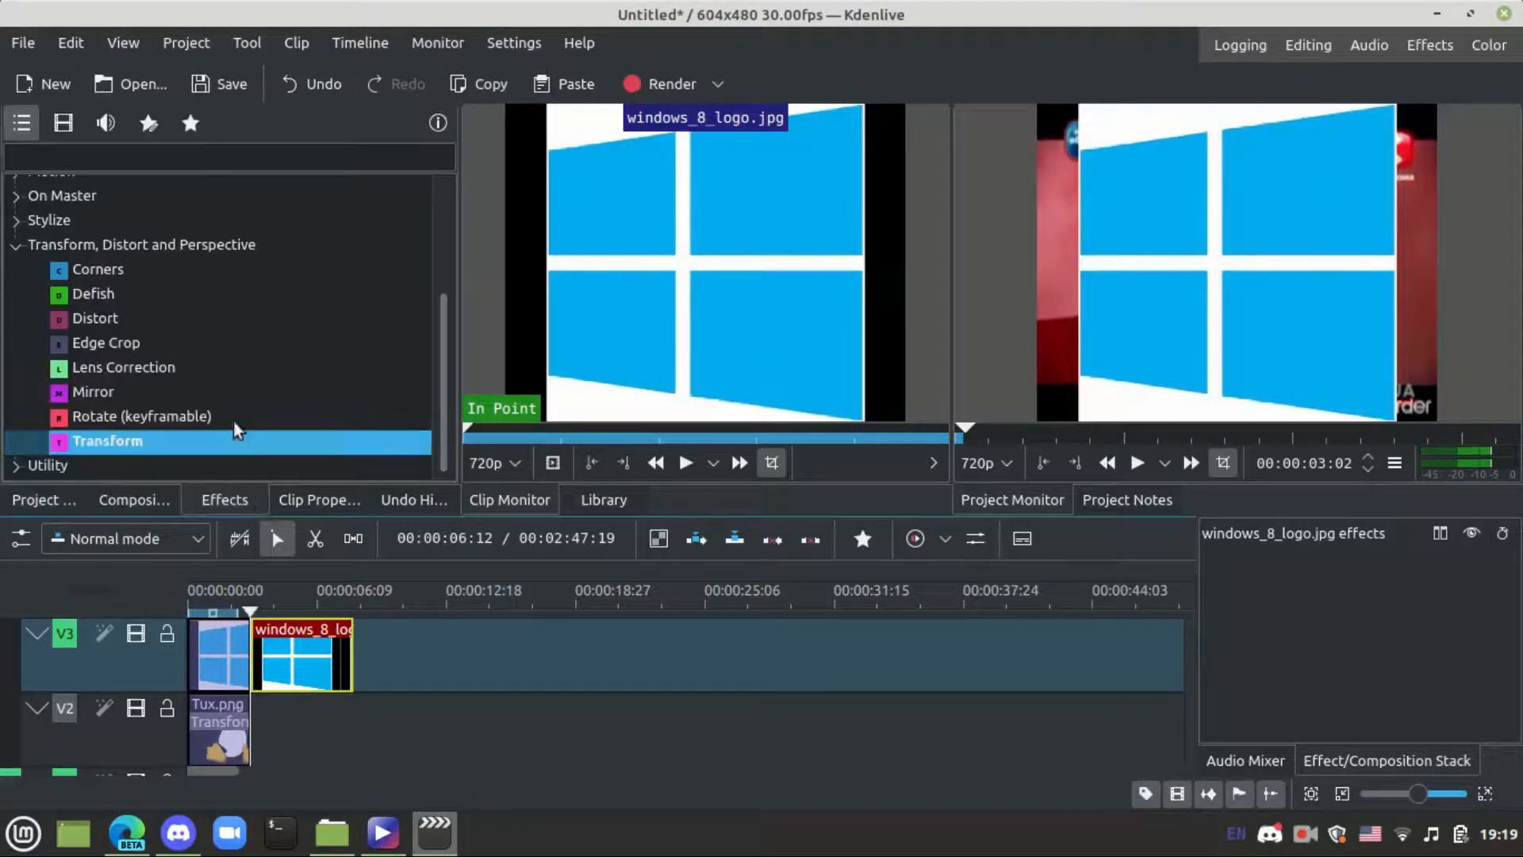
double_click(250, 441)
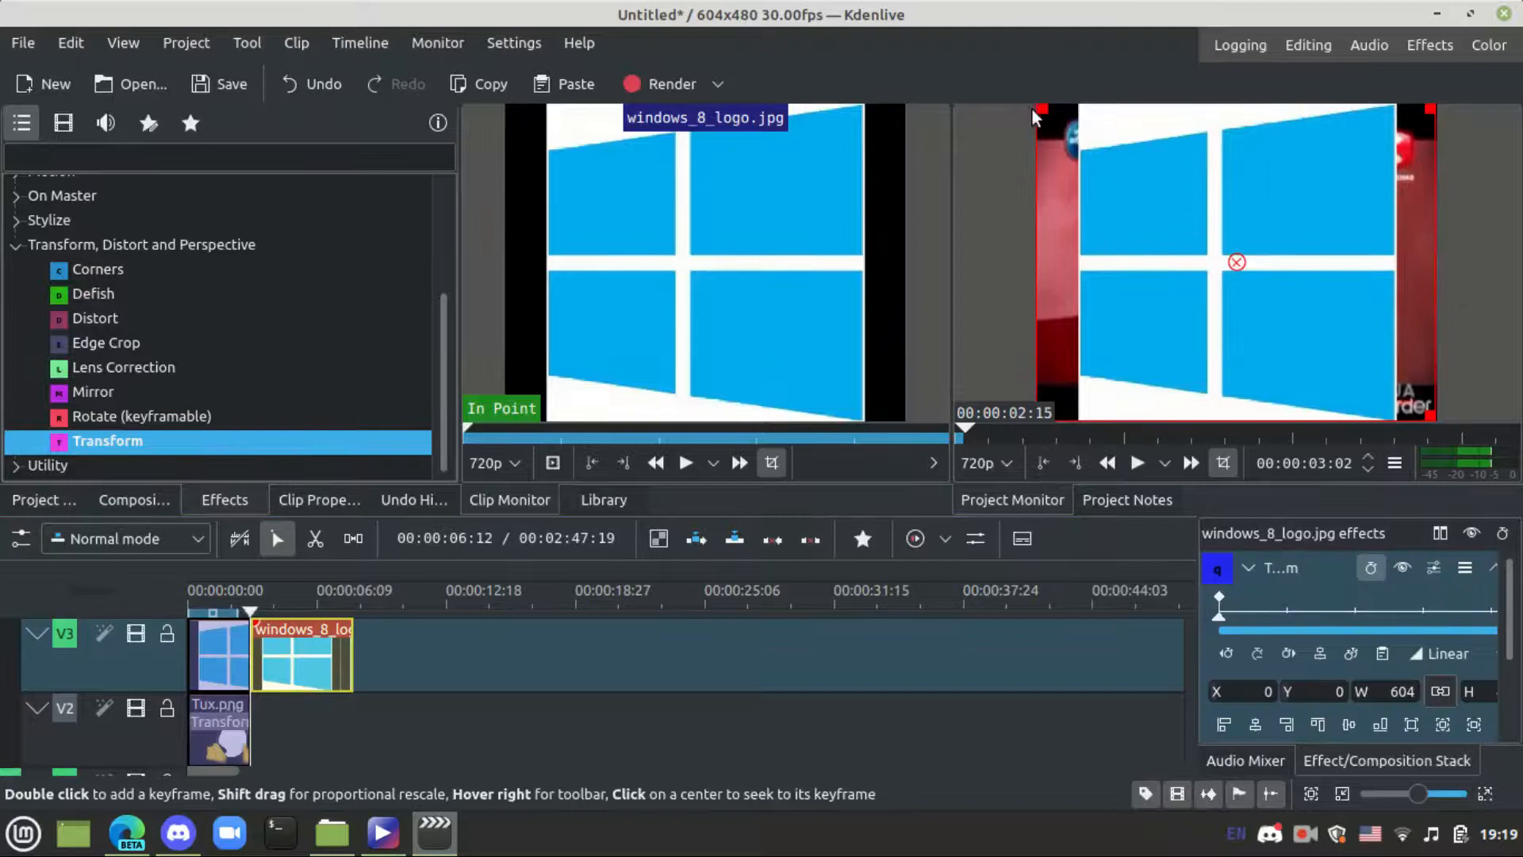
drag(1058, 141, 1151, 246)
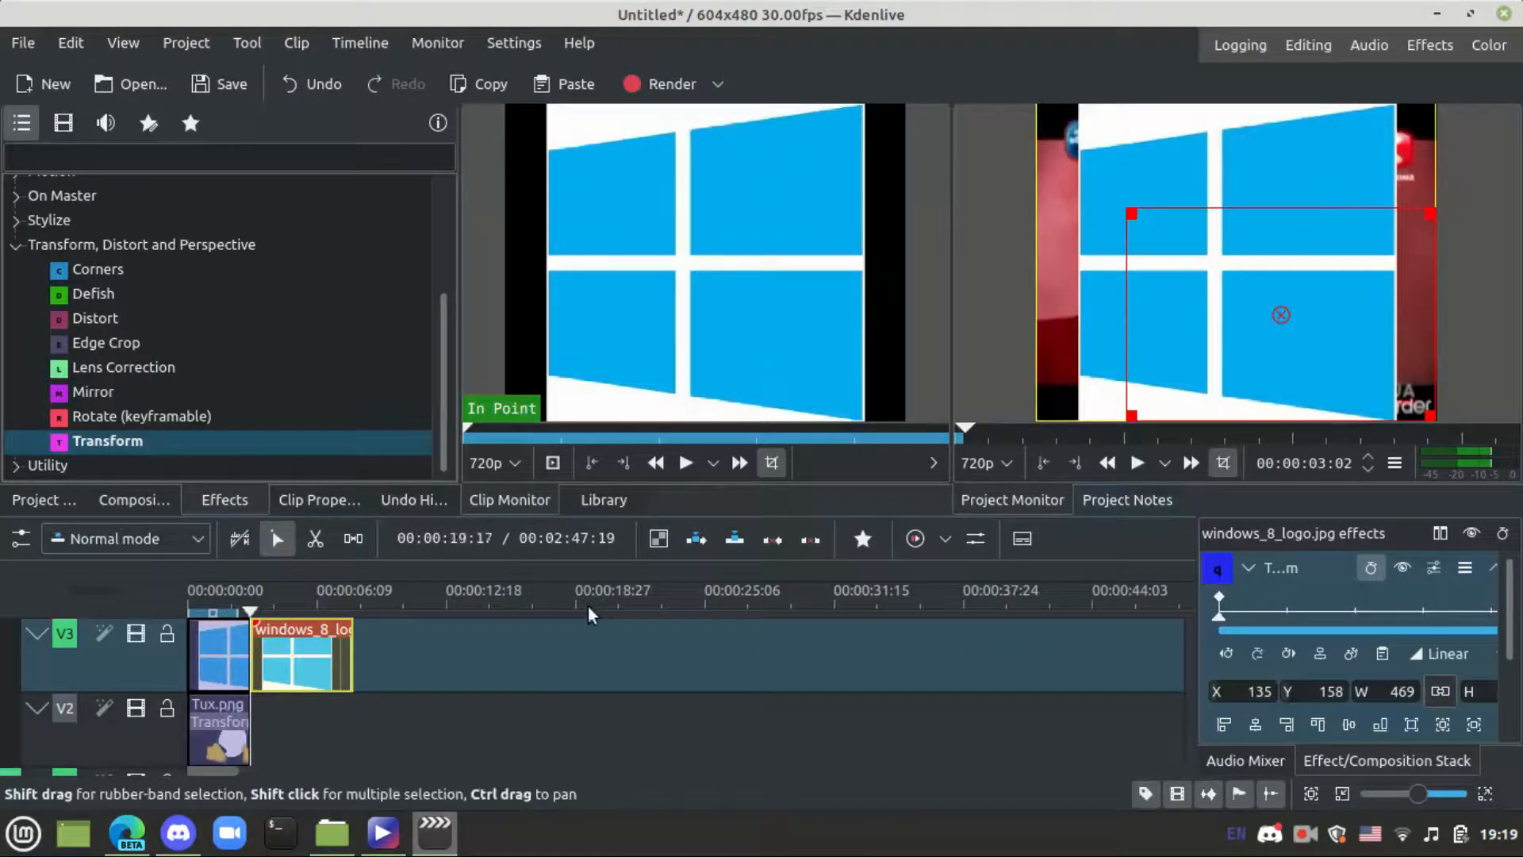
drag(1270, 313, 1181, 238)
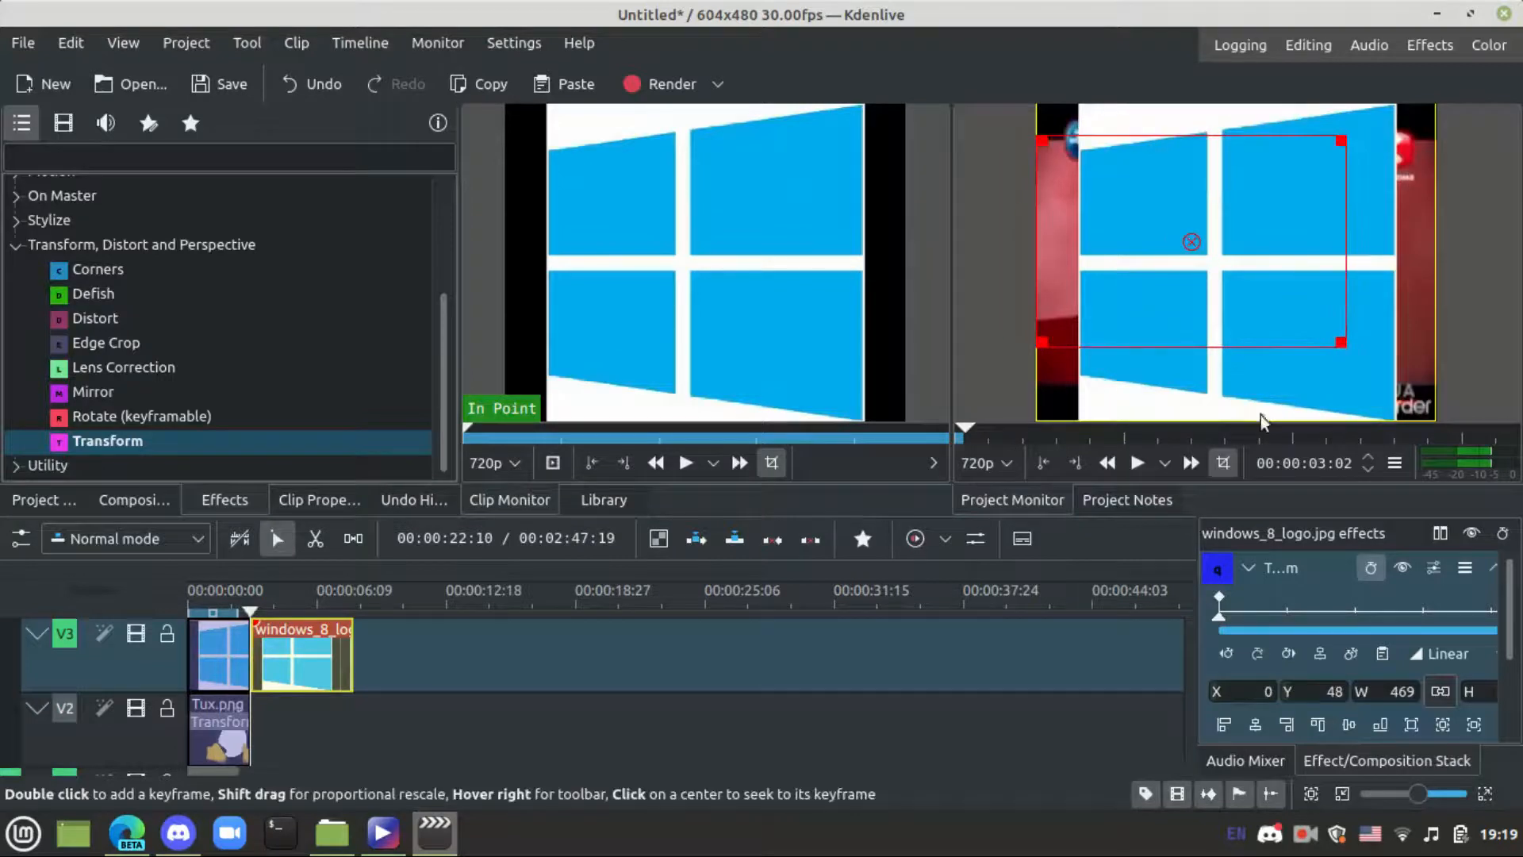
key(ctrl+z)
key(ctrl+z)
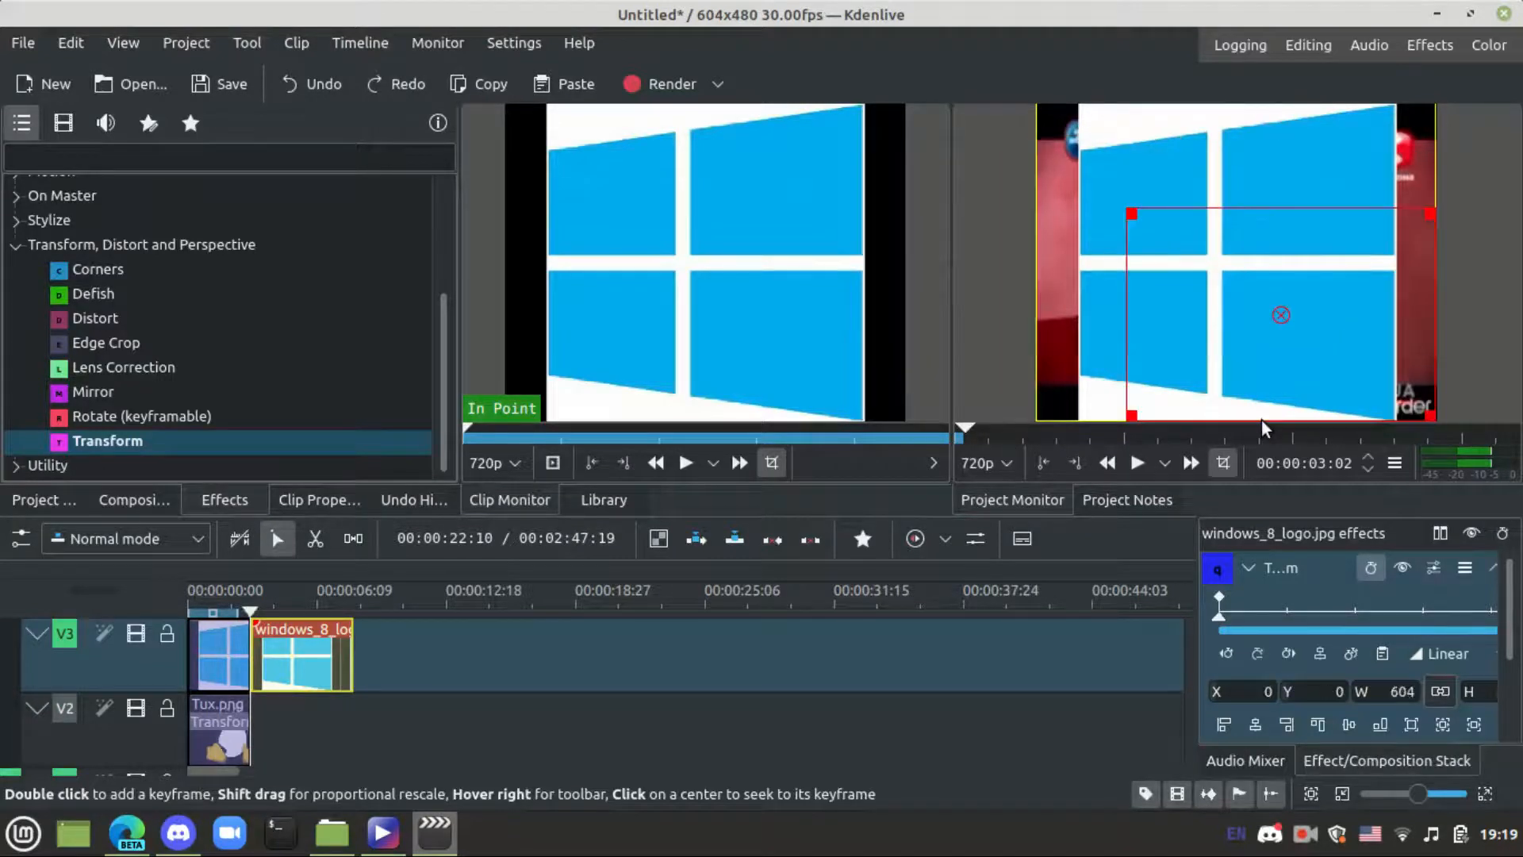
click(560, 654)
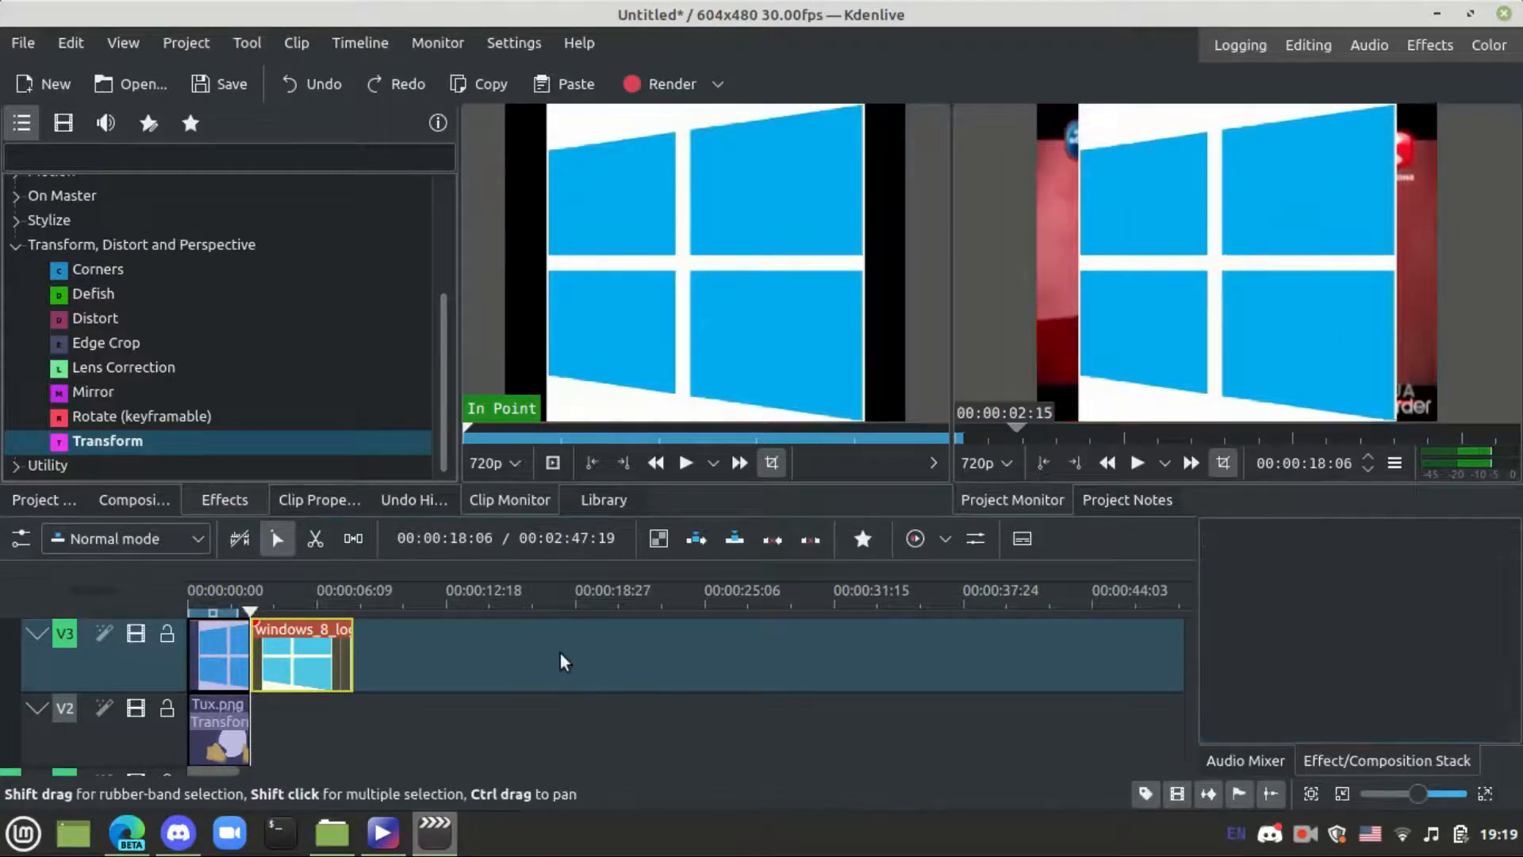
Scale the second windows_8_logo.jpg clip to a width of 243 and move it to X 73, Y 127 over the boy's face
click(302, 655)
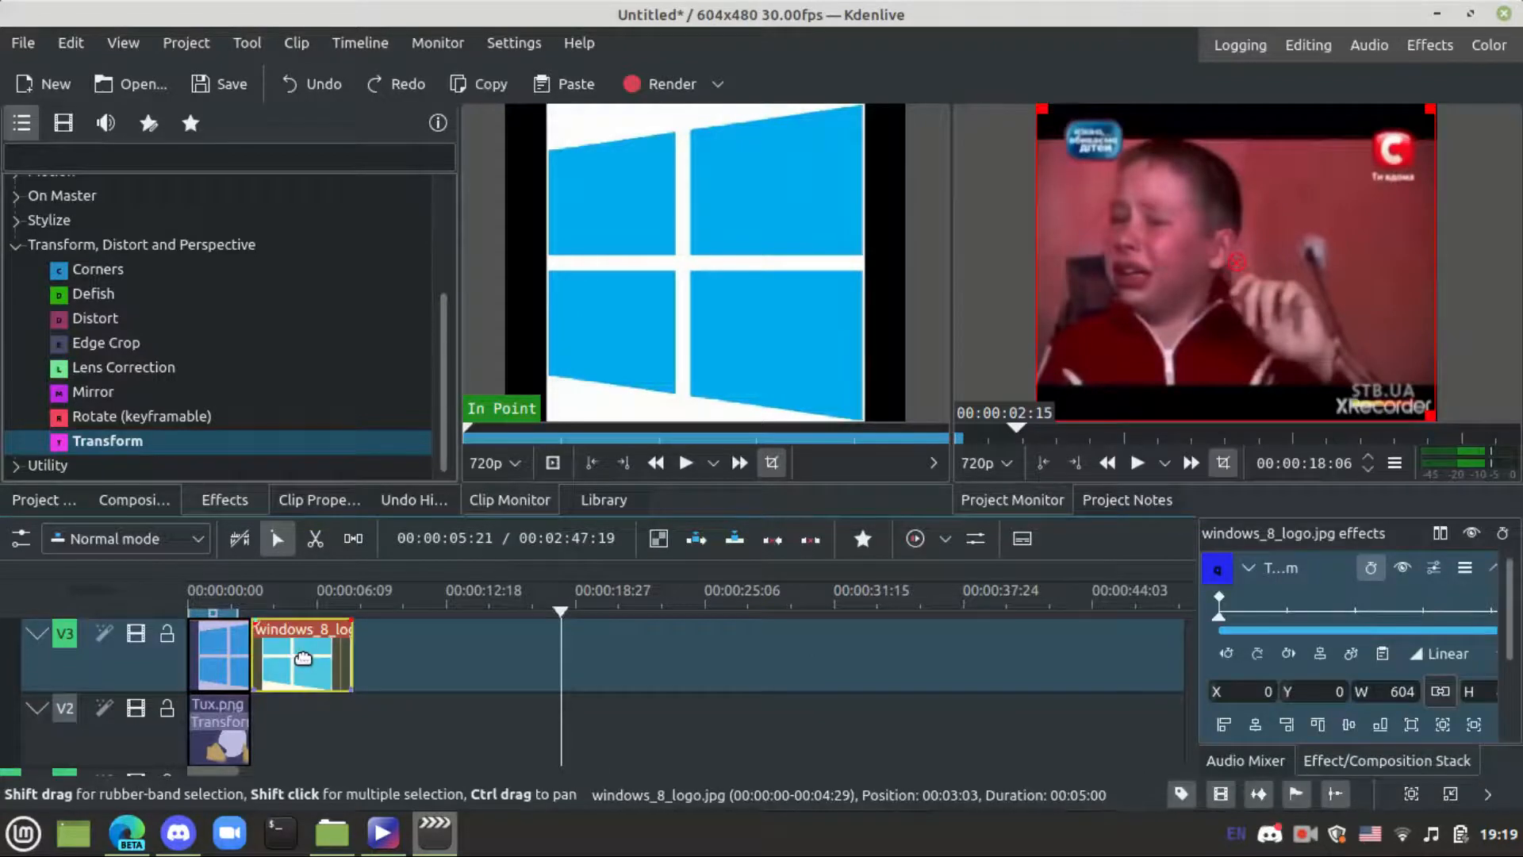
click(267, 598)
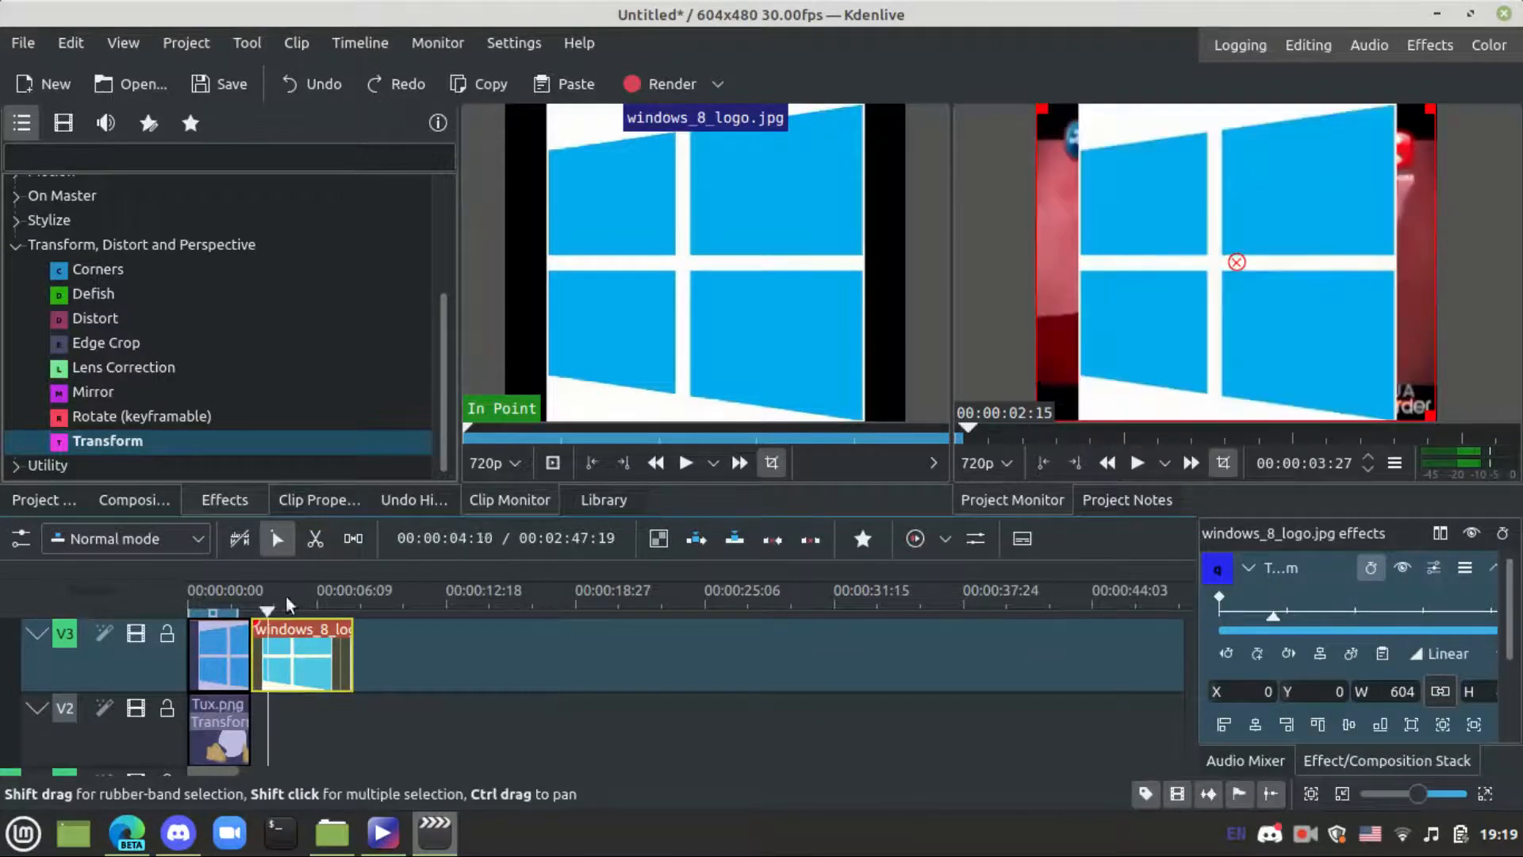
drag(1041, 108, 1281, 256)
drag(279, 613, 249, 612)
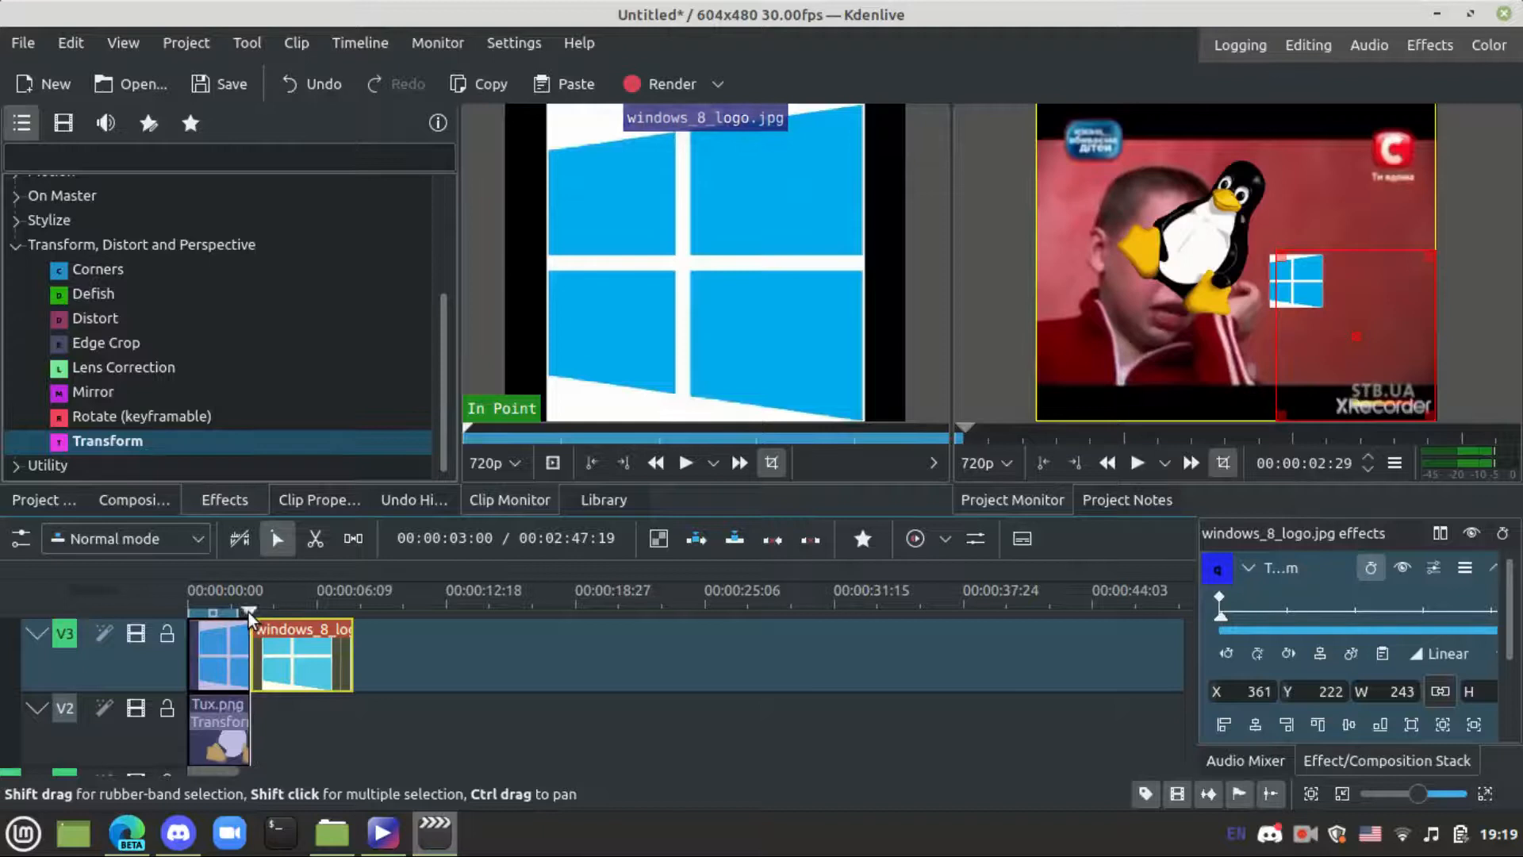
click(1222, 627)
drag(1355, 336, 1165, 274)
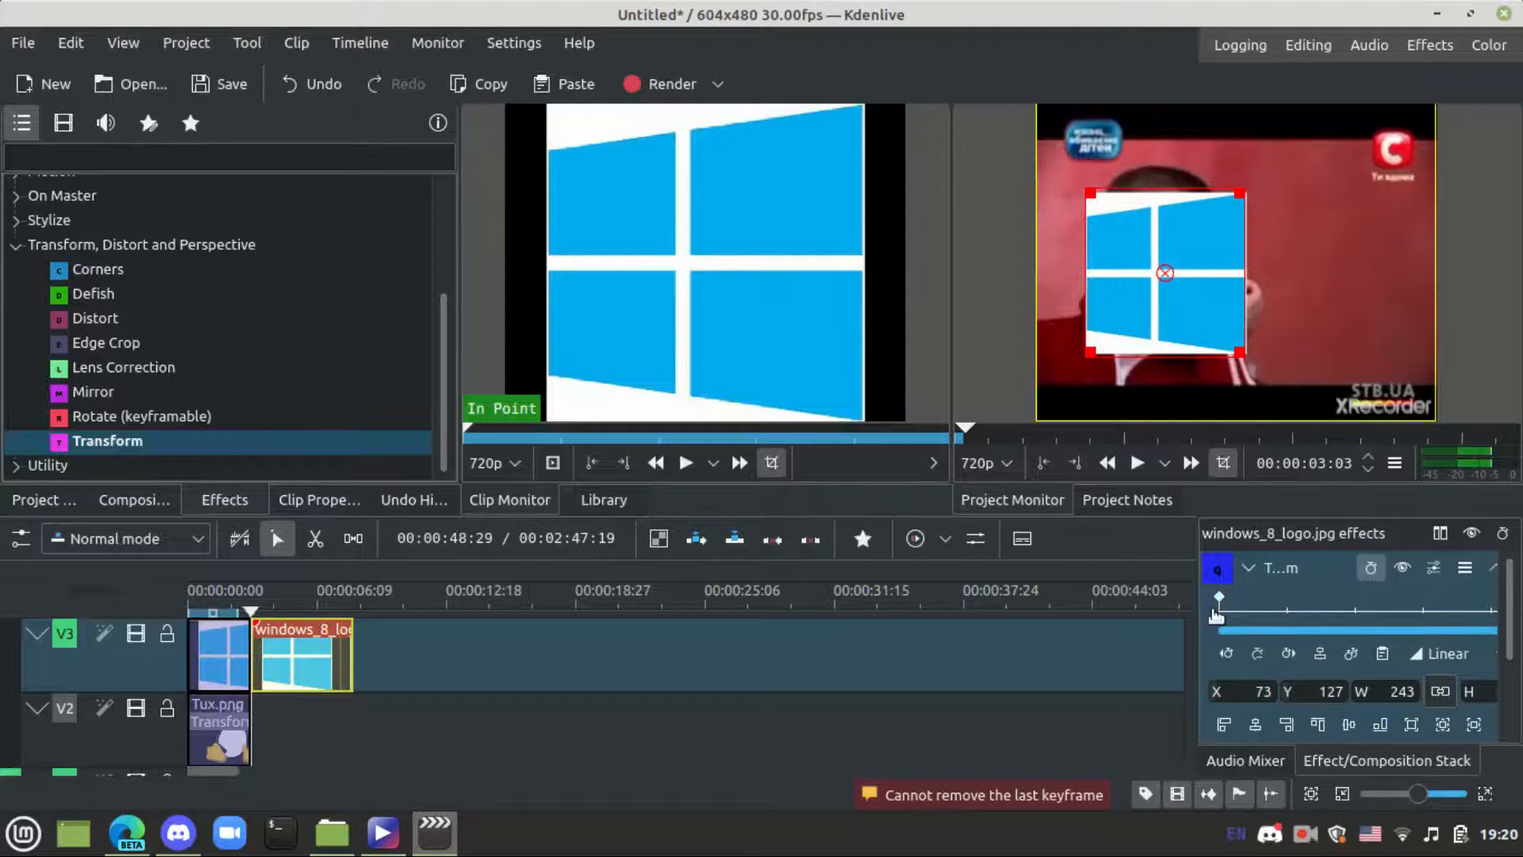
Trim the second windows_8_logo.jpg clip to end at 00:00:04:15, where the close-up shot changes
mouse_move(1217, 613)
mouse_down()
mouse_move(1350, 628)
mouse_move(1316, 620)
mouse_up()
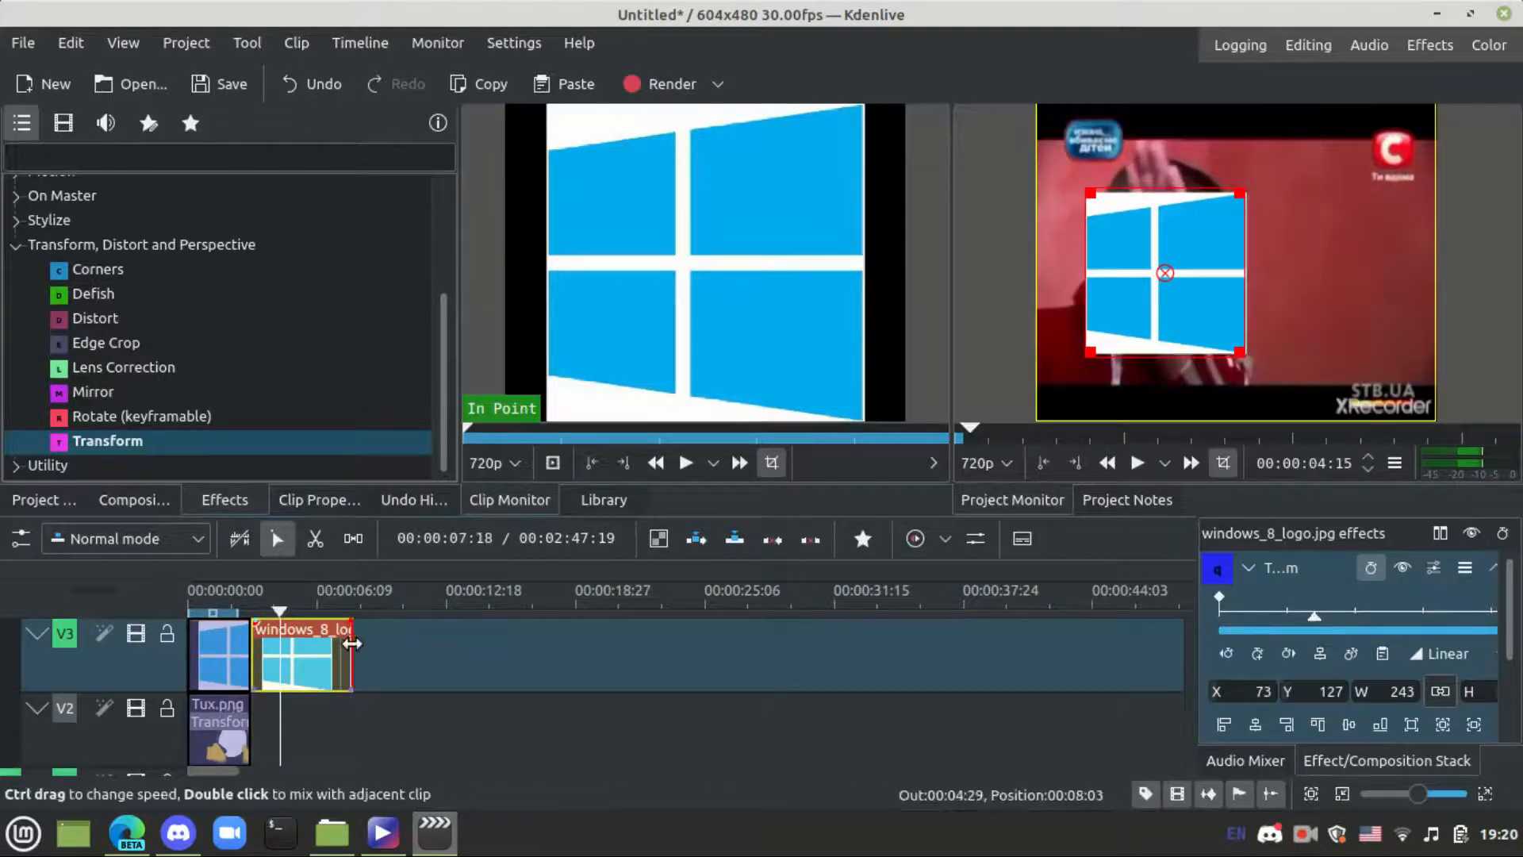
drag(351, 635, 291, 635)
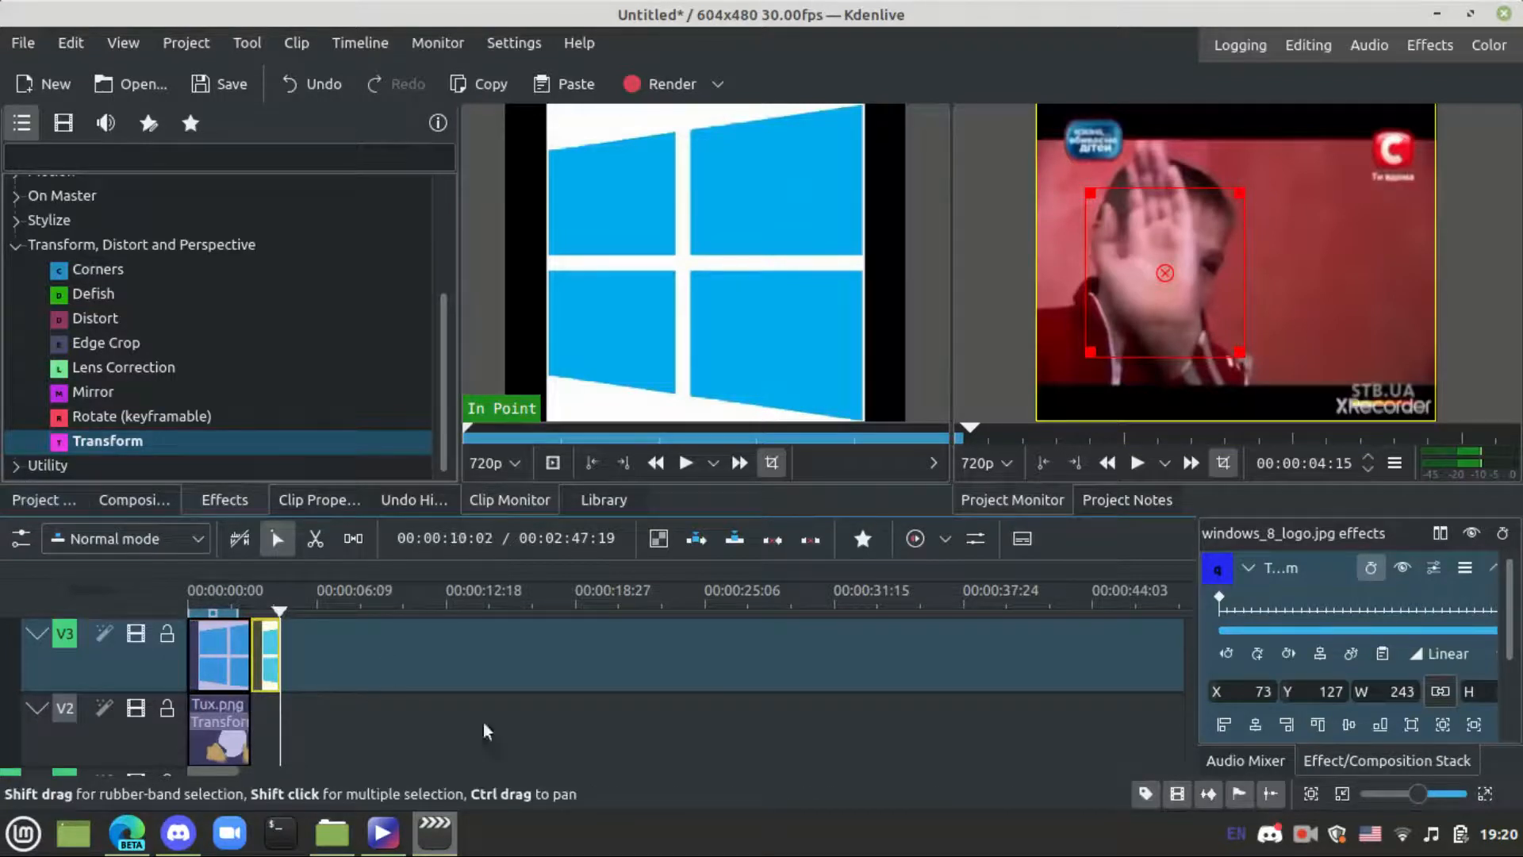
right_click(1303, 833)
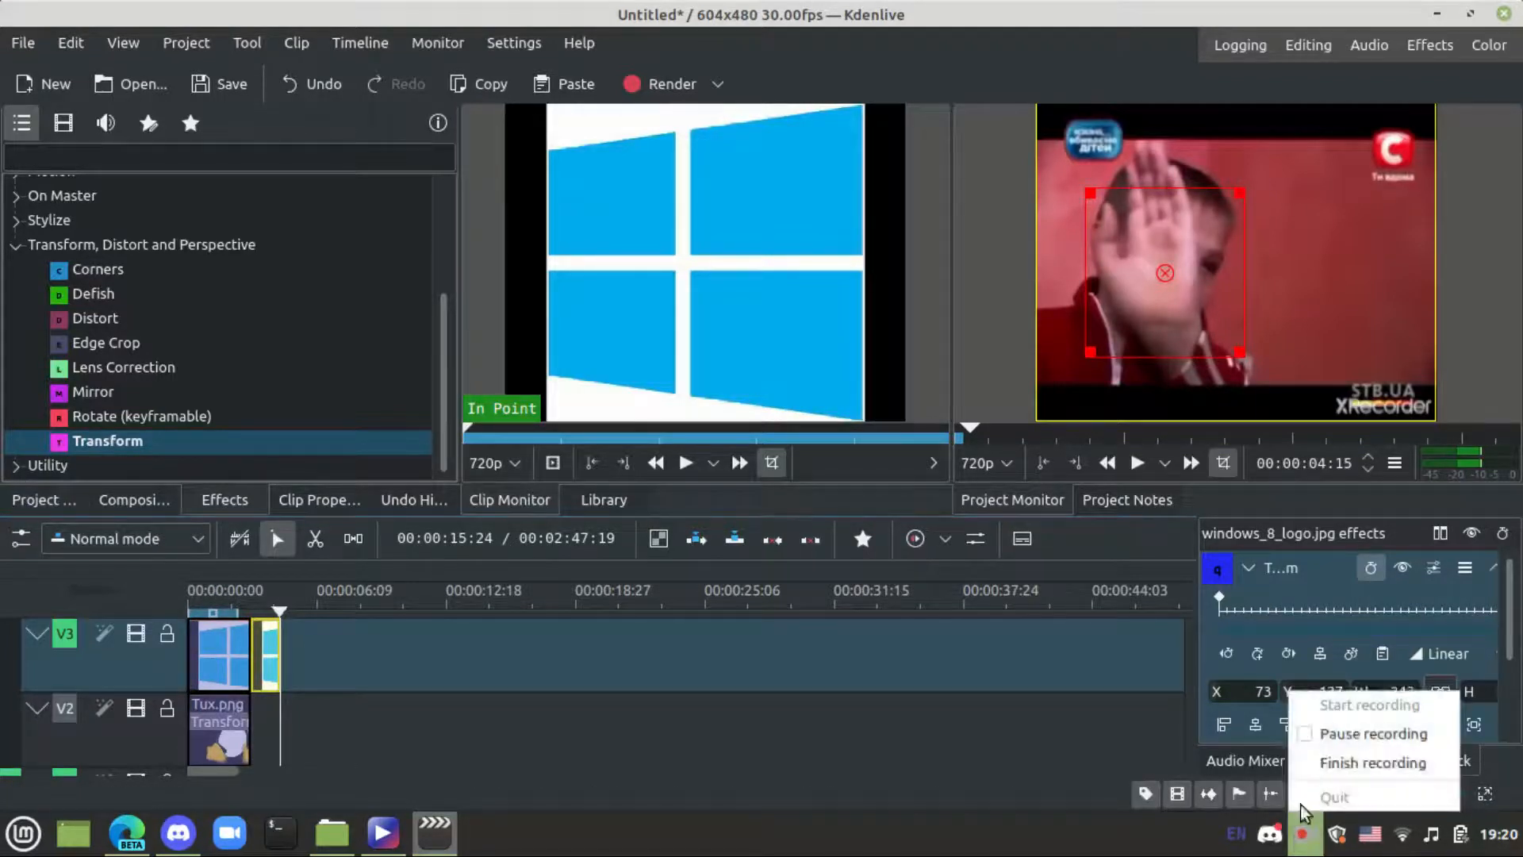
click(1365, 735)
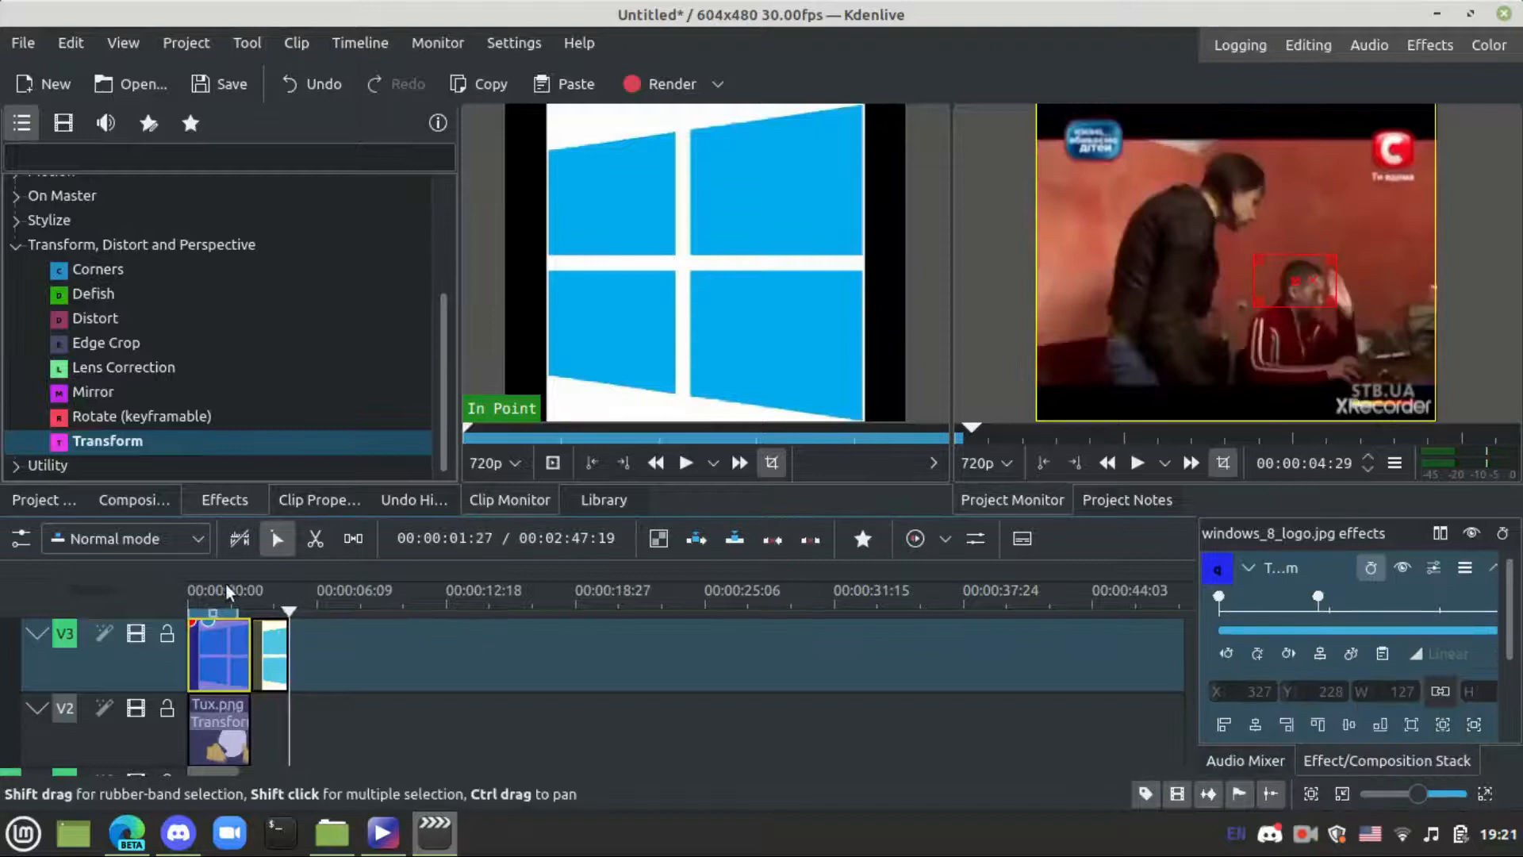
mouse_move(225, 592)
mouse_down()
mouse_move(178, 592)
mouse_move(252, 592)
mouse_up()
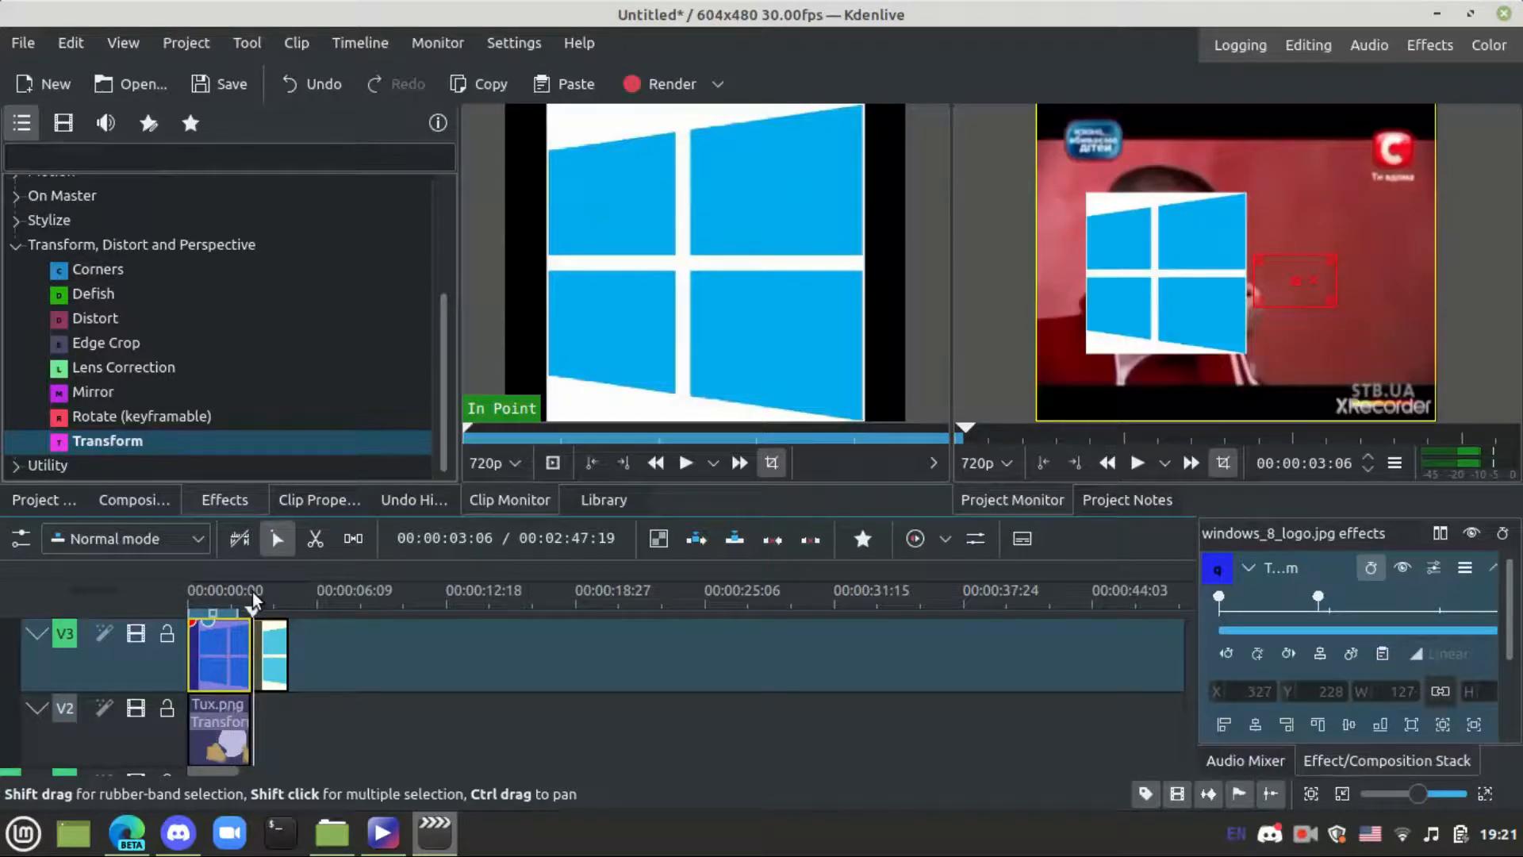
click(1302, 830)
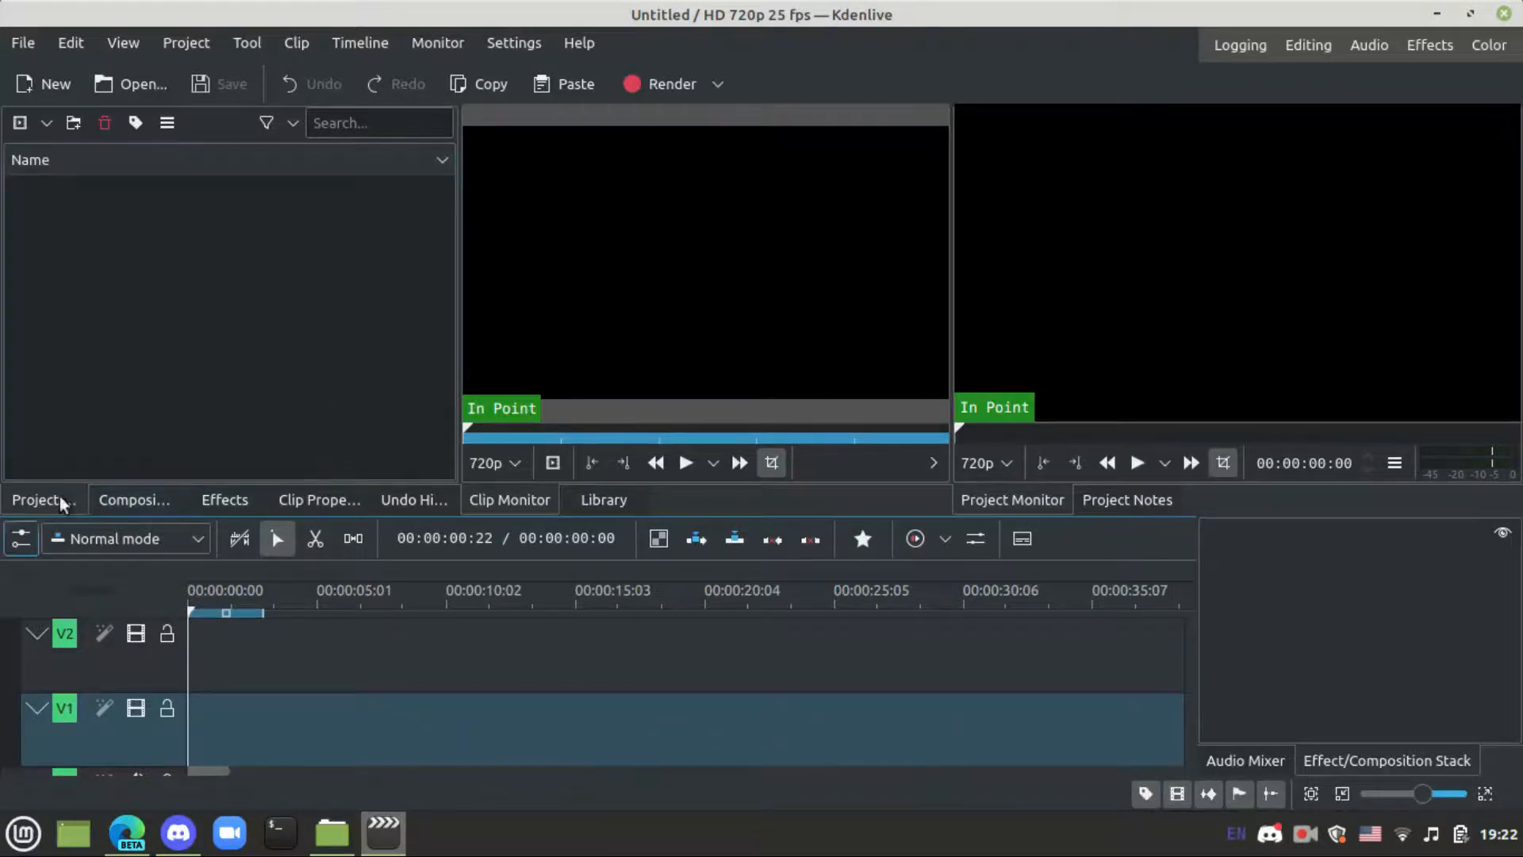
click(48, 123)
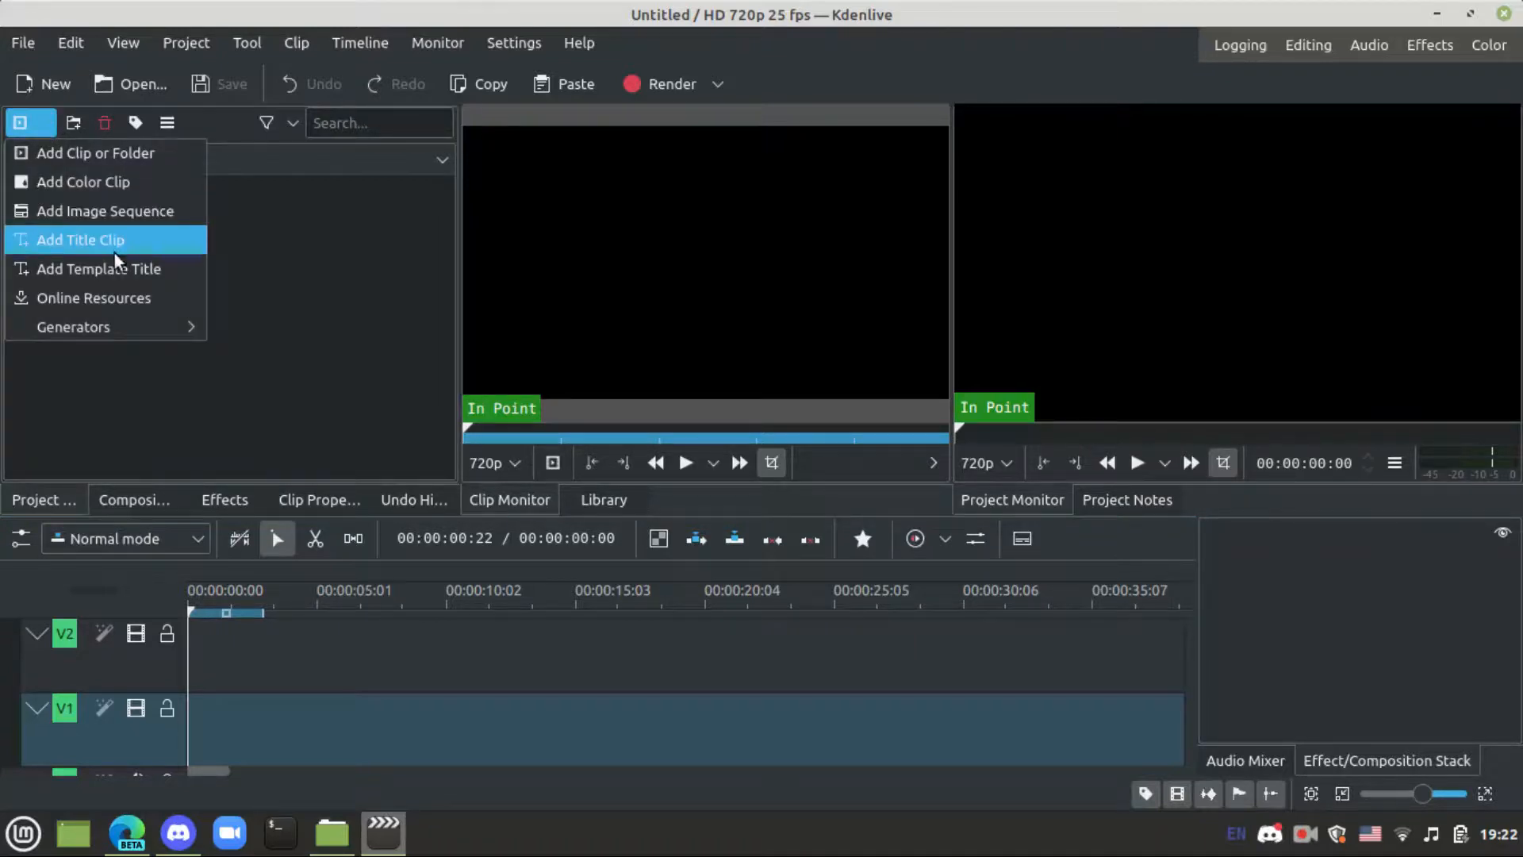
click(280, 251)
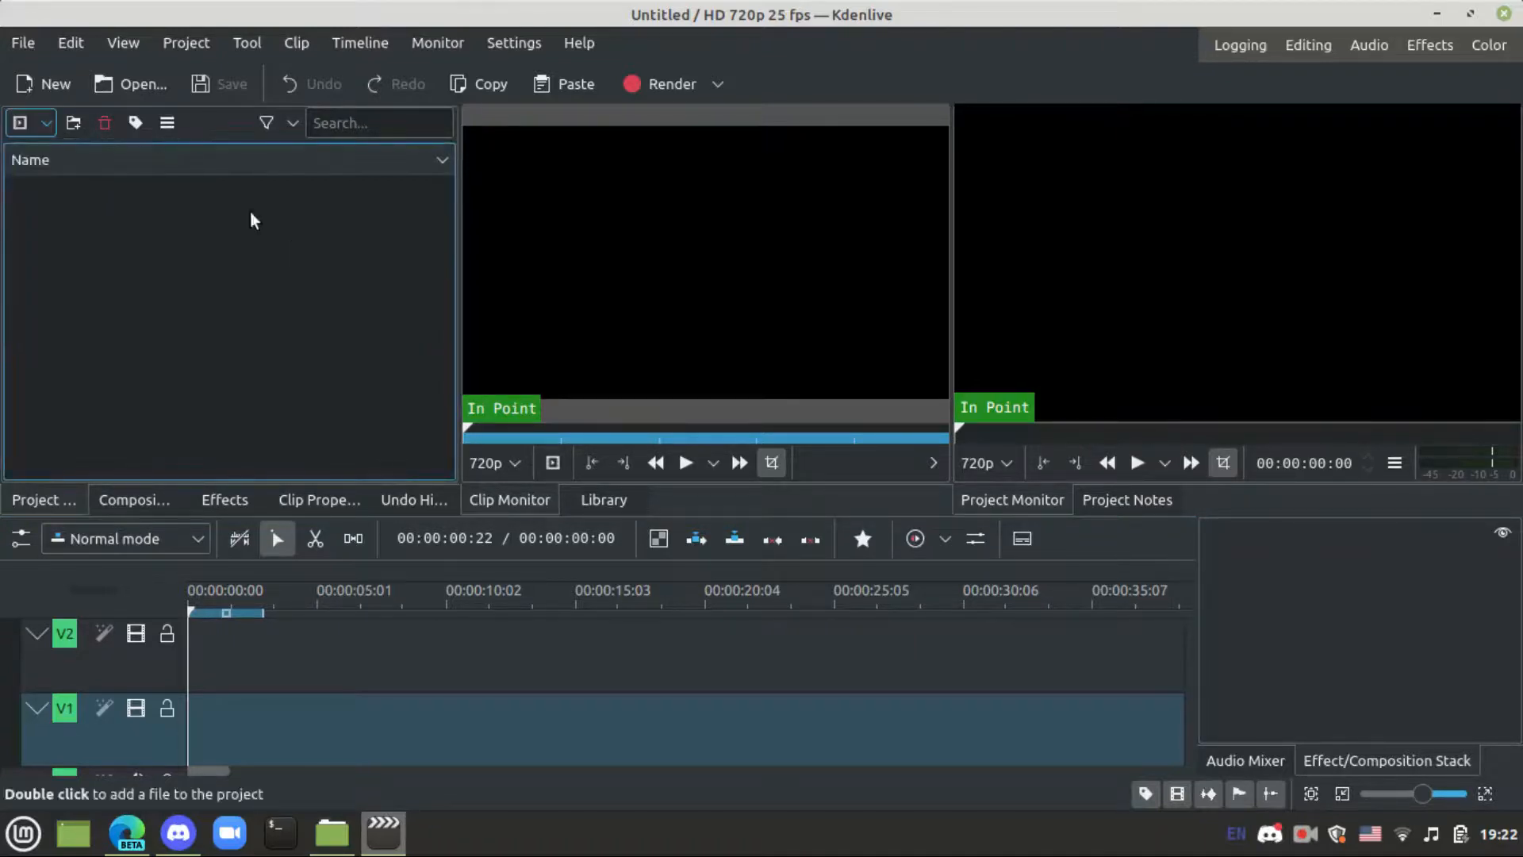
click(46, 123)
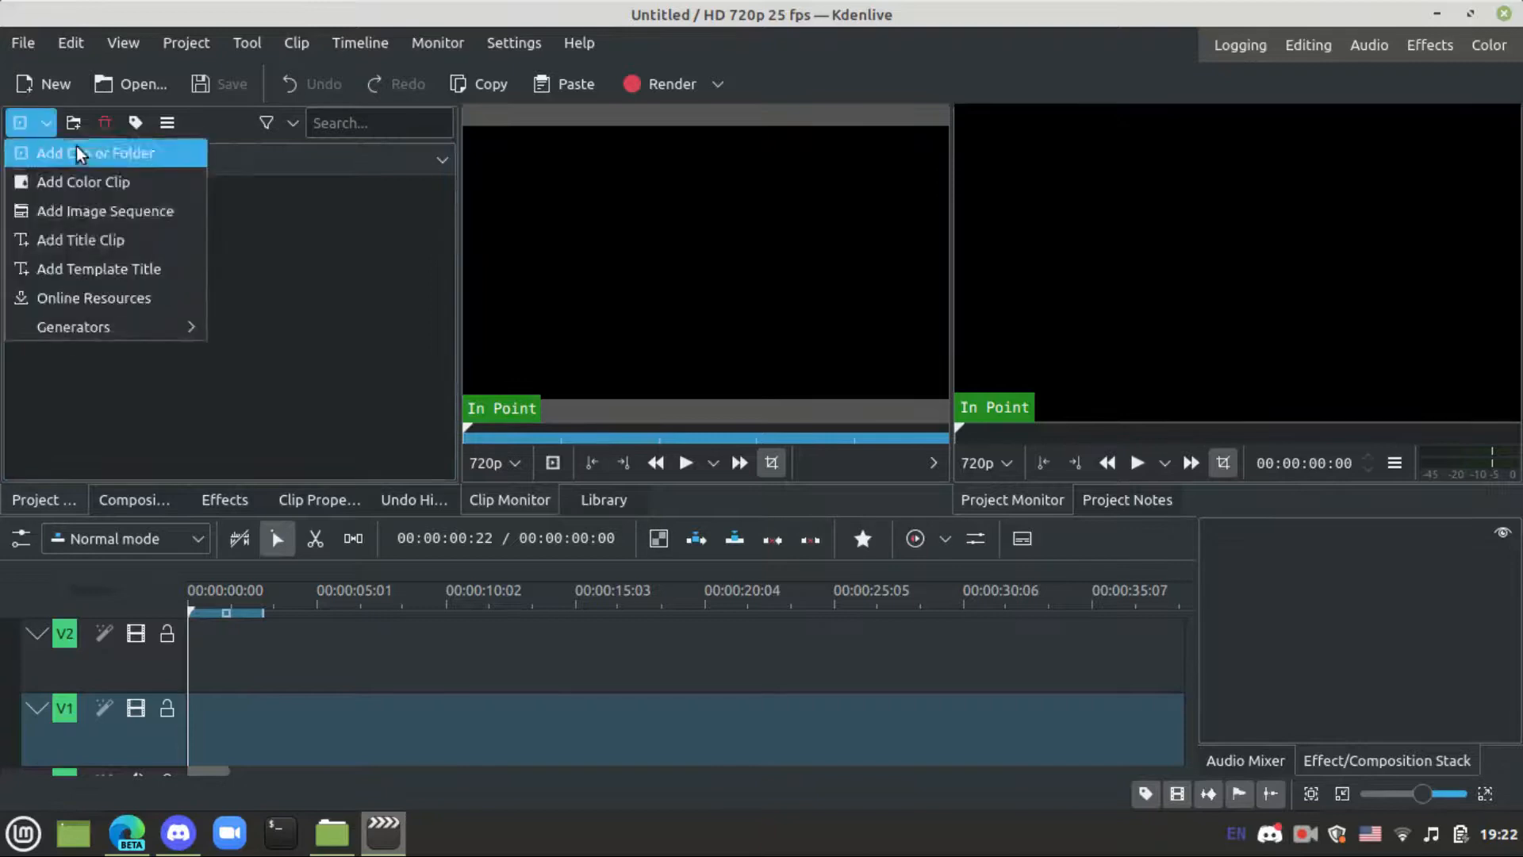
click(238, 252)
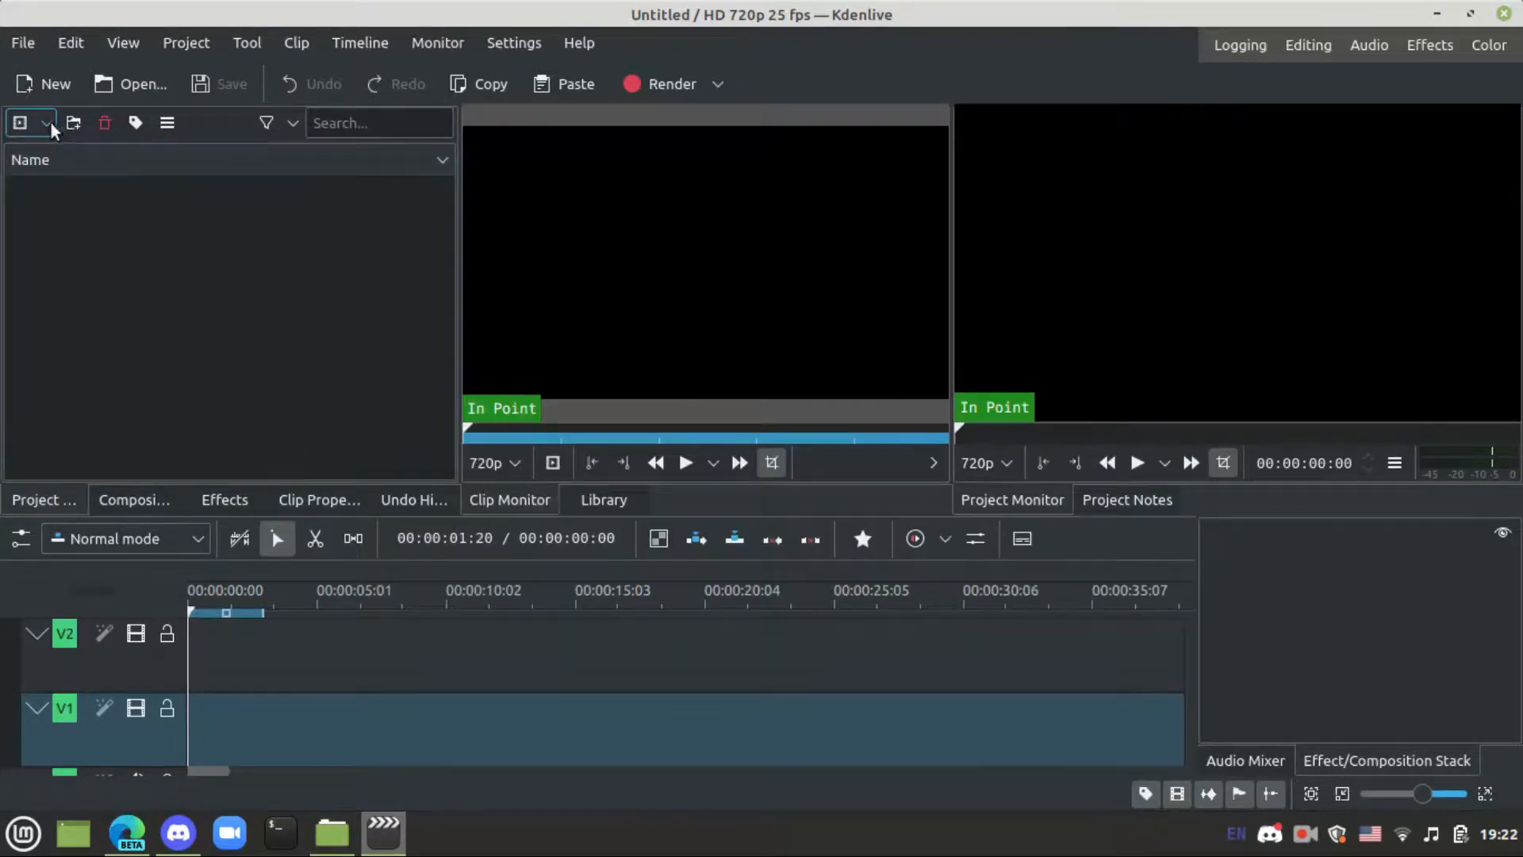
click(46, 123)
click(264, 335)
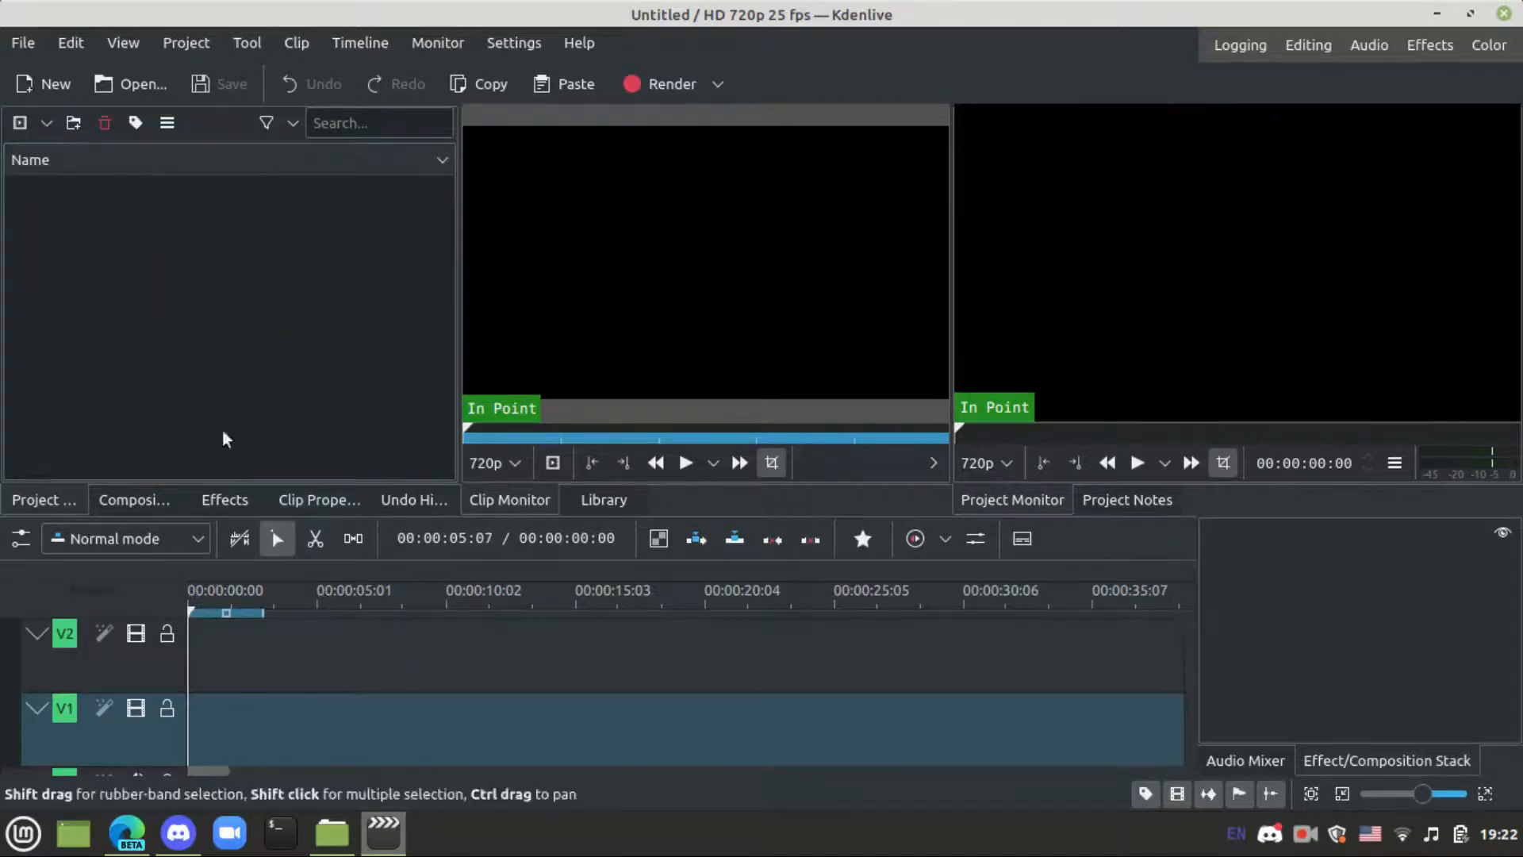
Start a new title clip and place a text item in the lower part of the frame at X 309, Y 516
click(46, 123)
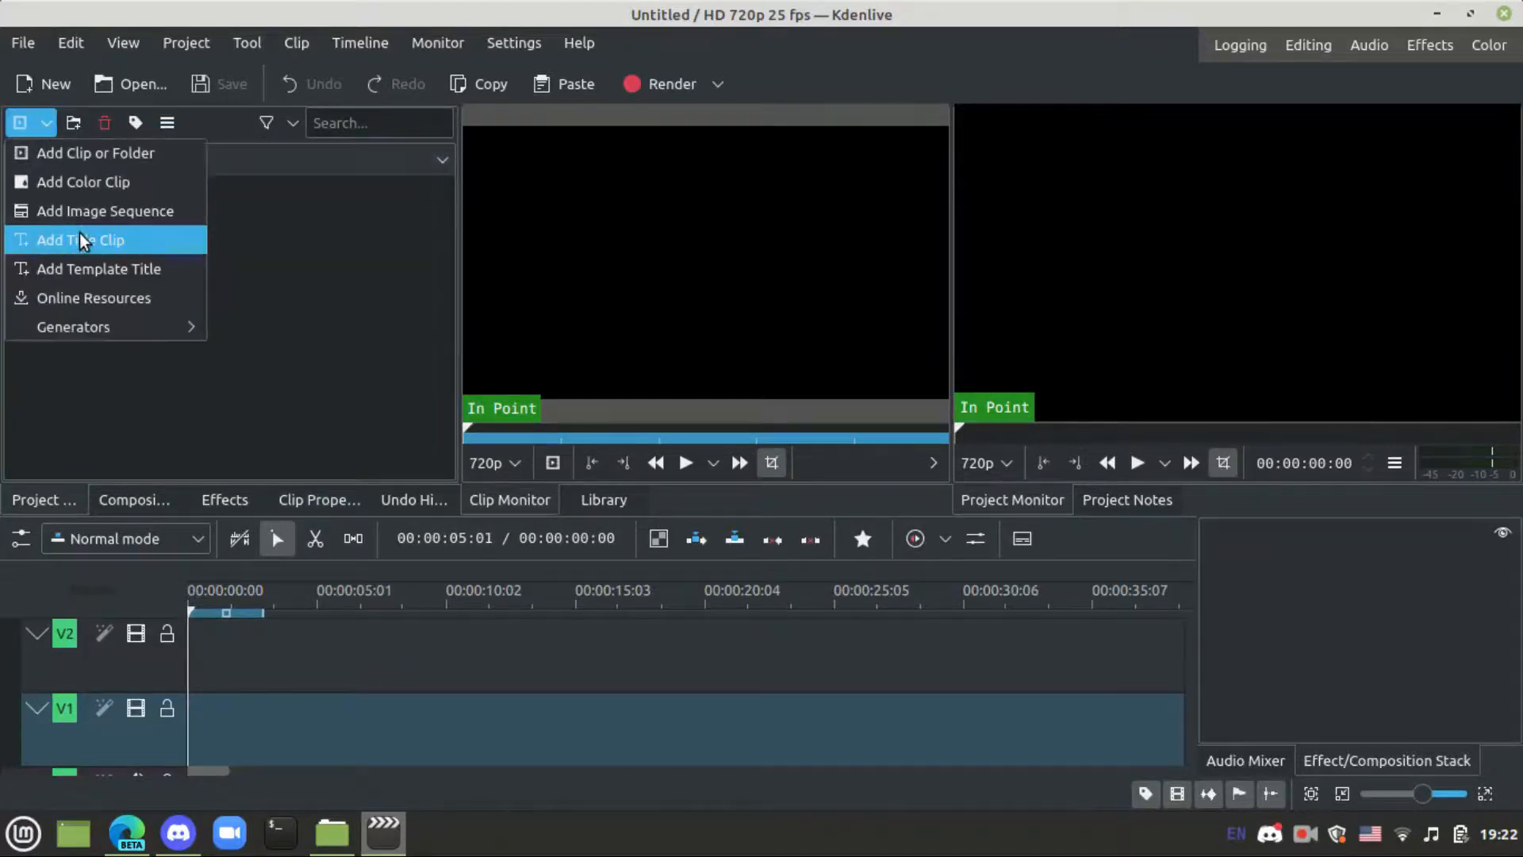
click(81, 238)
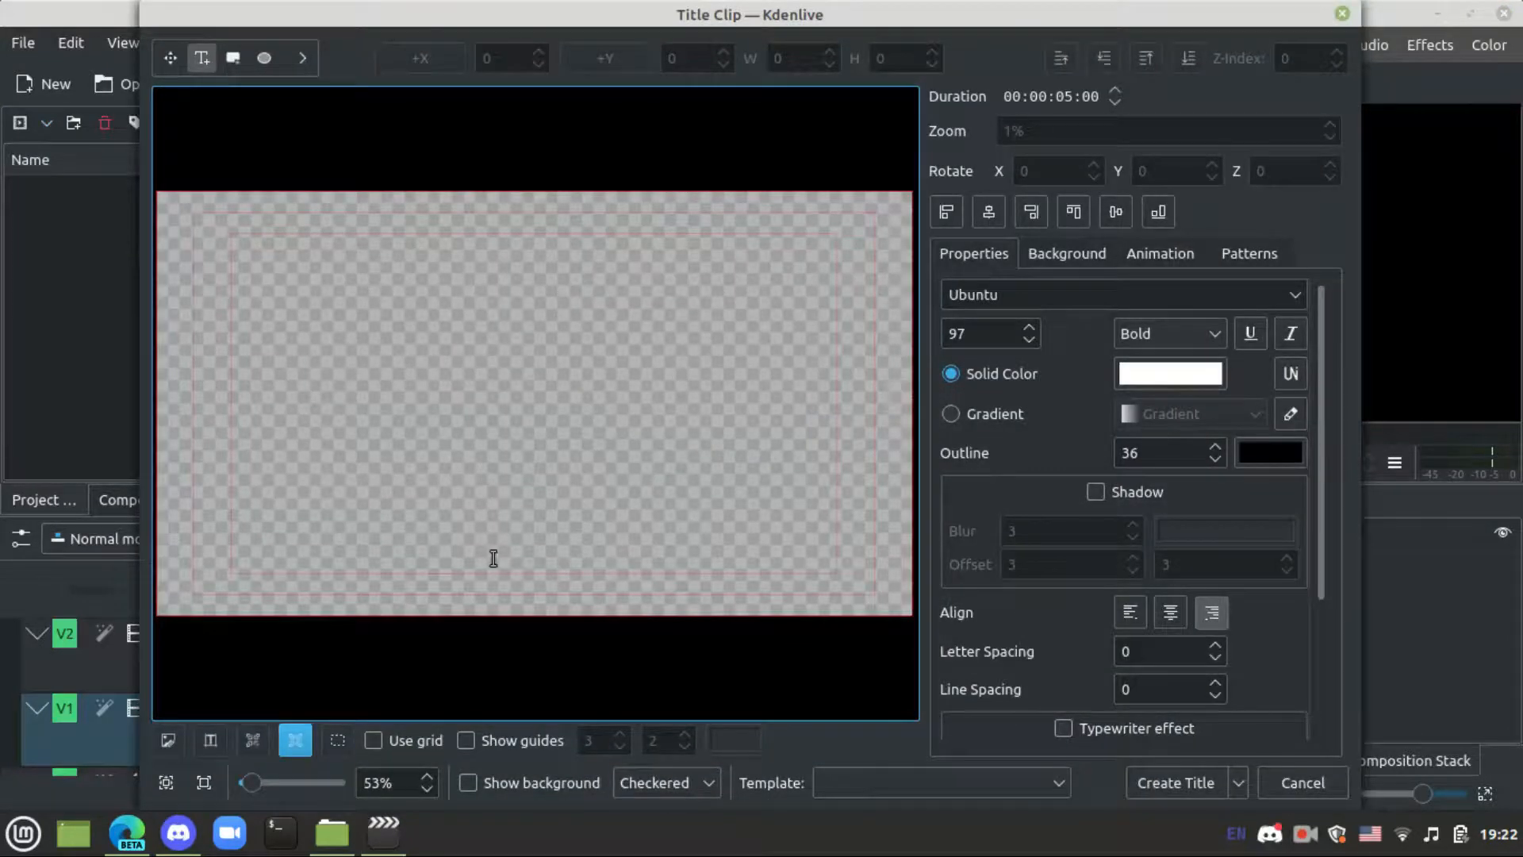
click(354, 537)
text(hw)
key(BackSpace)
key(BackSpace)
key(BackSpace)
key(BackSpace)
key(BackSpace)
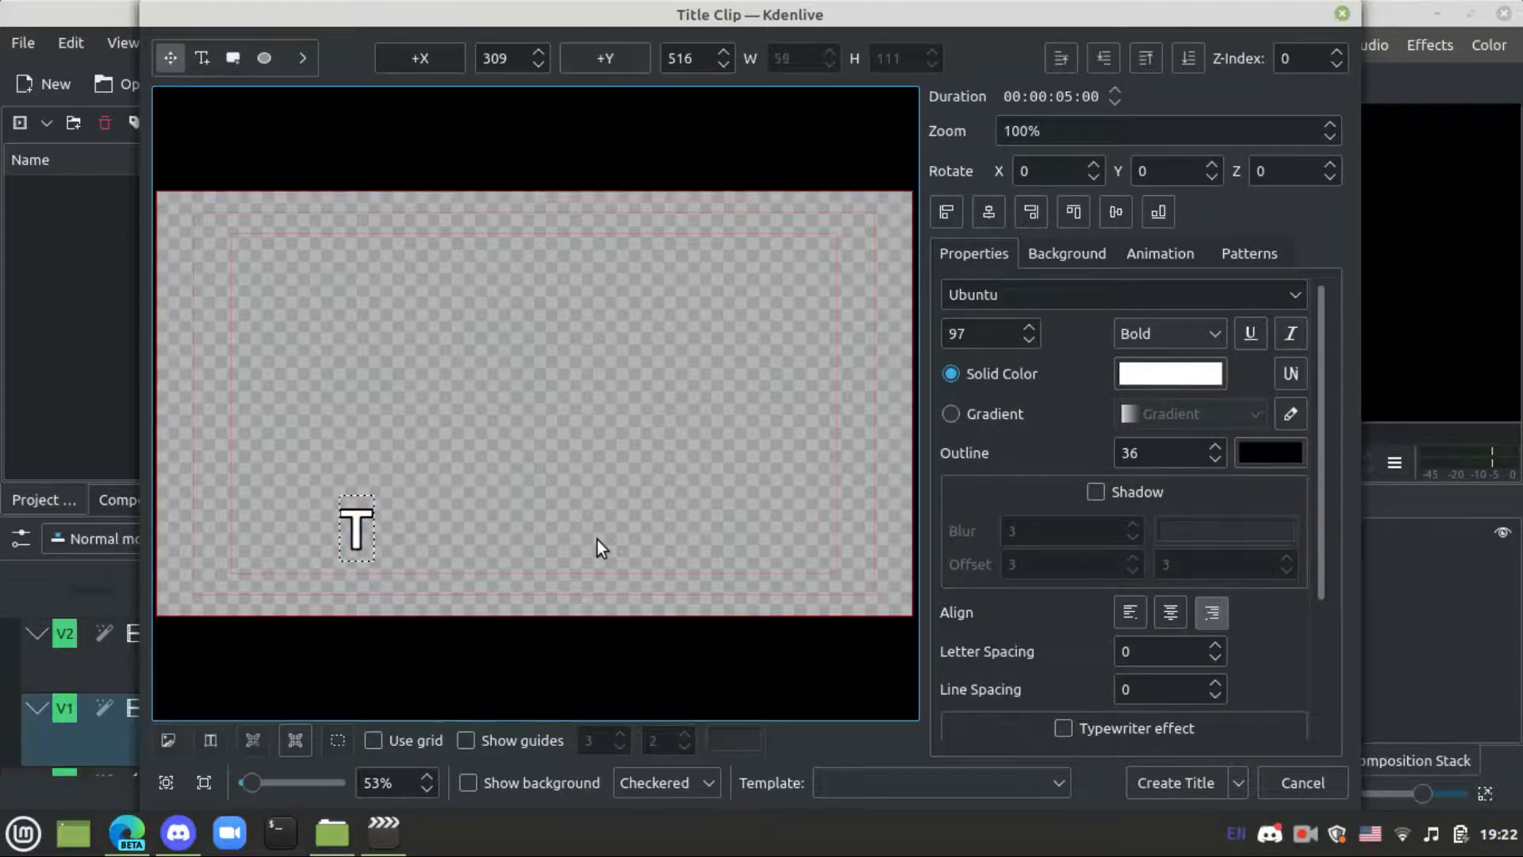
Replace the text item's placeholder content with "hewo everybody"
key(ctrl+a)
text(hw)
key(BackSpace)
text(eow)
key(BackSpace)
key(BackSpace)
text(wo)
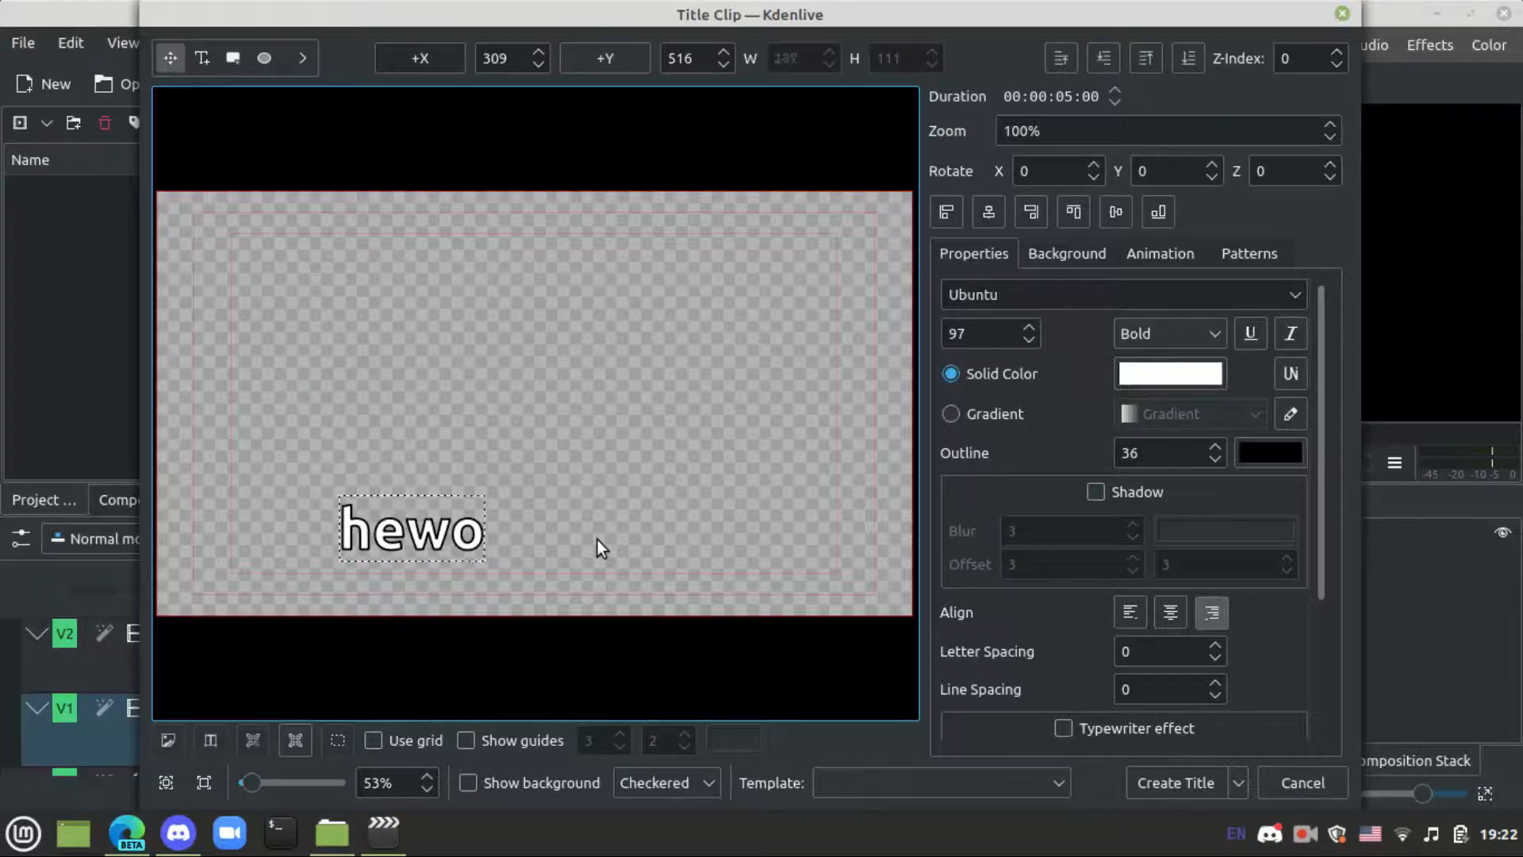
text( every)
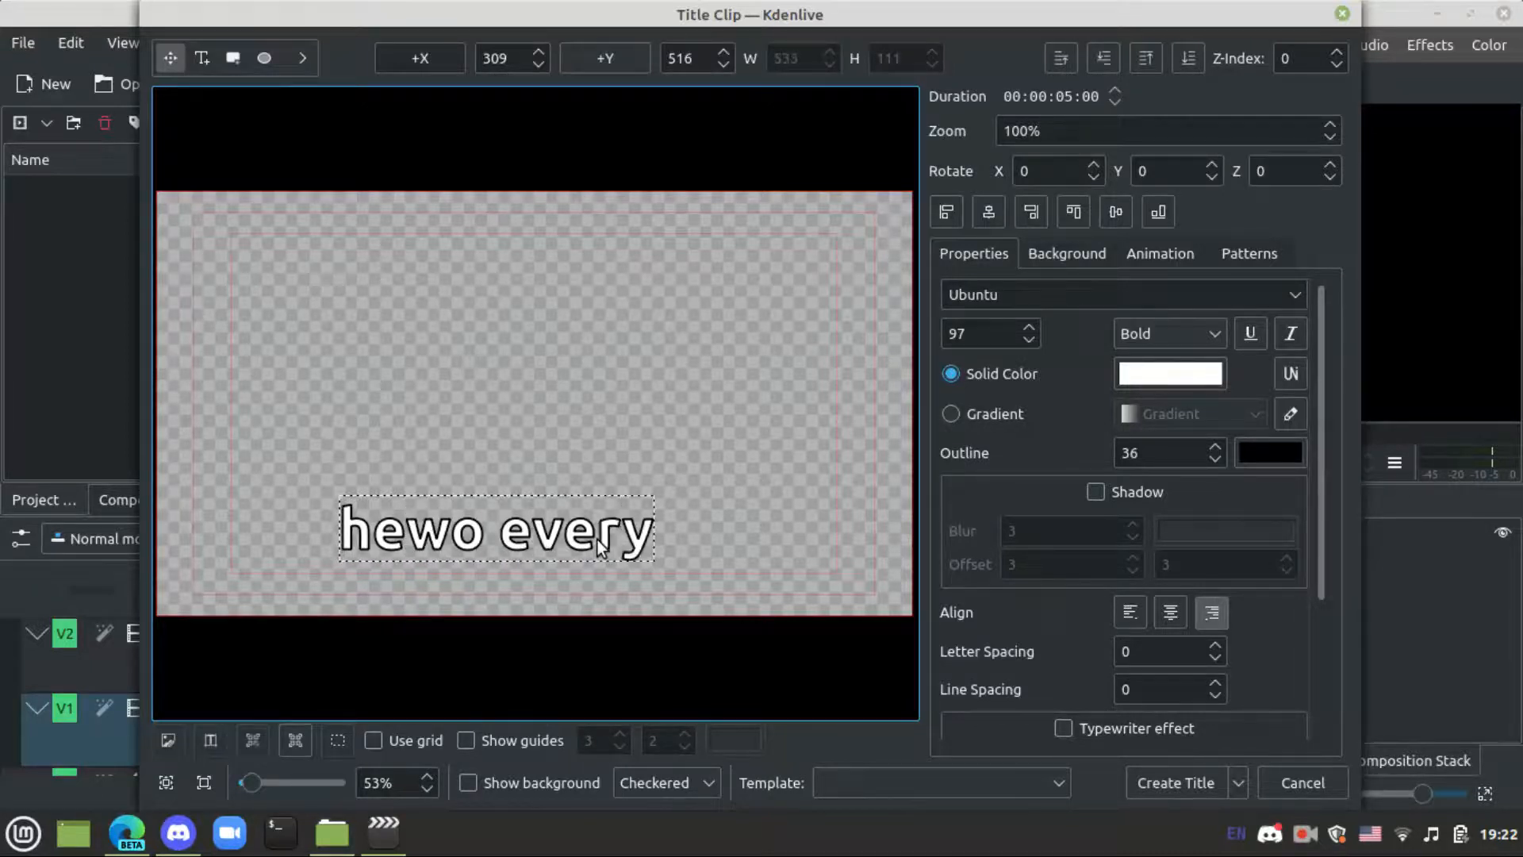
text(body)
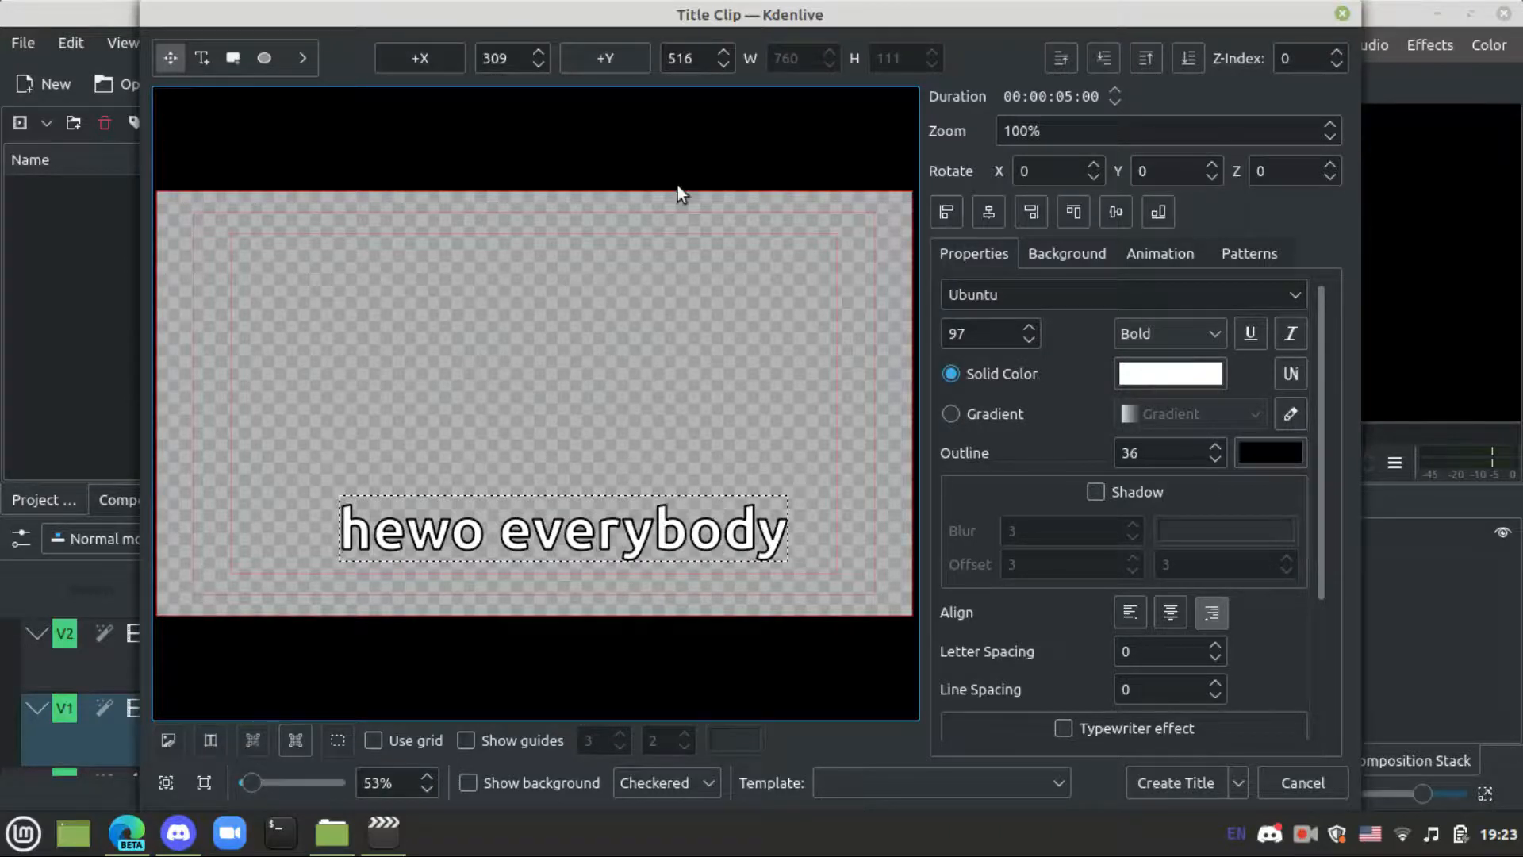
Shift the title text slightly left and down, and add the finished title clip at the start of track V1
click(614, 489)
drag(605, 540, 569, 551)
click(1170, 782)
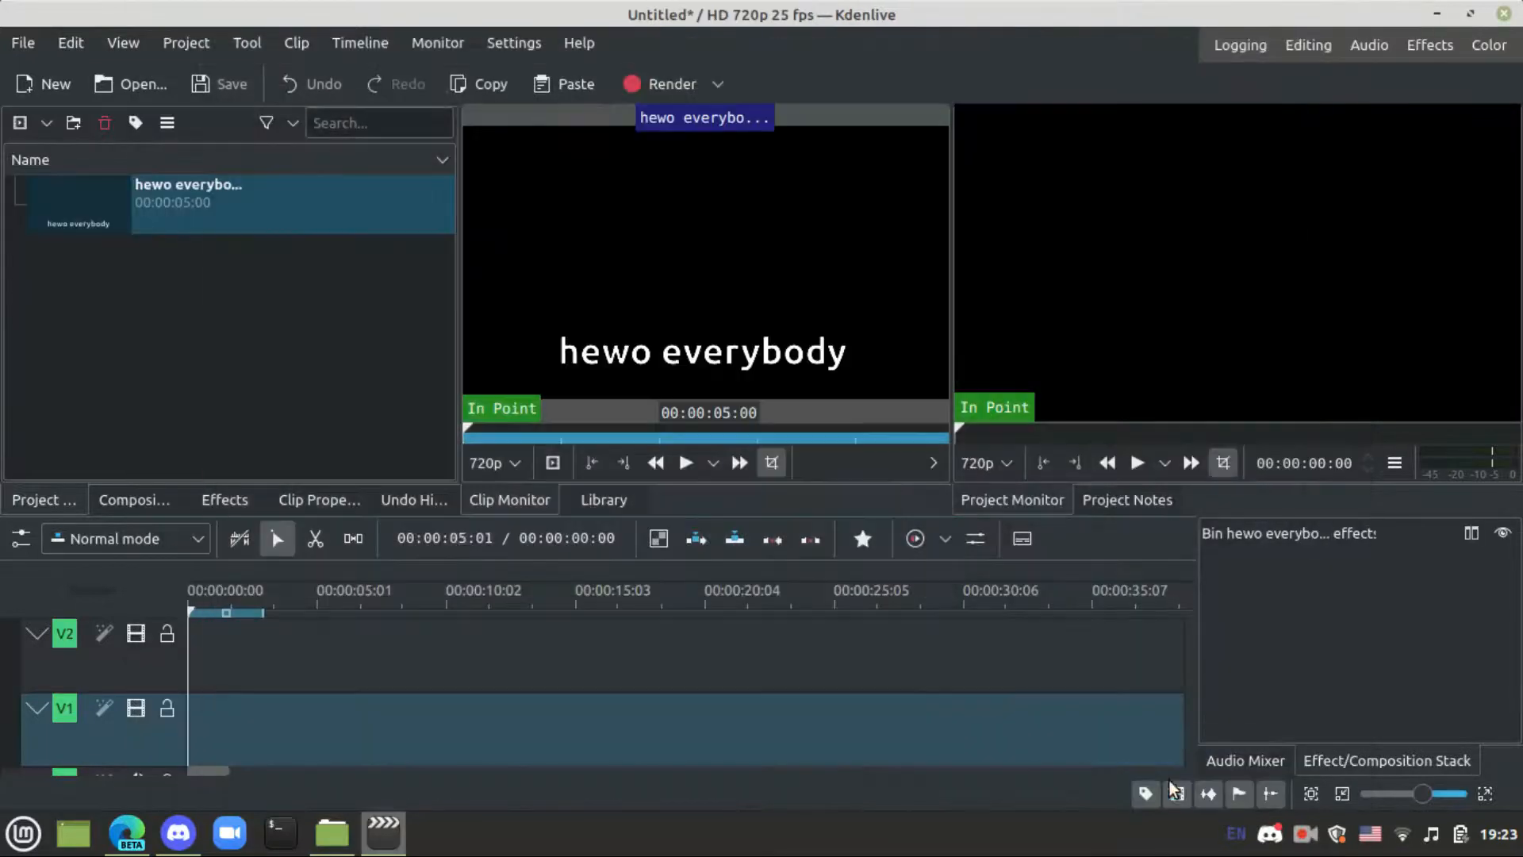
drag(244, 219, 201, 719)
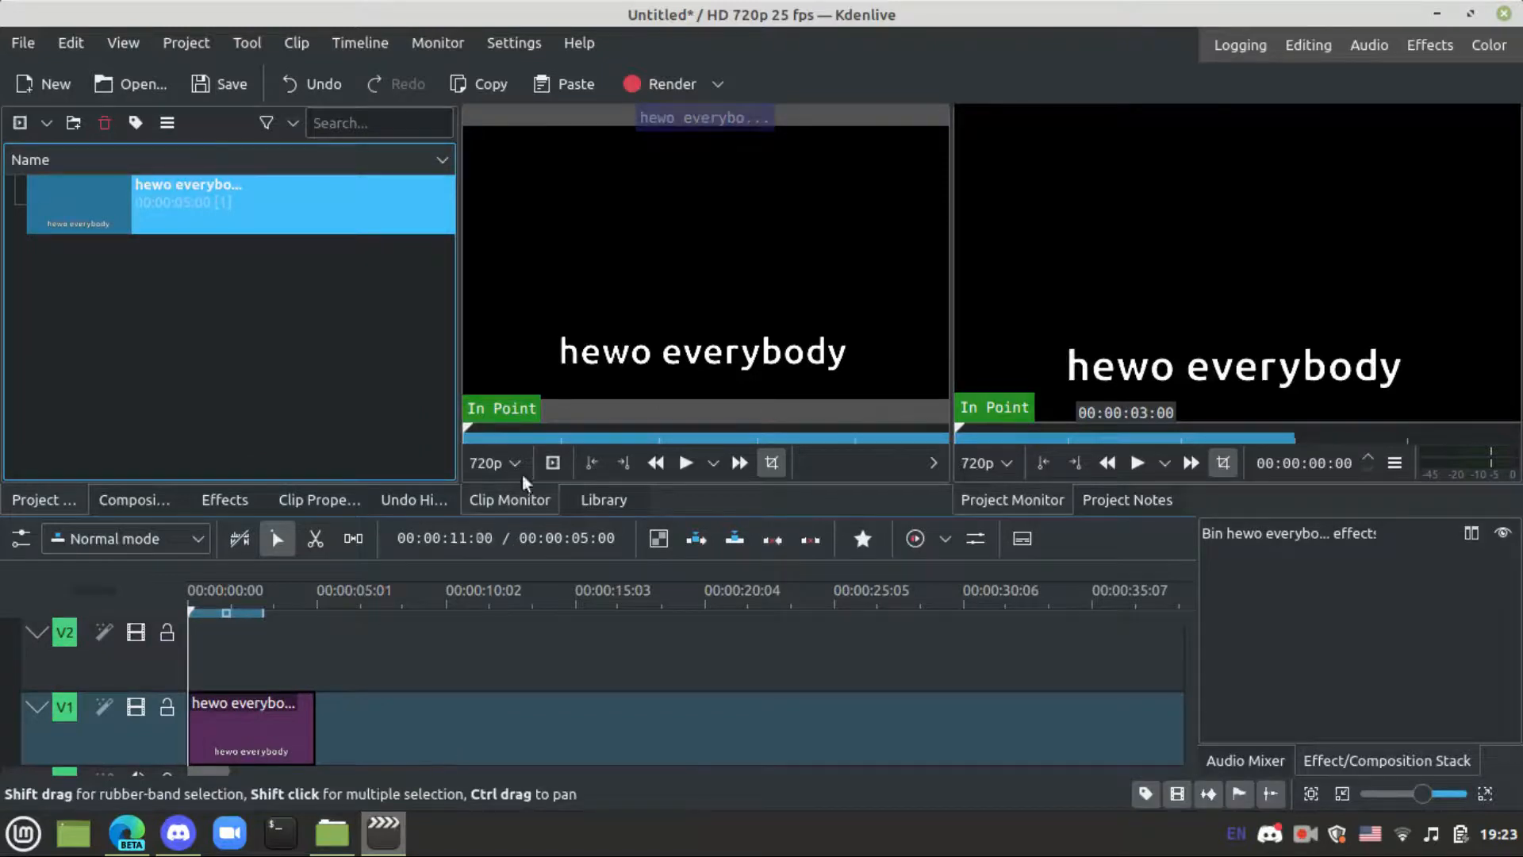
Try applying the Transform effect to the title clip in the project bin and play it back
click(214, 506)
click(202, 431)
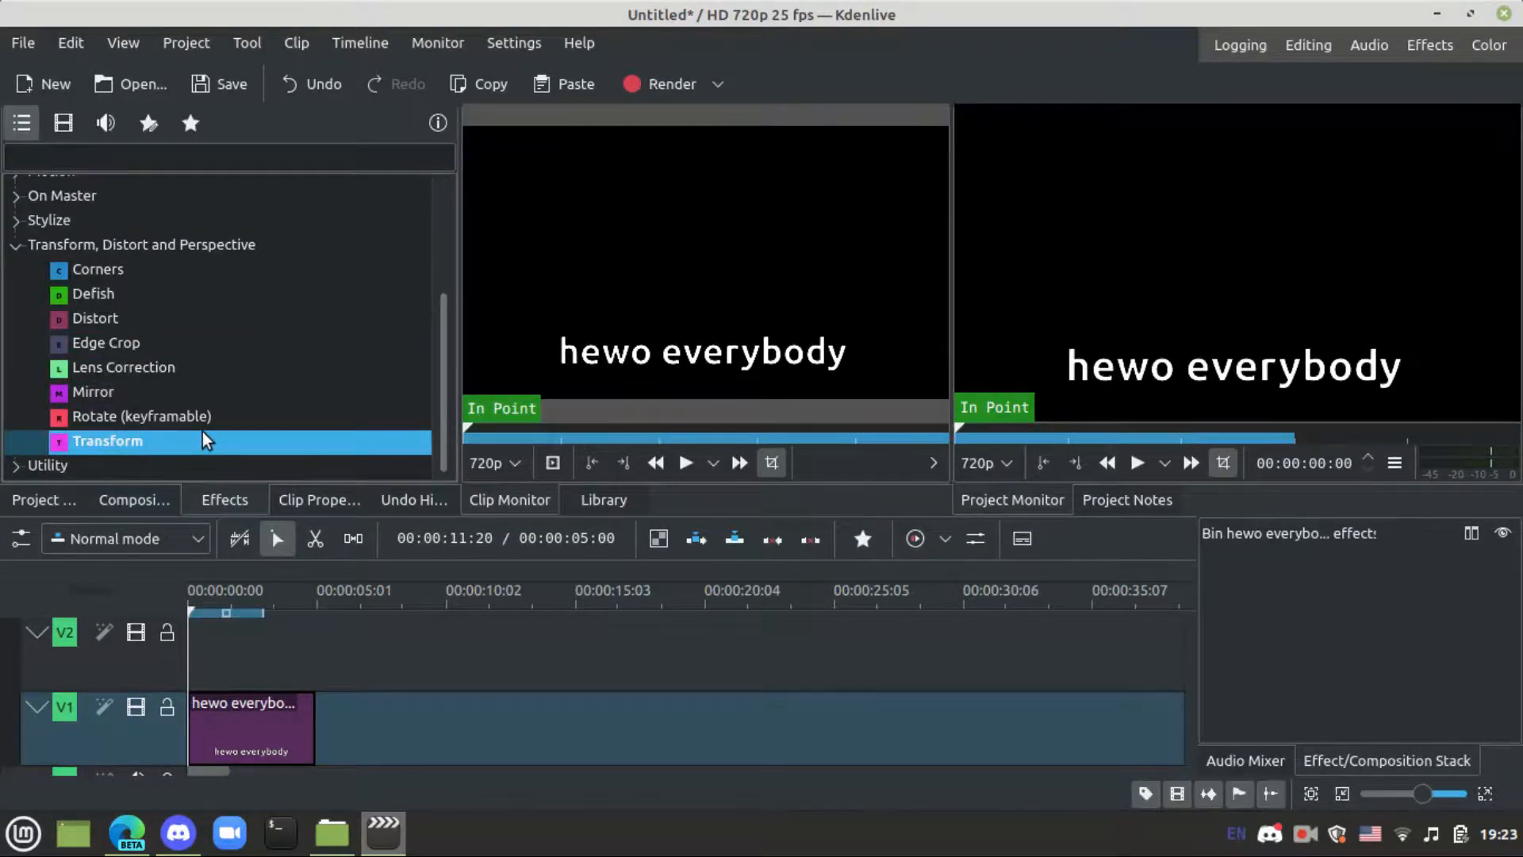
double_click(202, 434)
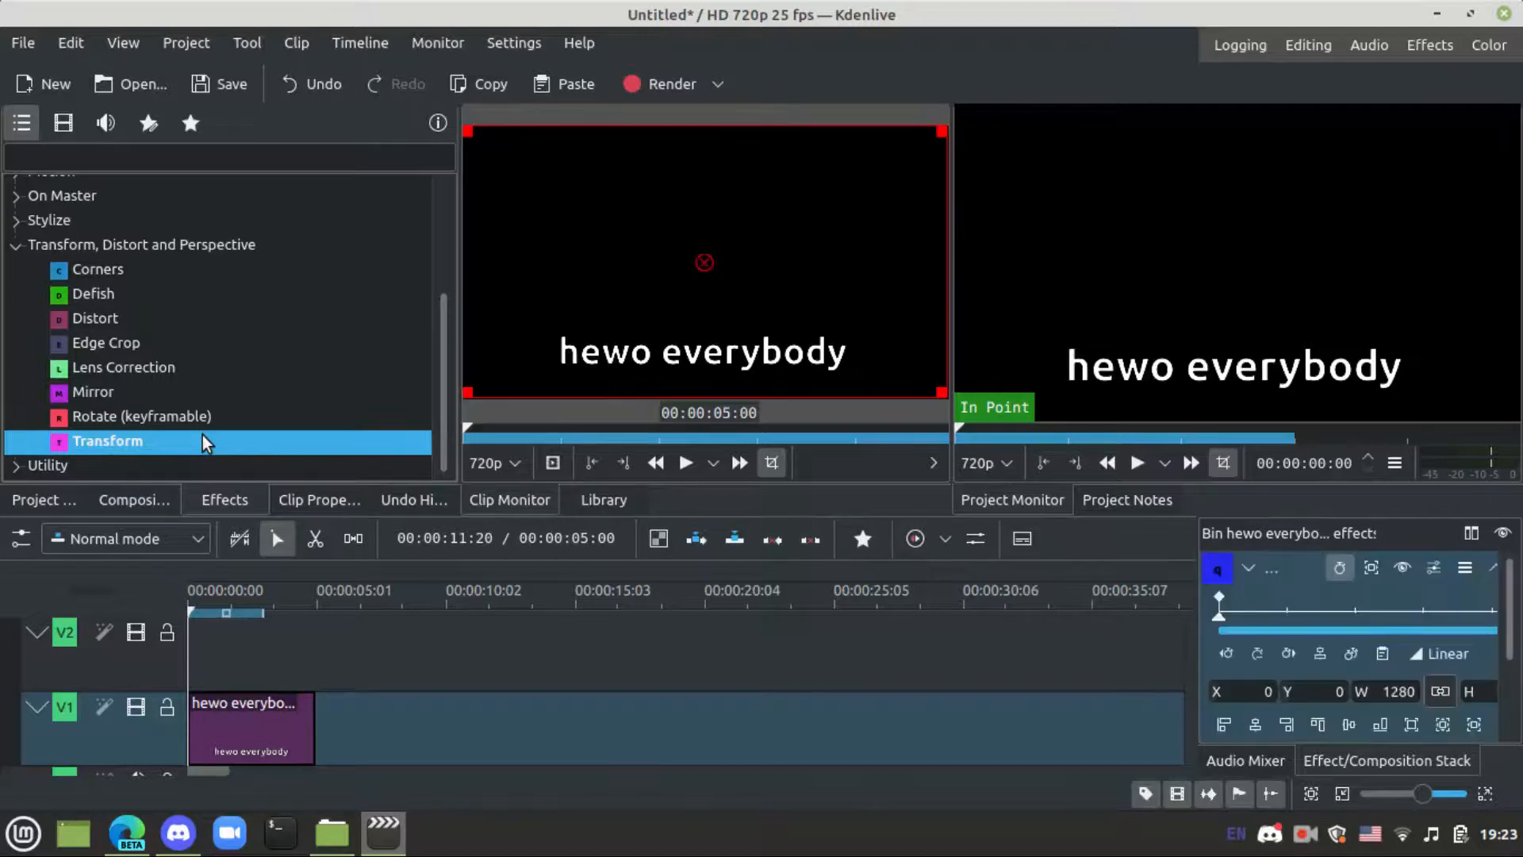
click(1245, 302)
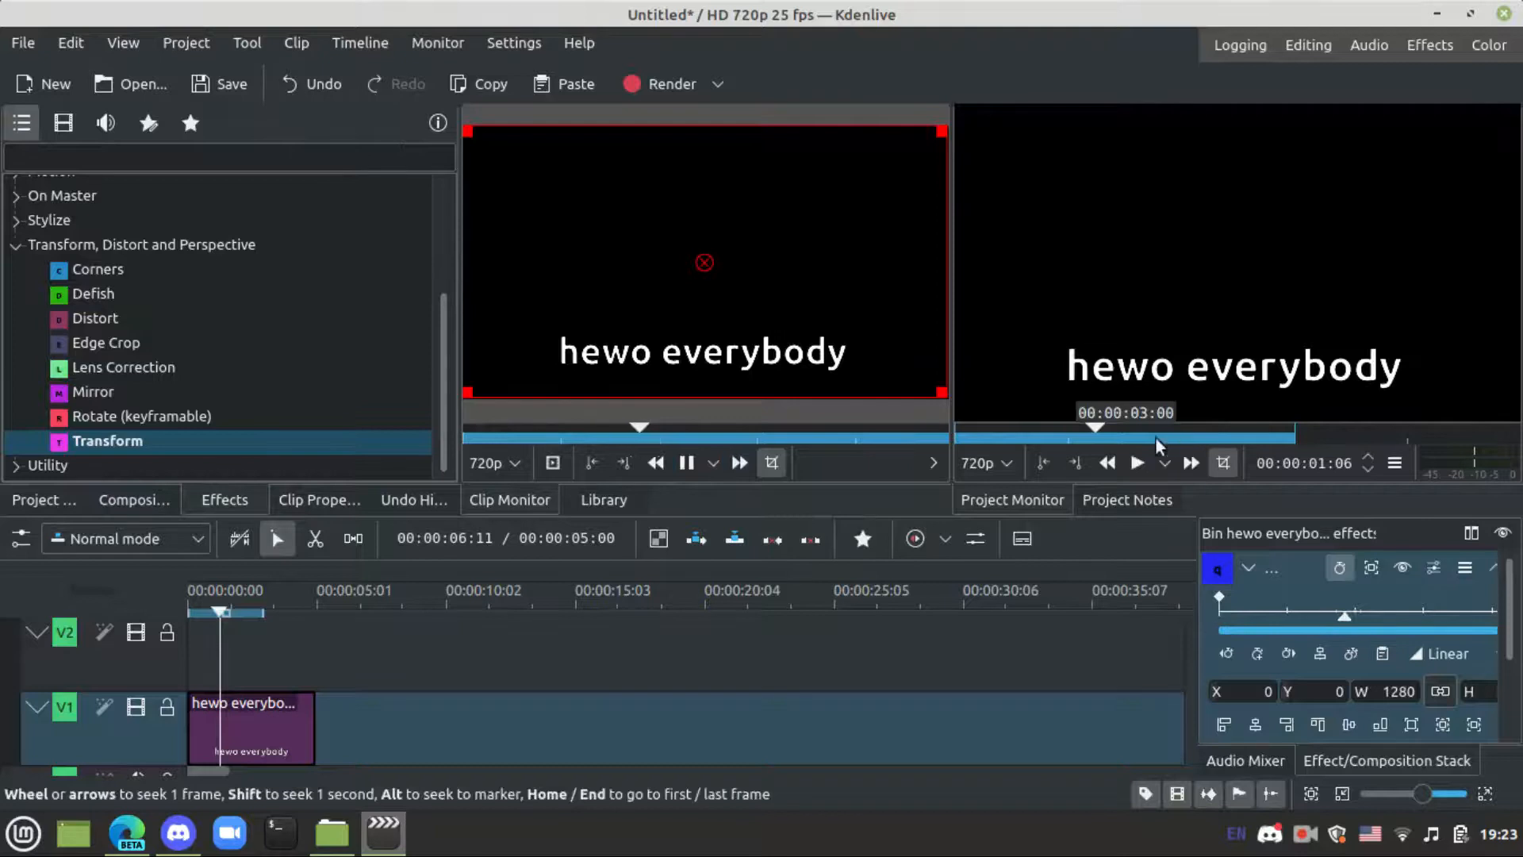
click(685, 464)
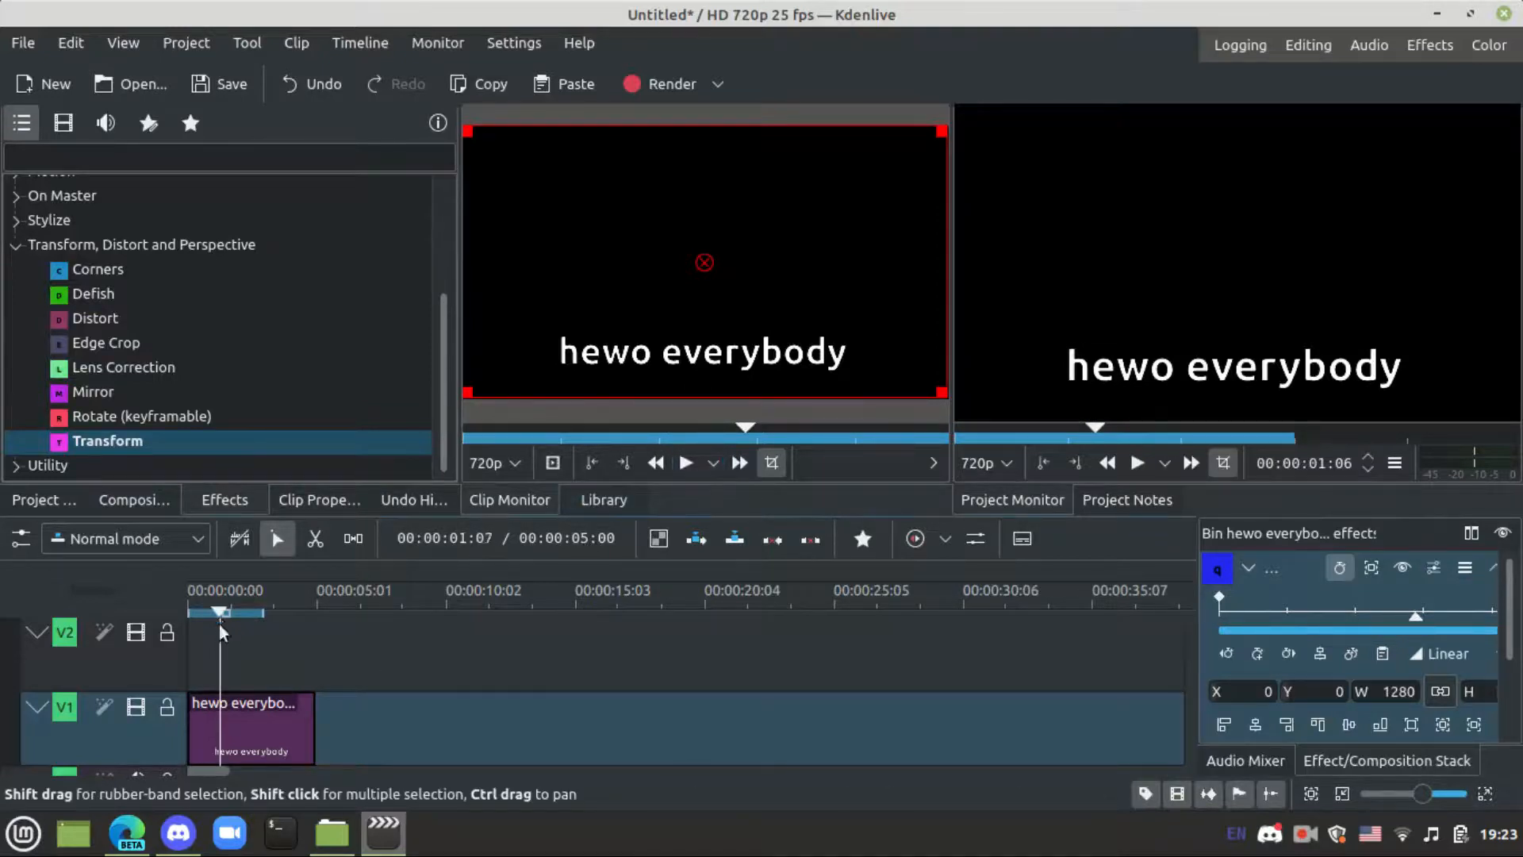
key(Home)
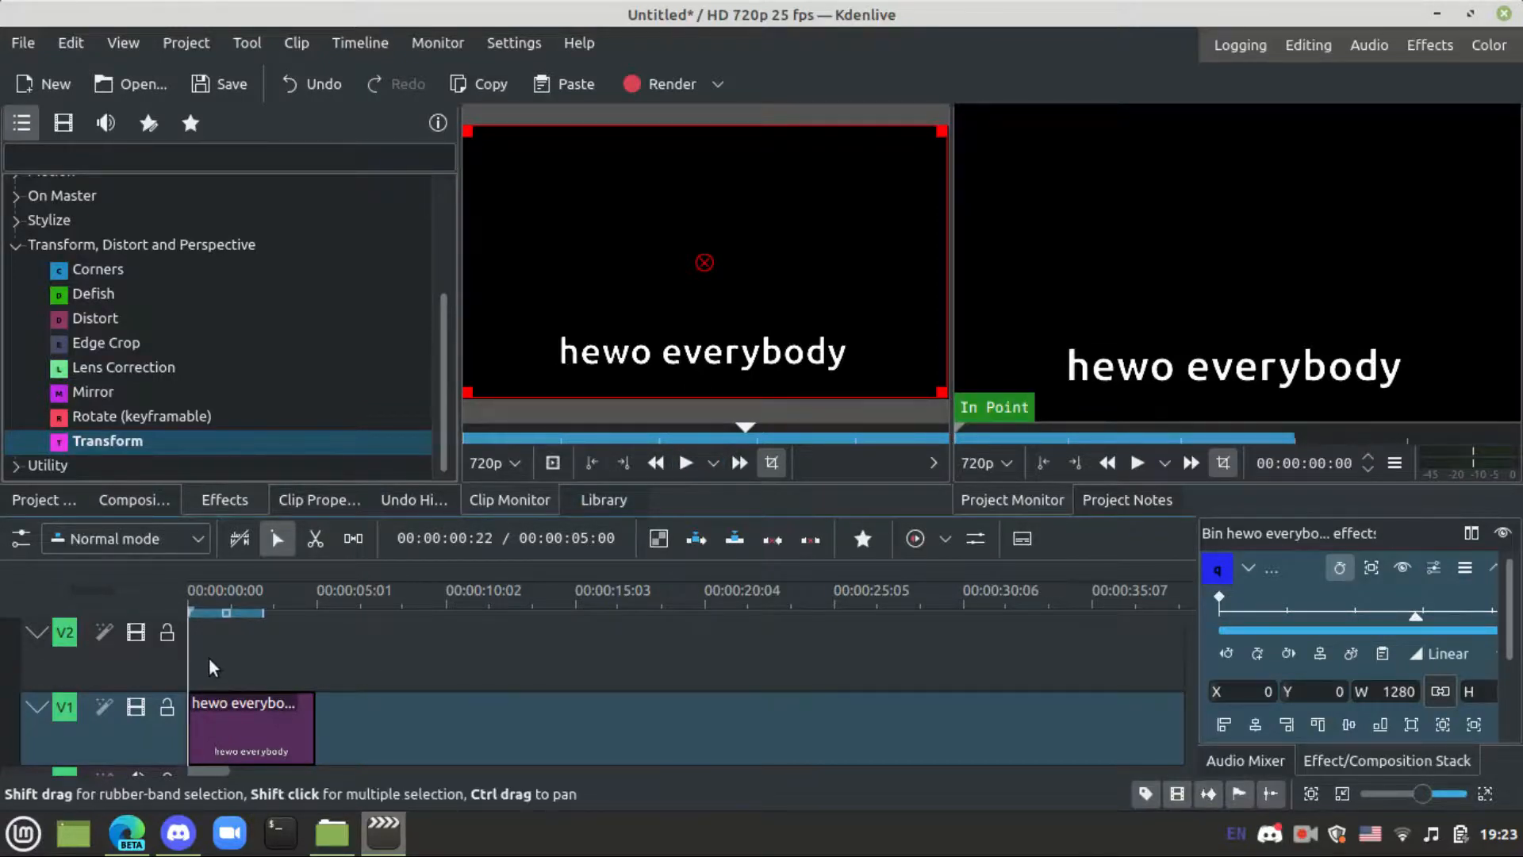
click(207, 657)
click(1122, 303)
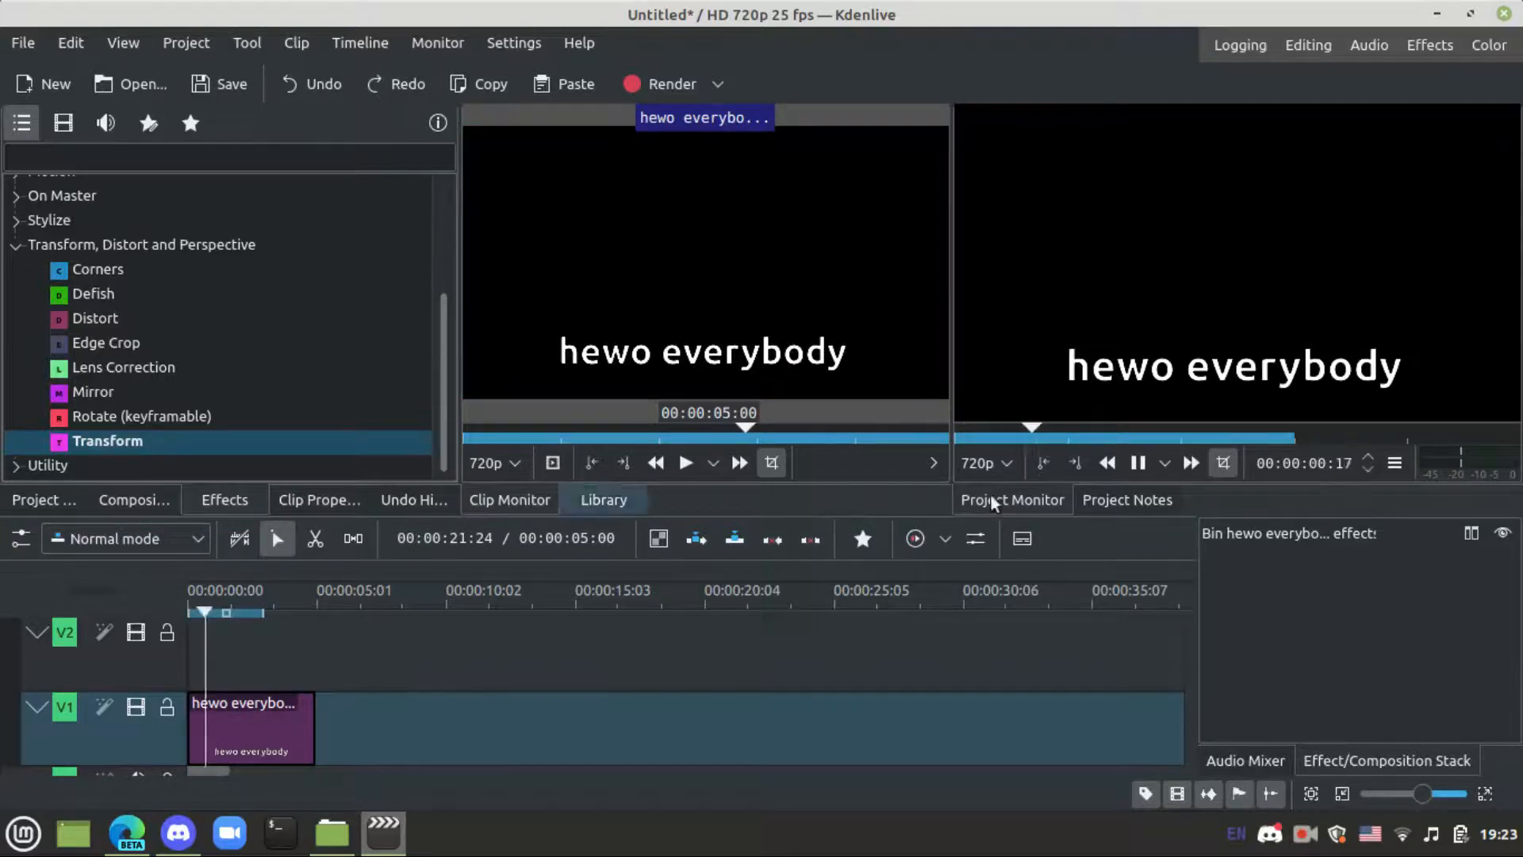
click(1138, 462)
Apply the Transform effect to the title clip on track V1 and set its first keyframe at 00:00:00:00 to Smooth
click(242, 714)
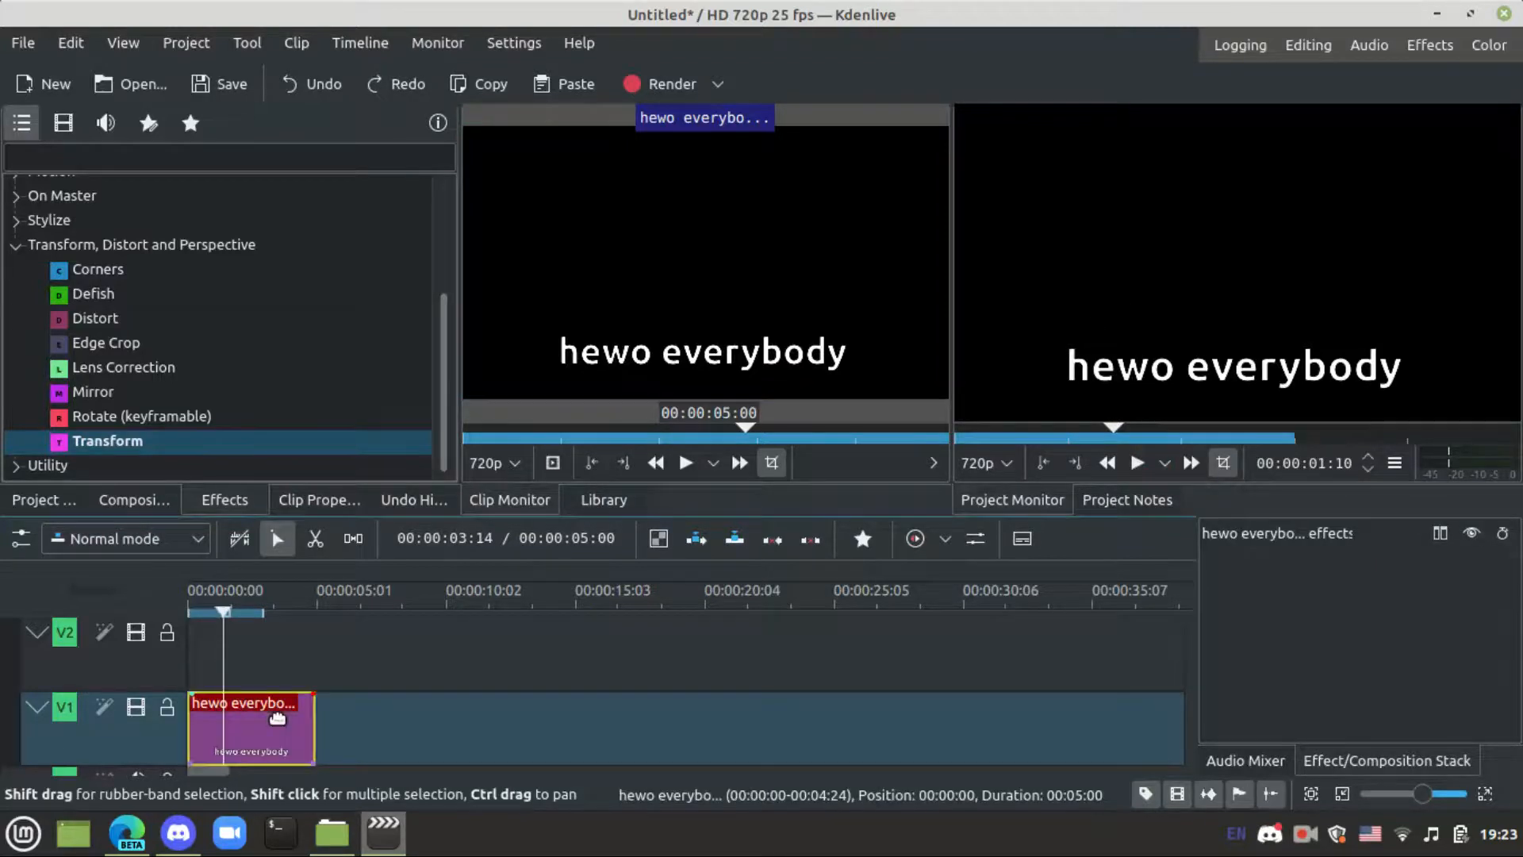
double_click(103, 441)
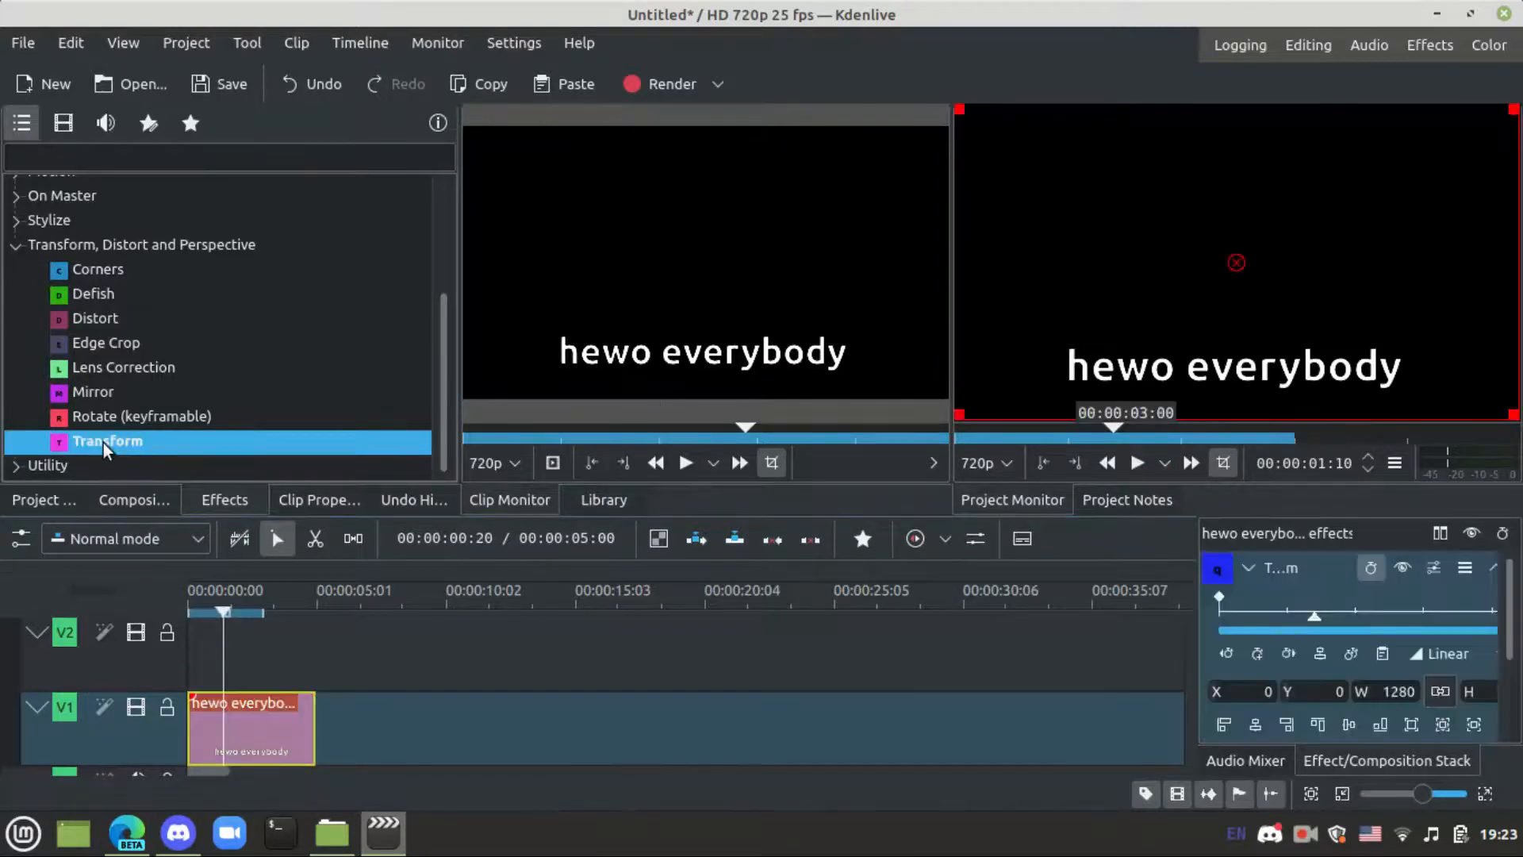
click(197, 609)
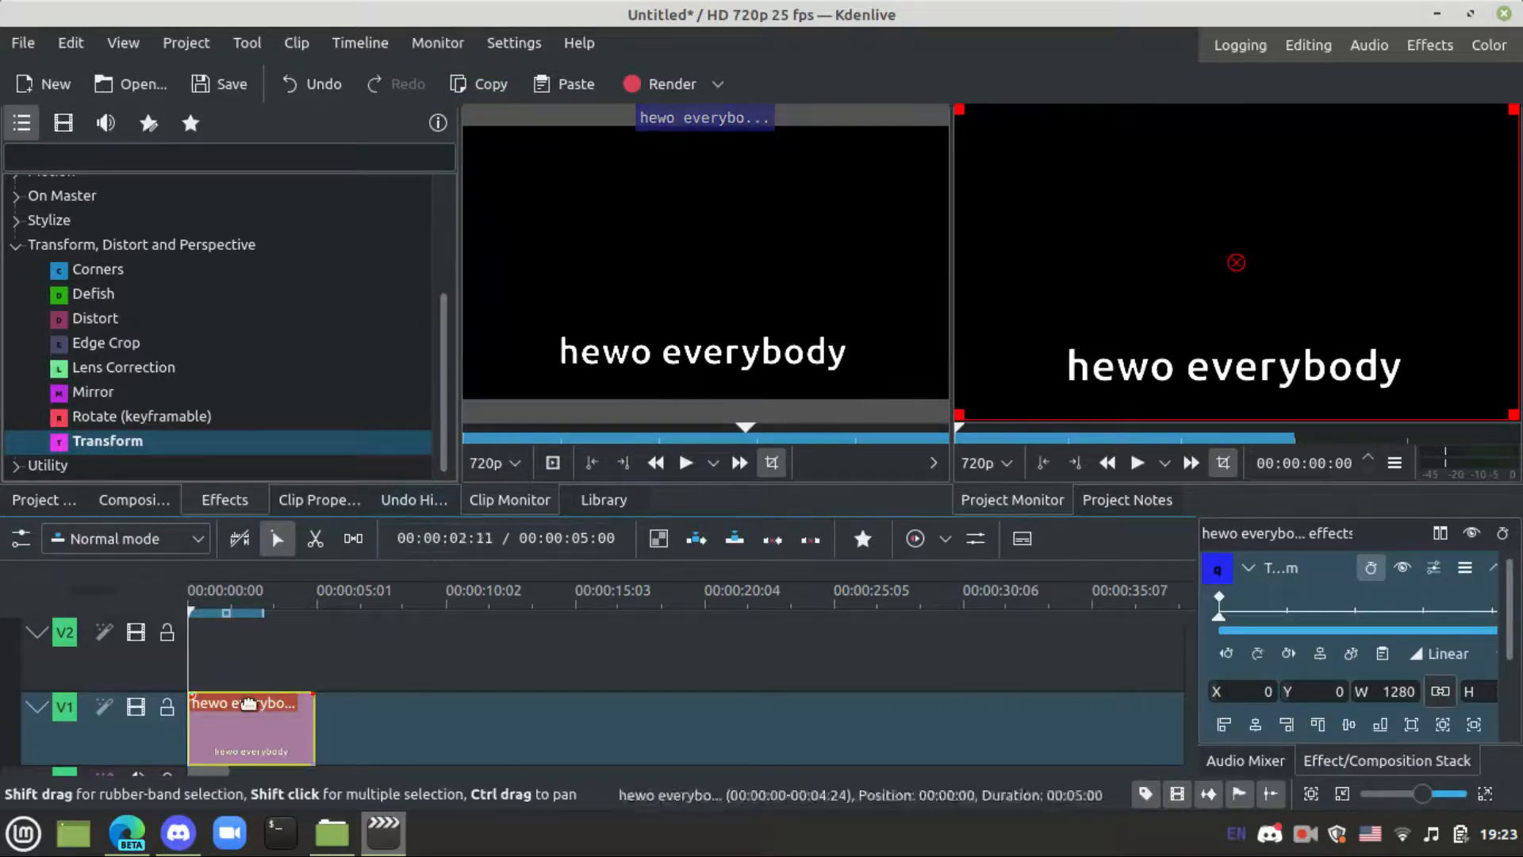
click(1477, 655)
click(1455, 730)
Add a Smooth Transform keyframe at 00:00:00:07 with the title moved to about X -30, Y -4
drag(1217, 620, 1239, 621)
click(1432, 650)
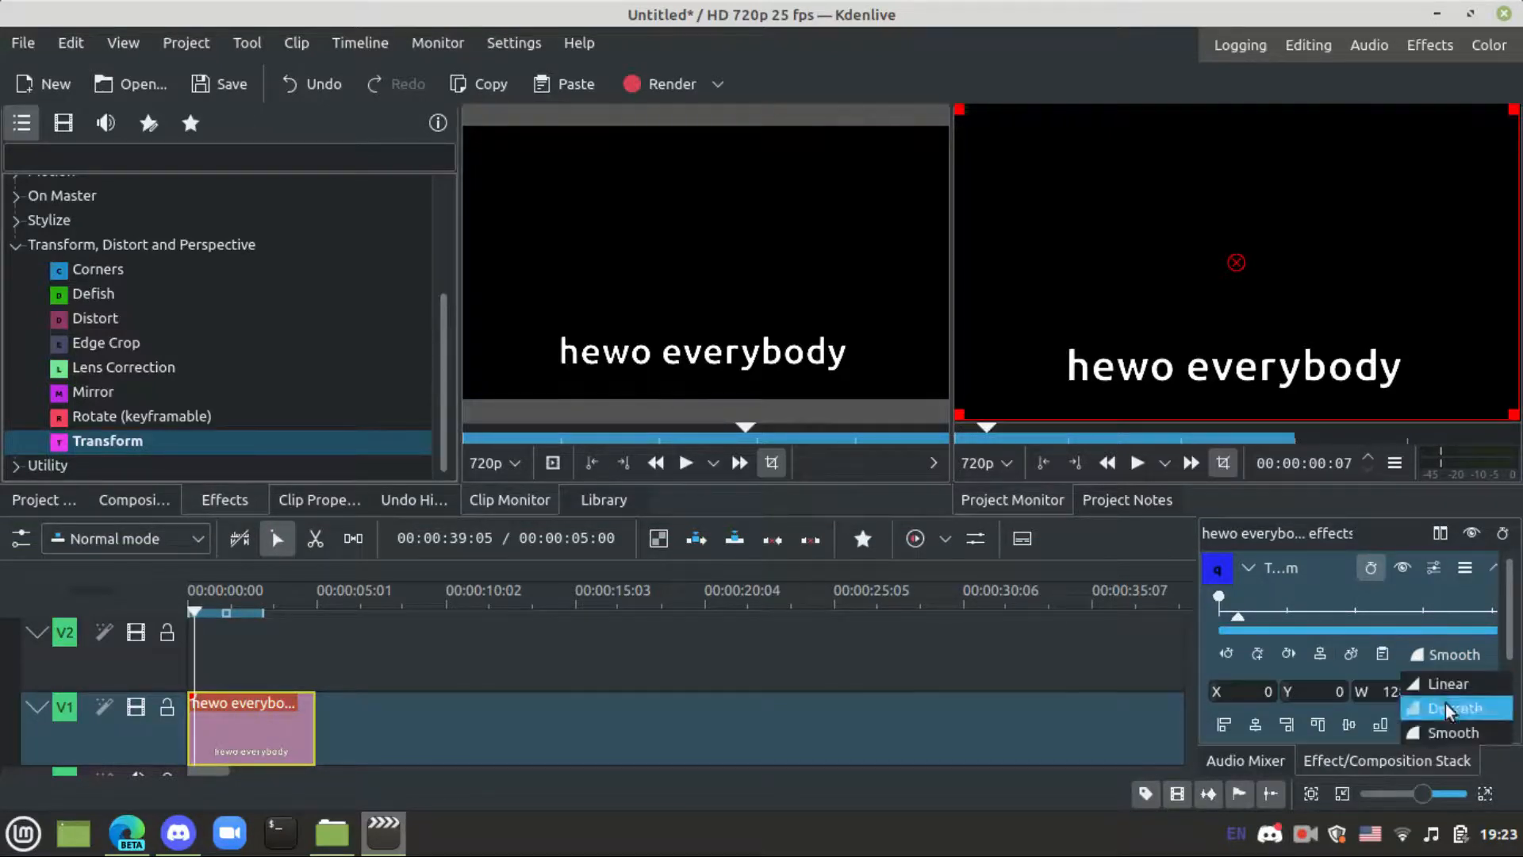
click(1446, 721)
drag(1242, 261, 1229, 259)
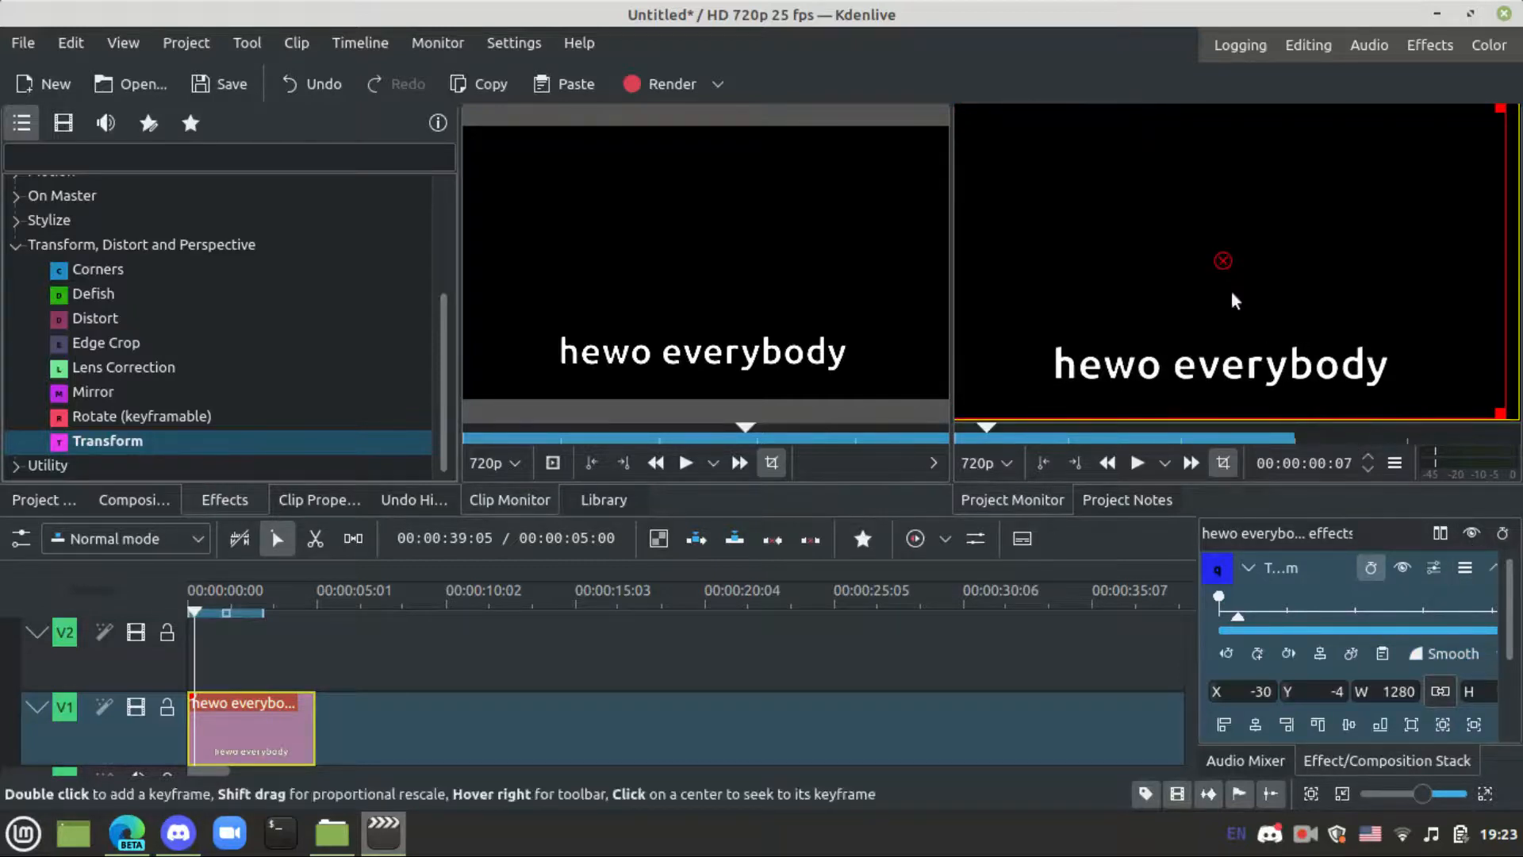
click(1258, 653)
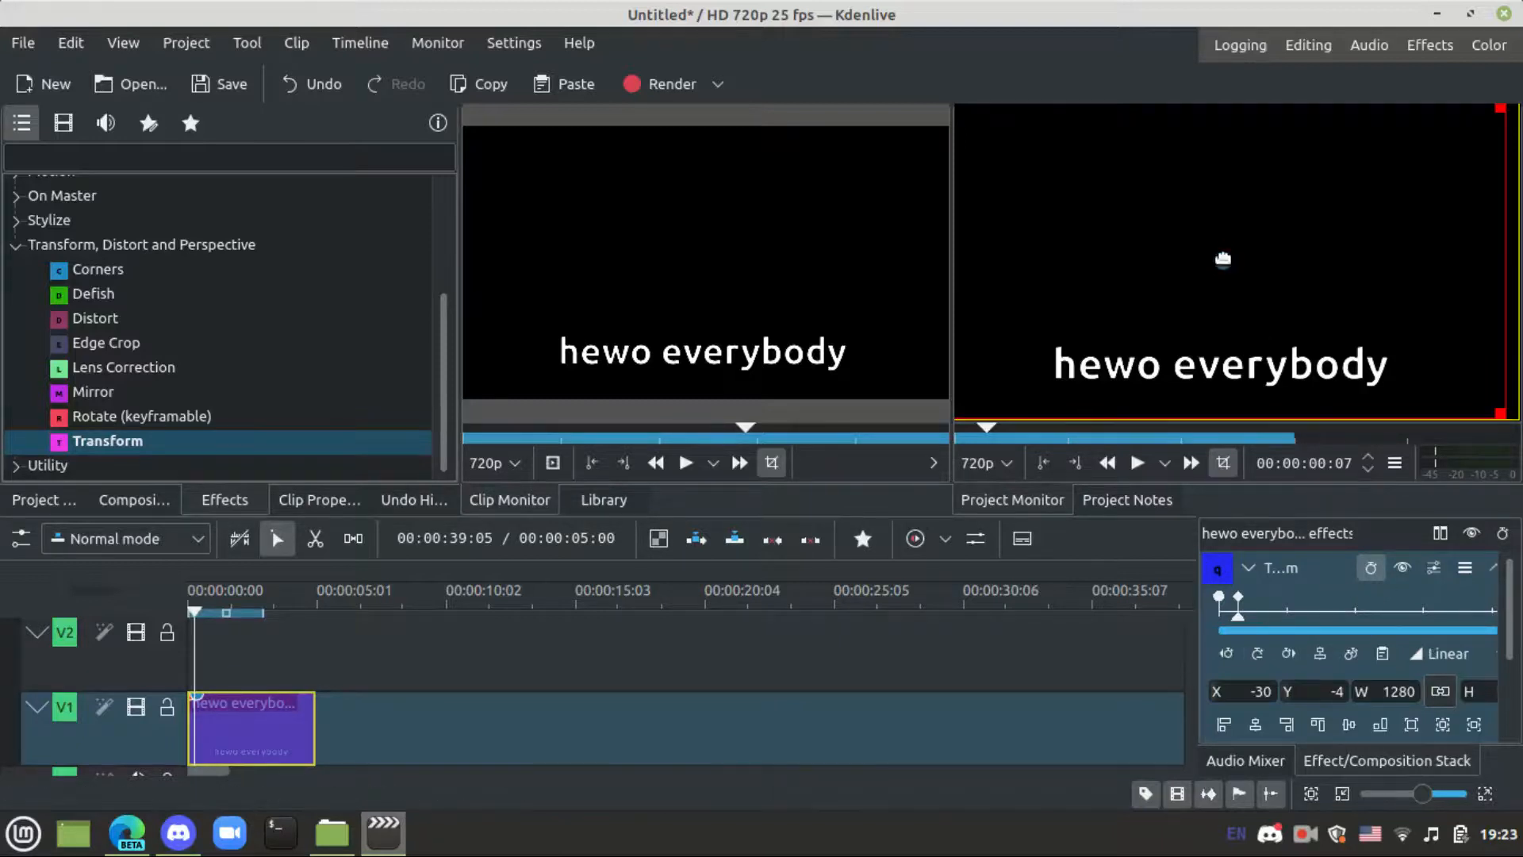
click(1454, 656)
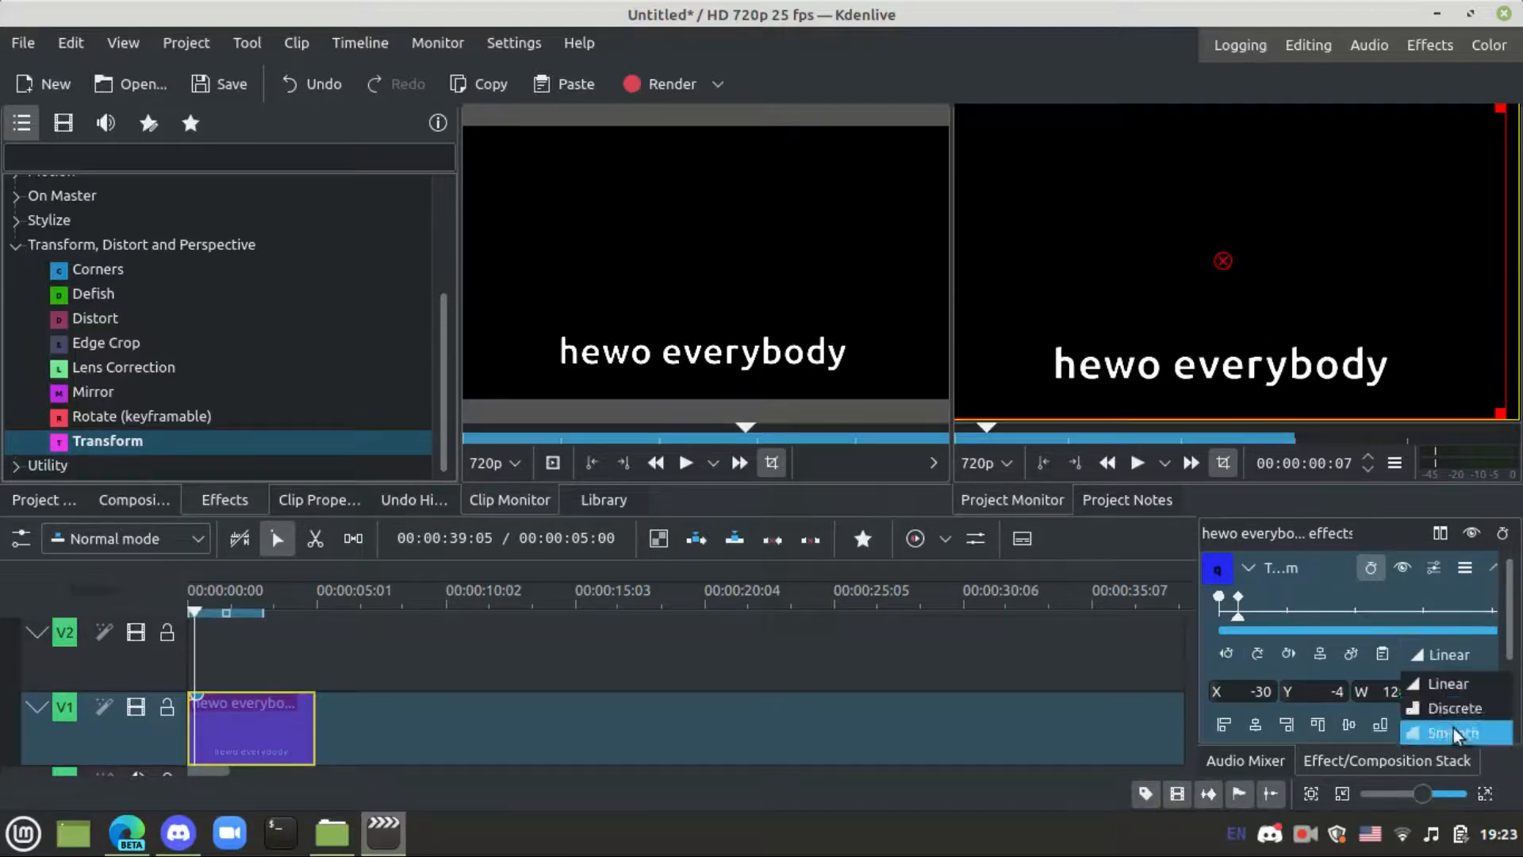
click(1454, 727)
Add a Smooth Transform keyframe at 00:00:00:12 with the title moved to about X -10, Y 9
drag(1244, 619, 1252, 619)
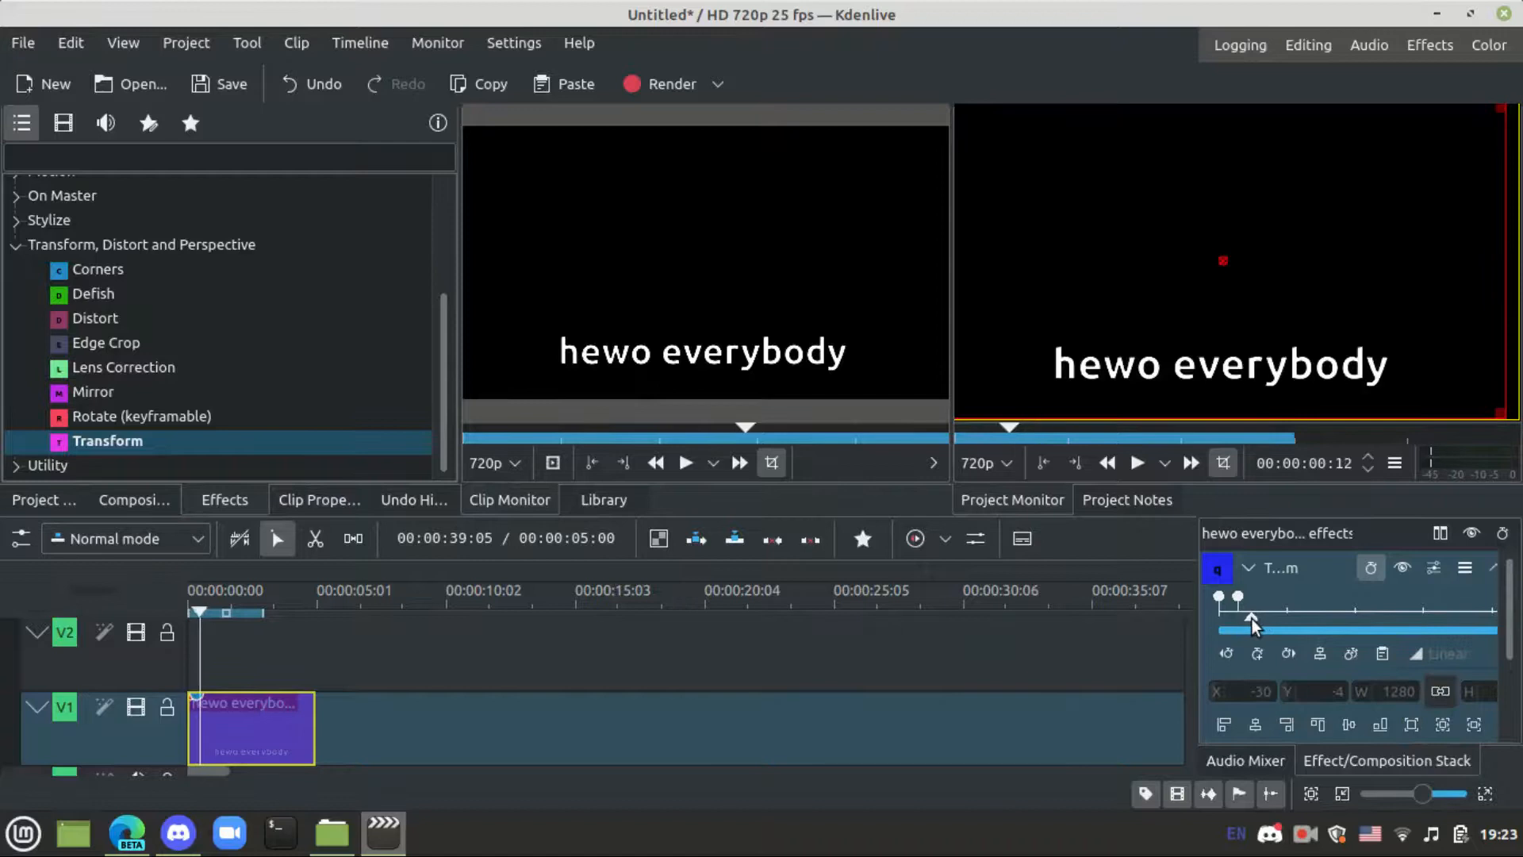
click(1256, 655)
drag(1224, 260, 1232, 265)
click(1449, 653)
click(1437, 732)
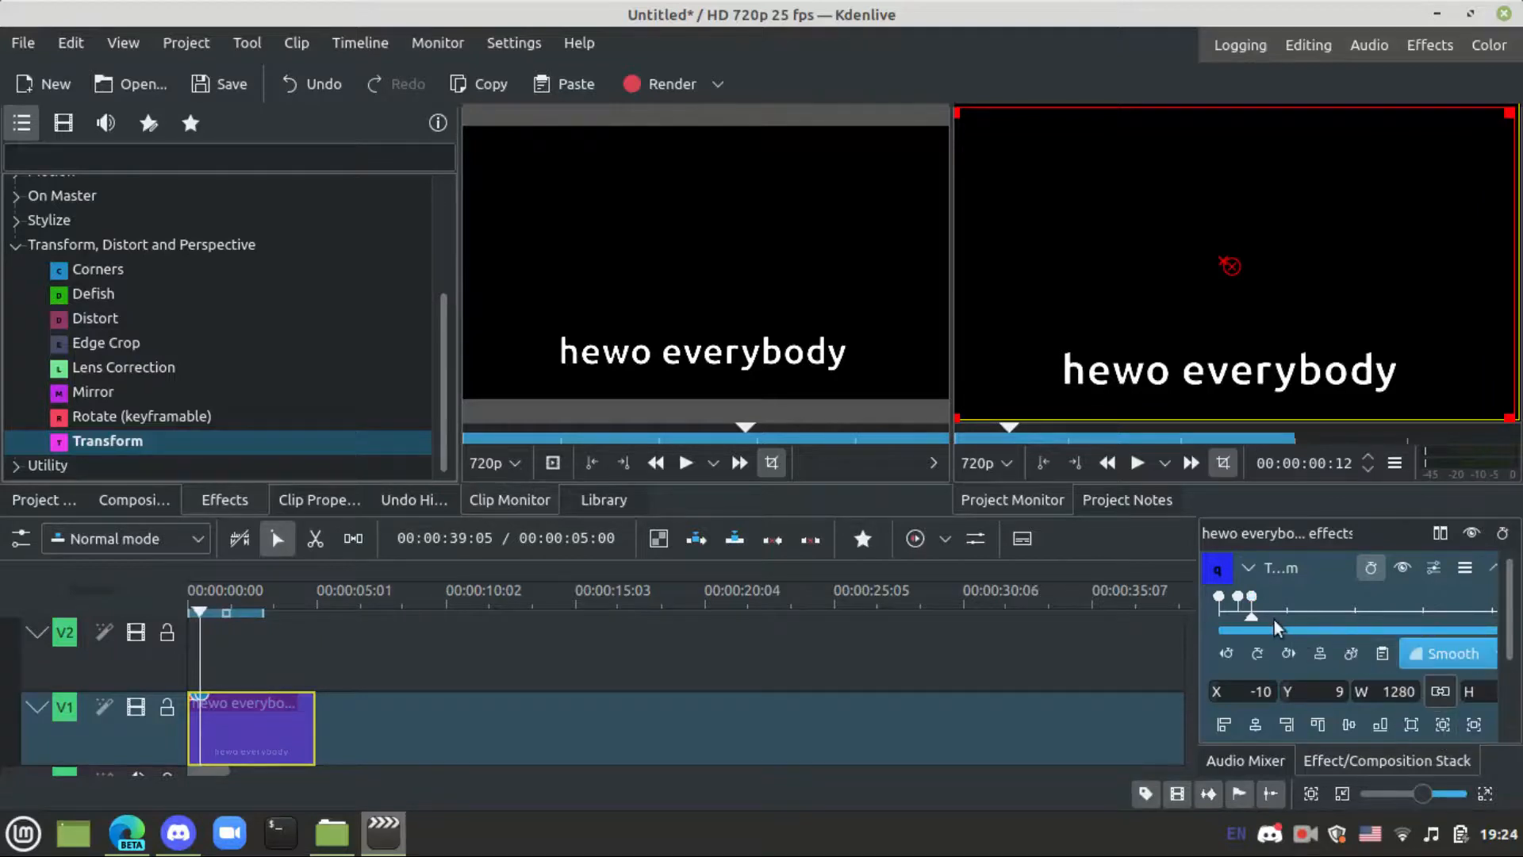
Add a Smooth Transform keyframe at 00:00:00:16 with the title moved to about X -3, Y -24
drag(1274, 620, 1268, 619)
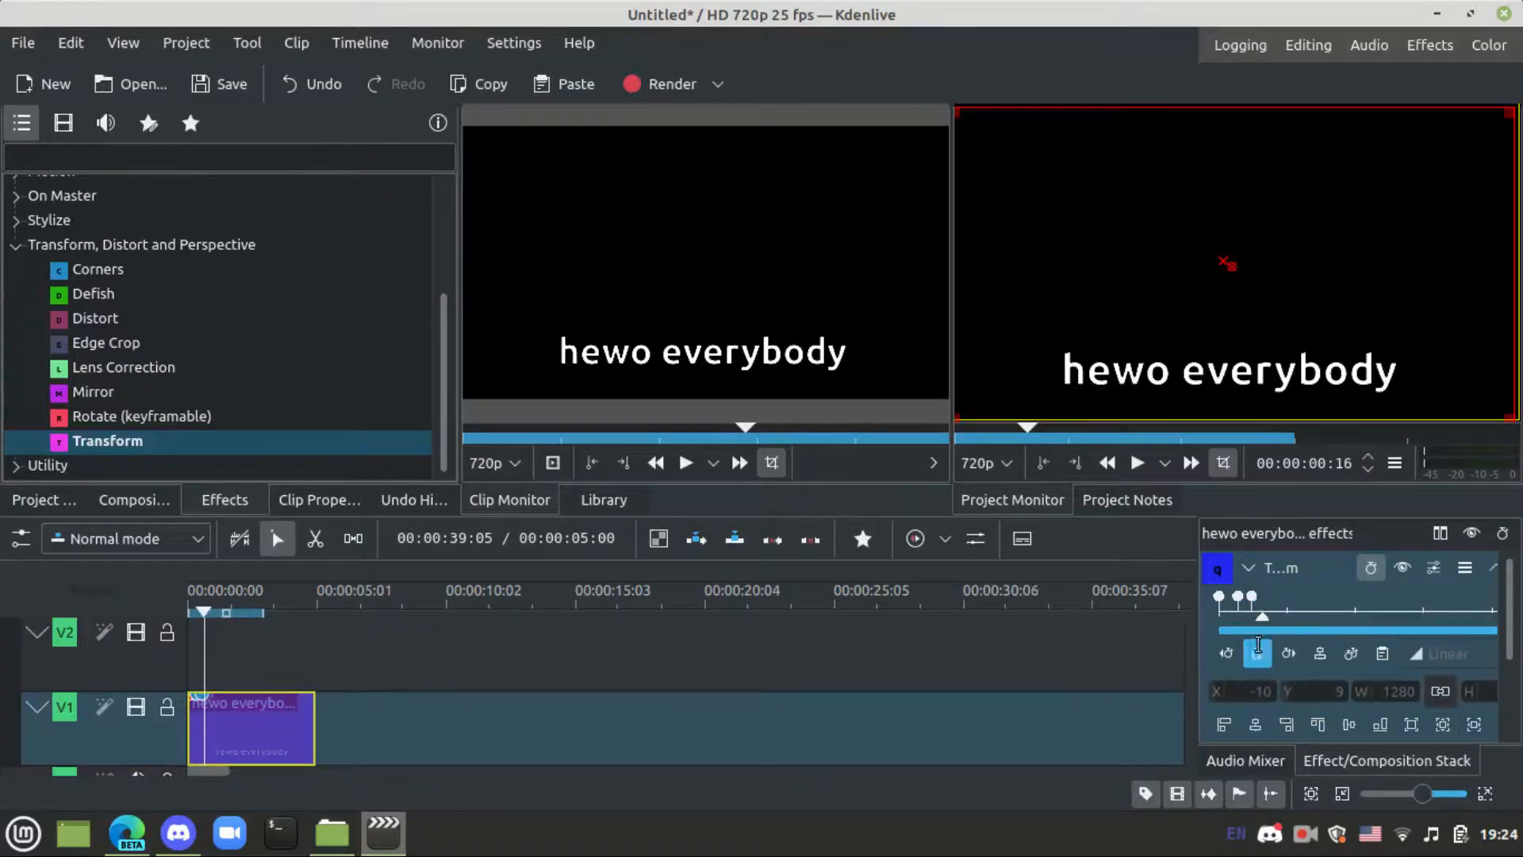
click(1258, 653)
drag(1231, 267, 1234, 252)
click(1444, 653)
click(1465, 727)
Add a Smooth Transform keyframe at 00:00:00:21 with the title moved to about X -40, Y 4
drag(1273, 615, 1293, 619)
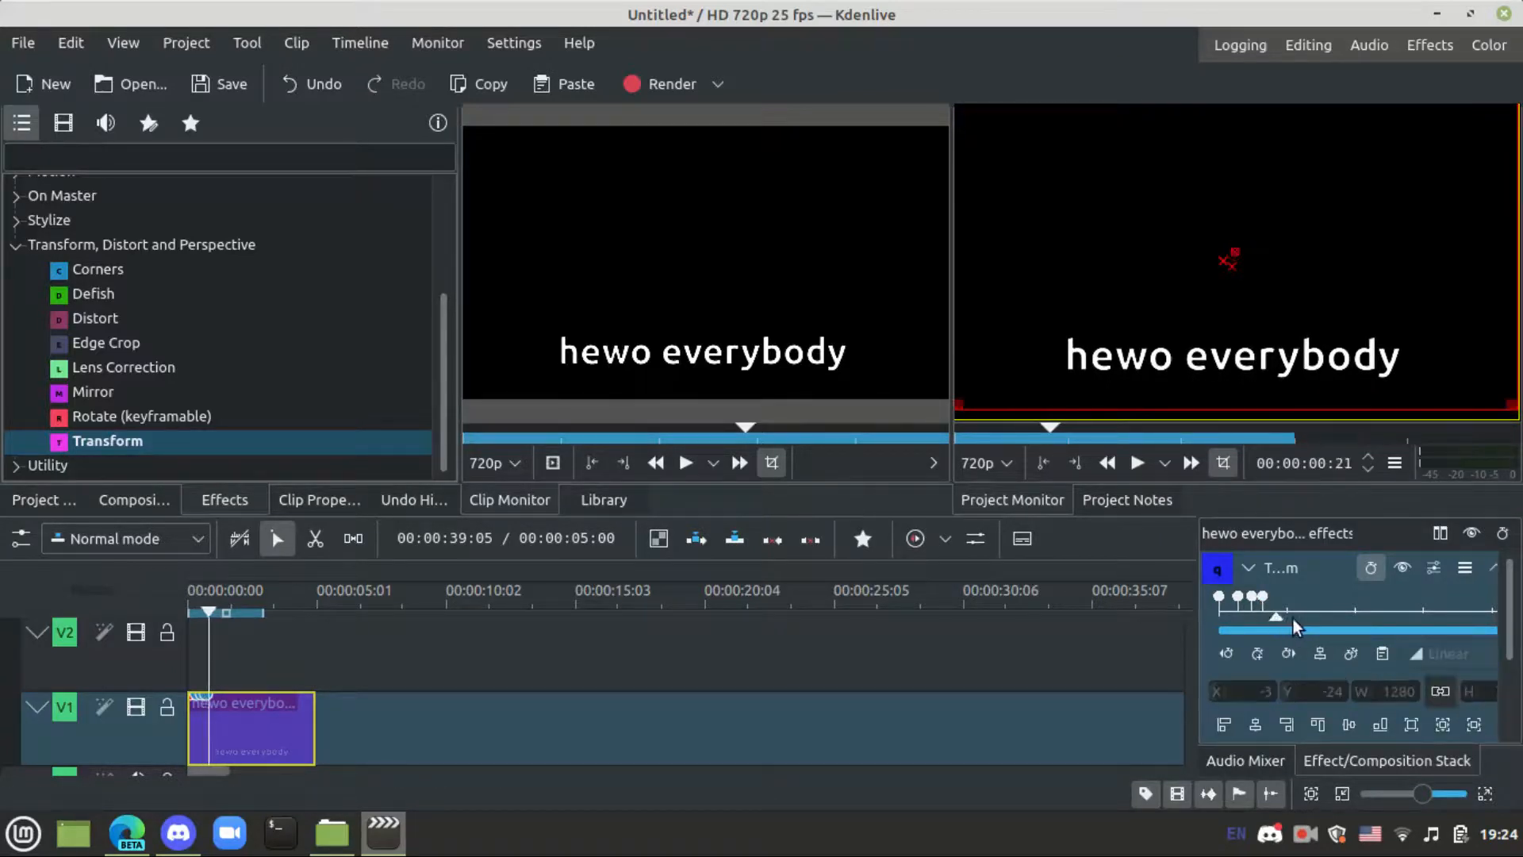
click(1258, 653)
drag(1230, 259, 1219, 266)
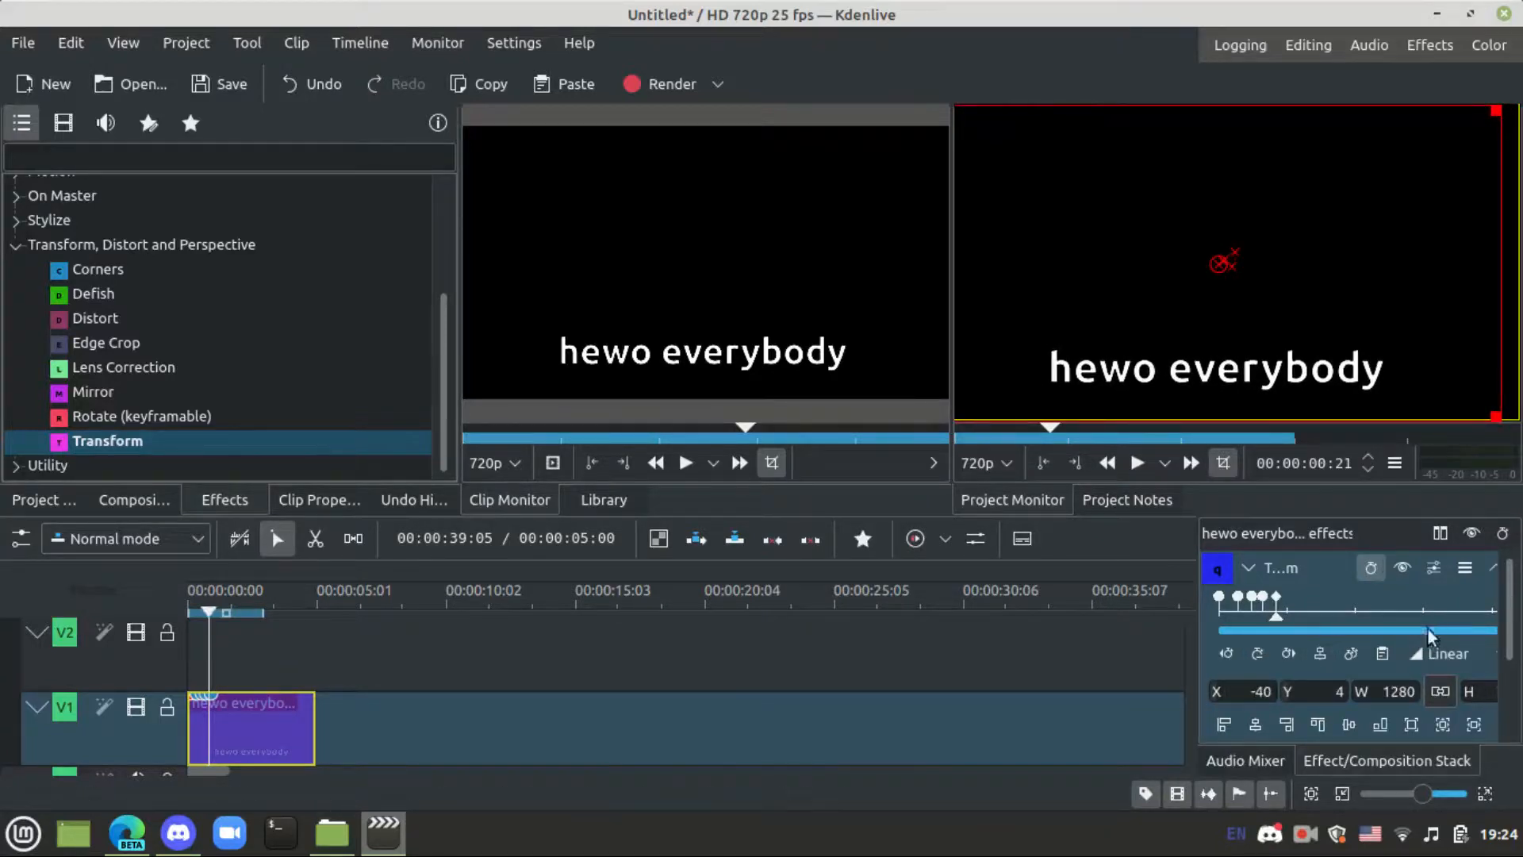
click(1428, 658)
click(1449, 736)
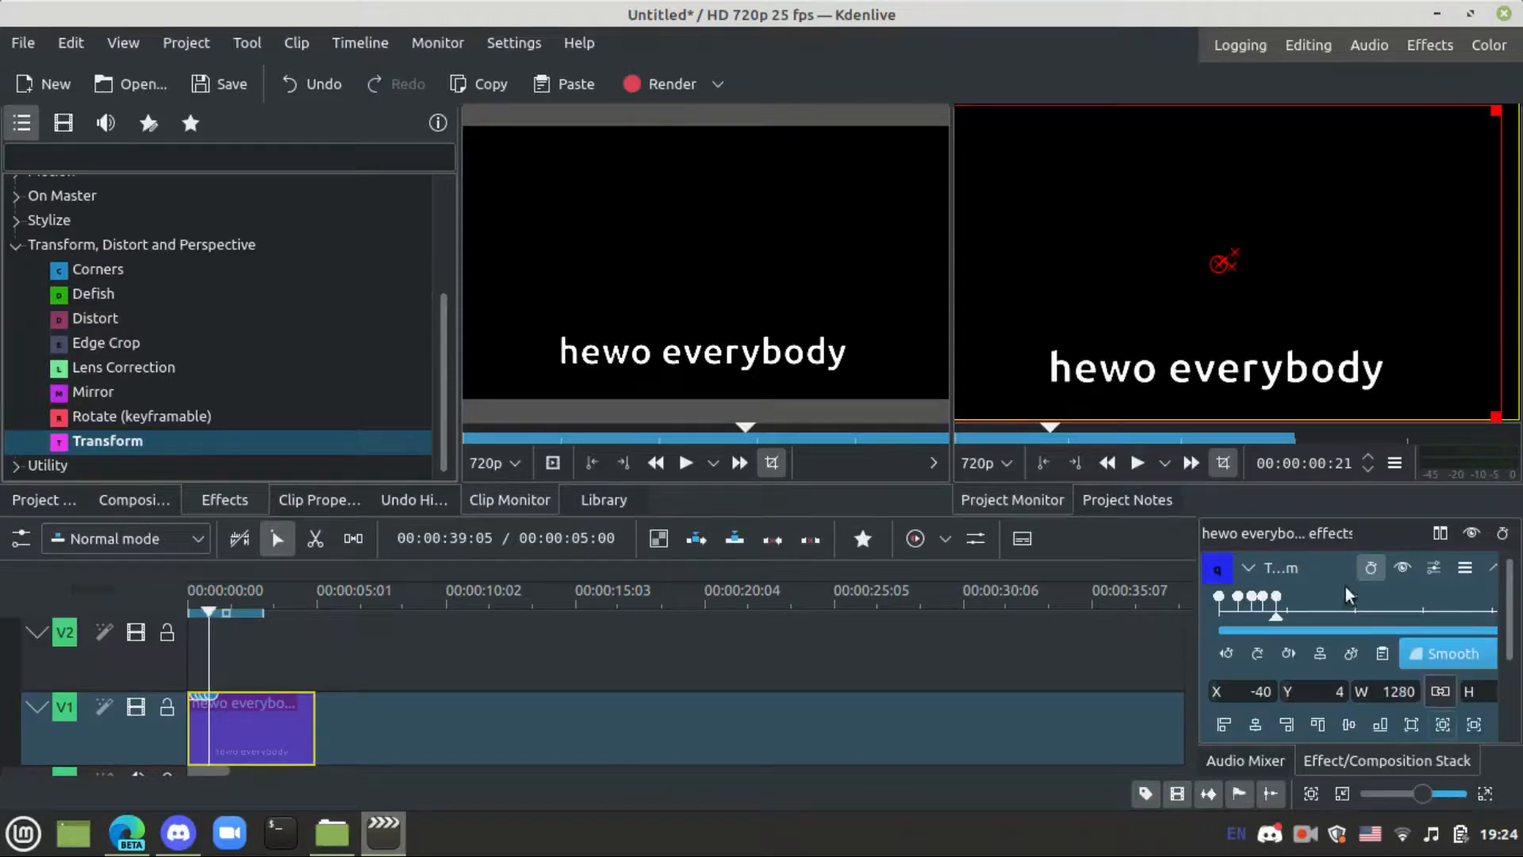
Add a Smooth Transform keyframe at 00:00:01:01 with the title moved to about X -30, Y -16
click(1292, 618)
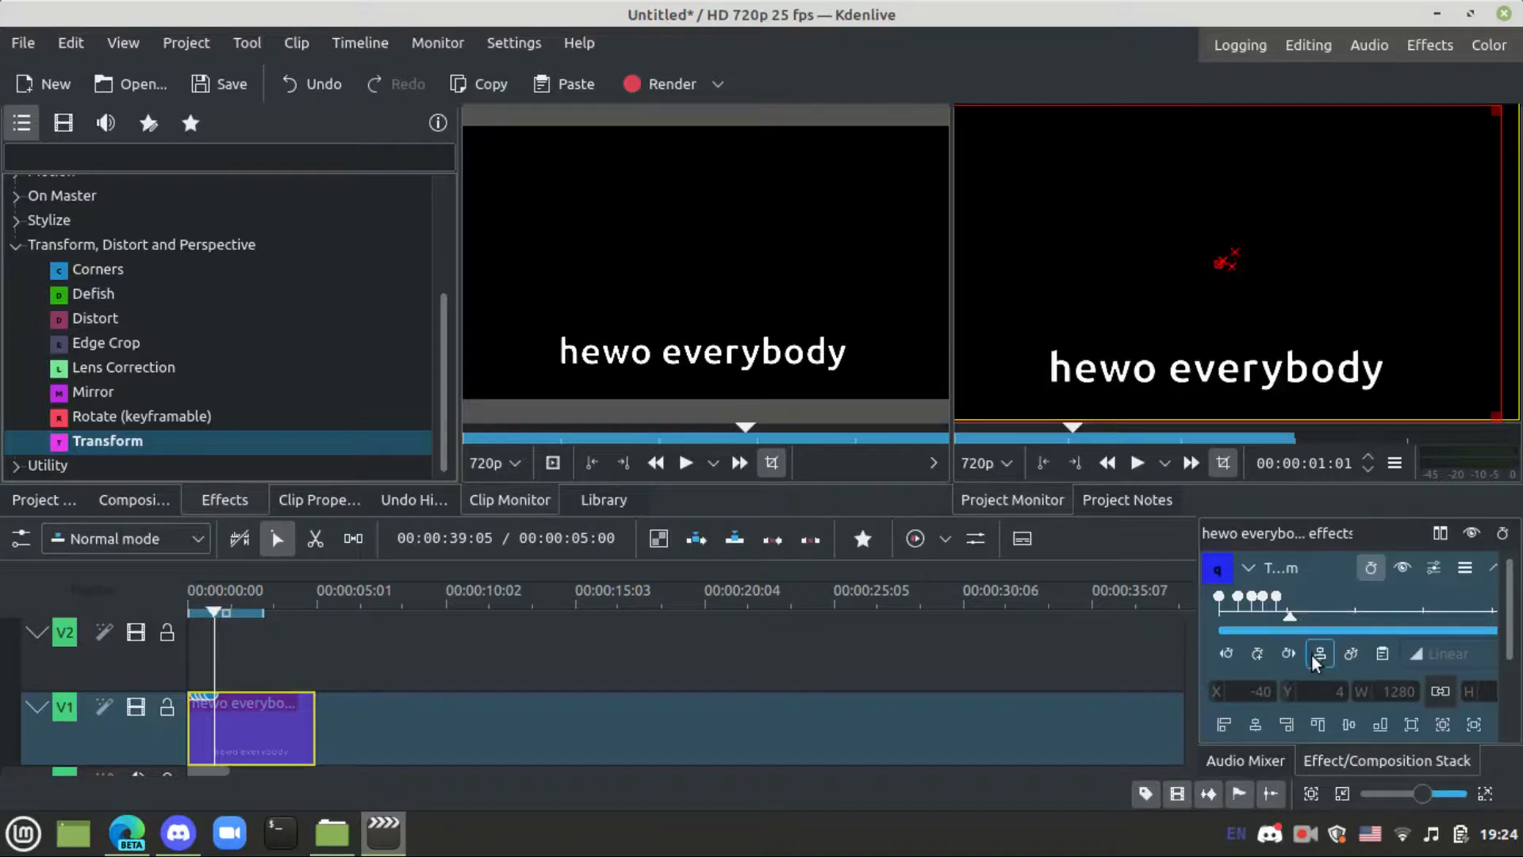
click(1256, 654)
drag(1226, 260, 1224, 256)
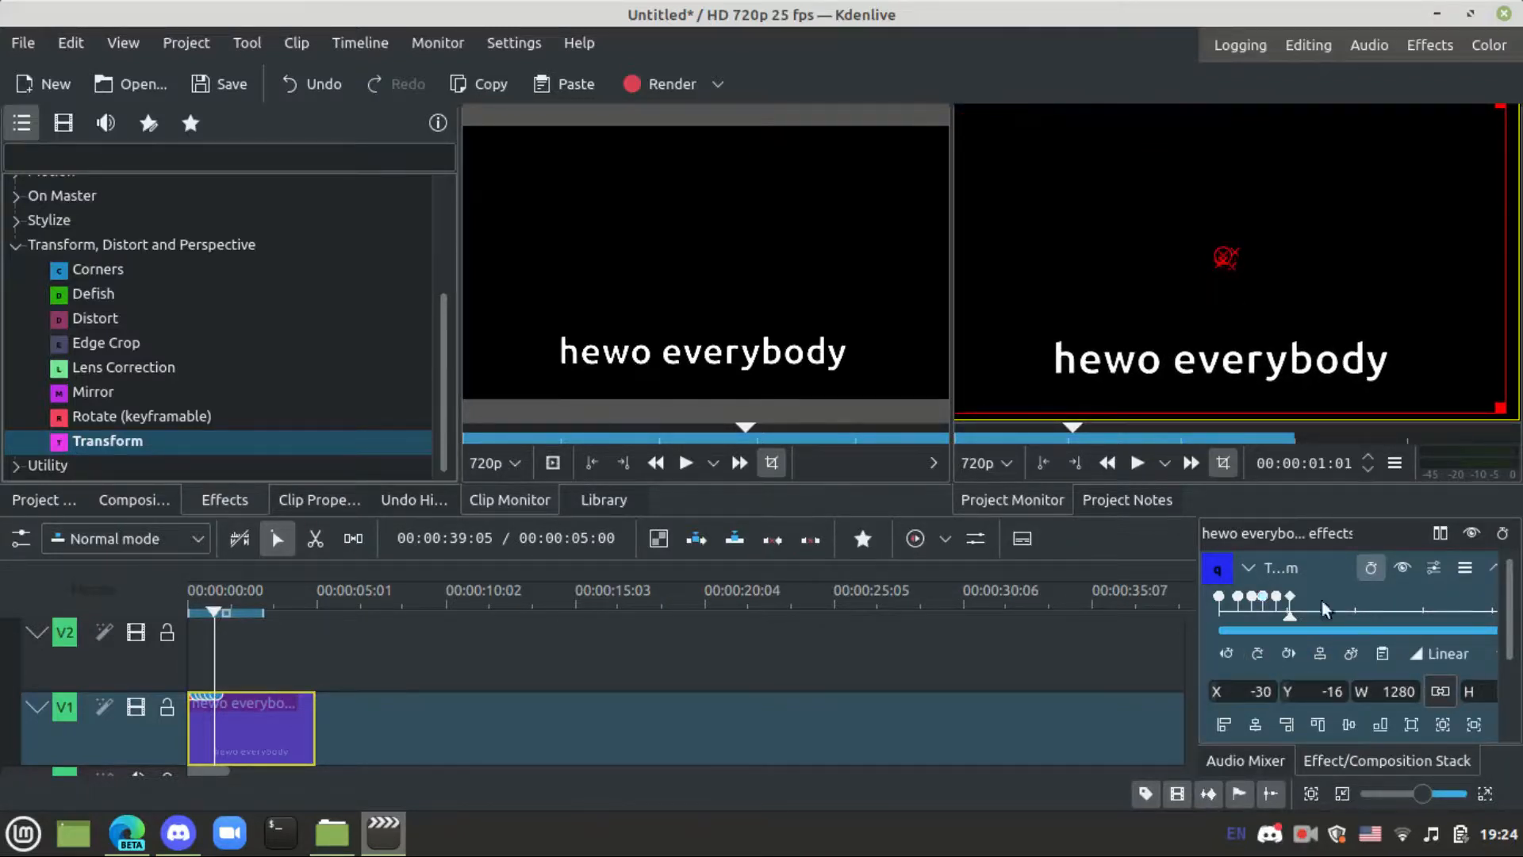
click(1475, 655)
click(1460, 702)
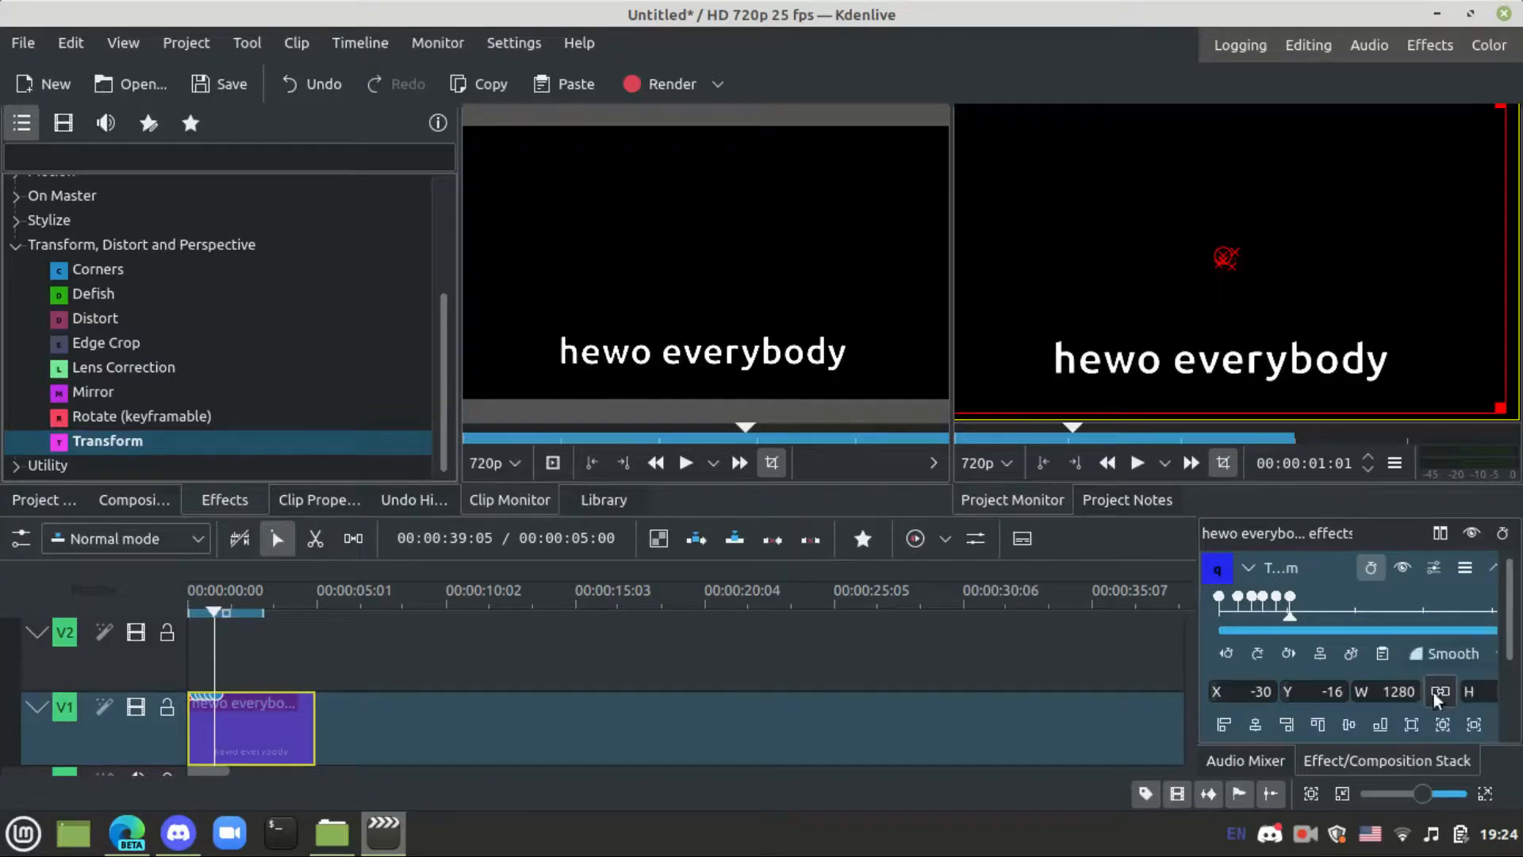
Add a Smooth Transform keyframe at 00:00:01:07 with the title moved to about X -3, Y -6
click(1307, 614)
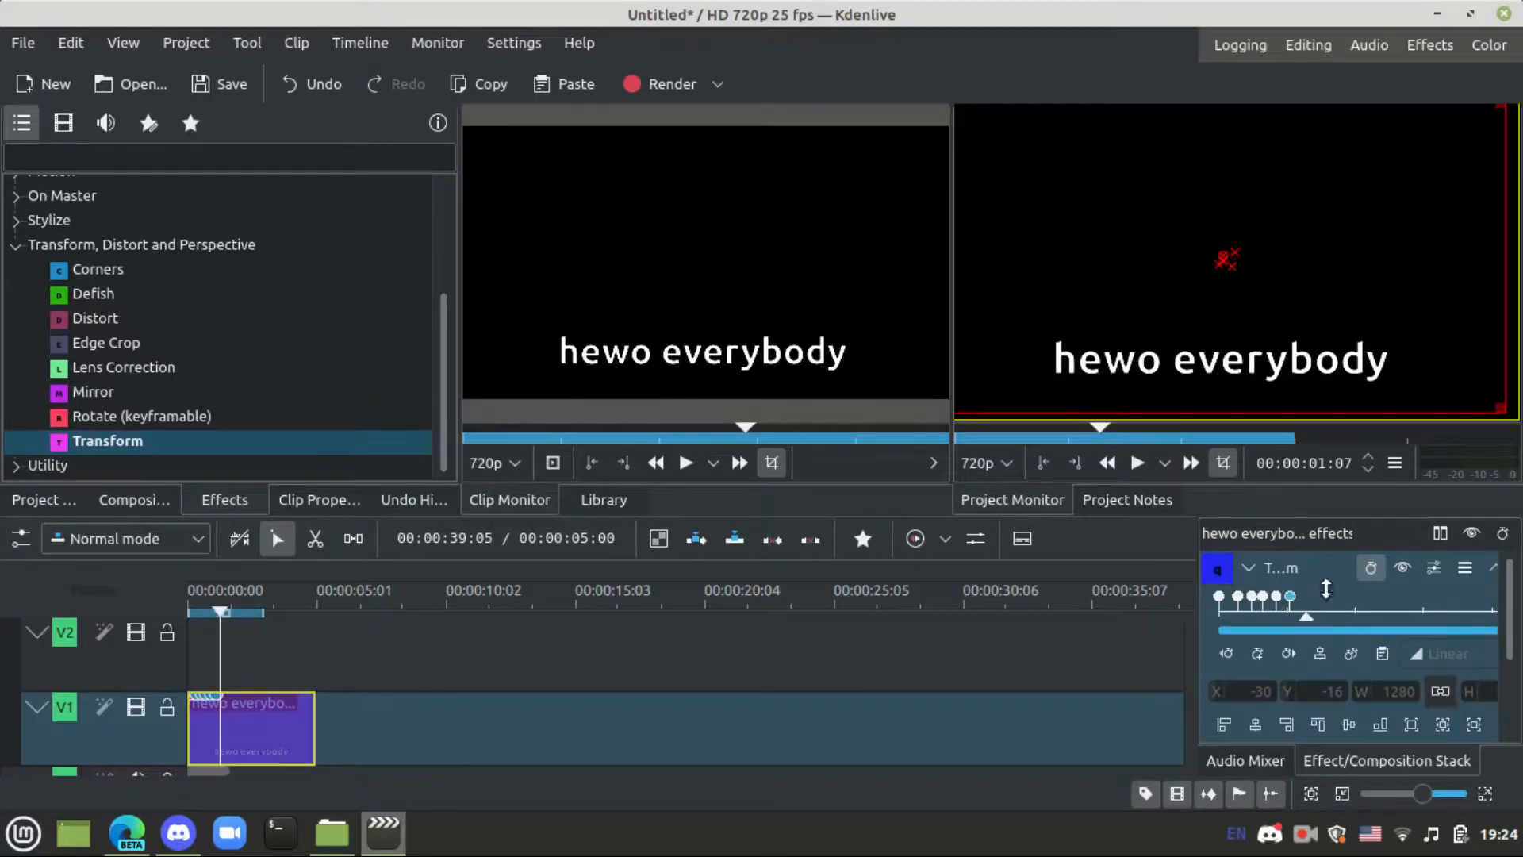
click(1260, 654)
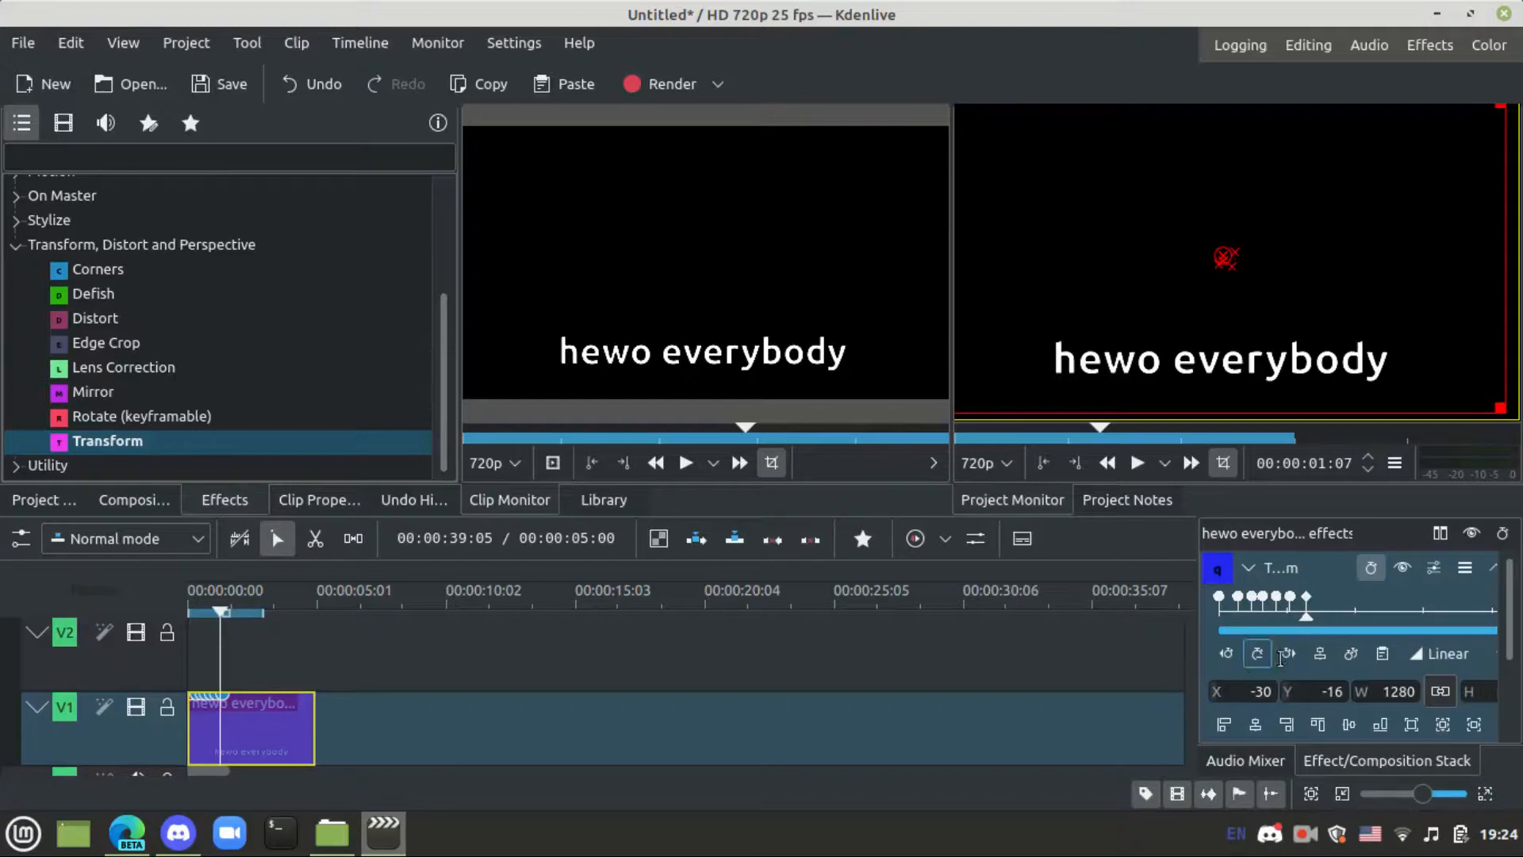
click(1432, 657)
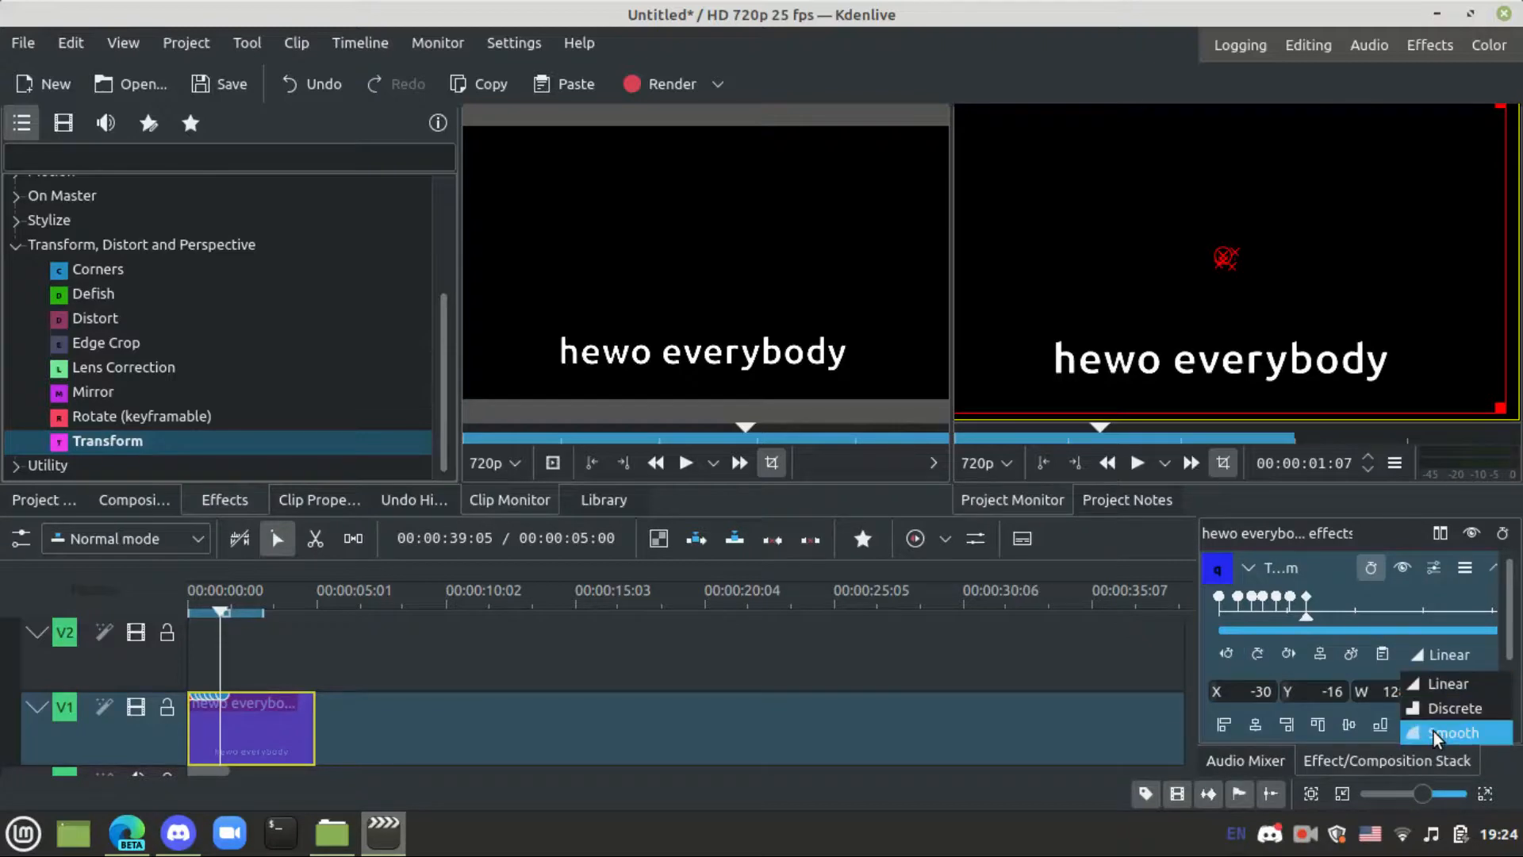
click(1435, 732)
drag(1226, 258, 1236, 261)
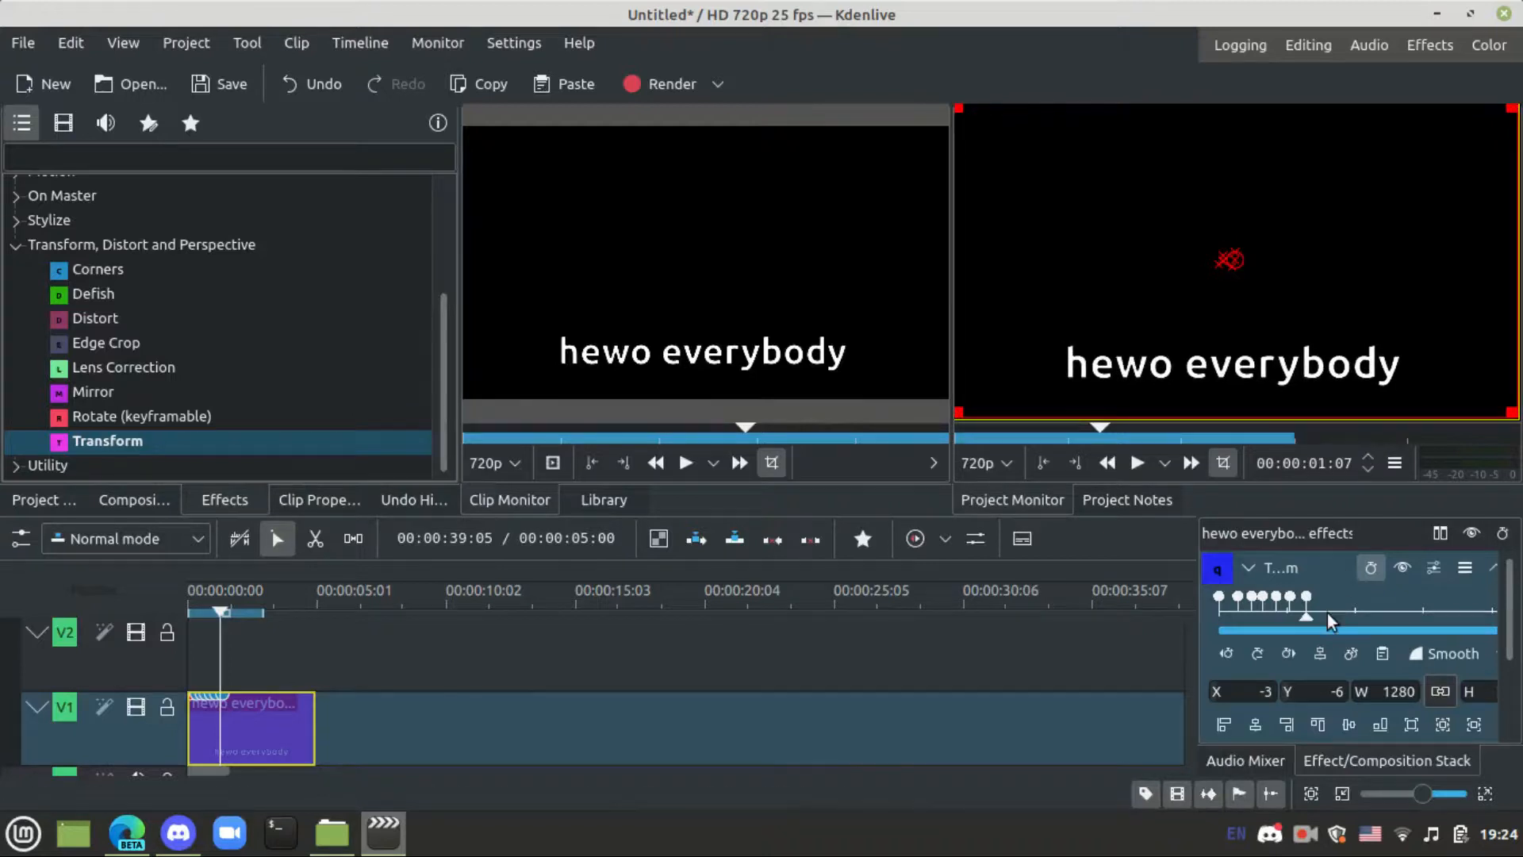
Add a Smooth Transform keyframe at 00:00:01:11 to hold the title's current position
click(1327, 612)
click(1330, 612)
drag(1326, 617, 1317, 619)
click(1260, 654)
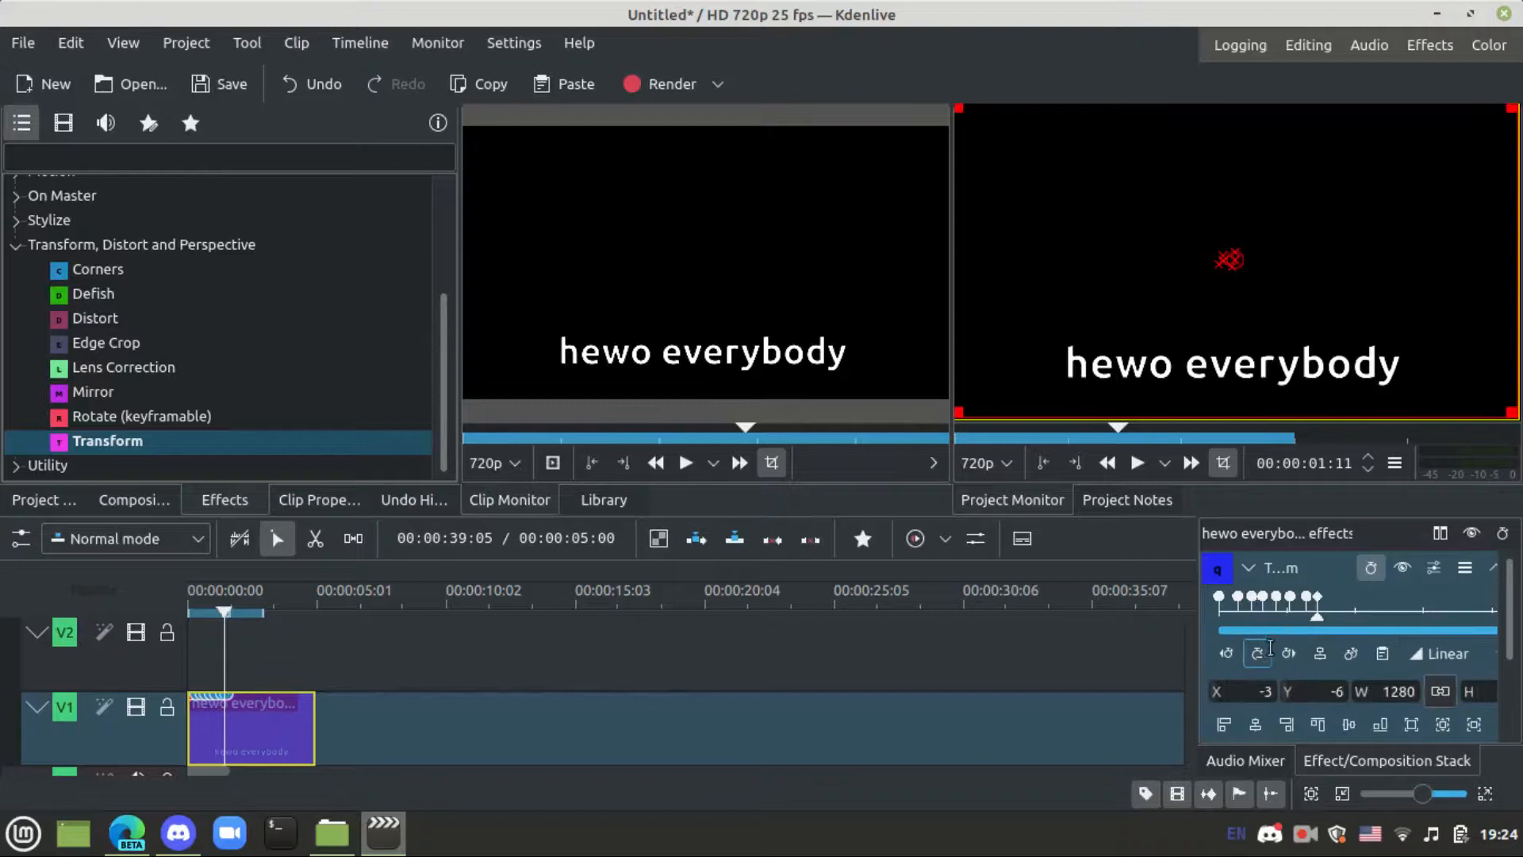
click(1428, 653)
click(1444, 727)
Add a Smooth Transform keyframe at 00:00:02:18 with the title moved out of the frame to about X -1416, Y 4
click(1406, 612)
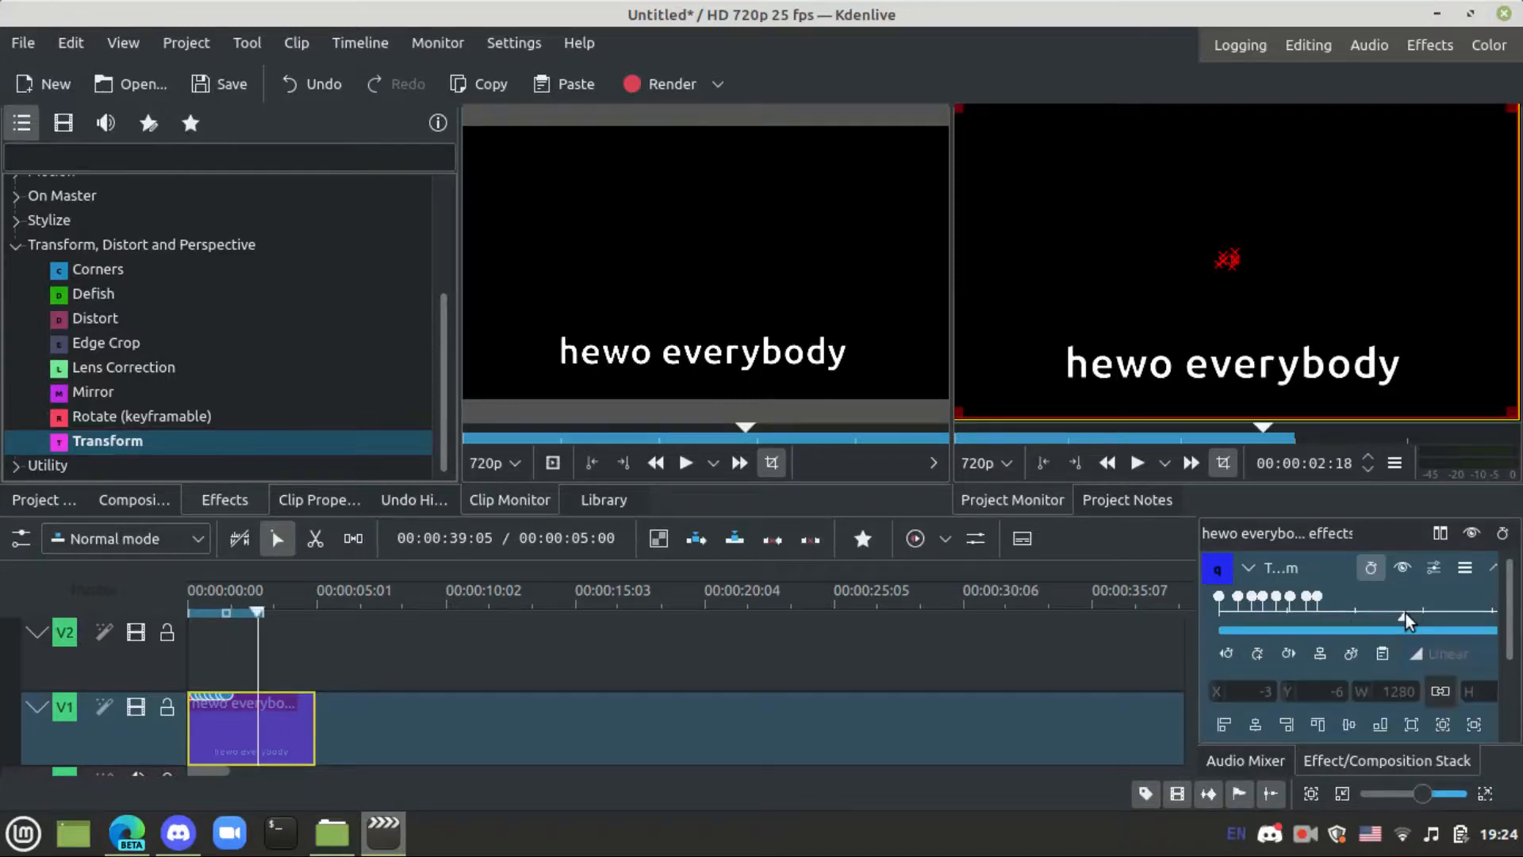
click(1258, 654)
click(1444, 653)
click(1463, 683)
drag(1231, 262, 670, 268)
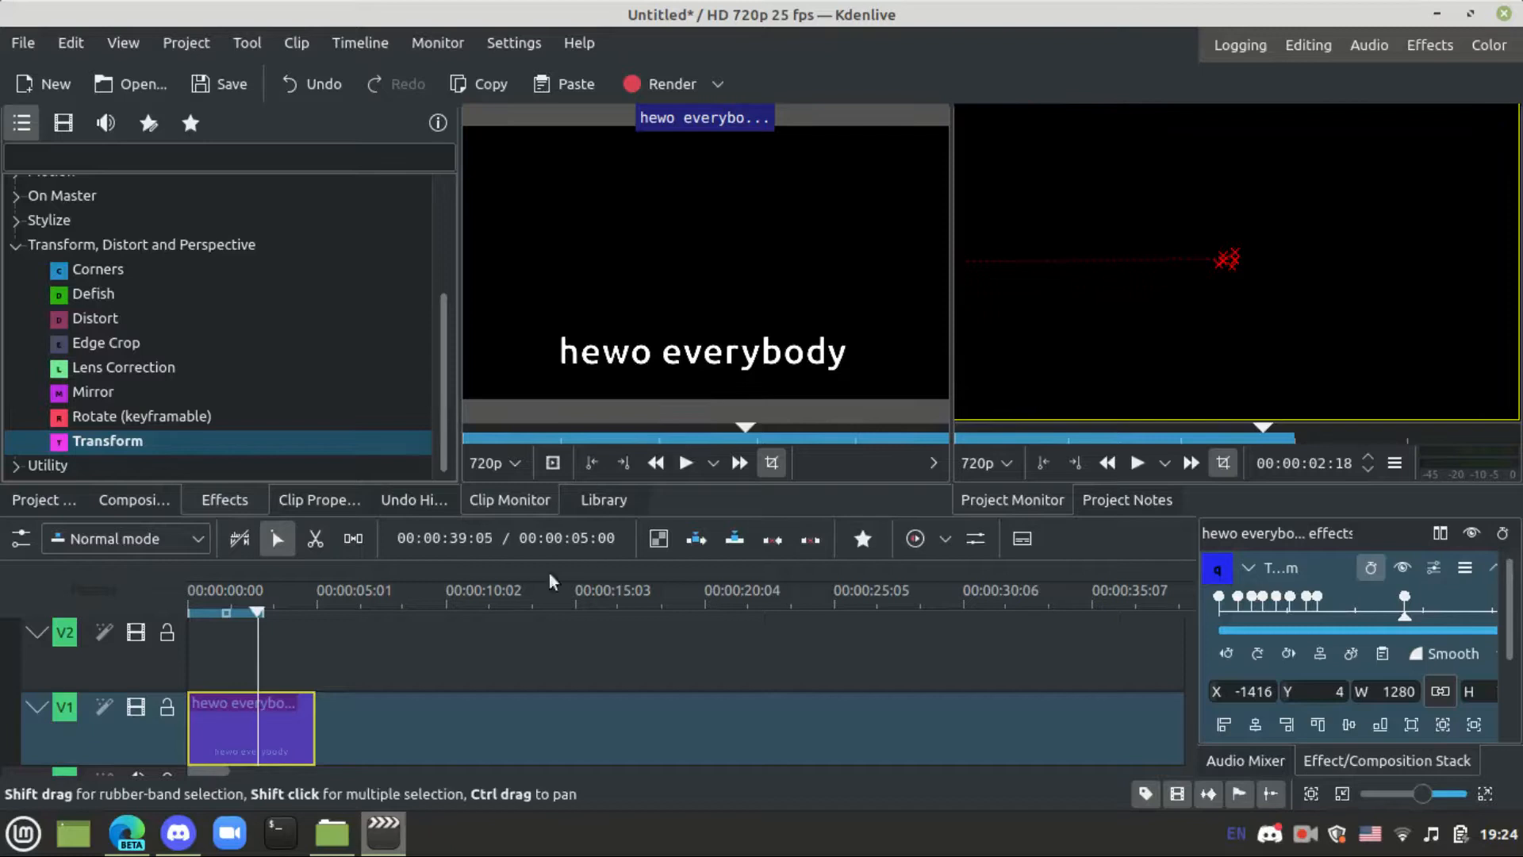
Play the title animation from the start of the timeline to review the wobble and exit
click(413, 646)
drag(207, 592, 103, 595)
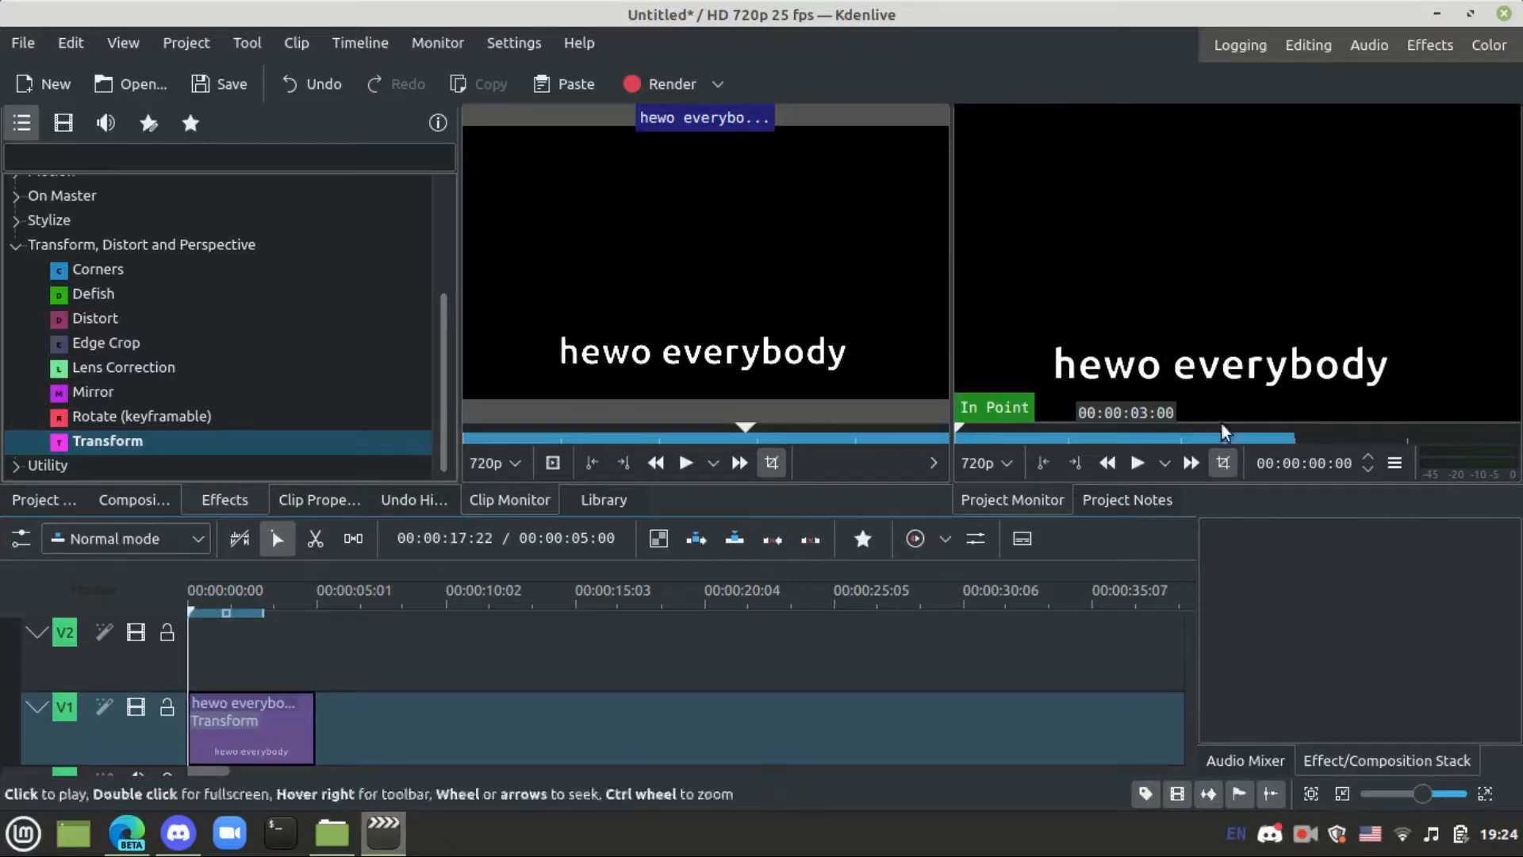
click(1139, 464)
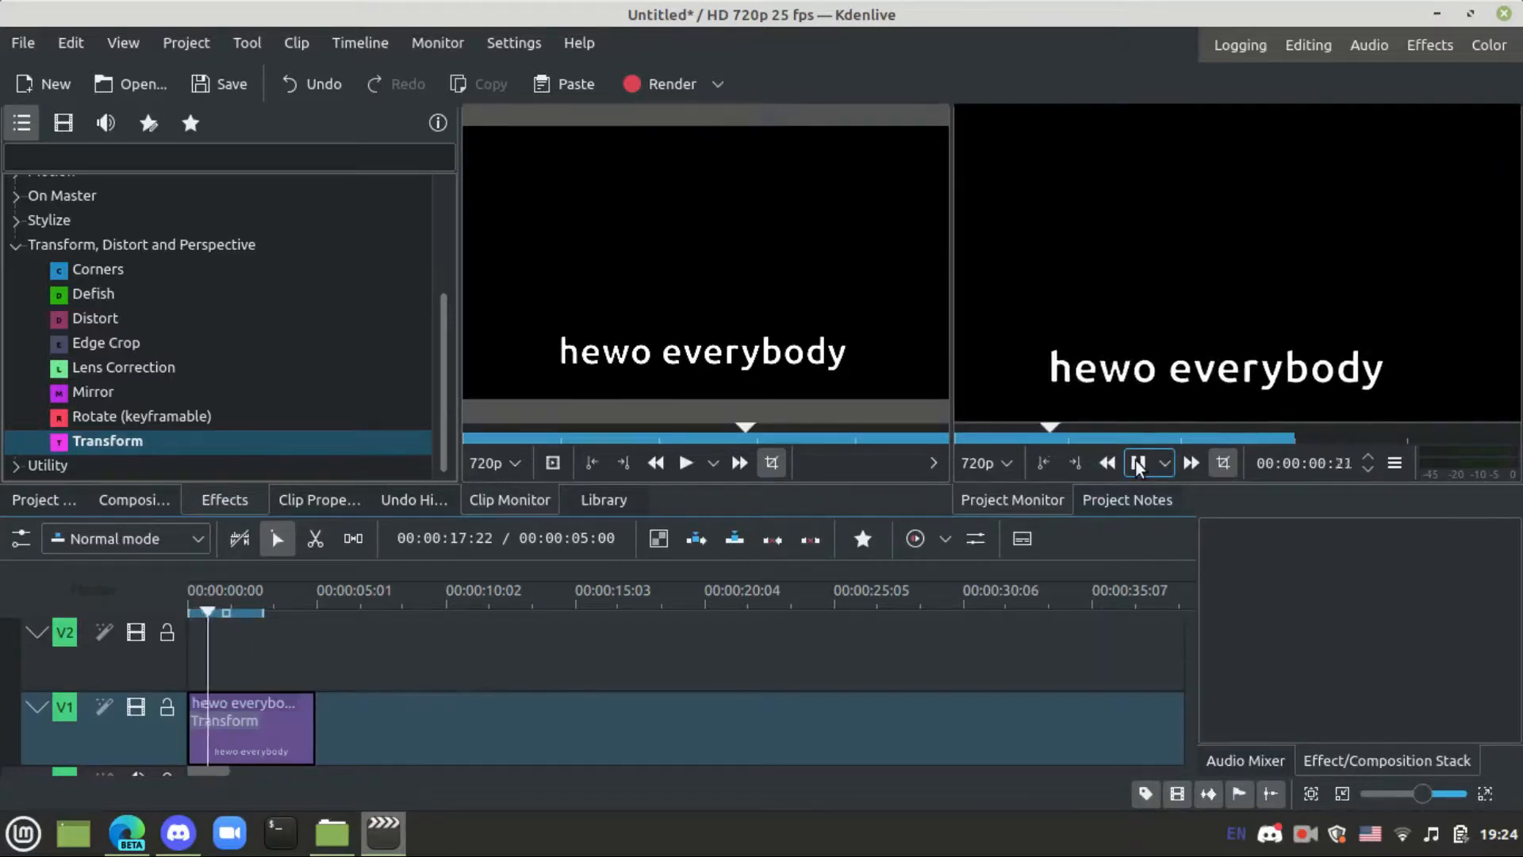
click(1139, 464)
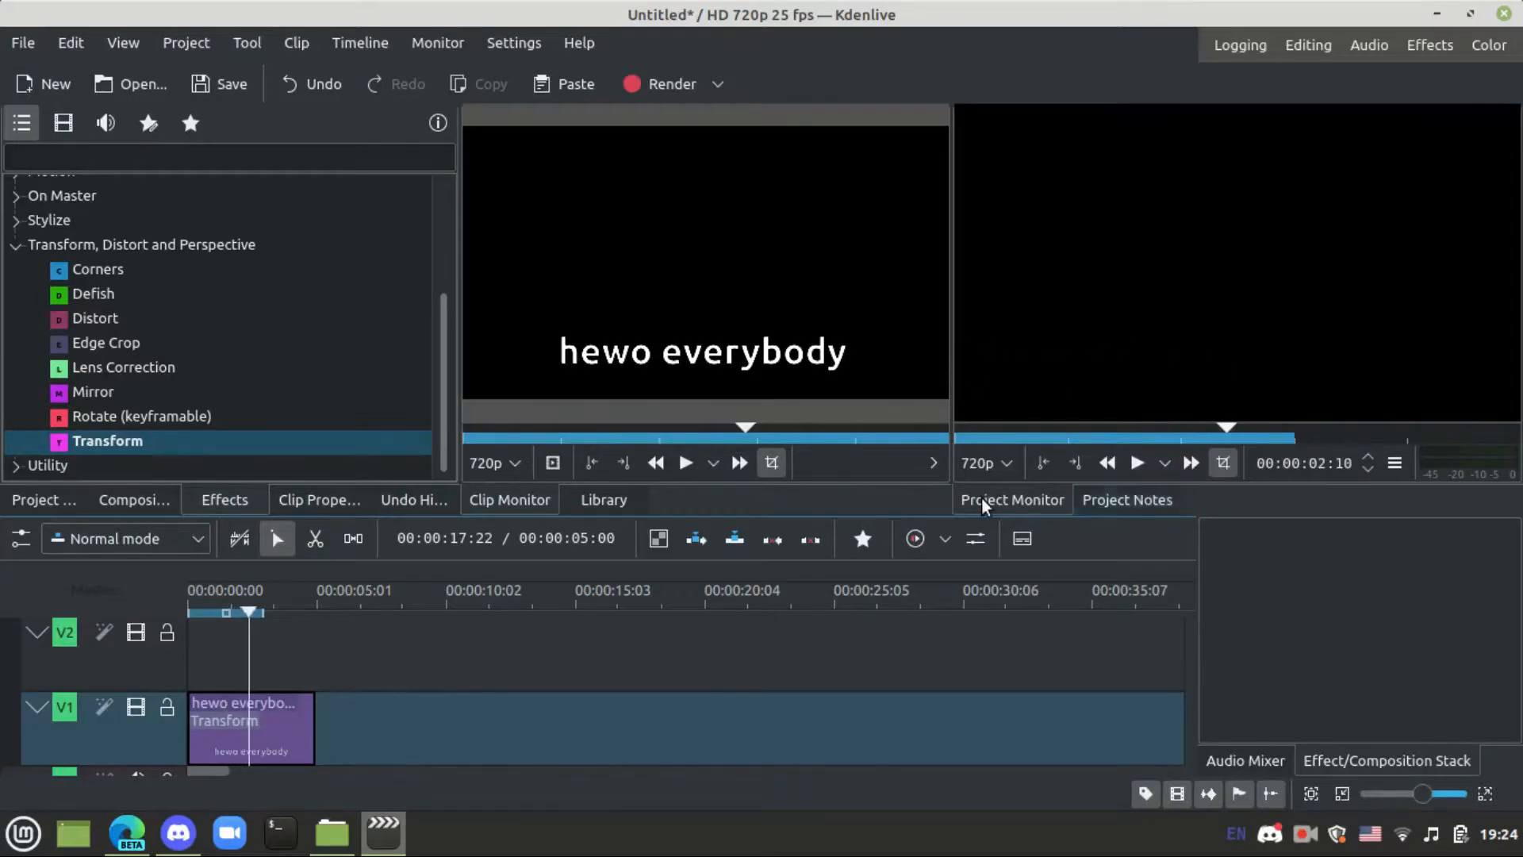
Spread the title clip's Transform keyframes farther apart in time and play the animation from the start
click(278, 738)
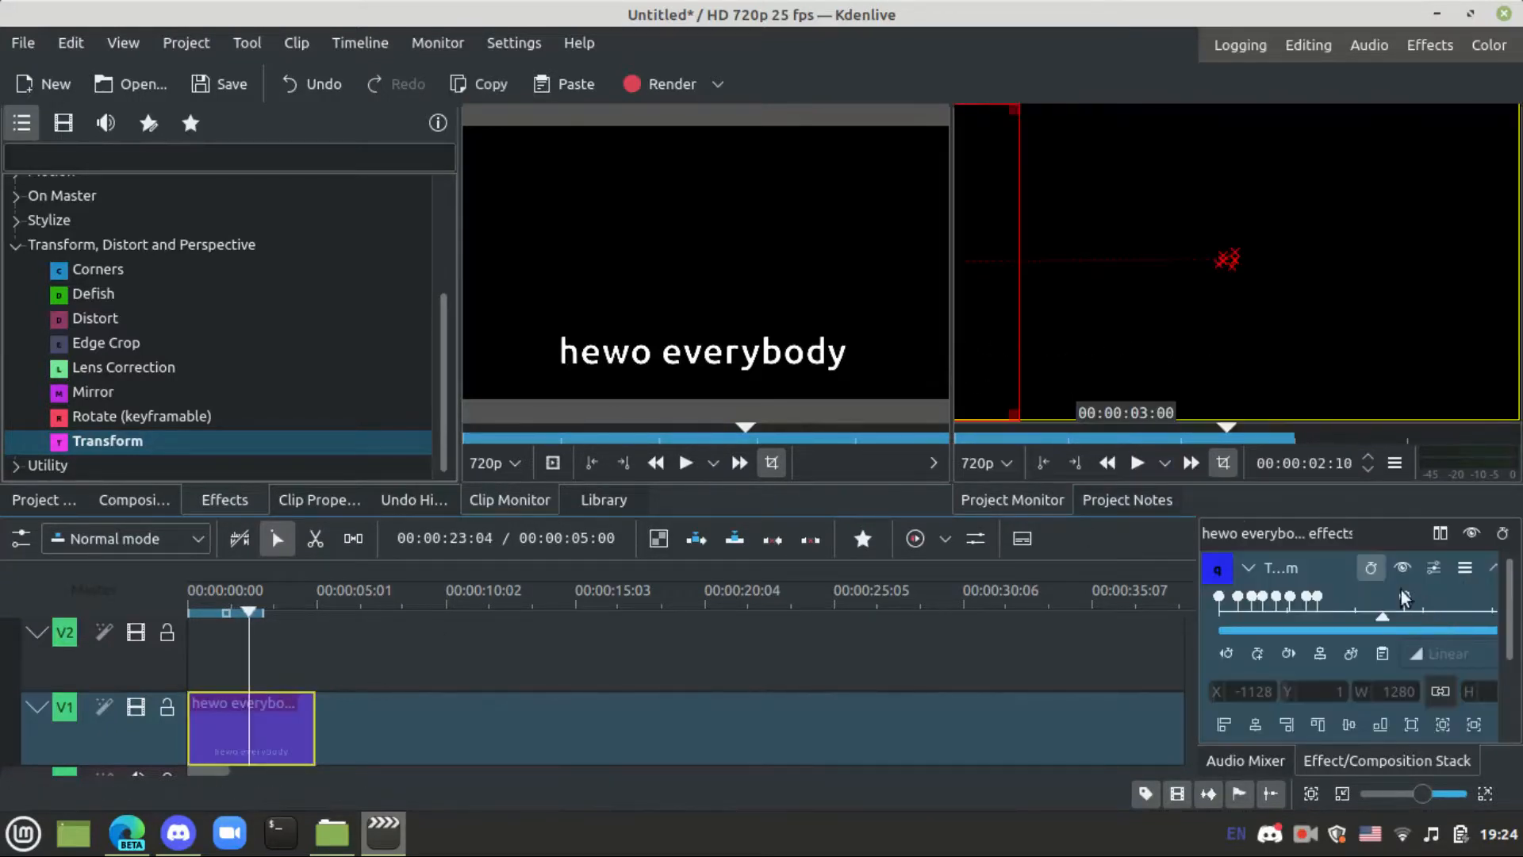
click(1465, 603)
drag(1321, 600, 1252, 603)
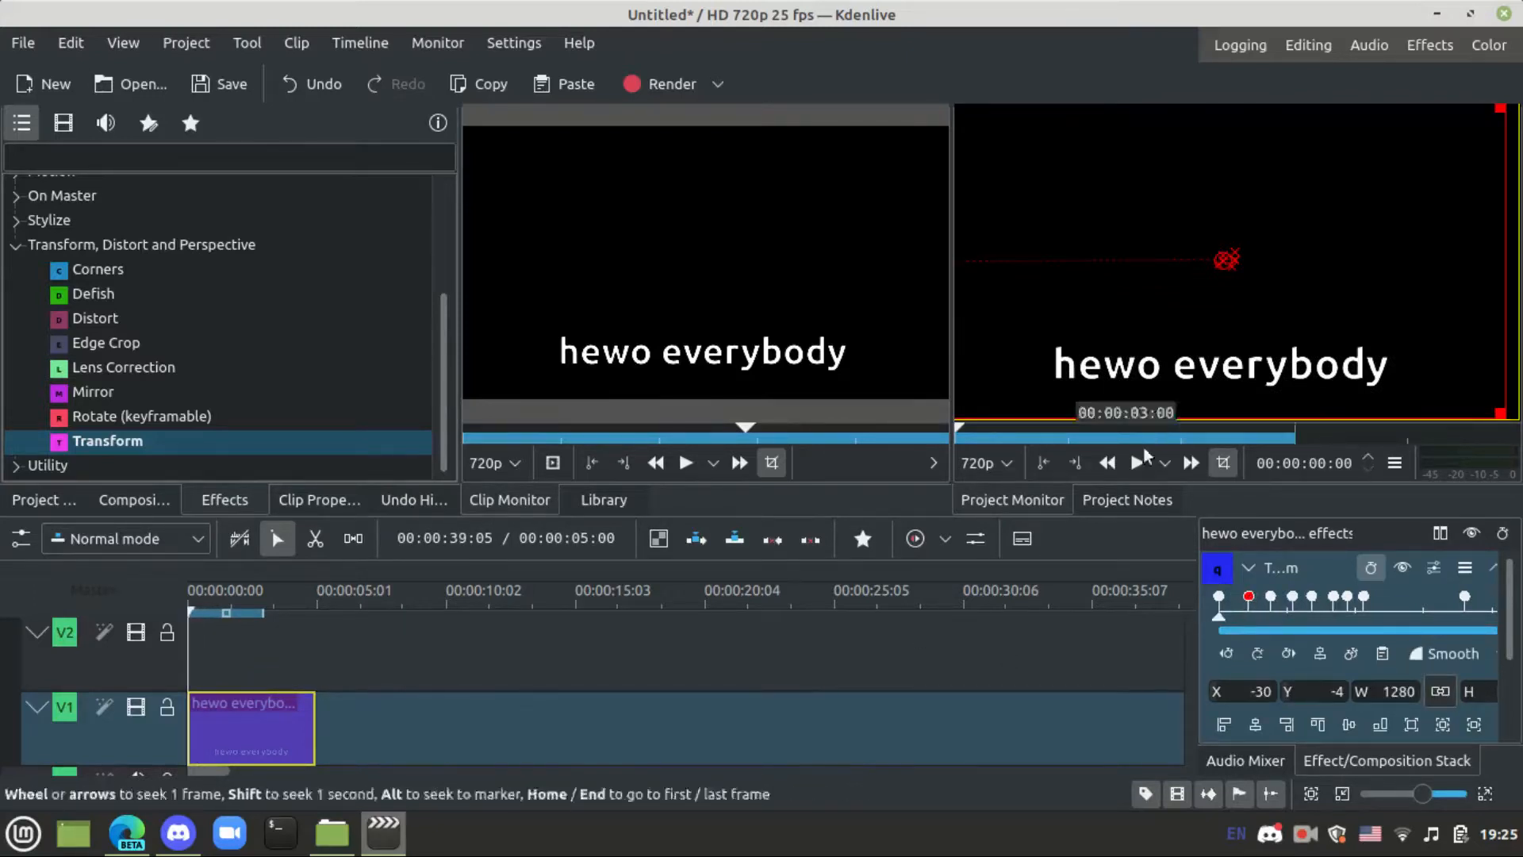
click(1133, 466)
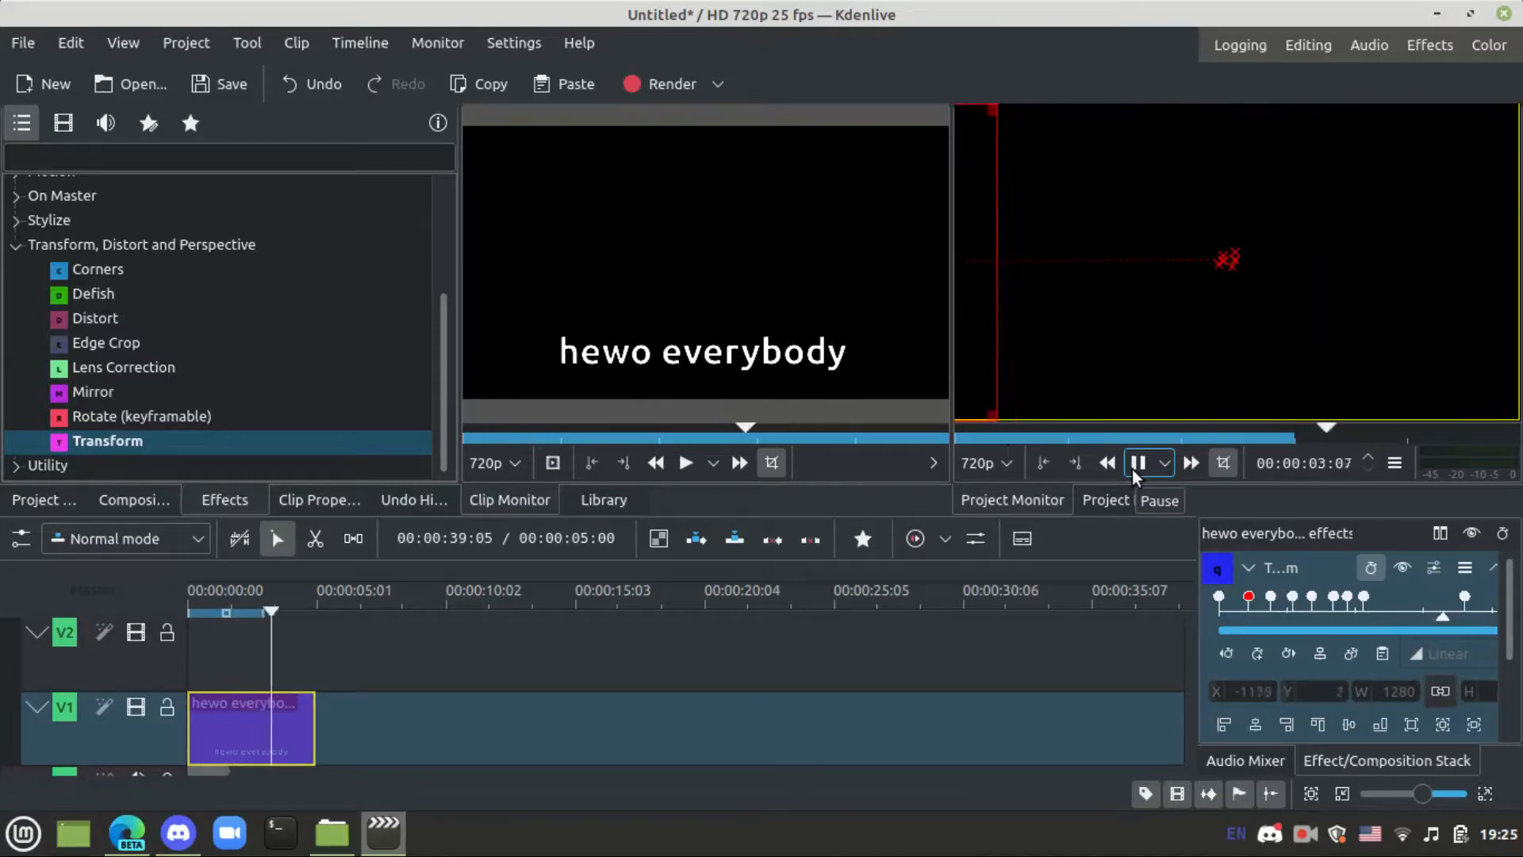
click(1132, 467)
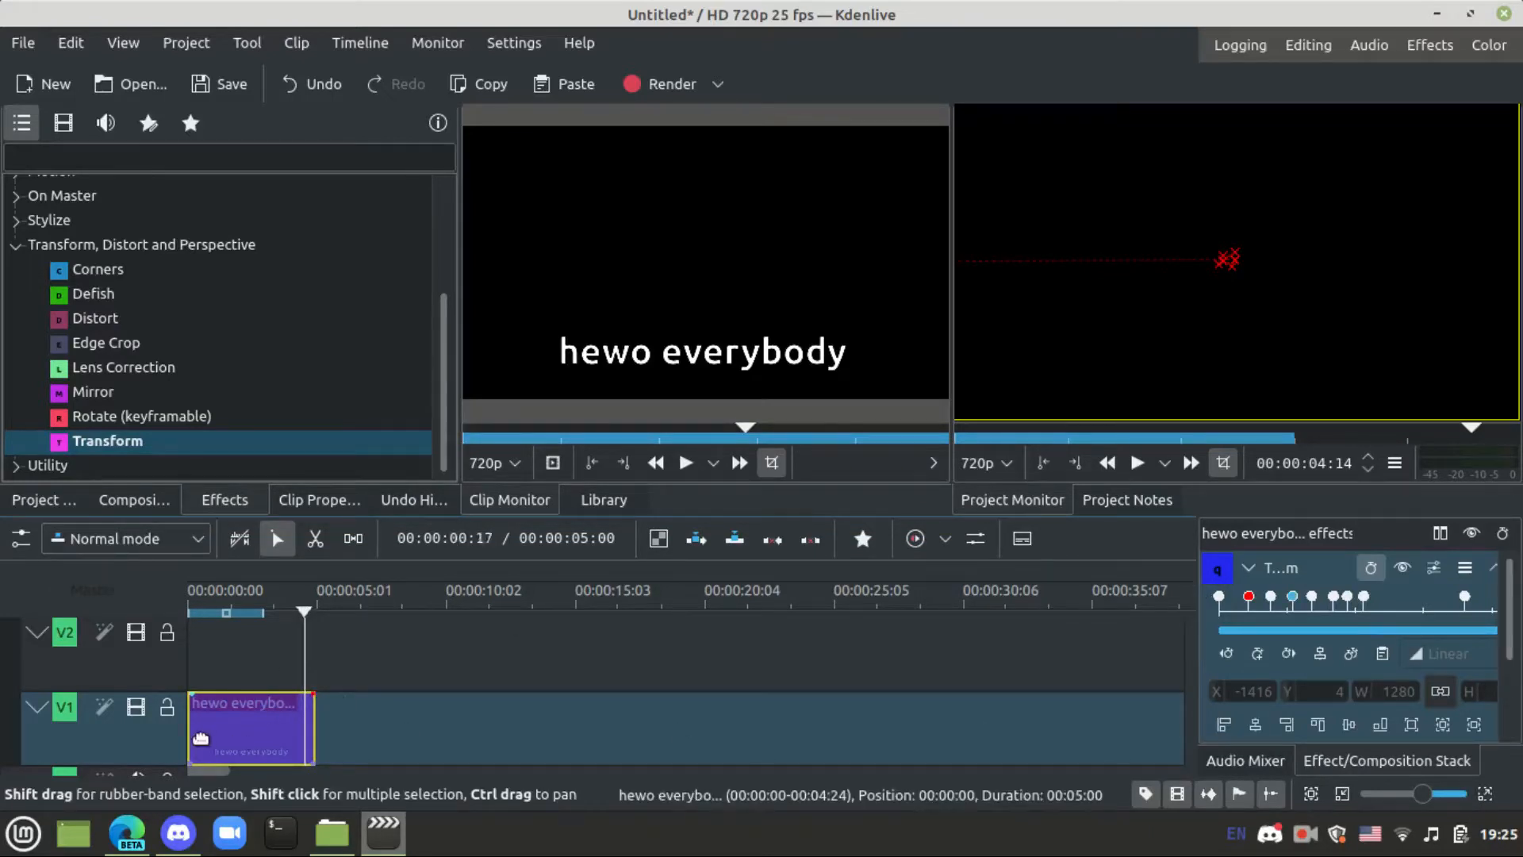
click(41, 493)
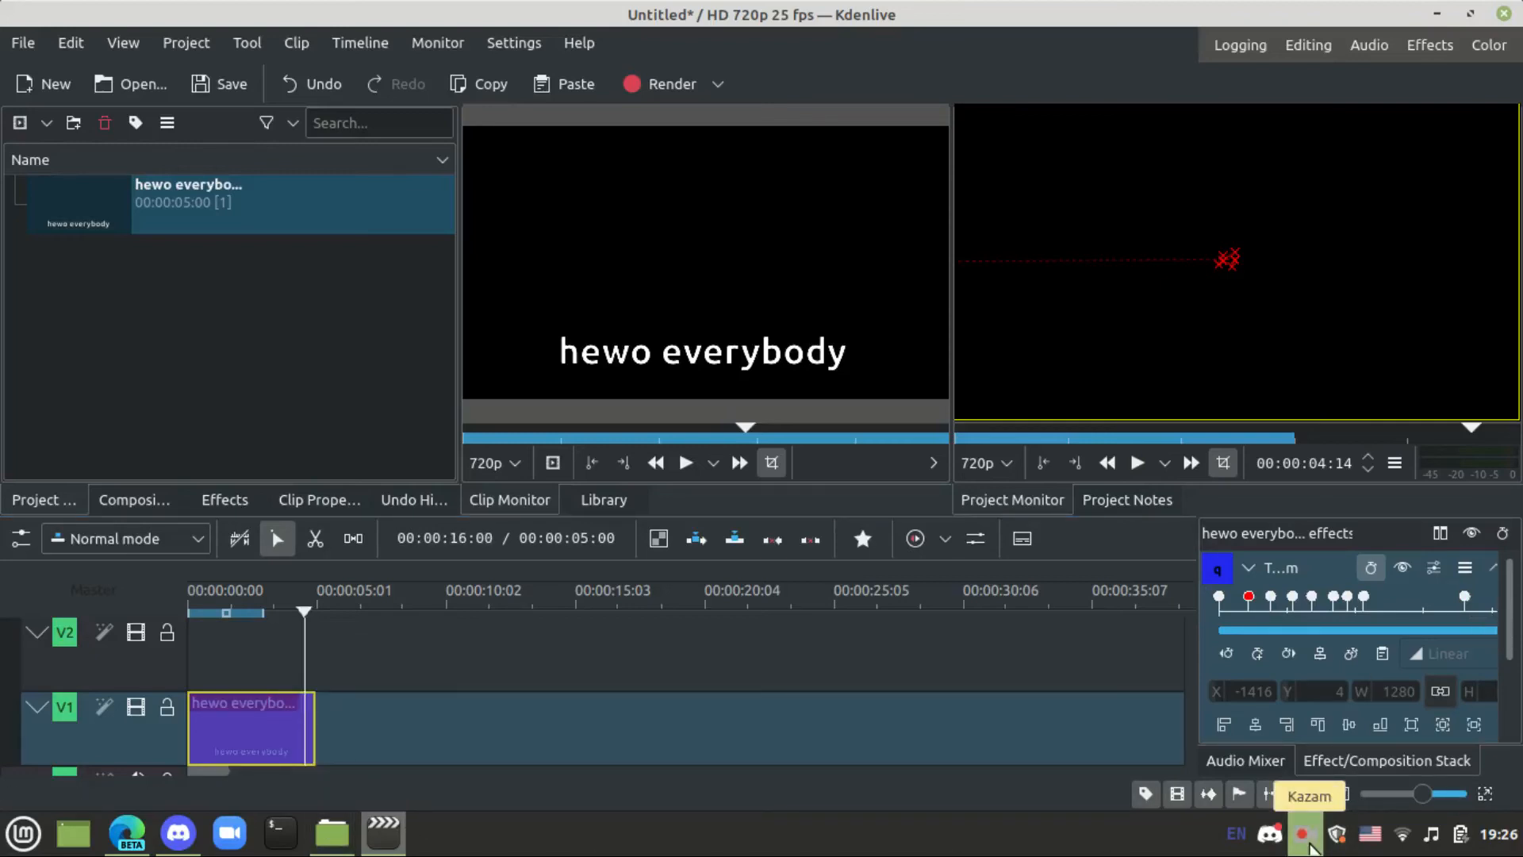
click(1308, 845)
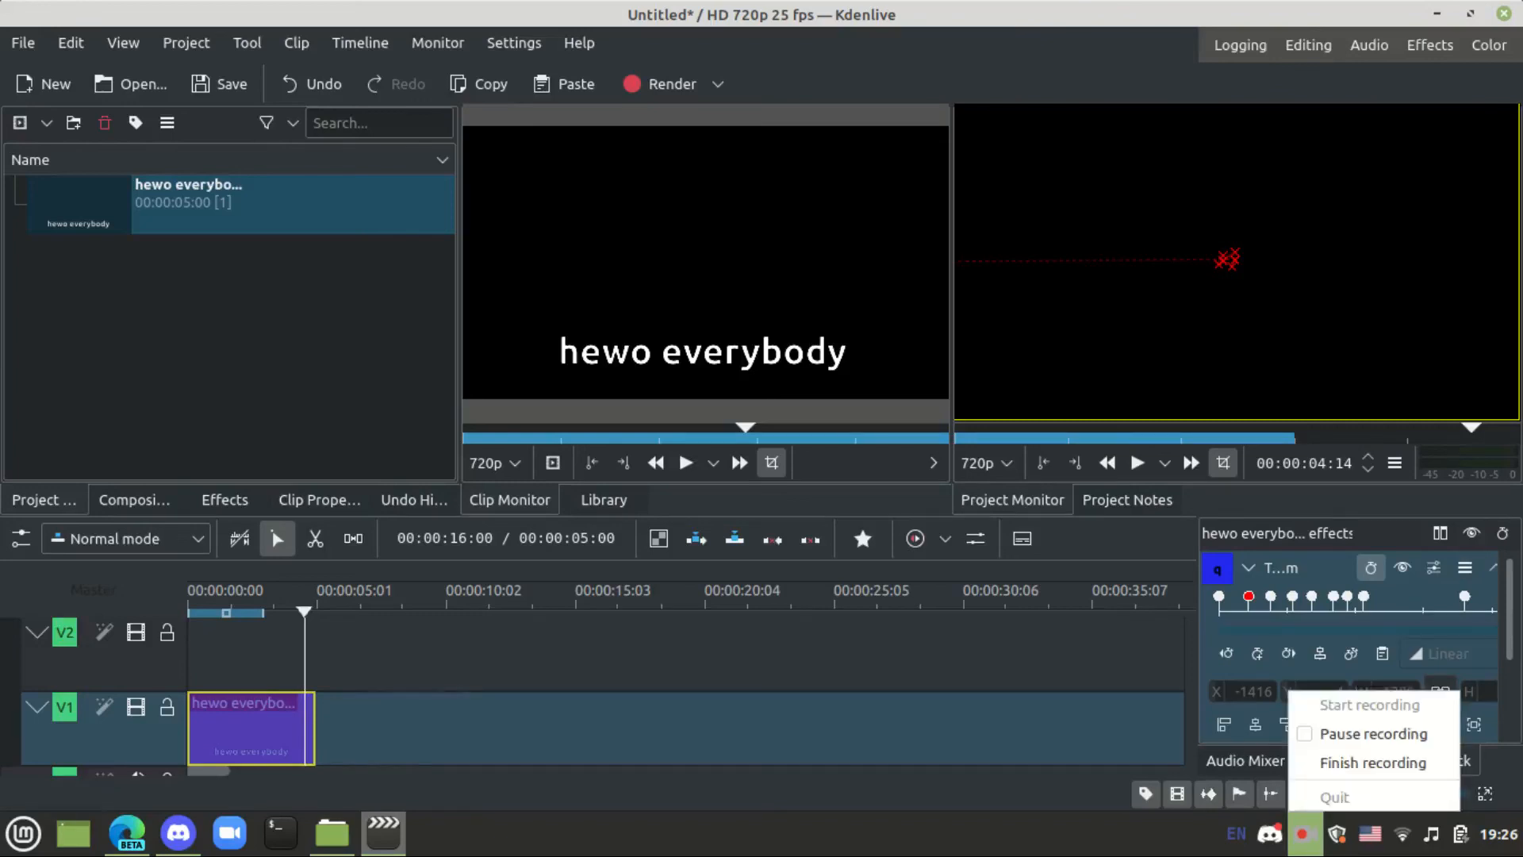